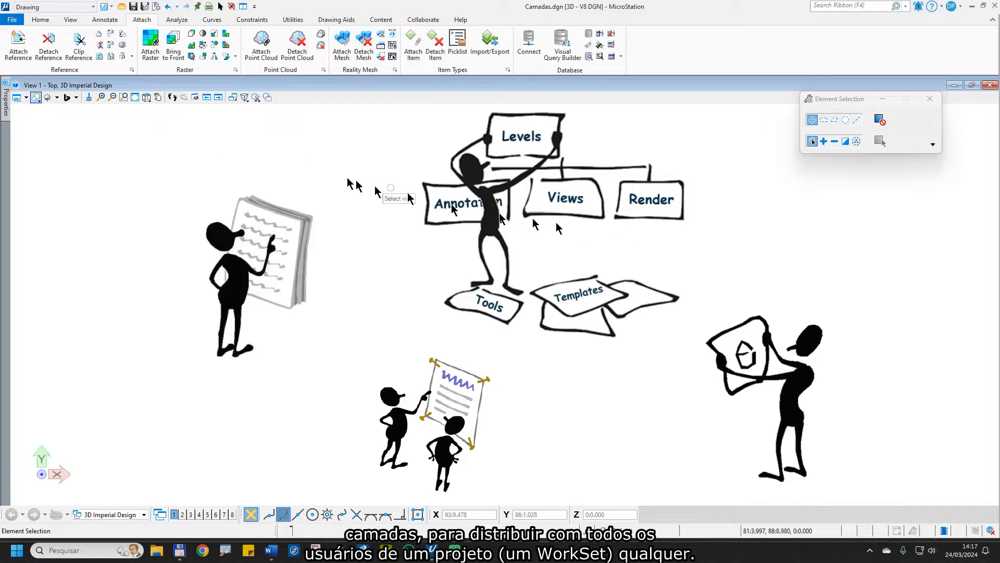
# Start a new file and set its save location to the Standards\Dgnlib folder of the DGNLibs WorkSet
pyautogui.click(10, 20)
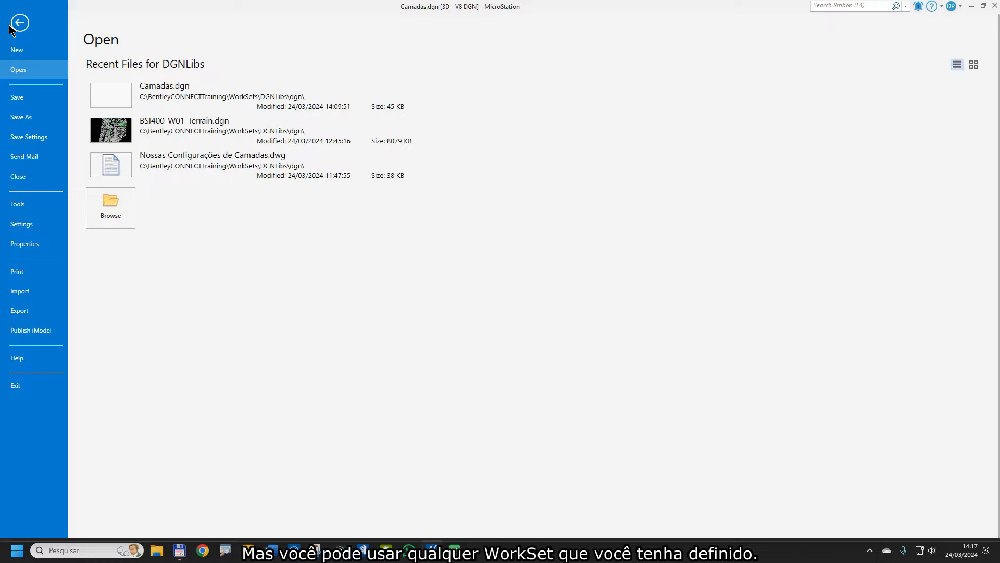
pyautogui.click(18, 51)
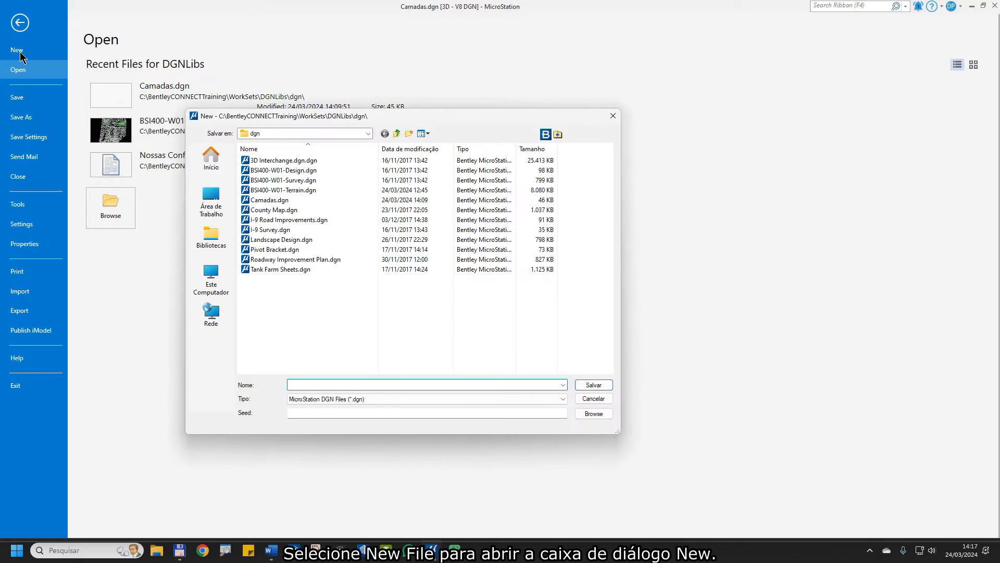
pyautogui.click(274, 134)
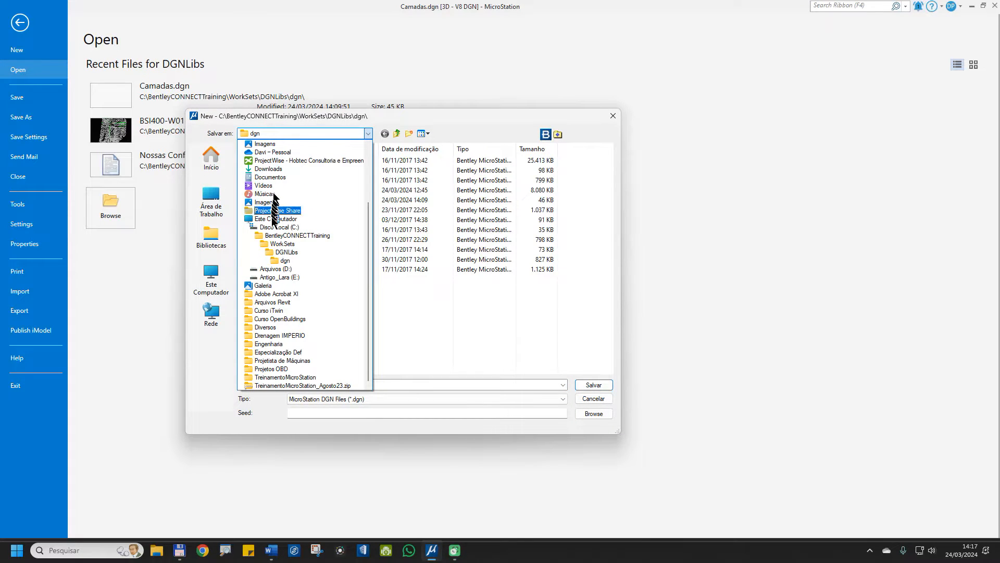
pyautogui.click(281, 252)
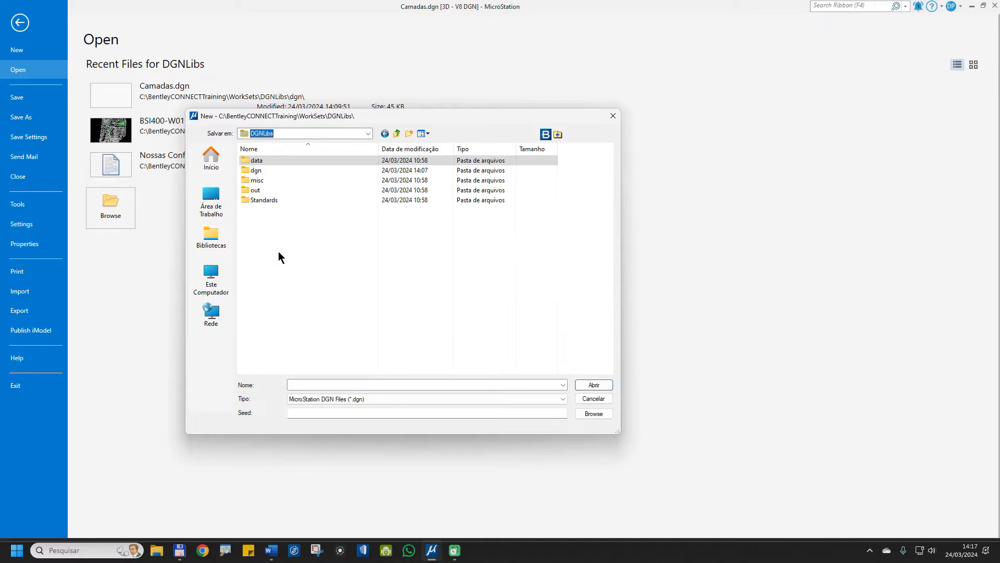
pyautogui.doubleClick(254, 202)
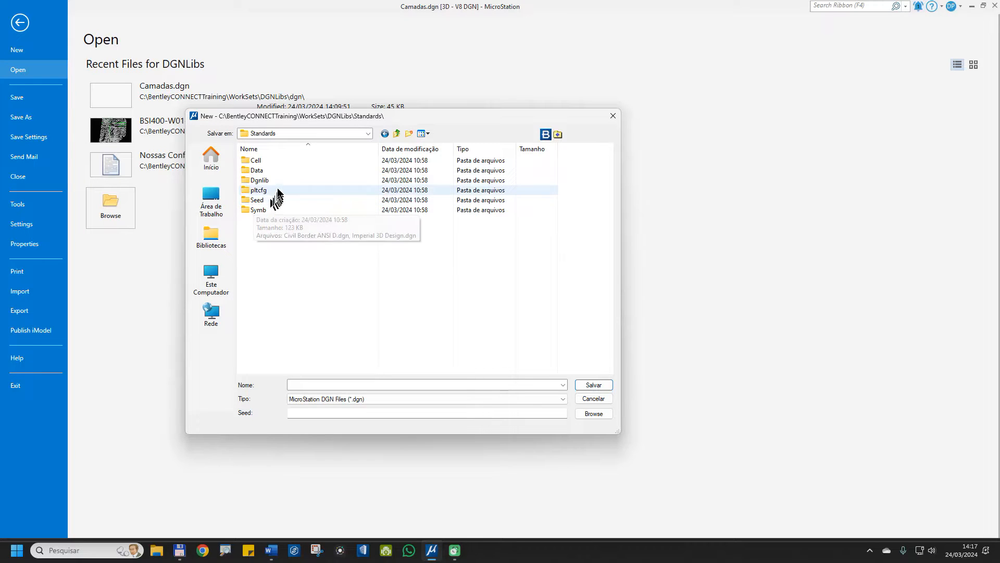
pyautogui.doubleClick(260, 181)
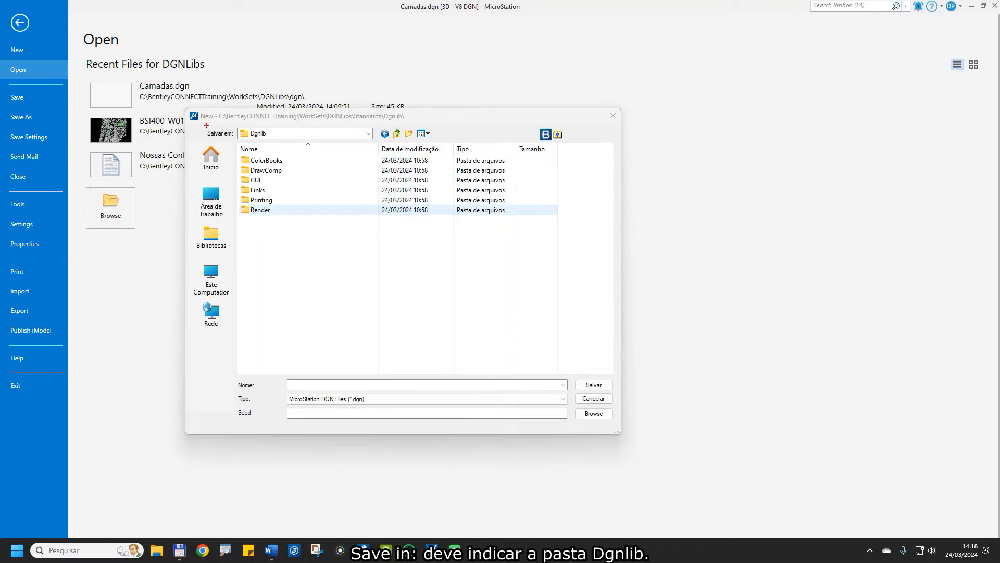
pyautogui.moveTo(203, 124); pyautogui.dragTo(379, 145)
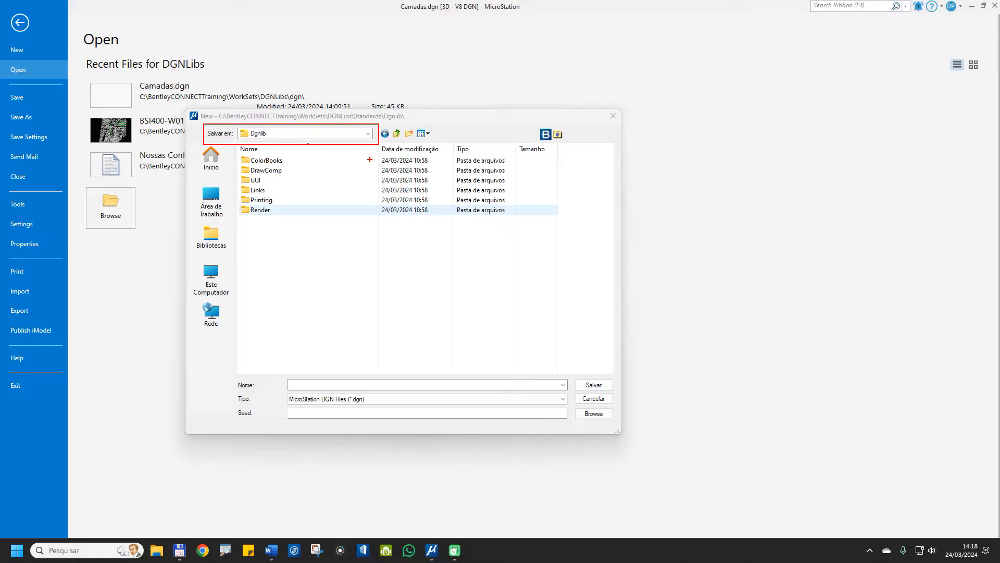
pyautogui.press('Escape')
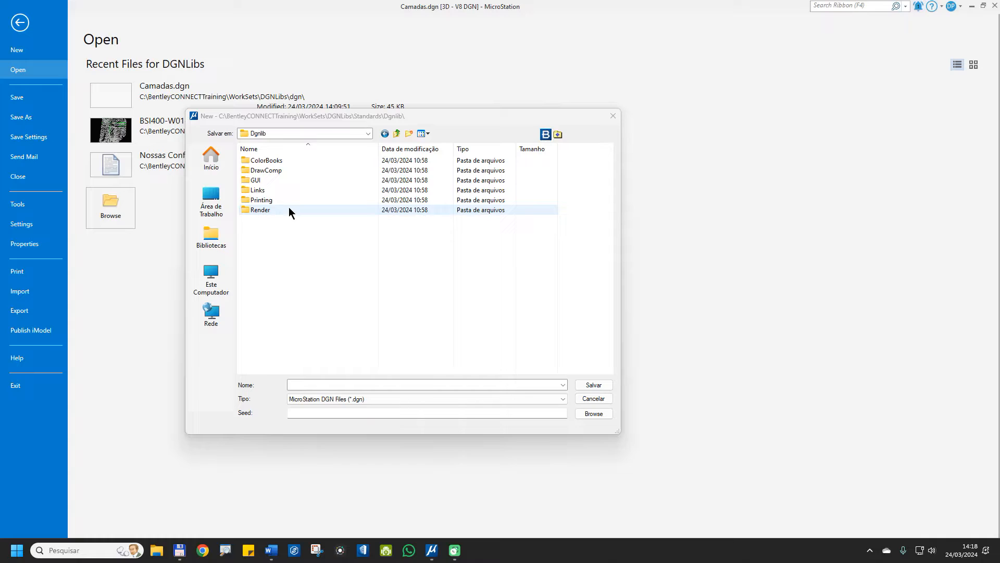
# Name the new file Levels.dgnlib, choose 2D Metric Design.dgn as its seed file and save it
pyautogui.click(298, 384)
pyautogui.write('Levels.dgnlib')
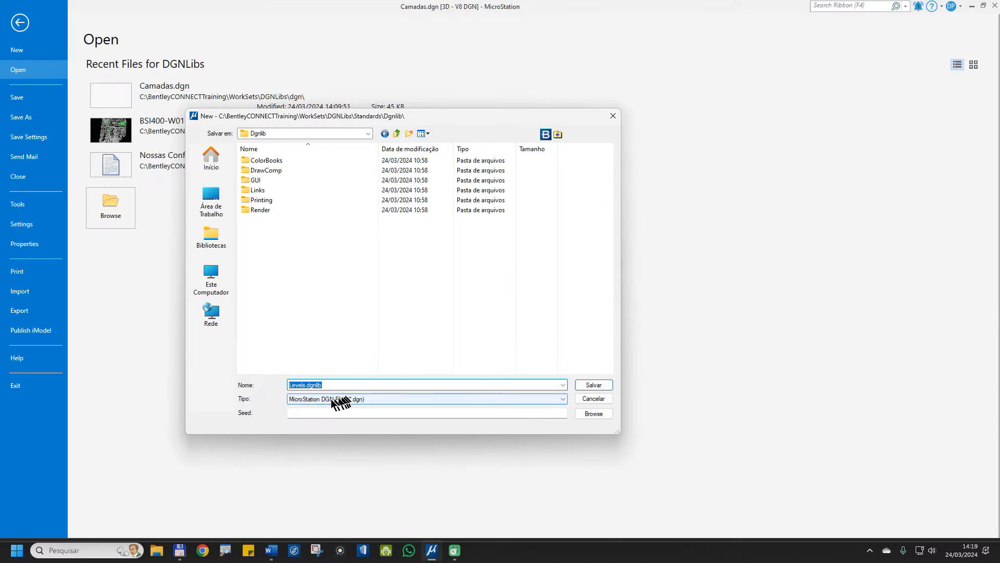
pyautogui.click(593, 414)
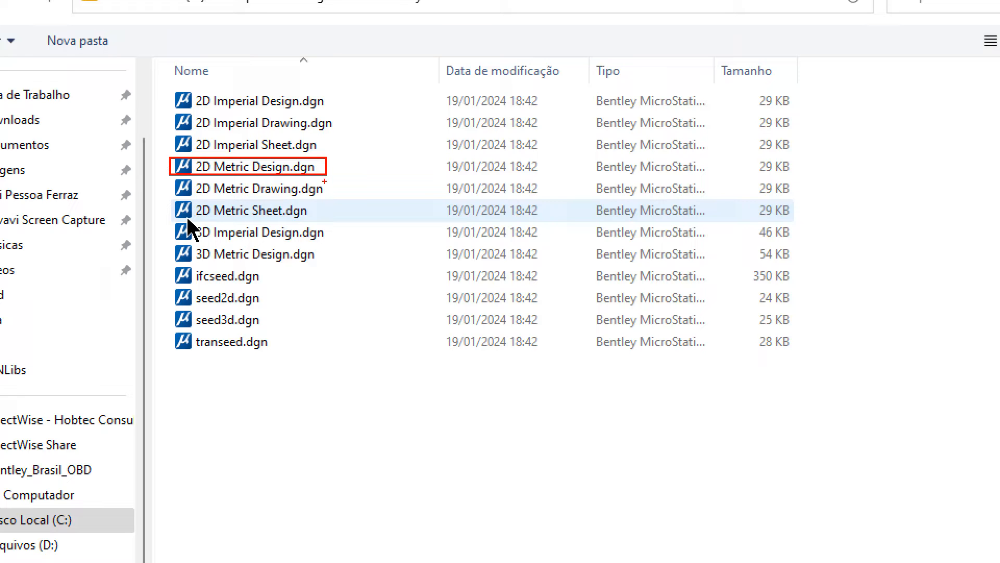
pyautogui.click(250, 167)
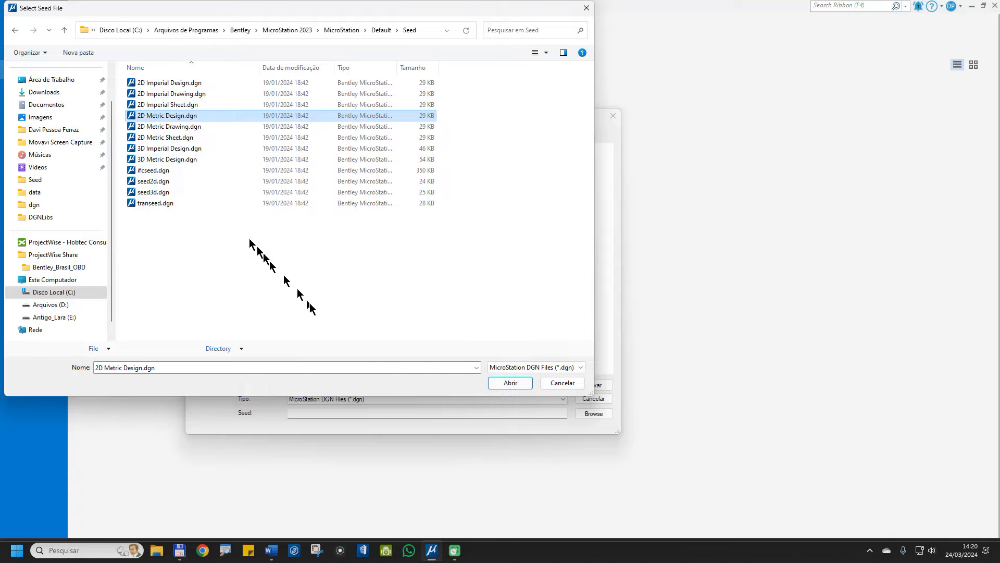
pyautogui.click(513, 384)
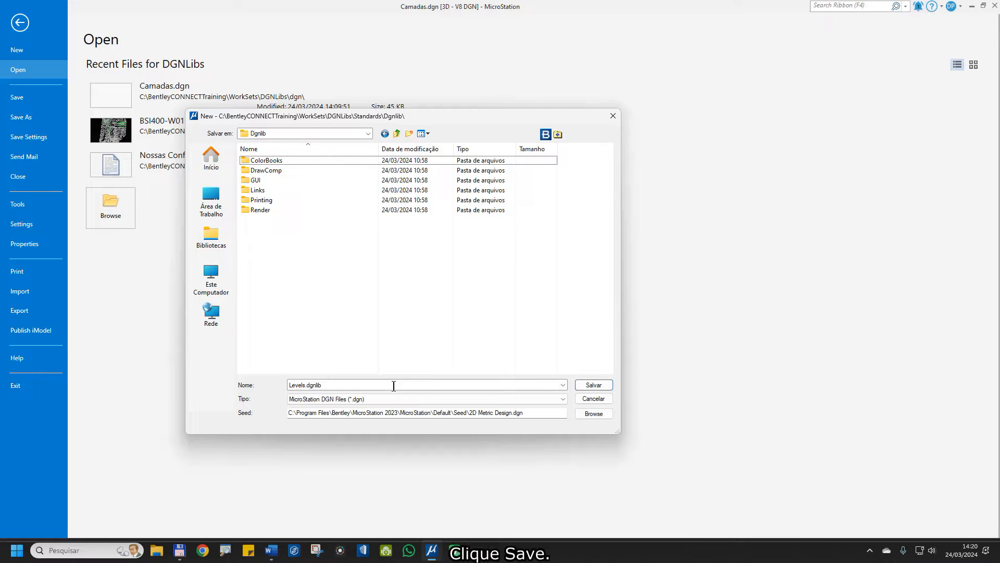
pyautogui.click(593, 385)
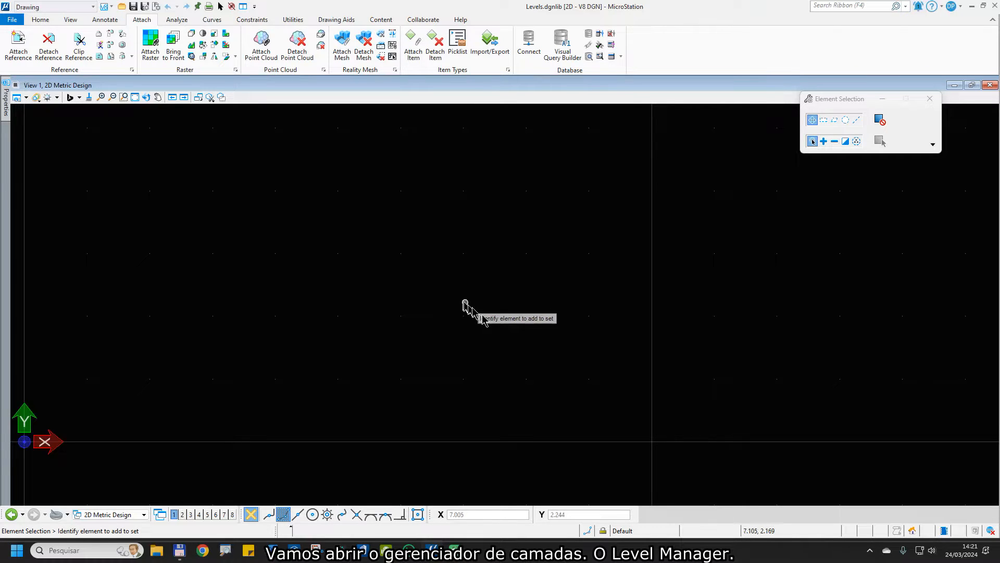
pyautogui.click(627, 531)
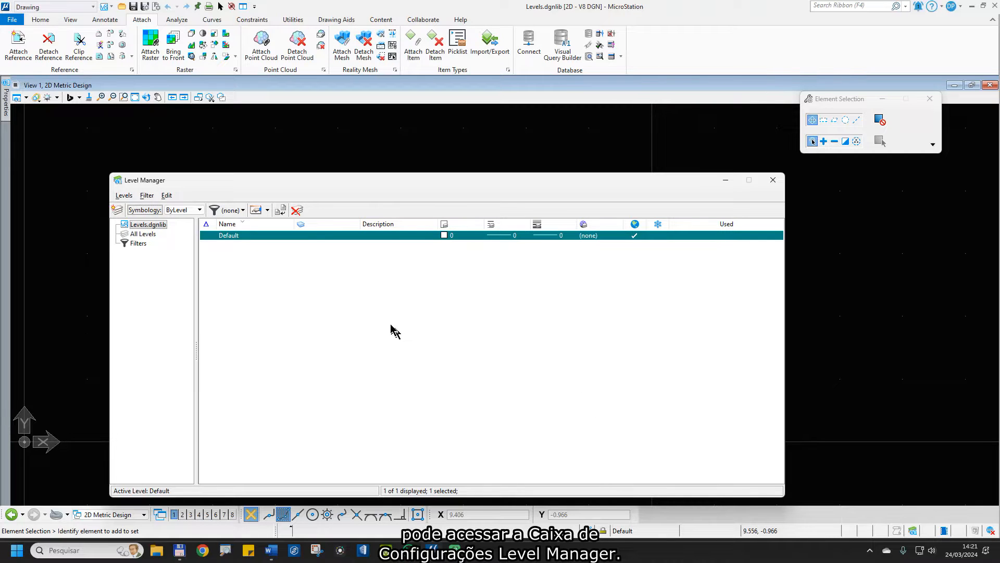
pyautogui.moveTo(320, 183); pyautogui.dragTo(329, 149)
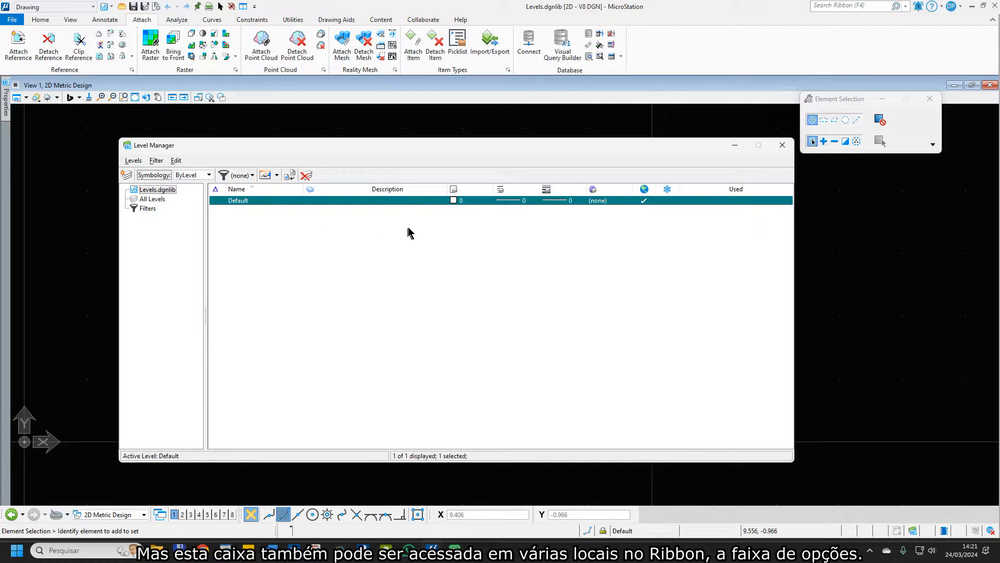
pyautogui.click(782, 148)
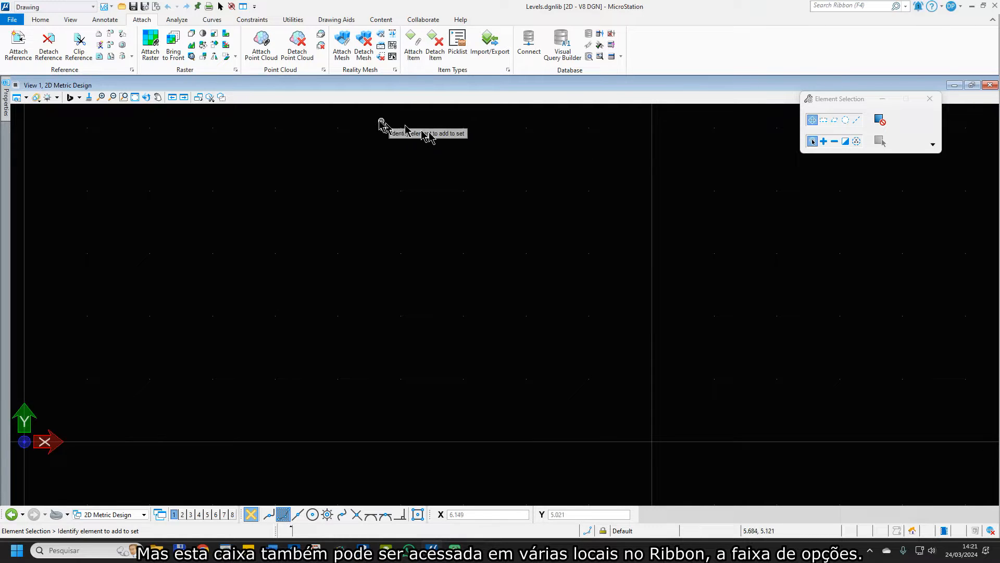
# Open the Level Manager from the Home tools of the Drawing workflow
pyautogui.click(51, 7)
pyautogui.click(35, 33)
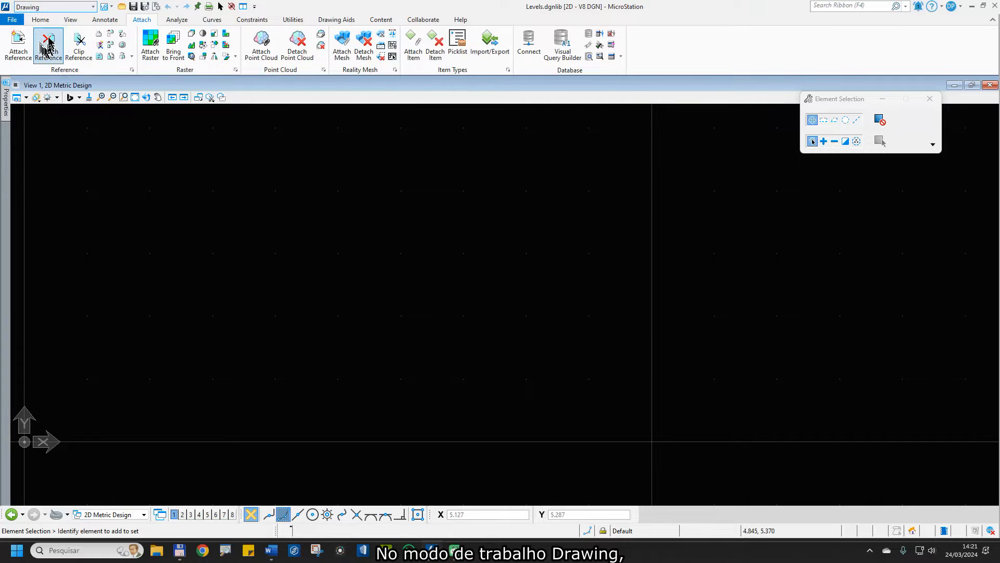
pyautogui.click(41, 20)
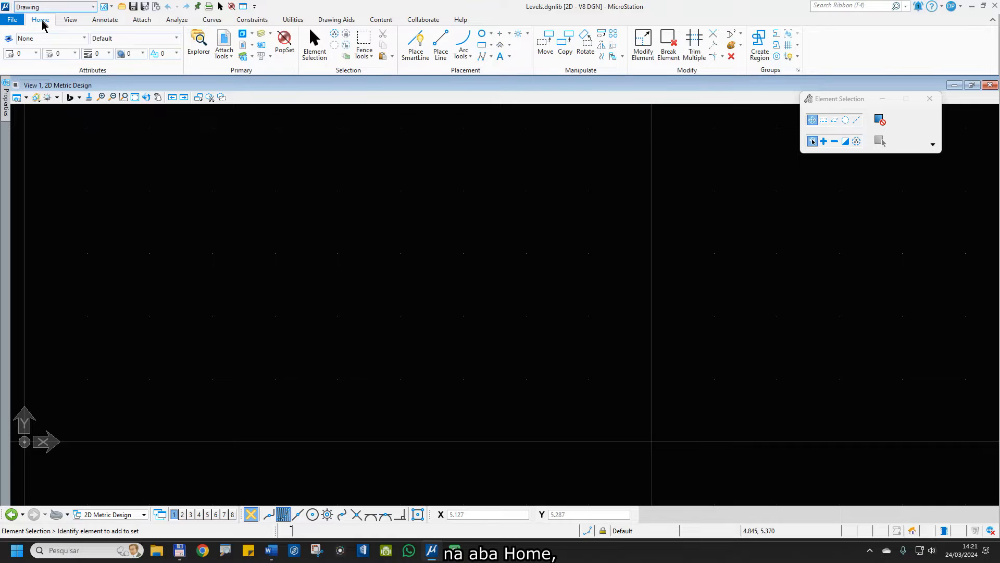
pyautogui.click(251, 56)
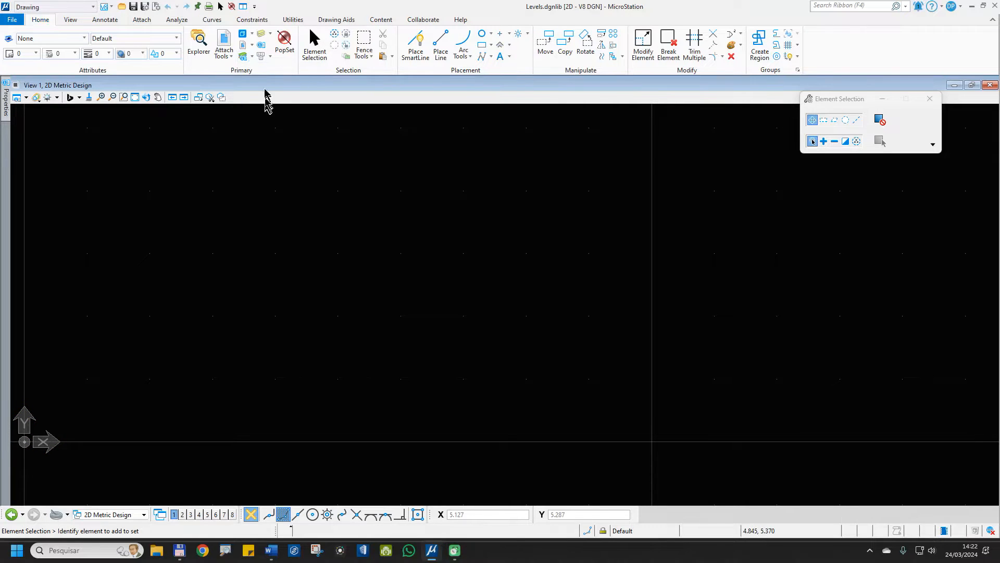
pyautogui.click(251, 56)
pyautogui.click(279, 82)
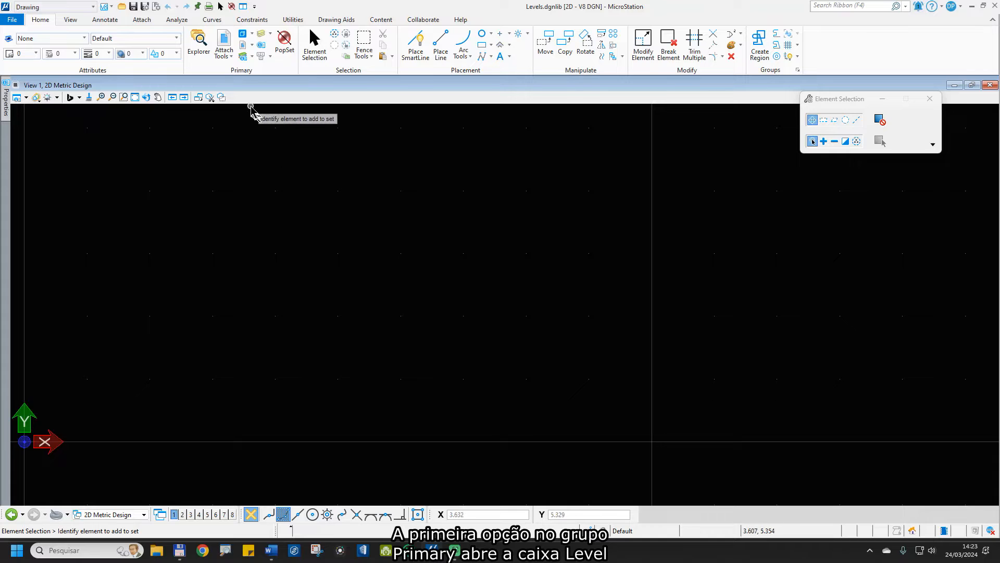
pyautogui.click(252, 56)
pyautogui.click(277, 72)
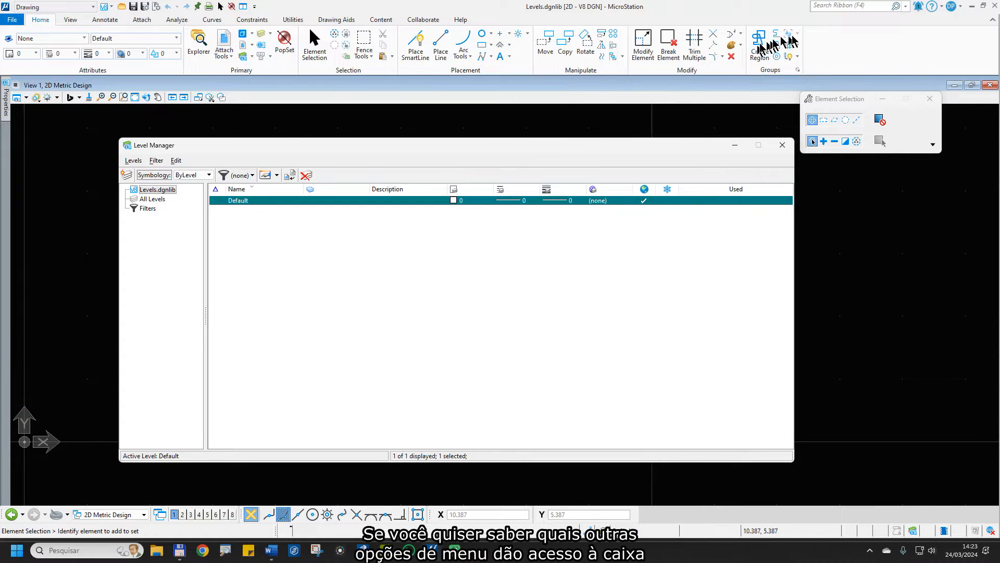
# Search the ribbon for "level" and examine the locations listed for the Level Manager command
pyautogui.press('ctrl')
pyautogui.press('ctrl')
pyautogui.press('ctrl')
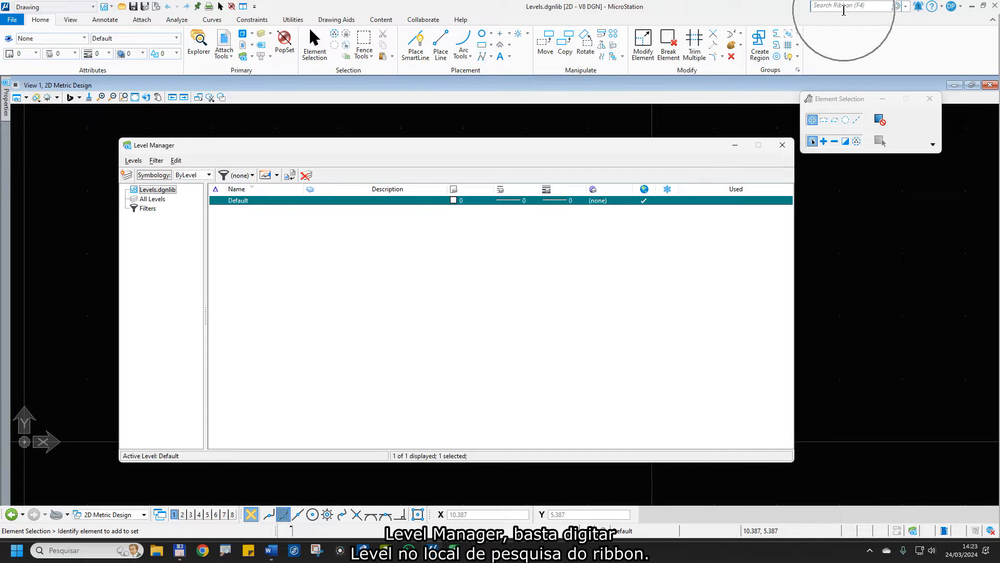
pyautogui.click(841, 10)
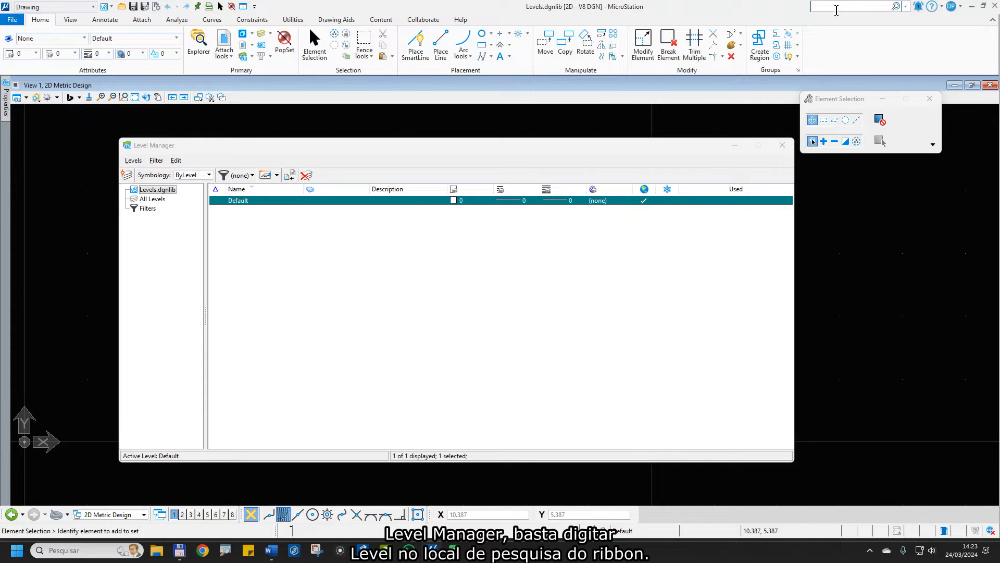
pyautogui.write('level')
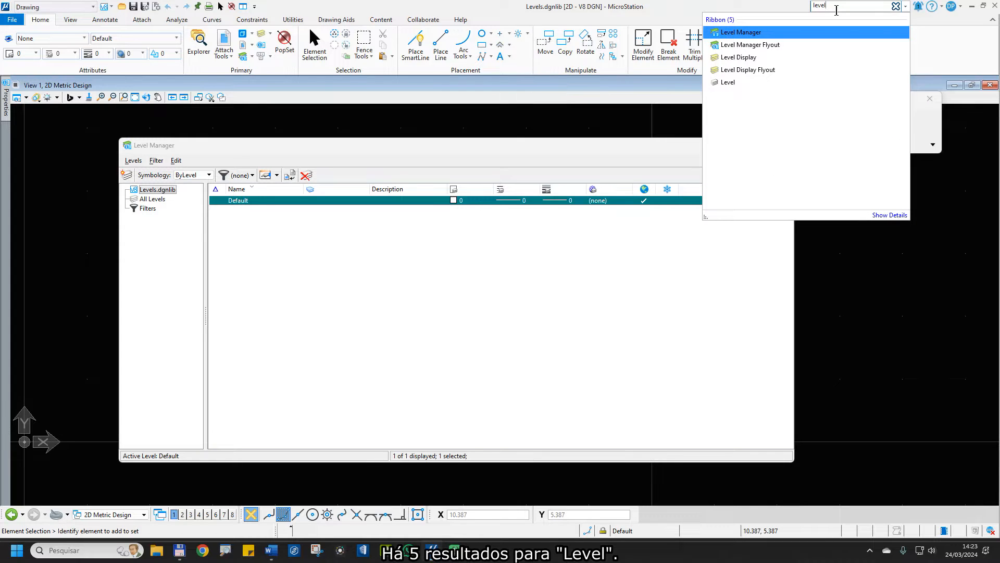
pyautogui.moveTo(745, 39)
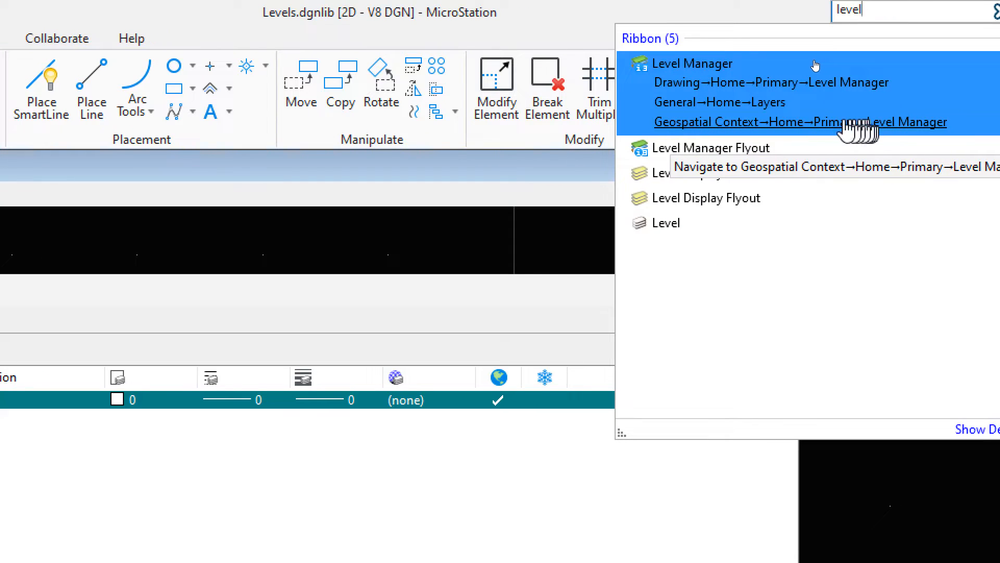
pyautogui.click(695, 87)
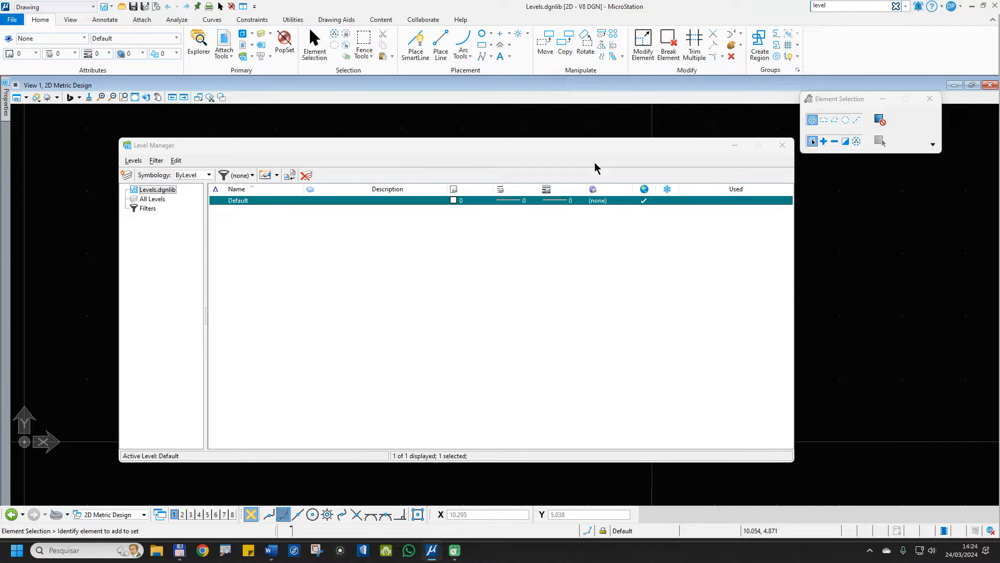
# Create a new level named "G-MISC-Limites de Corte" with the description "Limites de Corte"
pyautogui.moveTo(508, 148); pyautogui.dragTo(596, 148)
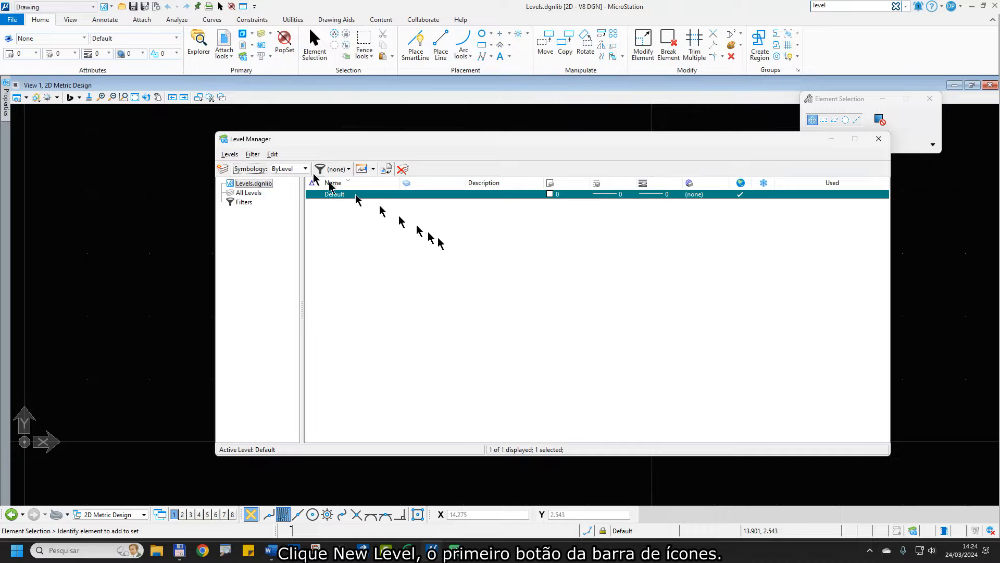
pyautogui.click(223, 169)
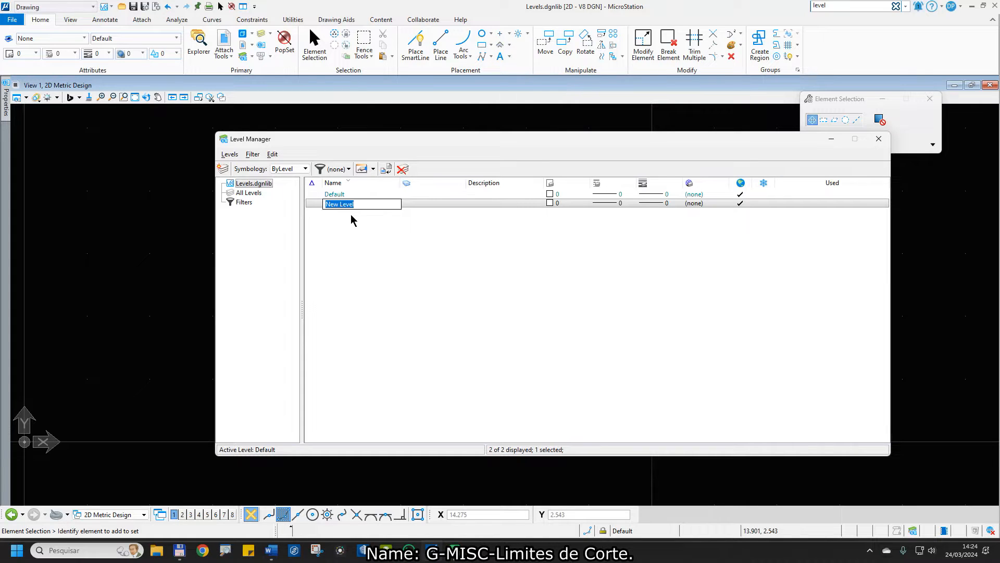
pyautogui.write('G-MISC-Limites de Corte')
pyautogui.press('Return')
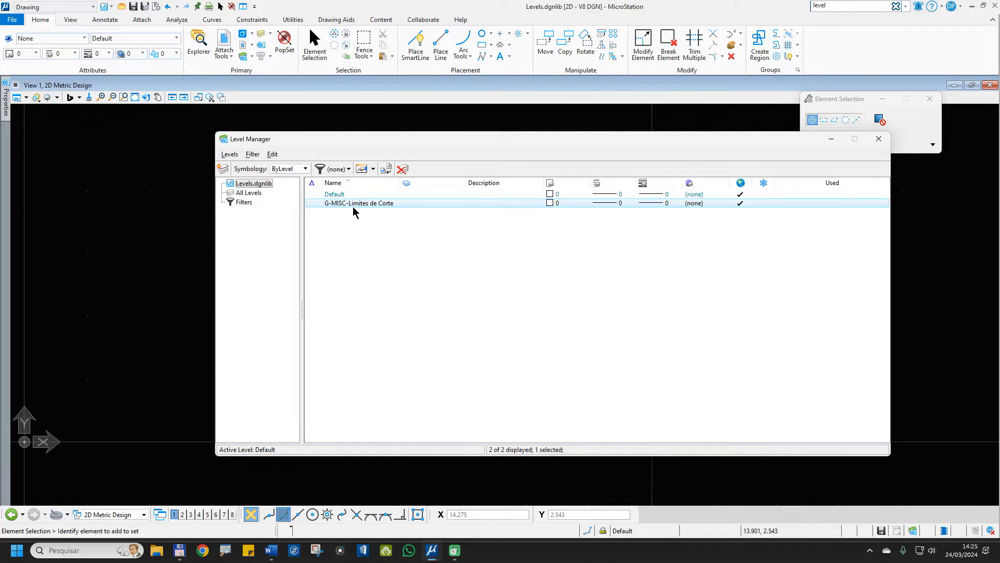
pyautogui.click(491, 203)
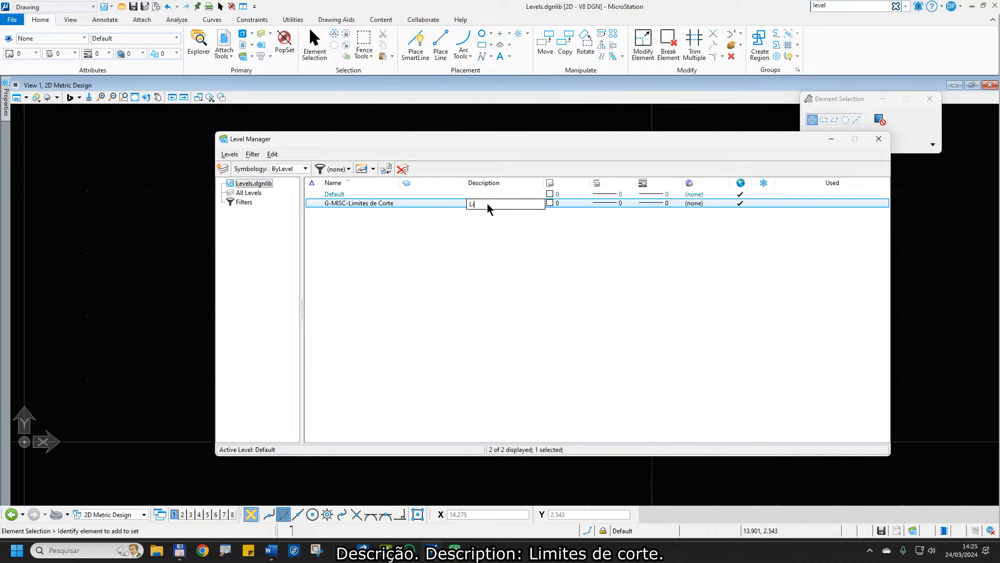
pyautogui.write('Limites de Corte')
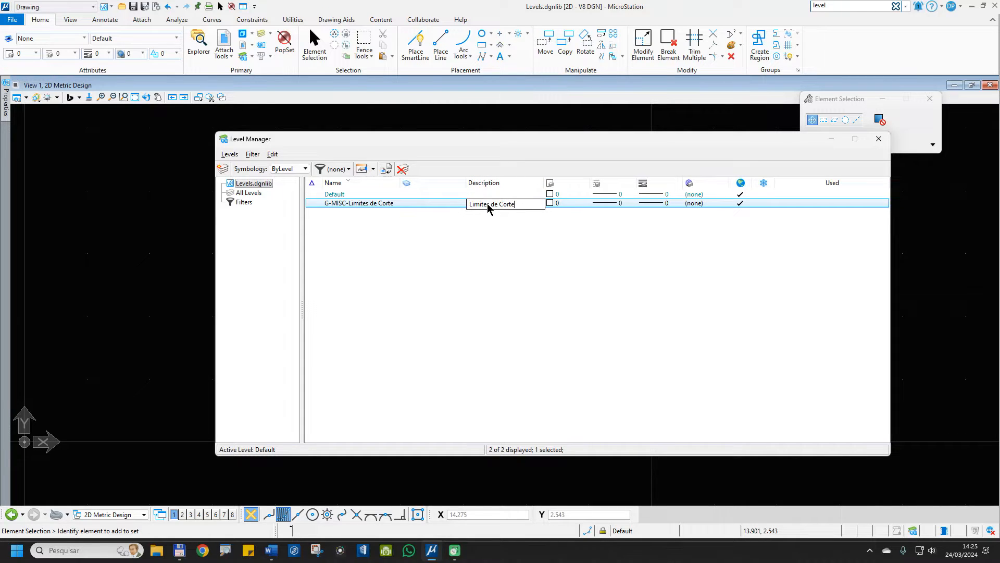
# Set the ByLevel color of the G-MISC-Limites de Corte level to 9 and its line style to 3
pyautogui.click(565, 203)
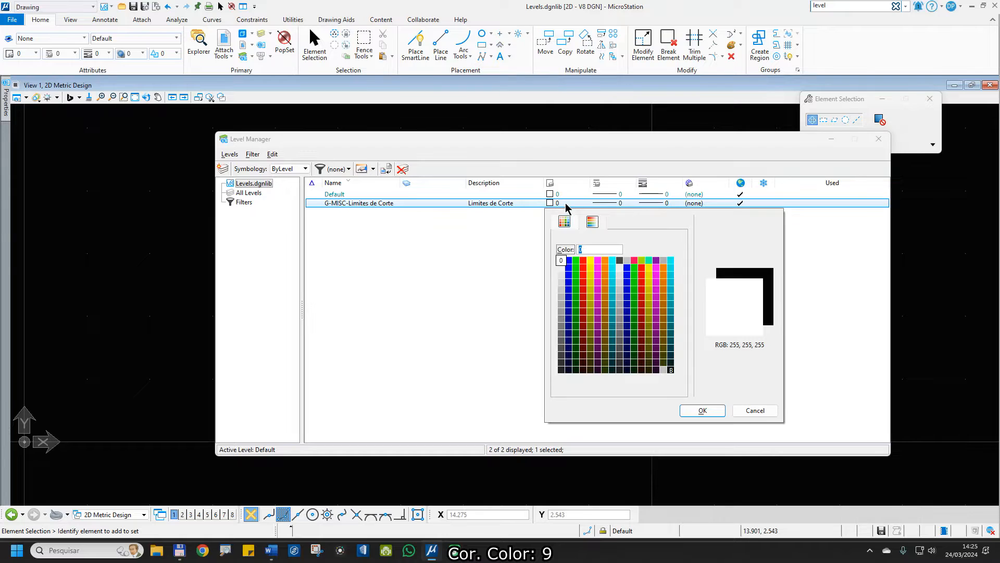
pyautogui.doubleClick(627, 261)
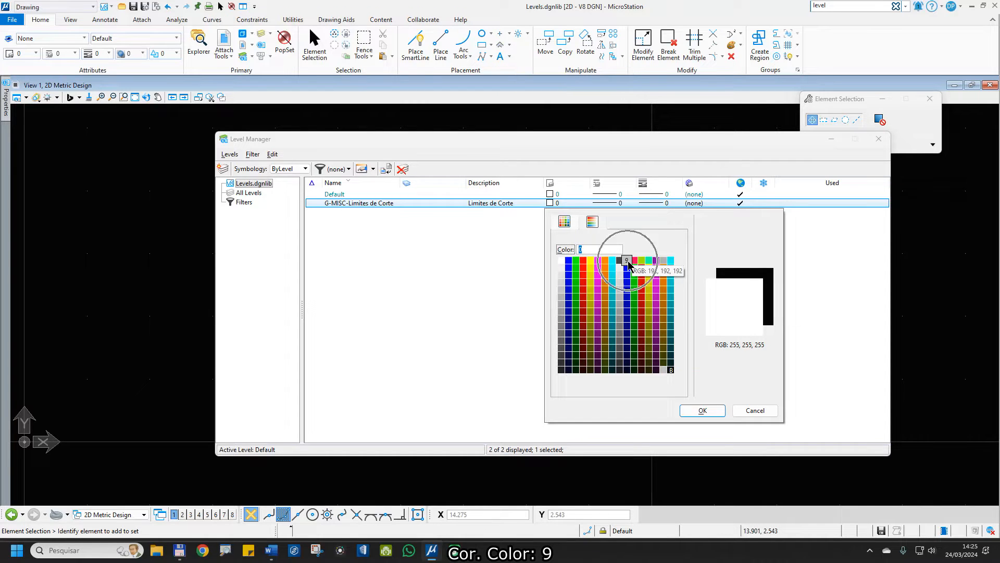
pyautogui.click(618, 203)
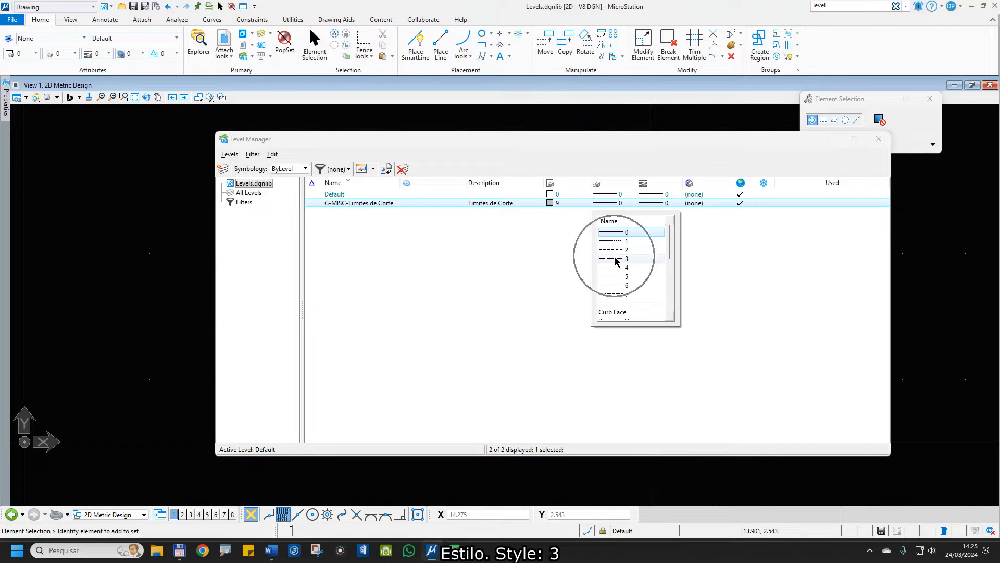
pyautogui.click(616, 259)
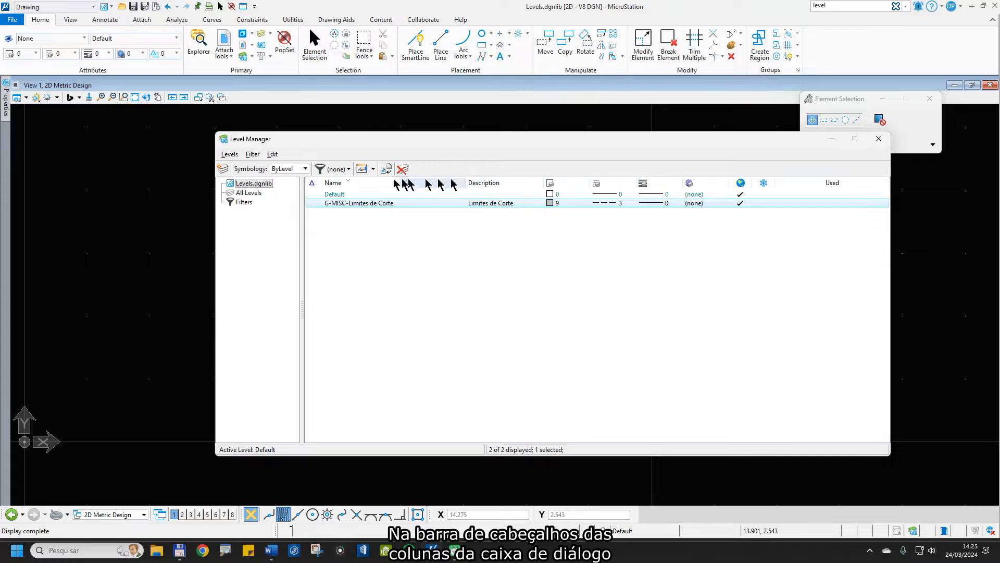
# Show the Plot column in the level list and turn off plotting for the G-MISC-Limites de Corte level
pyautogui.rightClick(515, 184)
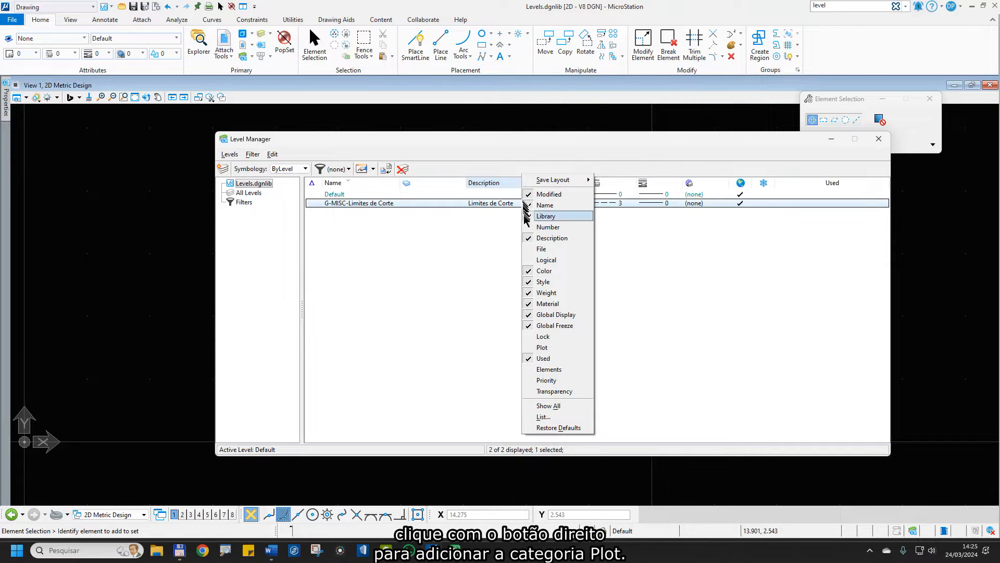
pyautogui.click(542, 347)
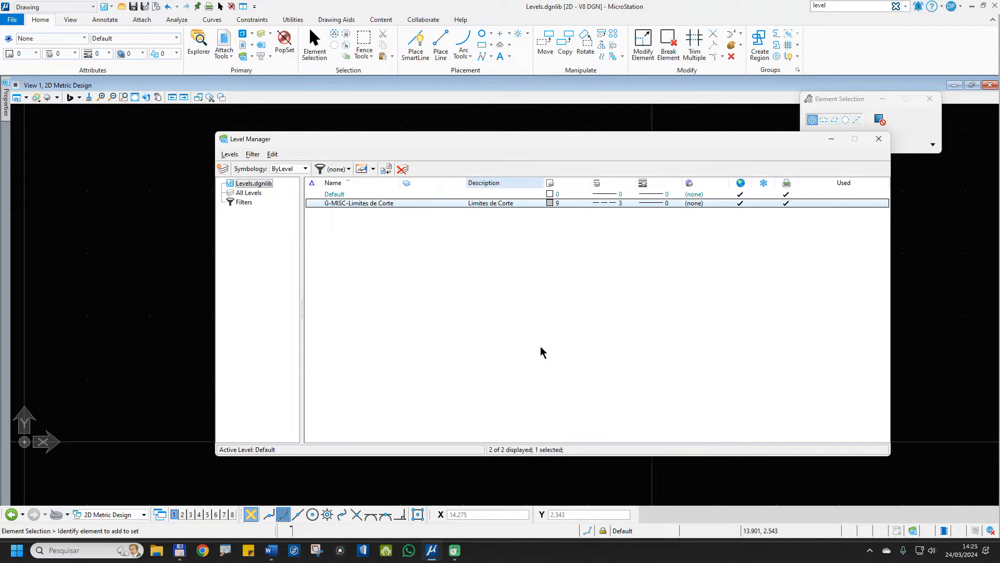
pyautogui.click(786, 204)
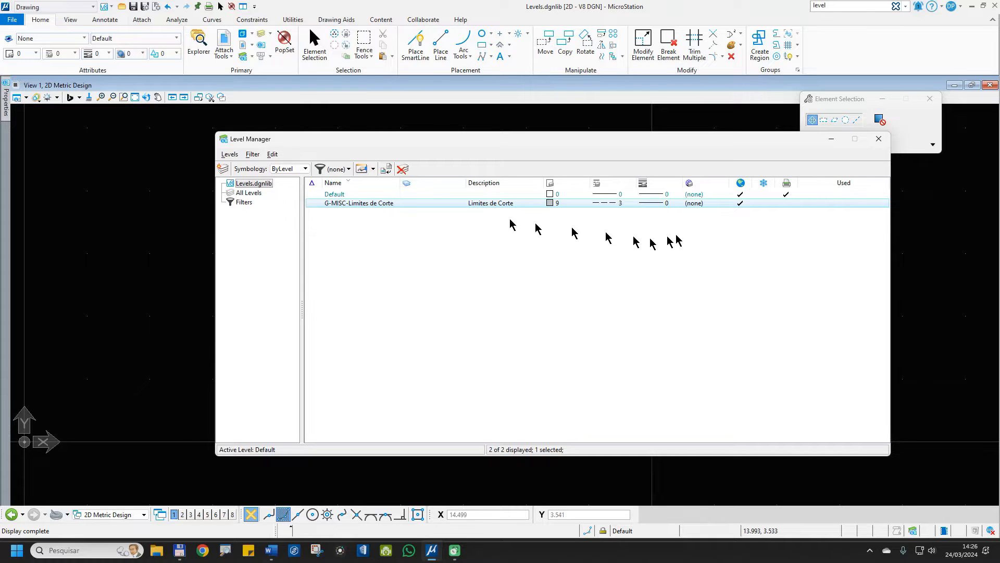
# Create a new level named "G-MISC-Misc 01" with the description "Miscelânia 01"
pyautogui.click(222, 168)
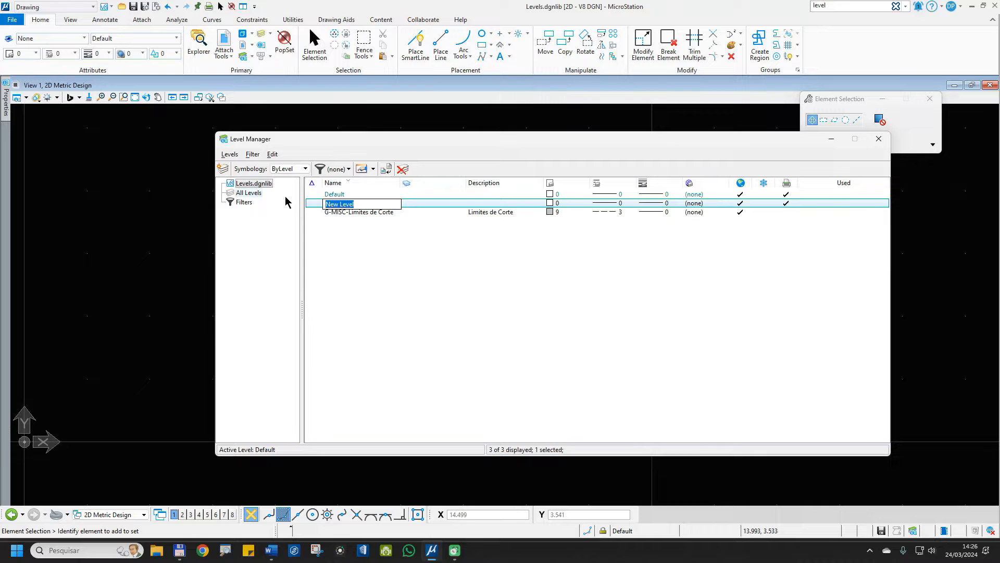
pyautogui.write('G-MISC-Misc')
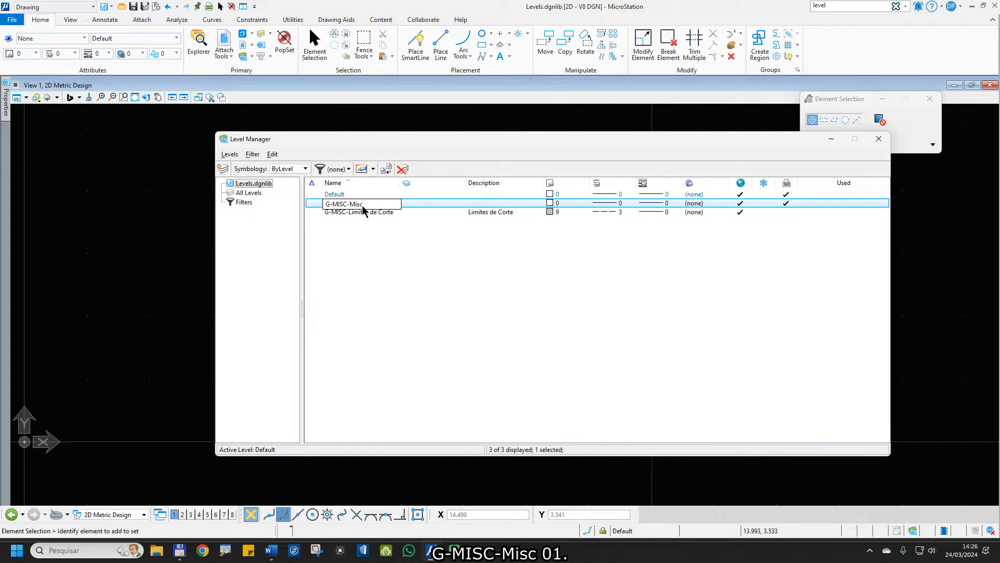
pyautogui.write('01')
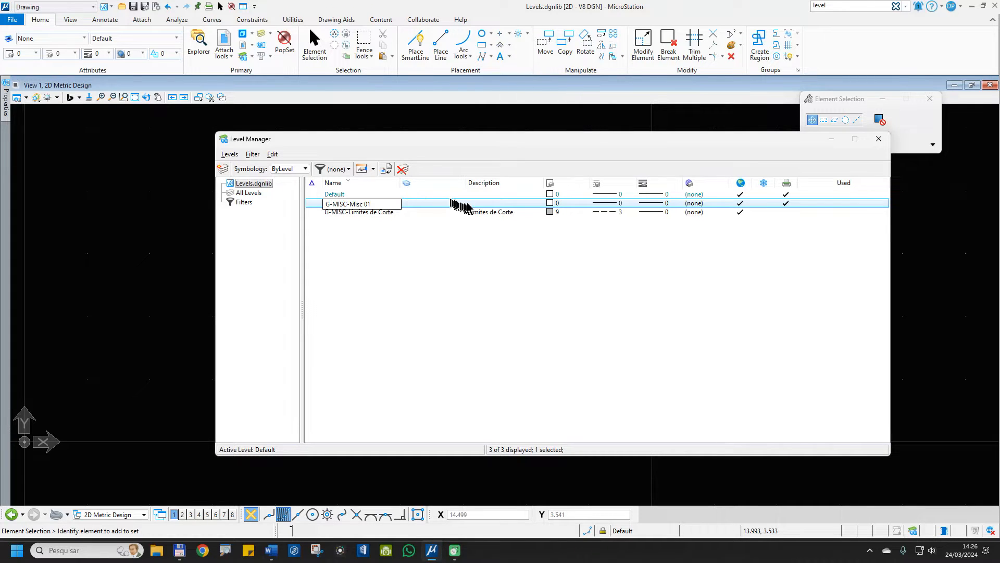
pyautogui.click(494, 206)
pyautogui.write('Miscelânia 01')
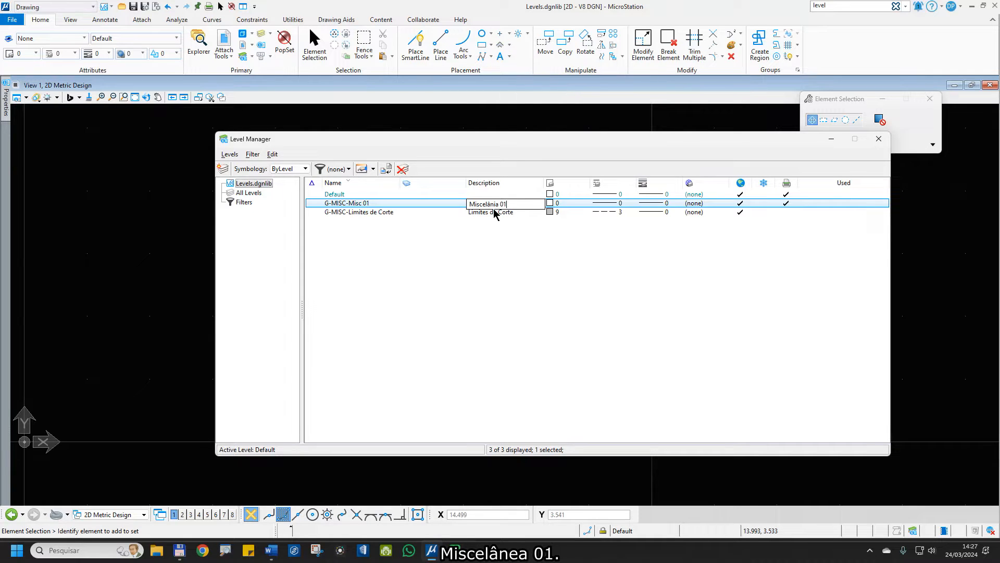
# Set the G-MISC-Misc 01 level's color to 3, and toggle plotting of G-MISC-Limites de Corte on and back off
pyautogui.click(559, 204)
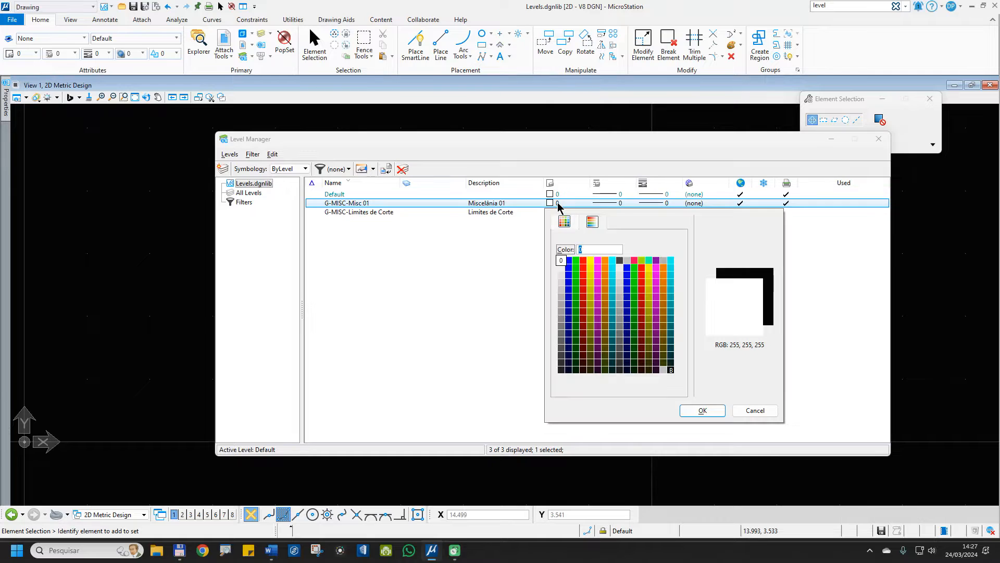
pyautogui.click(583, 260)
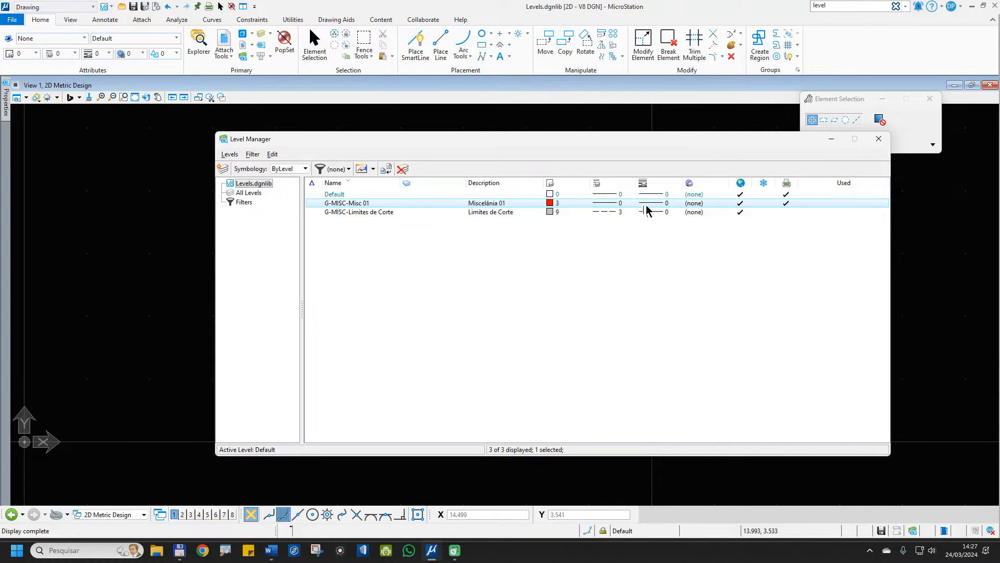
pyautogui.click(787, 212)
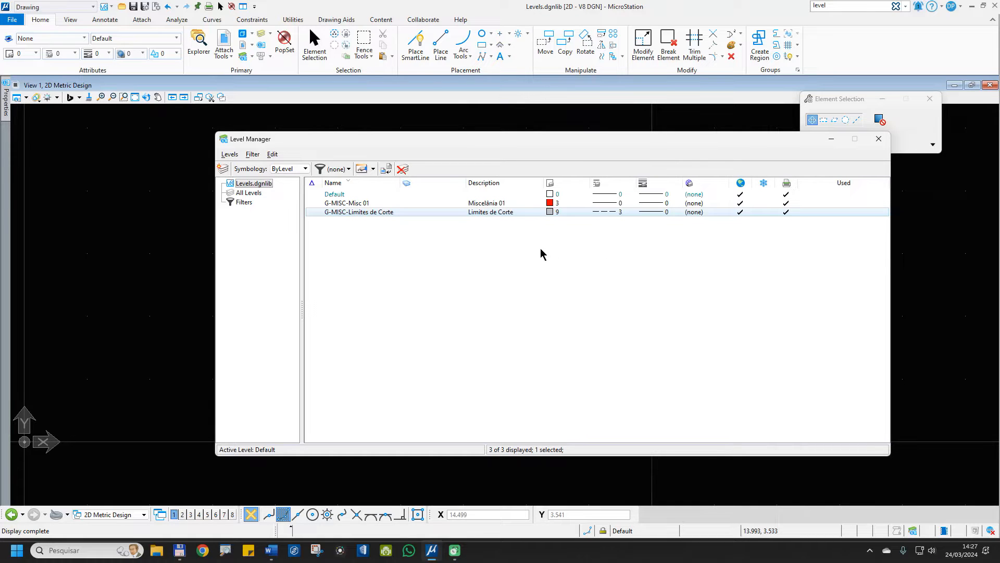
pyautogui.click(785, 212)
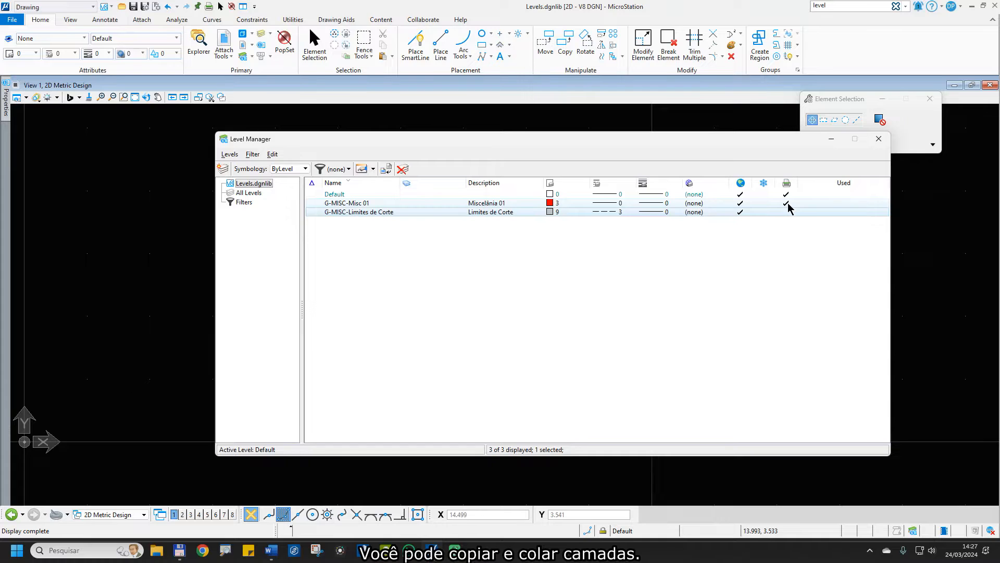
# Copy the G-MISC-Misc 01 level and paste a duplicate into the level list
pyautogui.rightClick(366, 203)
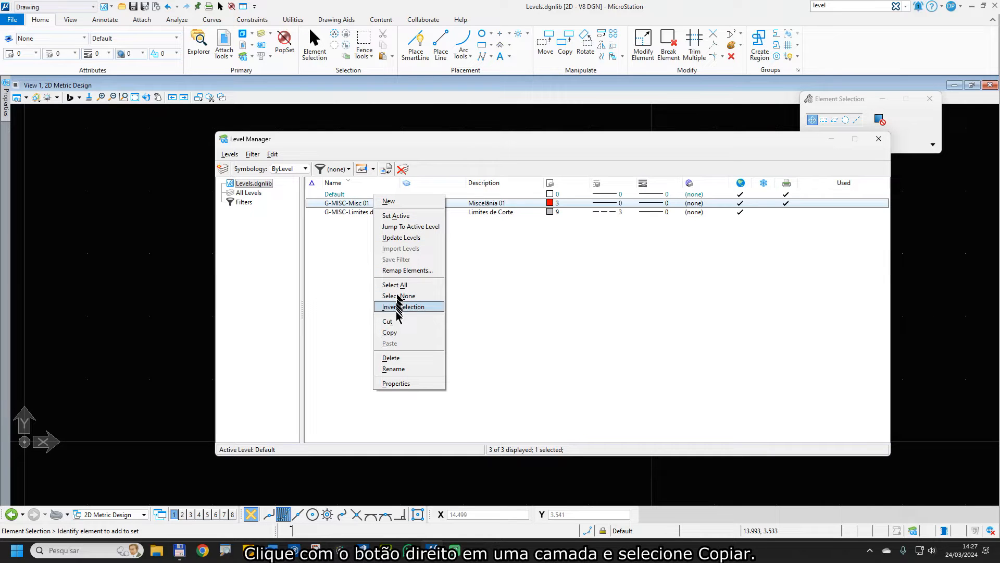
pyautogui.click(391, 333)
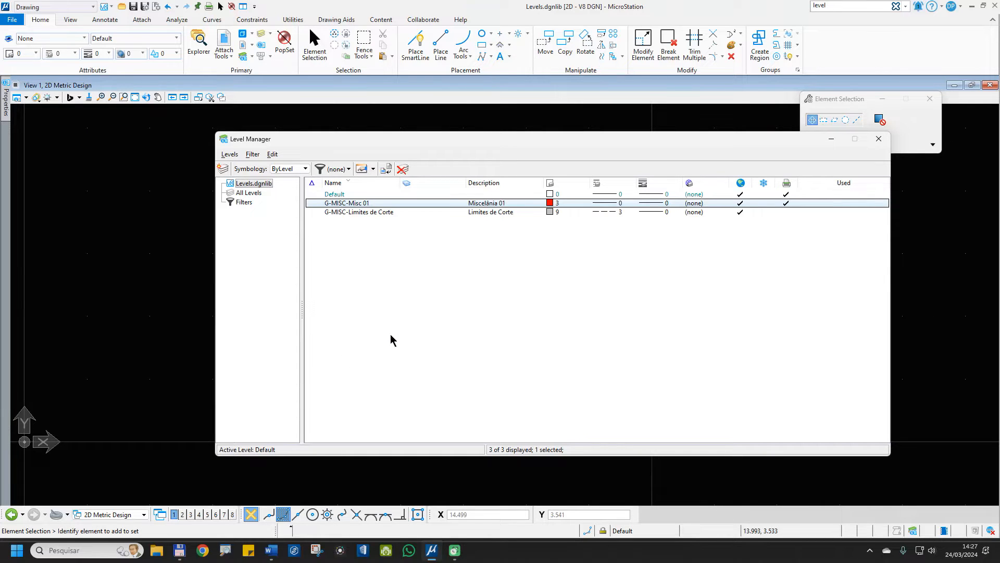
pyautogui.rightClick(376, 250)
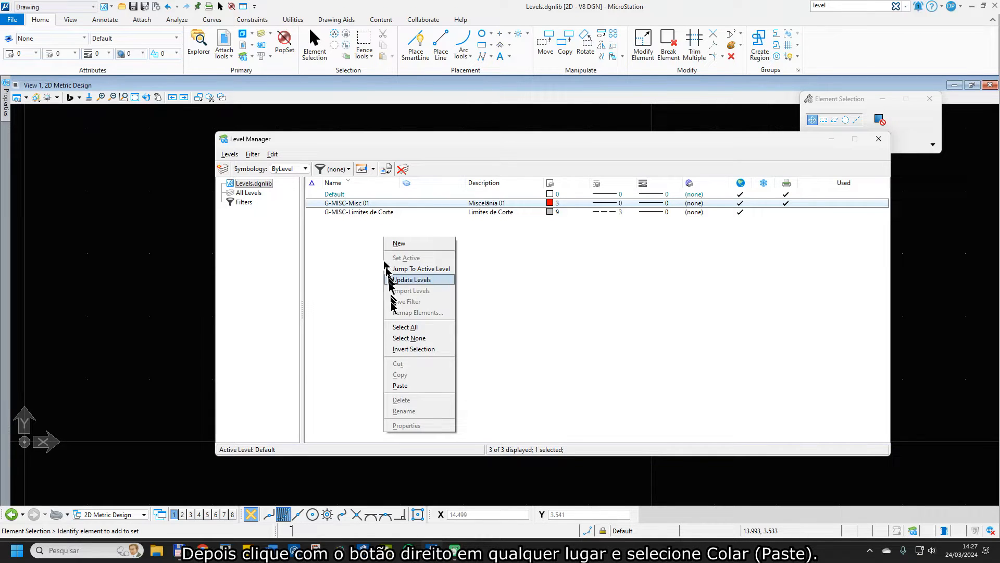
pyautogui.click(406, 386)
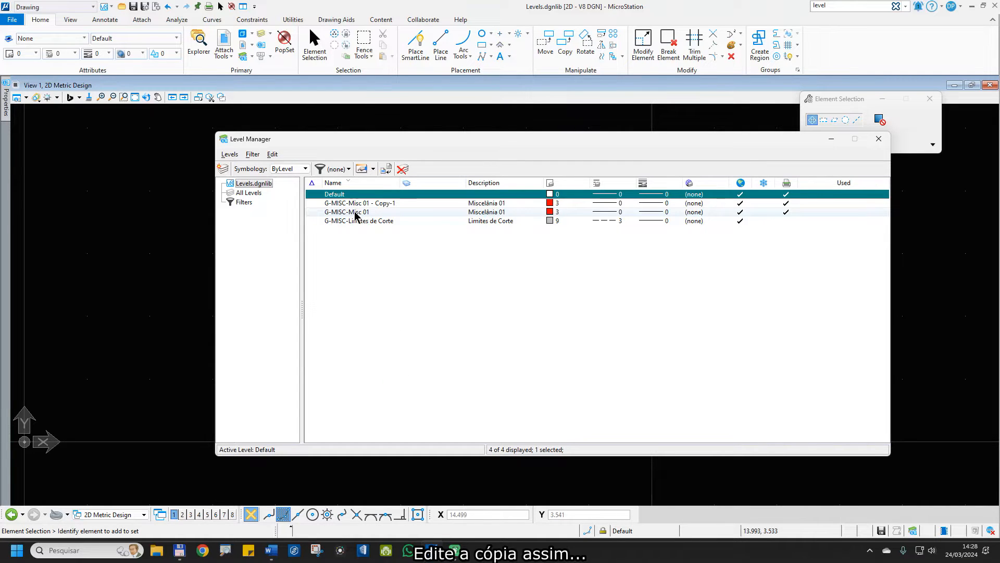
# Rename the duplicated level to "G-MISC-Misc 02" and set its description to "Miscelânia 02"
pyautogui.click(386, 205)
pyautogui.click(394, 206)
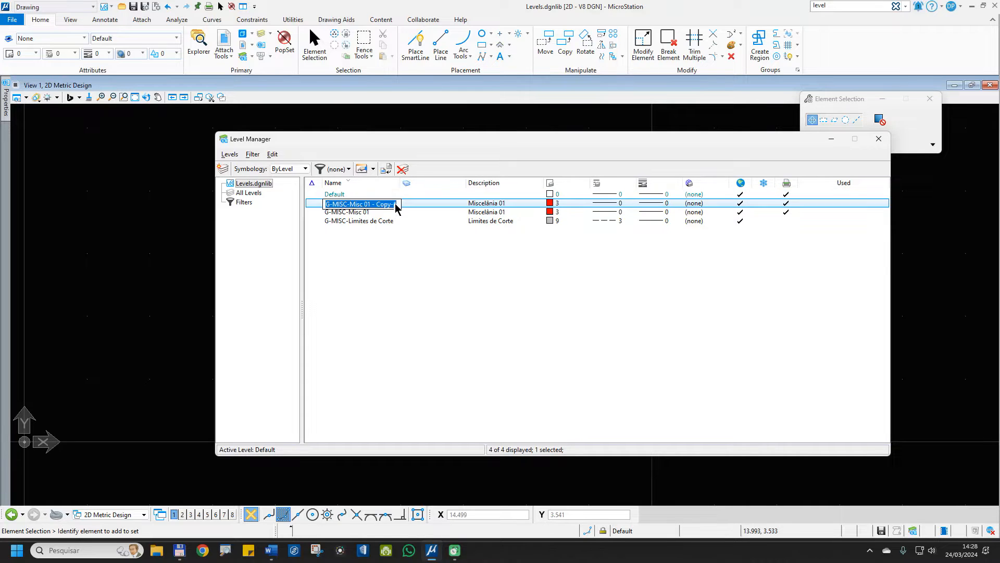
pyautogui.click(396, 203)
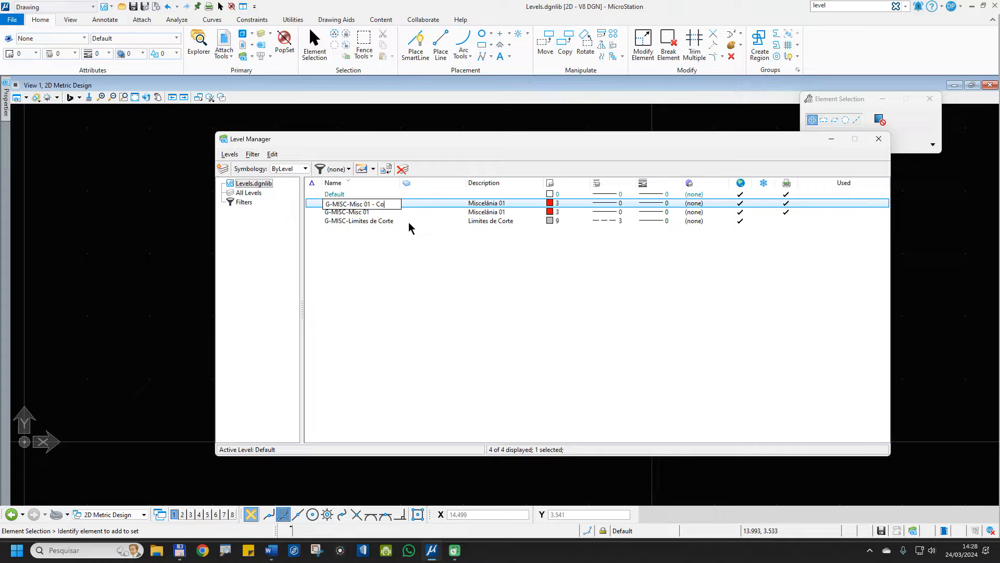
pyautogui.press('Return')
pyautogui.click(495, 203)
pyautogui.click(508, 204)
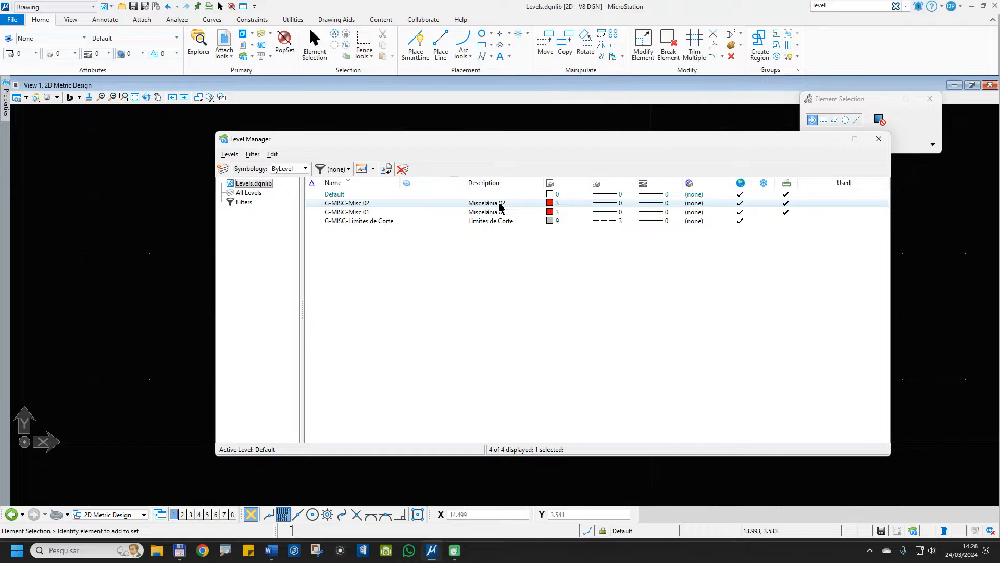
pyautogui.press('Return')
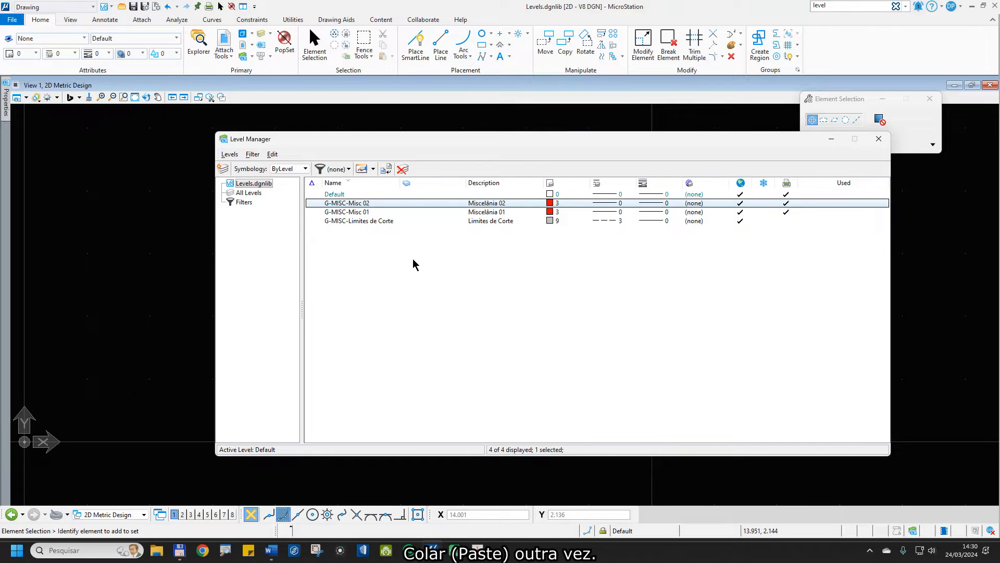
# Paste another copy of the Misc 01 level, rename it "G-MISC-No Print 01" and describe it as "Não imprimivel"
pyautogui.rightClick(413, 263)
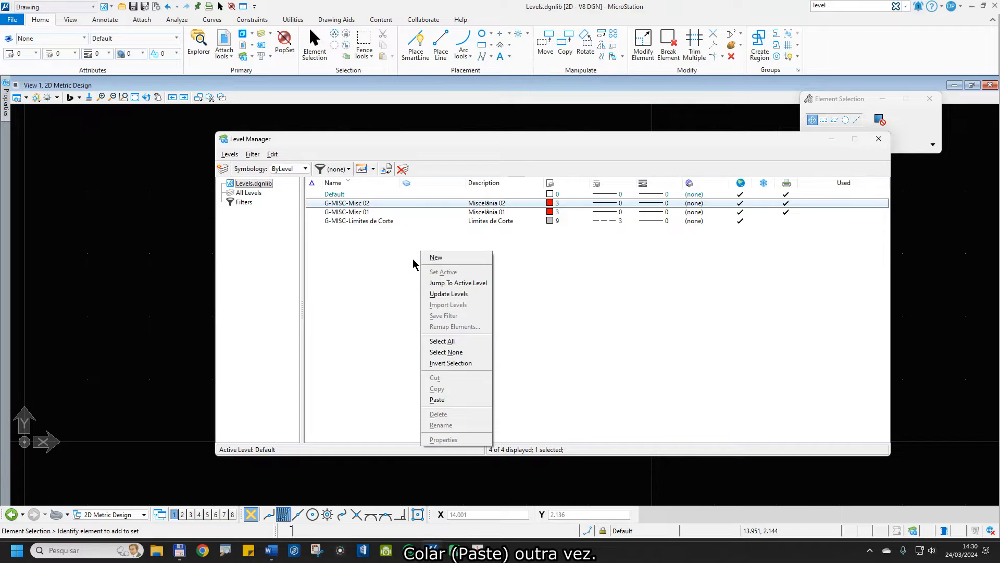
pyautogui.click(438, 399)
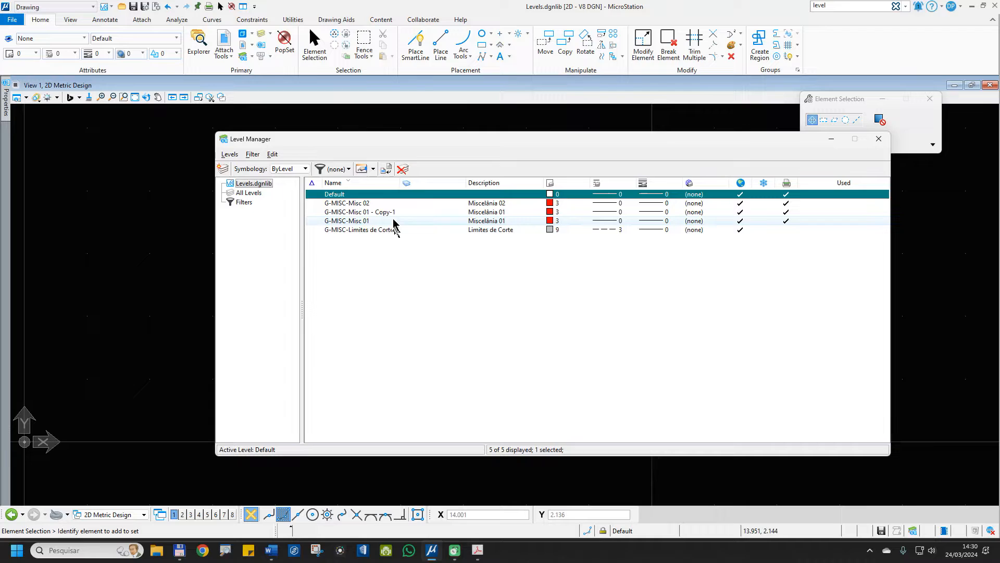
pyautogui.click(397, 212)
pyautogui.click(396, 213)
pyautogui.moveTo(396, 213); pyautogui.dragTo(365, 218)
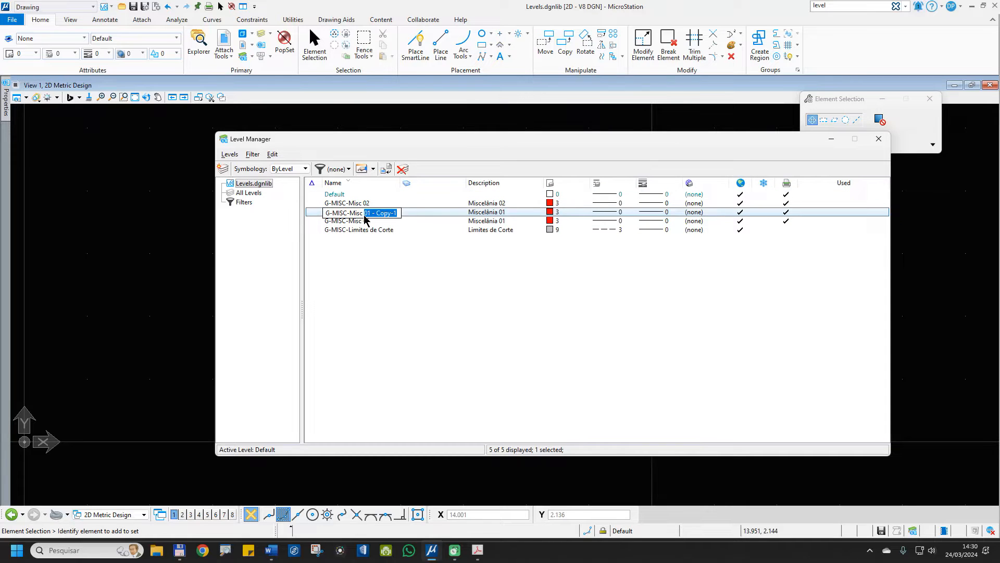
pyautogui.press('BackSpace')
pyautogui.click(494, 214)
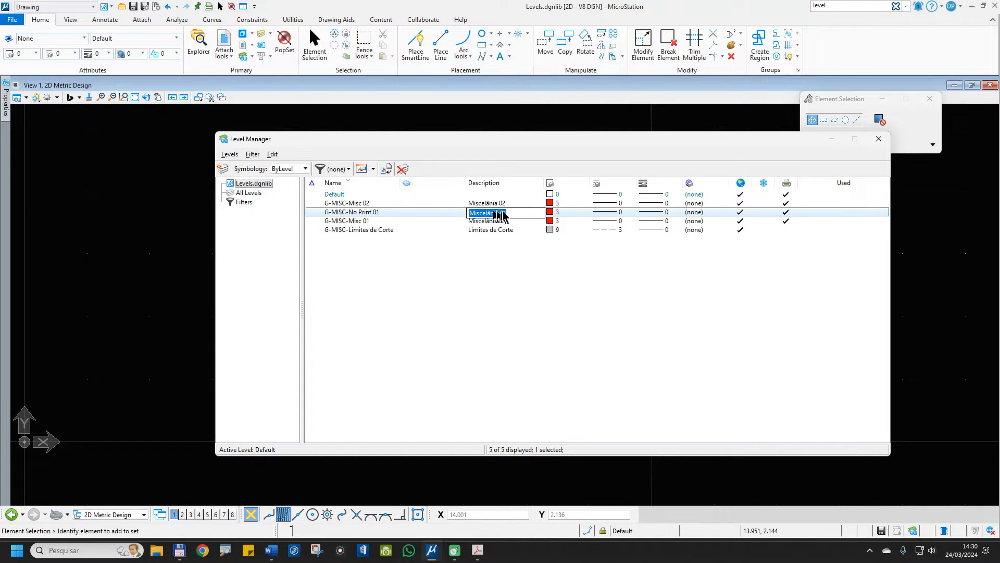
pyautogui.write('Não ')
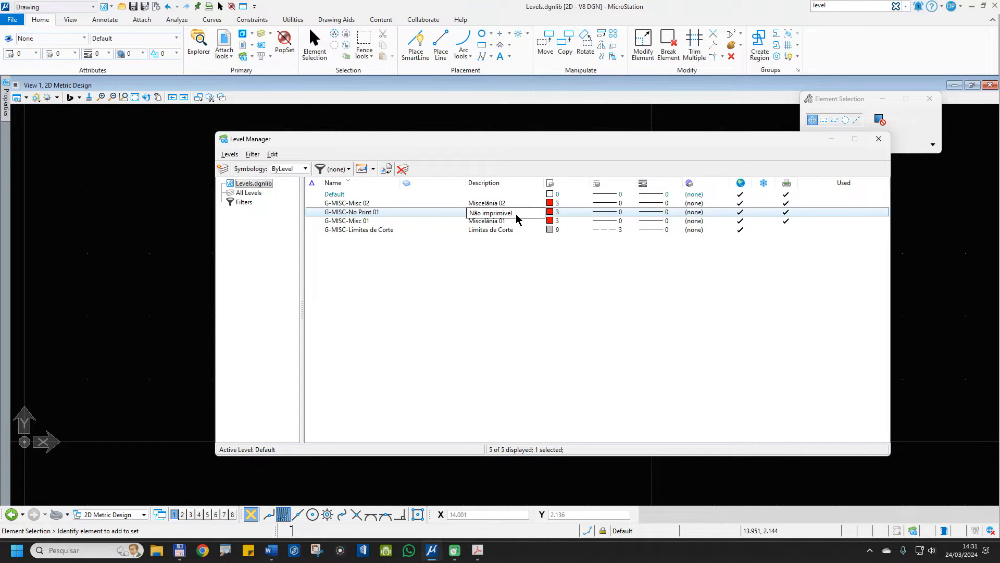
pyautogui.write('imprimivel')
# Set the color of the G-MISC-No Print 01 level to 0 and turn off its plotting
pyautogui.click(550, 212)
pyautogui.click(561, 265)
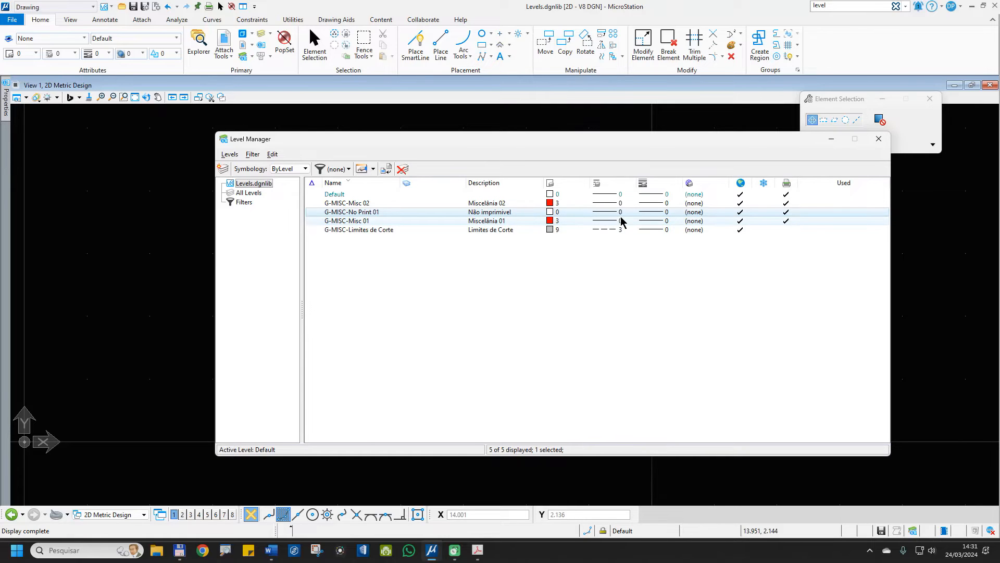
pyautogui.click(787, 212)
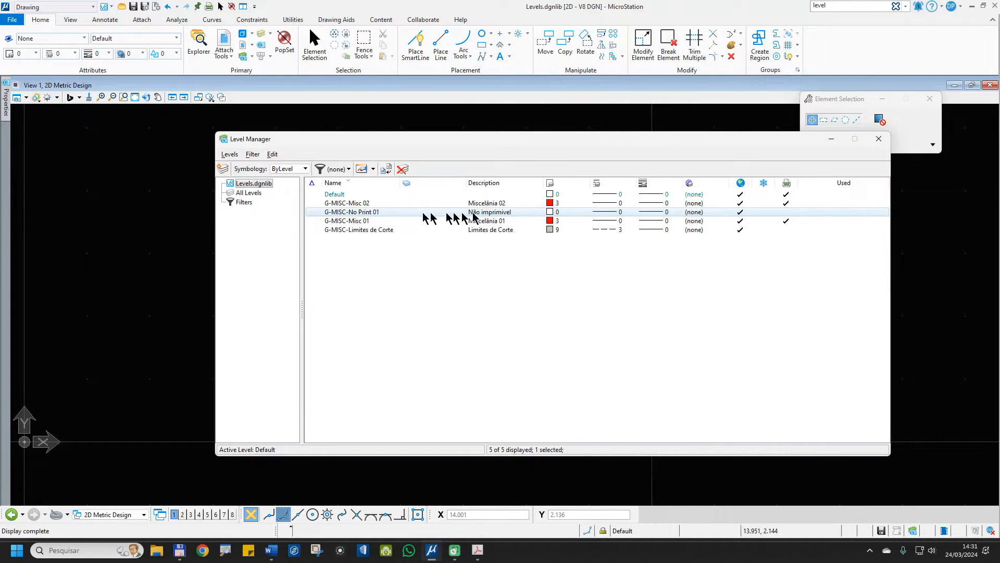
# Duplicate the G-MISC-No Print 01 level and rename the copy "G-MISC-No Print 02"
pyautogui.rightClick(376, 216)
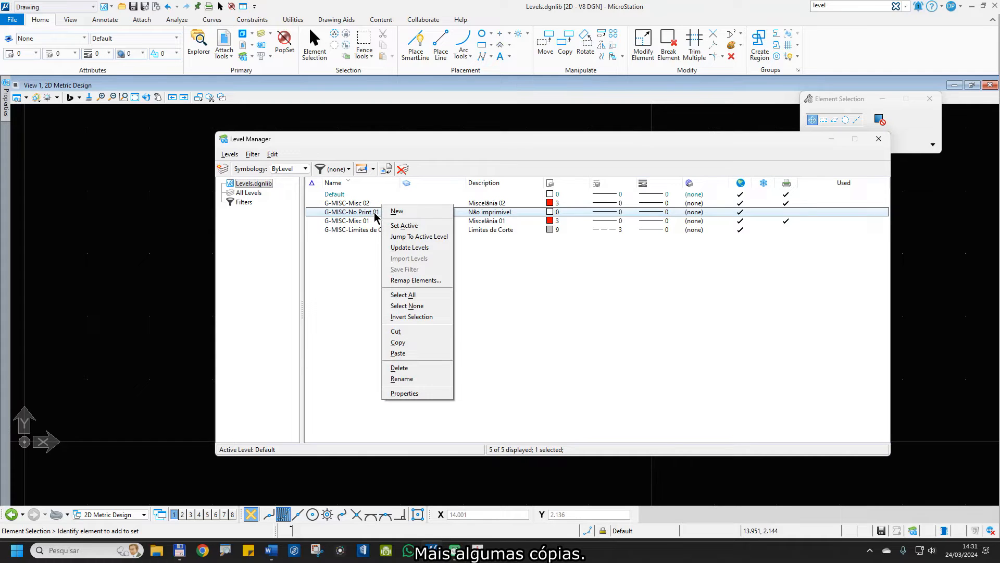
pyautogui.click(400, 344)
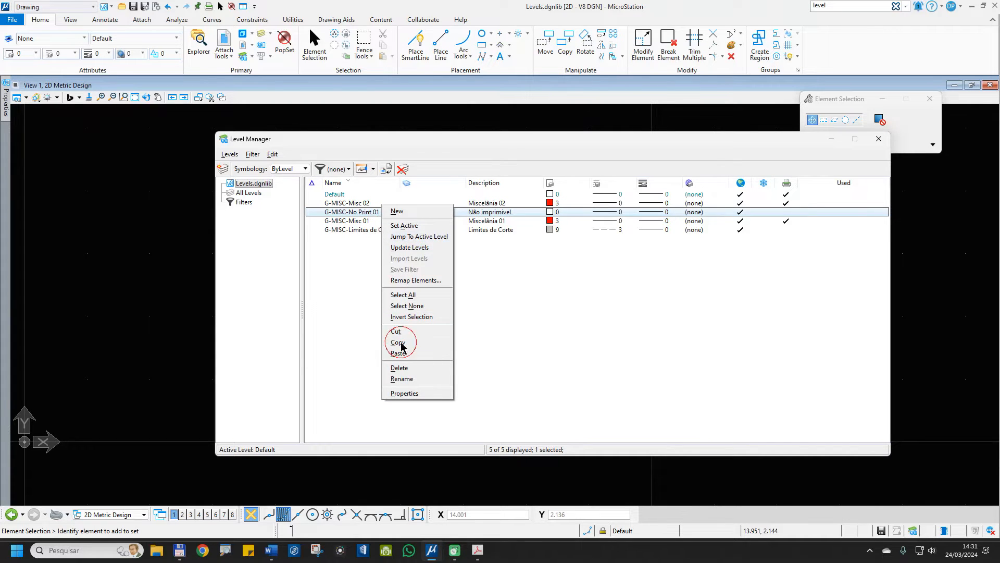
pyautogui.rightClick(409, 288)
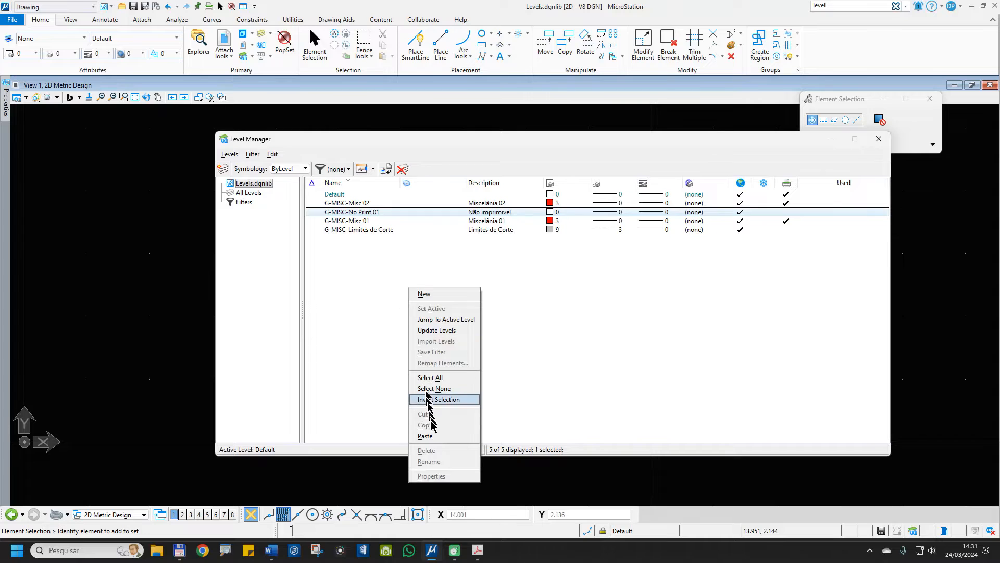
pyautogui.click(432, 441)
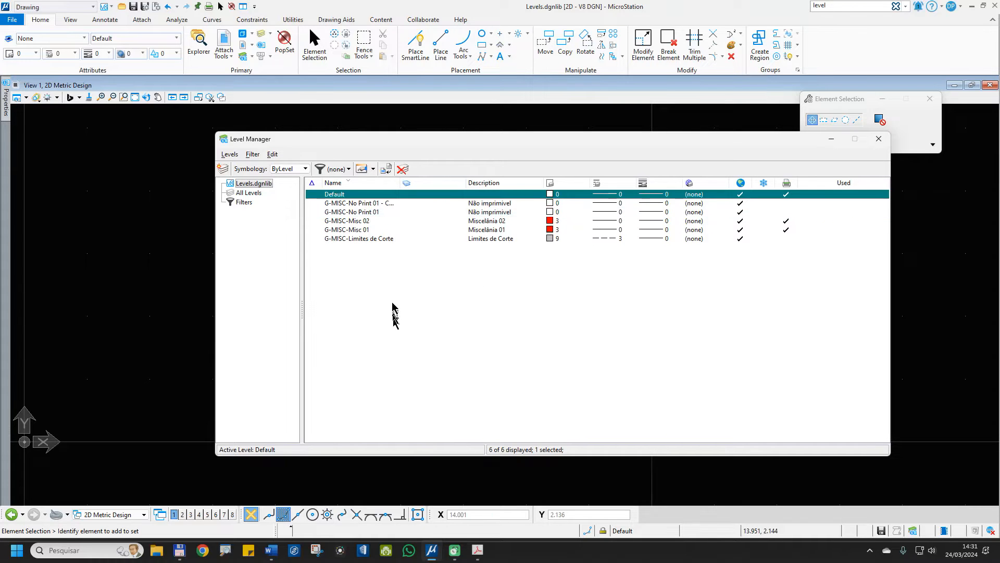
pyautogui.click(386, 203)
pyautogui.click(389, 204)
pyautogui.moveTo(395, 204); pyautogui.dragTo(365, 208)
pyautogui.write('2')
pyautogui.press('Return')
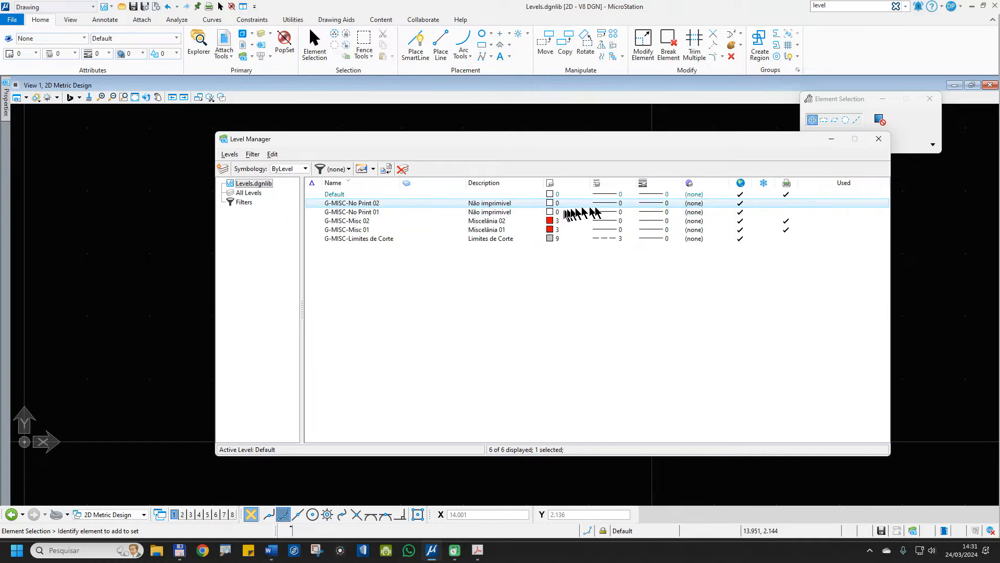
# Duplicate the G-MISC-Misc 01 level as "G-MISC-Pnt CID" with the description "Nuvem de pontos"
pyautogui.rightClick(351, 227)
pyautogui.click(371, 361)
pyautogui.rightClick(363, 284)
pyautogui.click(380, 433)
pyautogui.doubleClick(398, 231)
pyautogui.moveTo(398, 232); pyautogui.dragTo(353, 234)
pyautogui.write('Pnt CID')
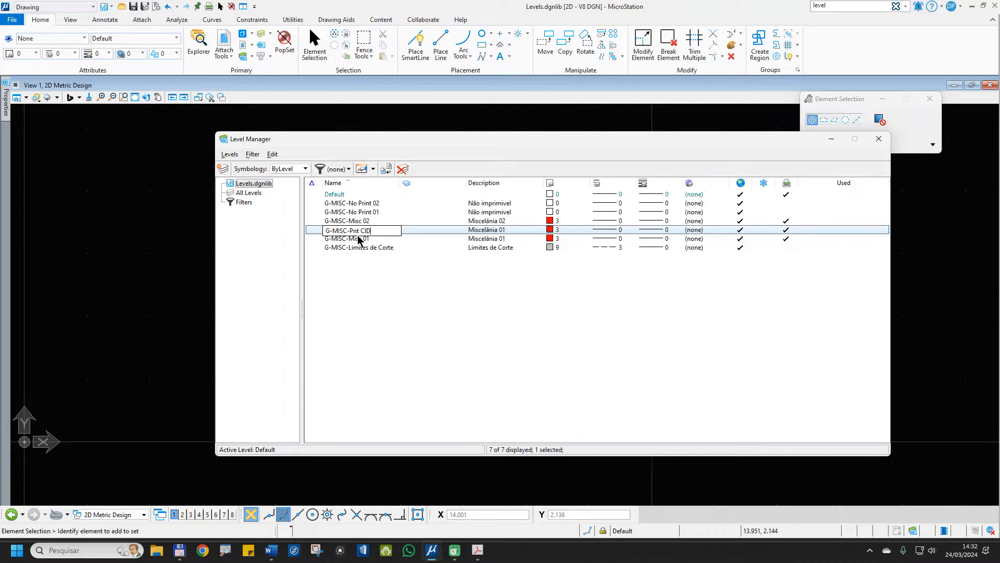
pyautogui.click(498, 232)
pyautogui.write('Nuve')
pyautogui.press('Return')
# Set the ByLevel color of the G-MISC-Pnt CID level to 9 and its line weight to 1
pyautogui.click(611, 230)
pyautogui.click(556, 230)
pyautogui.click(527, 230)
pyautogui.click(556, 230)
pyautogui.click(627, 290)
pyautogui.click(607, 230)
pyautogui.click(653, 230)
pyautogui.click(670, 262)
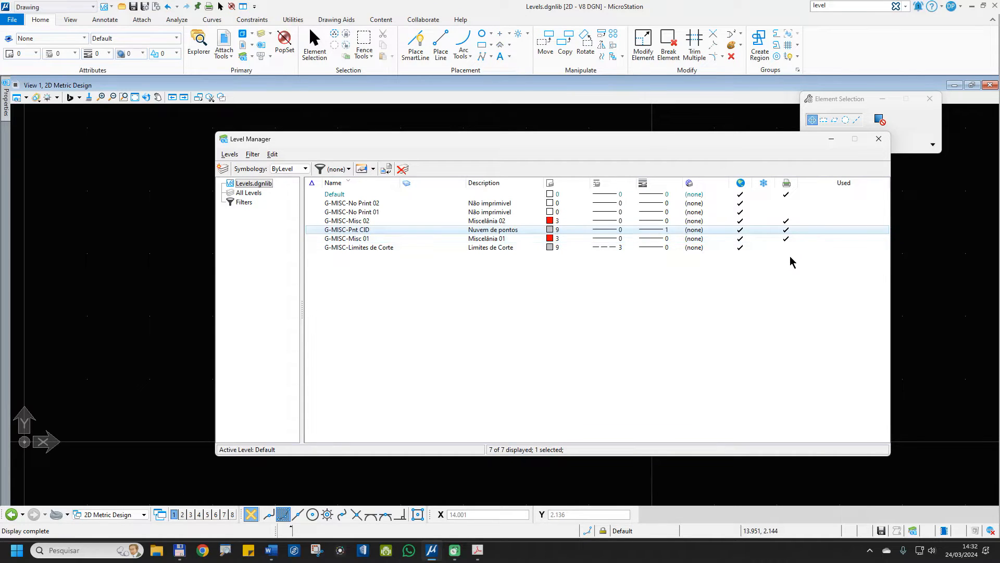
# Paste another copy of the Misc 01 level, rename it "G-MISC-Rast" and enter the description "Rasterizados"
pyautogui.rightClick(365, 268)
pyautogui.click(390, 416)
pyautogui.doubleClick(394, 239)
pyautogui.moveTo(397, 239); pyautogui.dragTo(350, 243)
pyautogui.write('Rast')
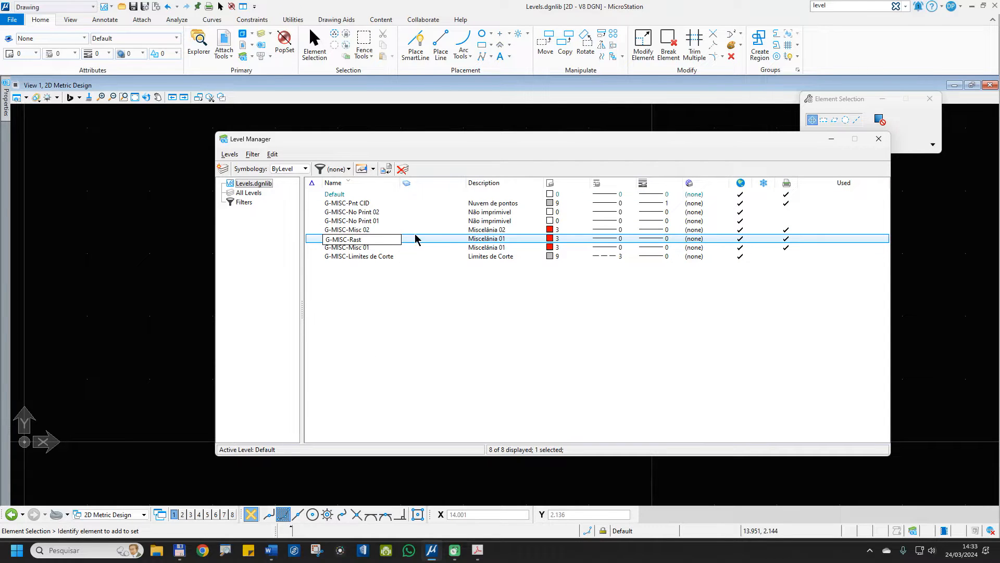
pyautogui.press('Tab')
pyautogui.write('Ra')
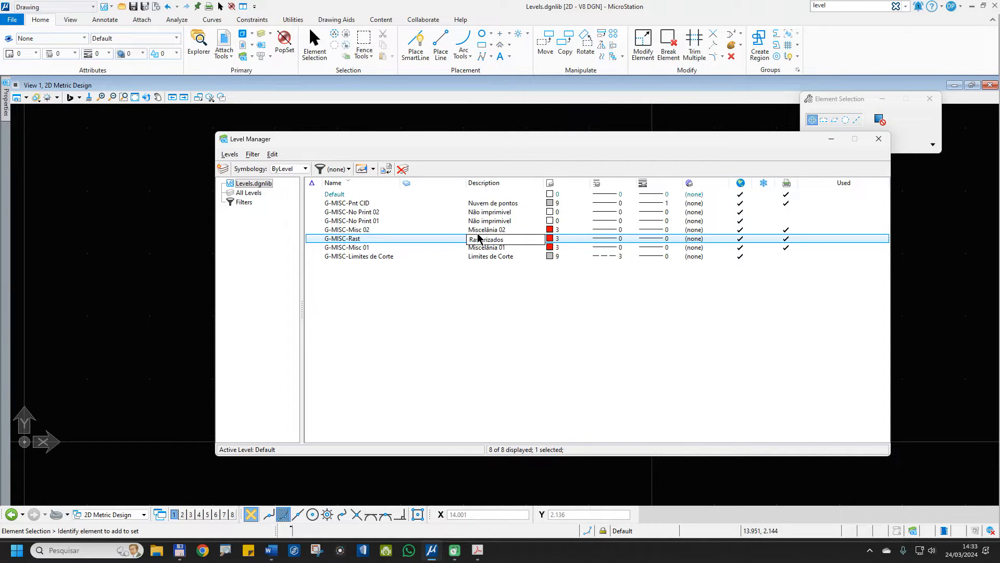
# Set the ByLevel color of the G-MISC-Rast level to 0
pyautogui.click(567, 241)
pyautogui.doubleClick(566, 292)
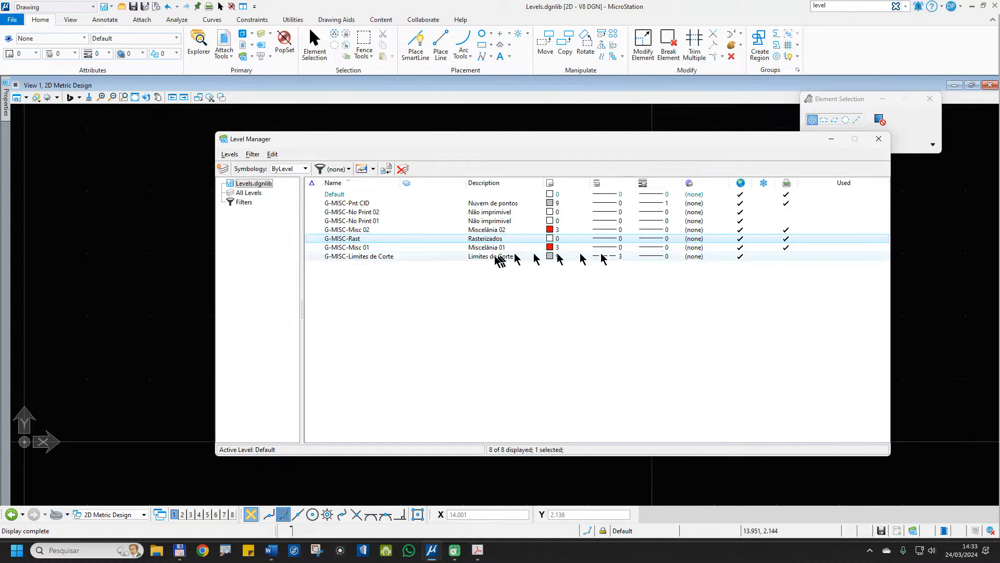
# Paste another copy of the Misc 01 level and rename it "G-MISC-Ref"
pyautogui.rightClick(360, 285)
pyautogui.rightClick(345, 238)
pyautogui.click(374, 366)
pyautogui.rightClick(361, 303)
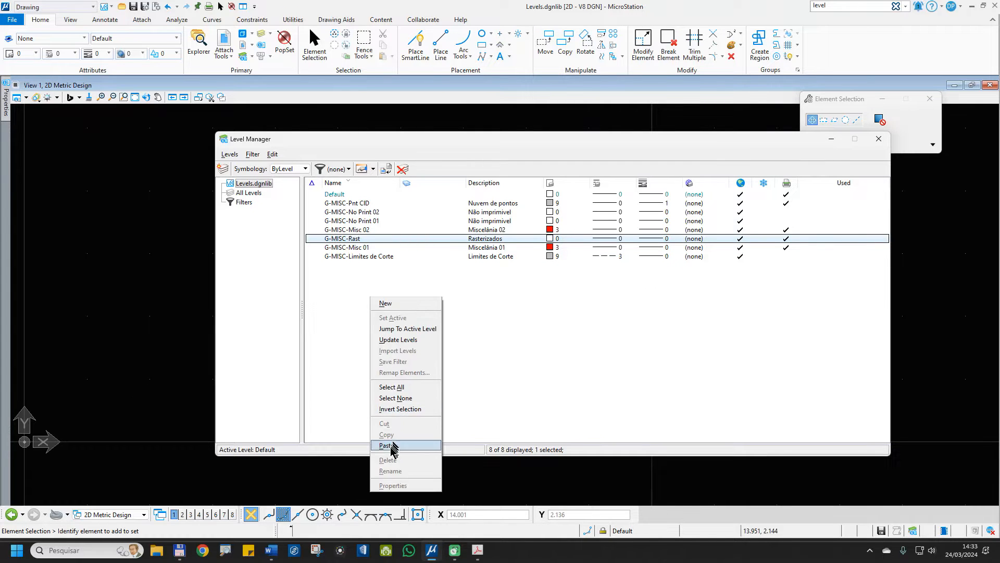
pyautogui.click(391, 447)
pyautogui.click(395, 246)
pyautogui.click(397, 248)
pyautogui.moveTo(398, 247); pyautogui.dragTo(350, 253)
pyautogui.write('Ref')
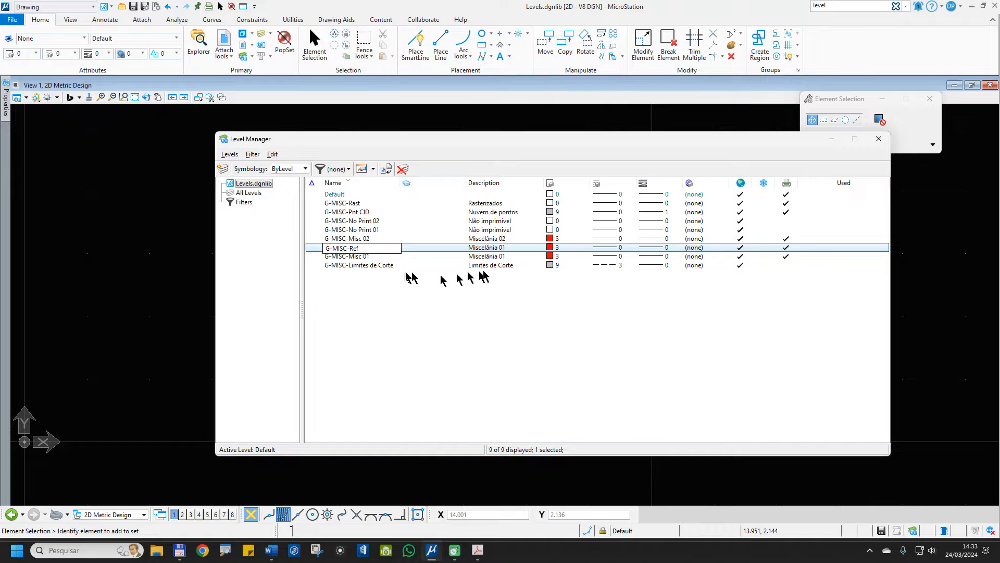
# Give the G-MISC-Ref level the description "Referências vetorial" and set its ByLevel color to 0
pyautogui.click(494, 249)
pyautogui.write('Referências vetorial')
pyautogui.press('Return')
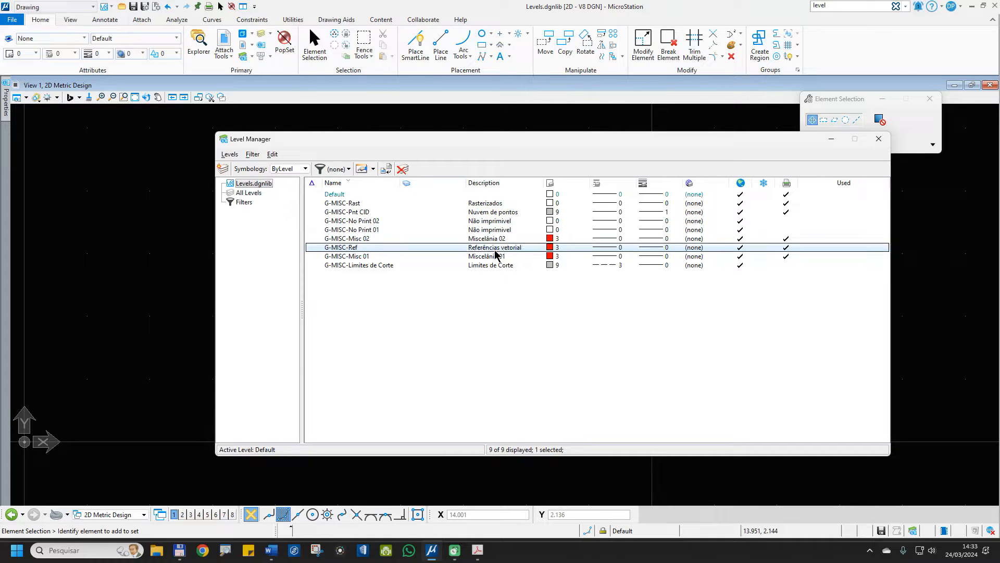
pyautogui.click(551, 247)
pyautogui.click(564, 307)
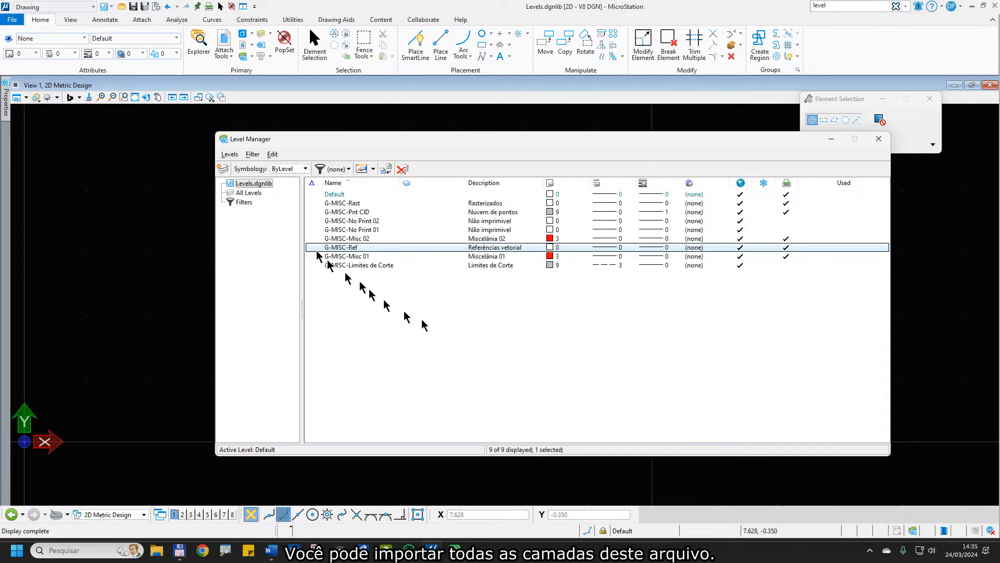
# Start a level import and open "Nossas Configurações de Camadas.dwg" from the WorkSet's dgn folder as its source
pyautogui.click(233, 156)
pyautogui.click(232, 156)
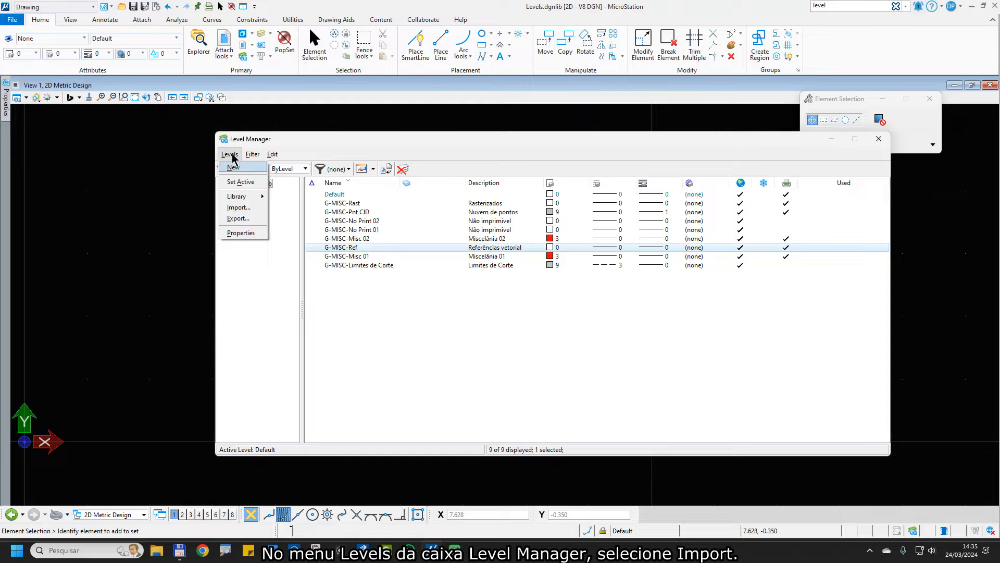
pyautogui.click(232, 207)
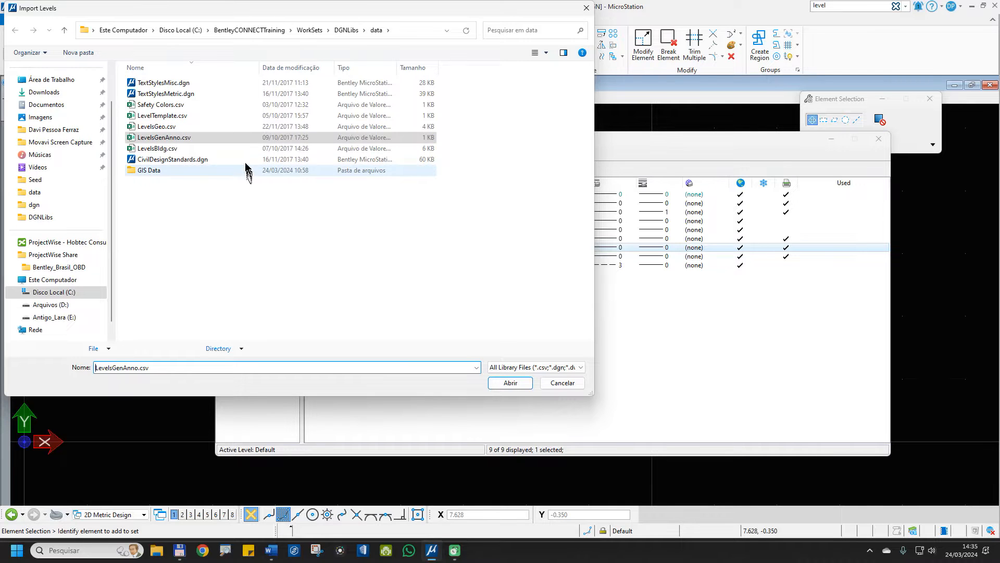
pyautogui.click(345, 30)
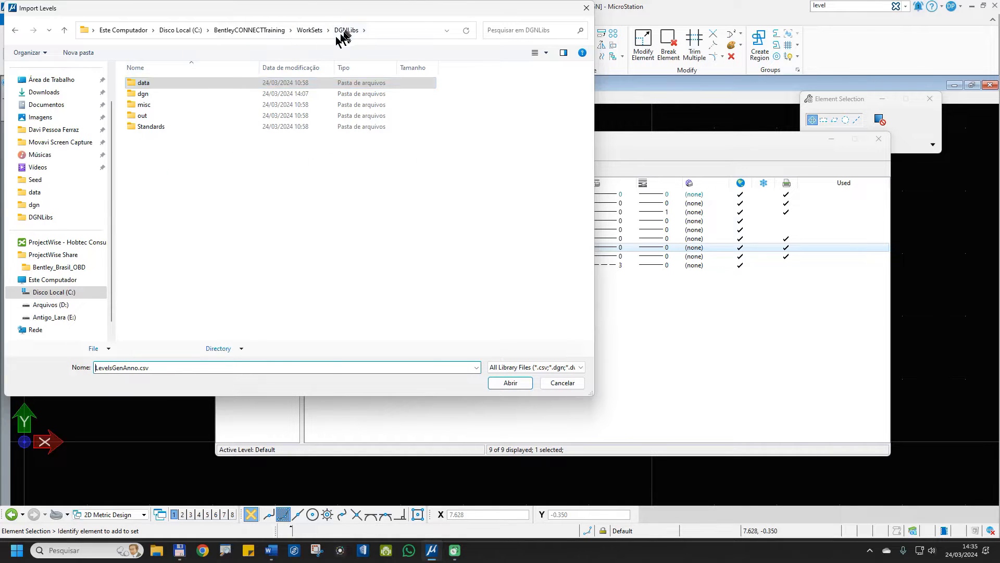
pyautogui.doubleClick(149, 95)
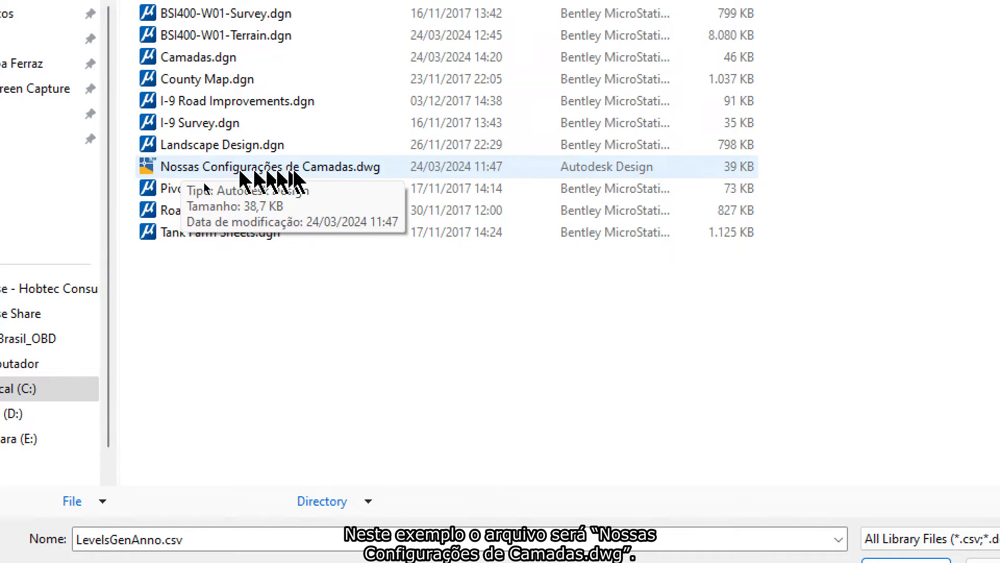
pyautogui.click(294, 170)
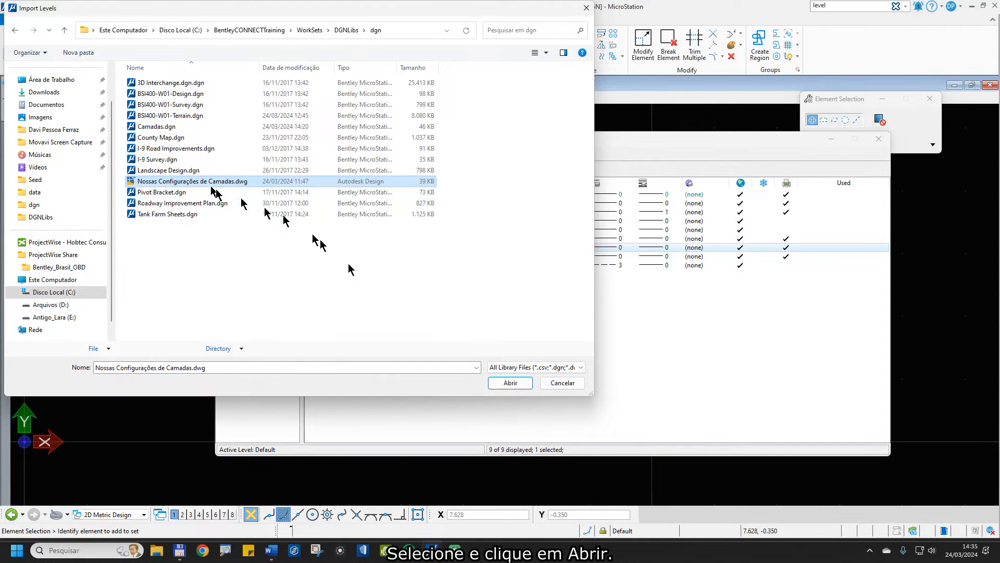
pyautogui.click(510, 383)
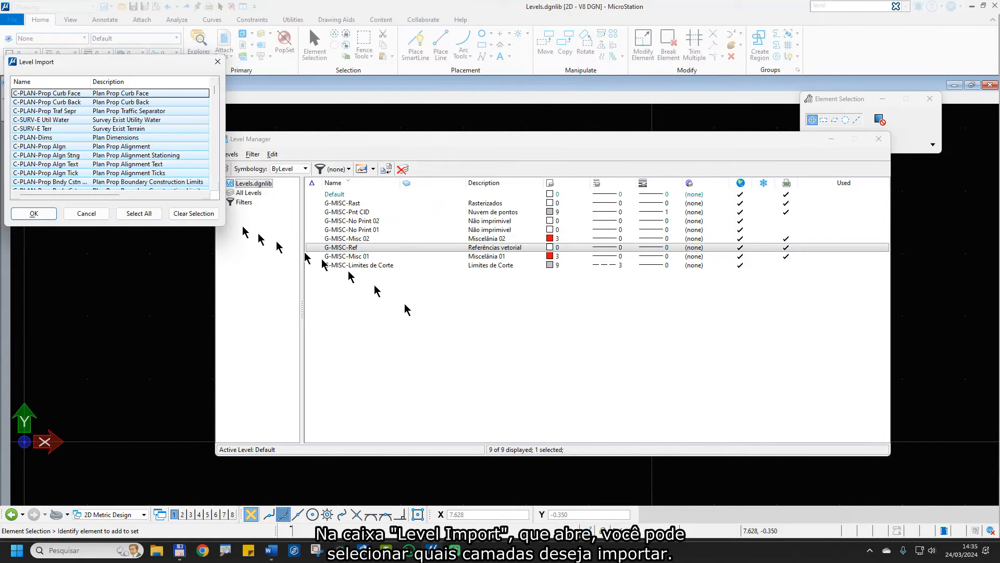
# Look through the levels offered by the drawing and import all of them into the library
pyautogui.scroll(-3, 138, 138)
pyautogui.scroll(-5, 137, 138)
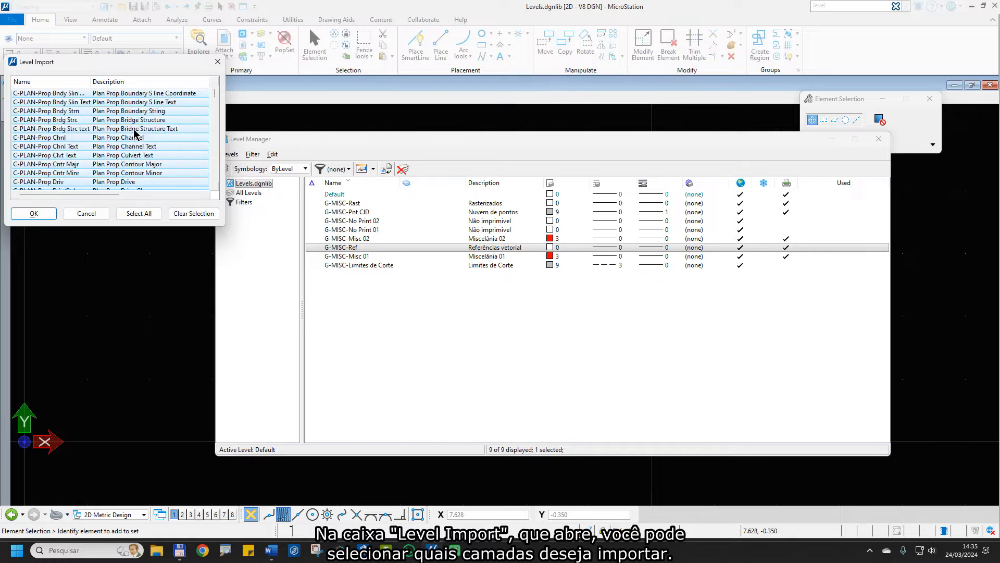
pyautogui.scroll(-3, 120, 127)
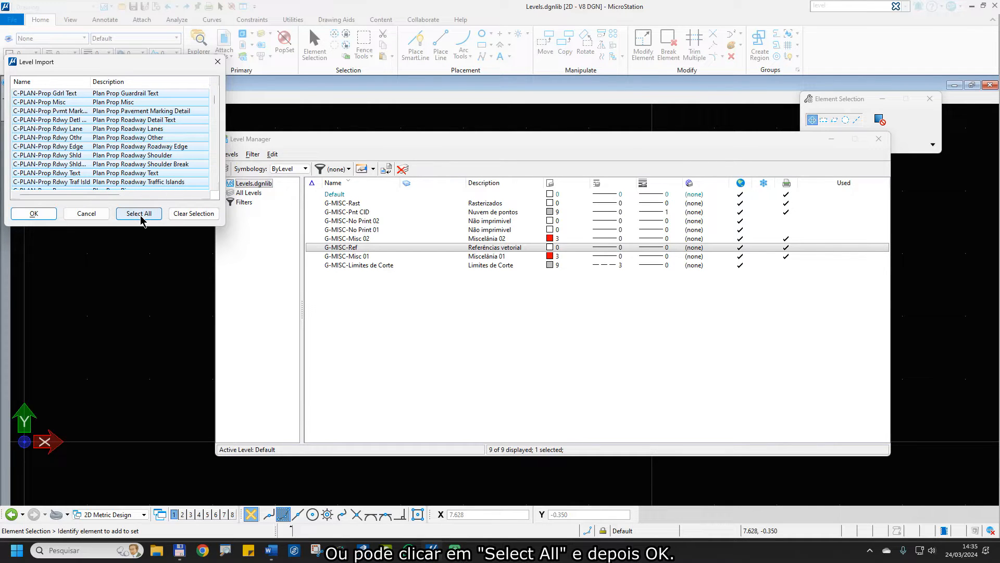
pyautogui.click(39, 219)
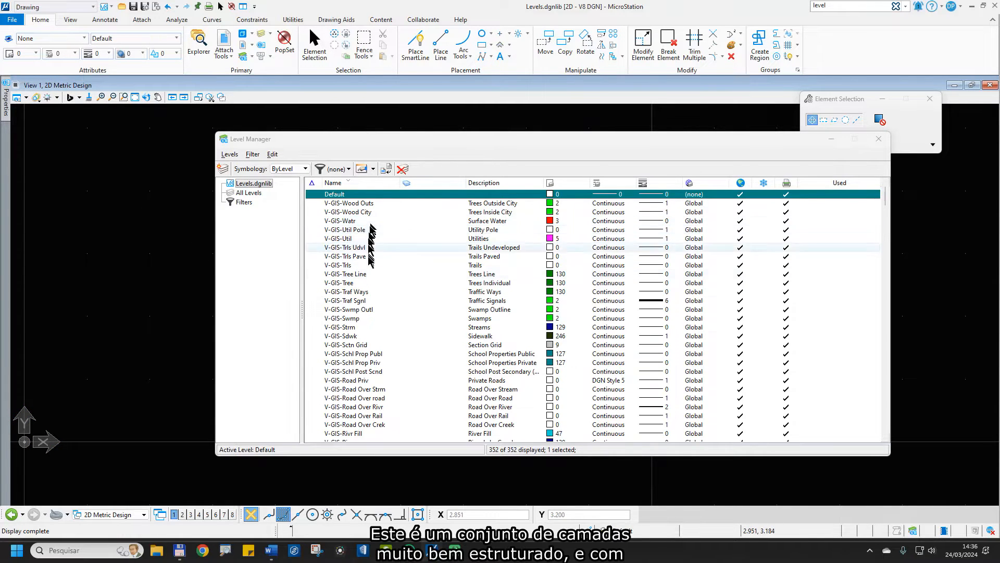
# Review the imported levels with their descriptions and ByLevel properties, and close the Level Manager
pyautogui.scroll(-7, 363, 294)
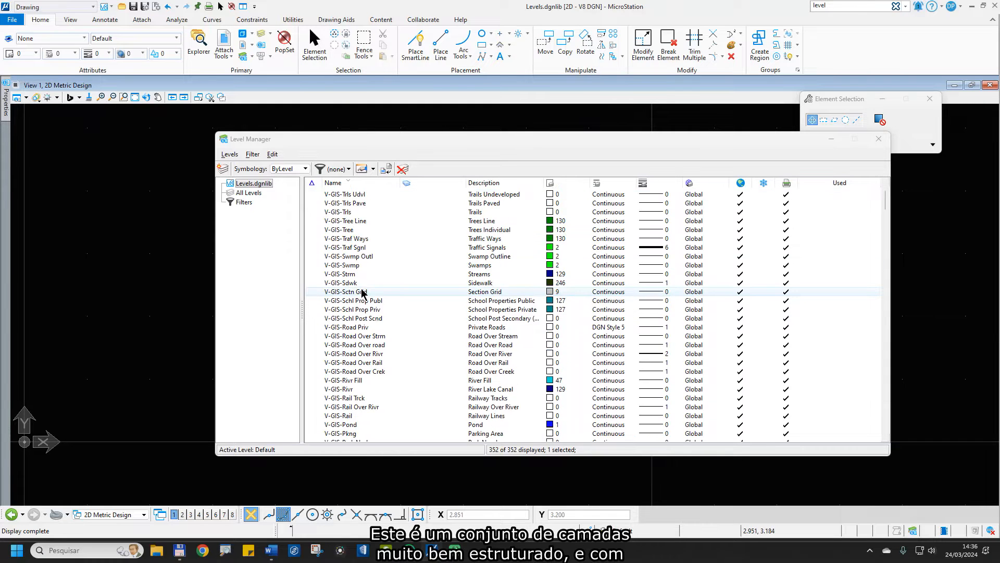
pyautogui.scroll(-3, 364, 289)
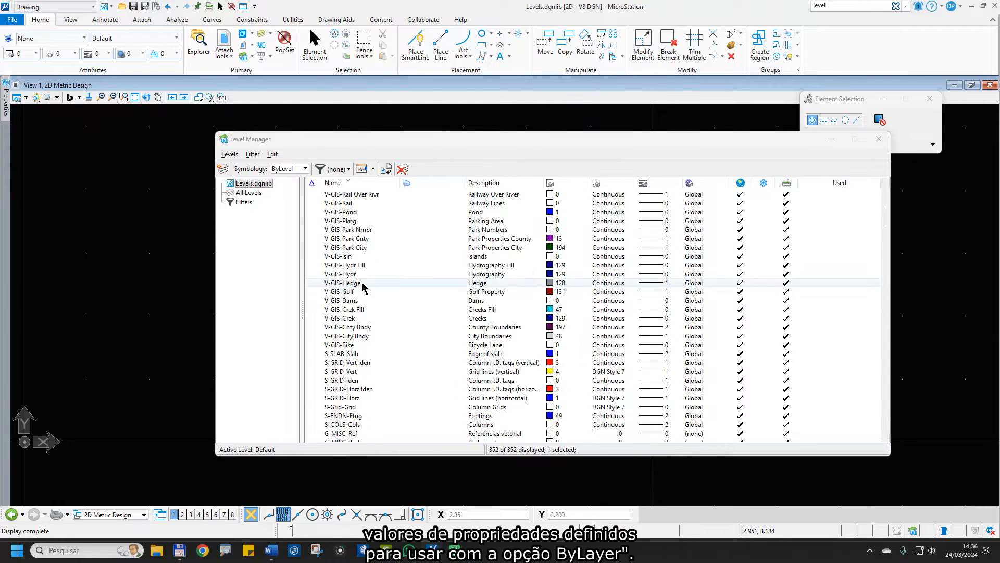
pyautogui.scroll(-1, 365, 287)
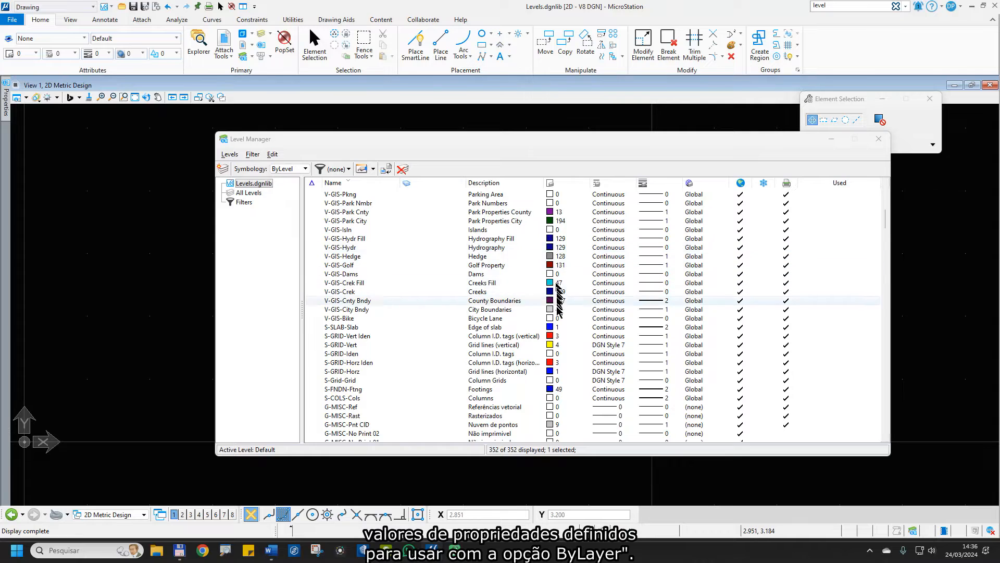
pyautogui.scroll(-4, 553, 341)
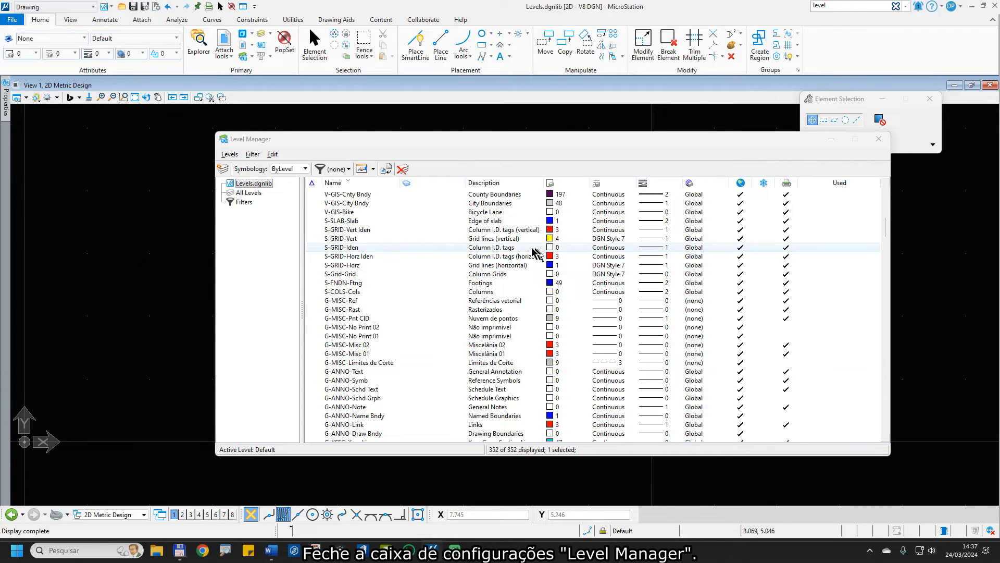
pyautogui.click(878, 138)
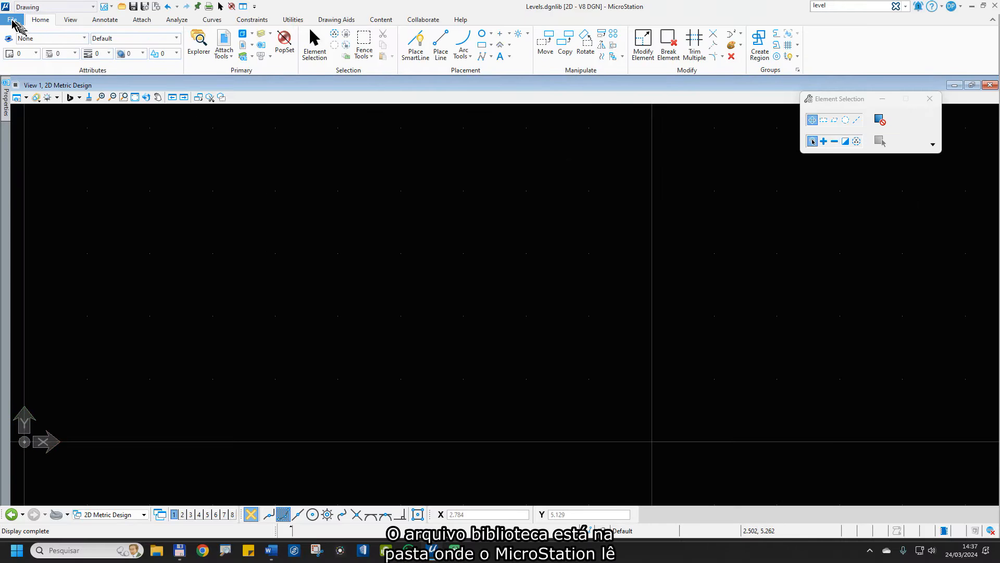
# Check the folder path of Levels.dgnlib among the recent files and exit the program
pyautogui.click(13, 11)
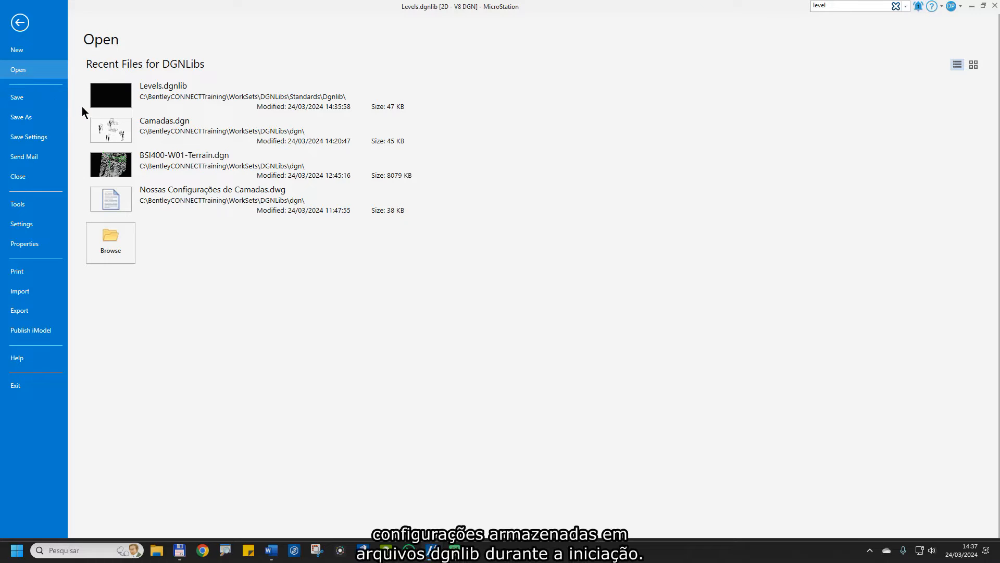
pyautogui.moveTo(87, 79); pyautogui.dragTo(364, 113)
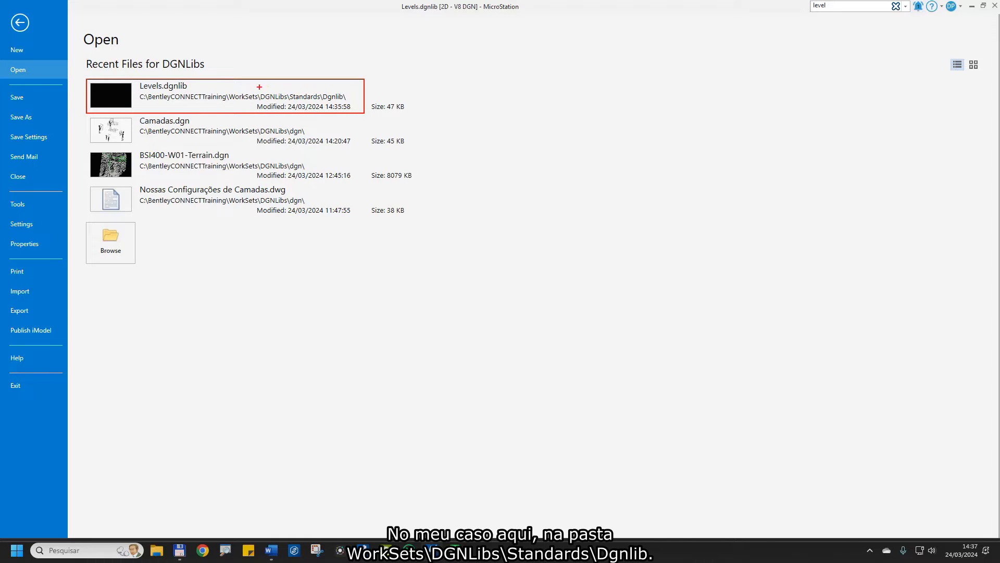
pyautogui.moveTo(256, 89); pyautogui.dragTo(349, 103)
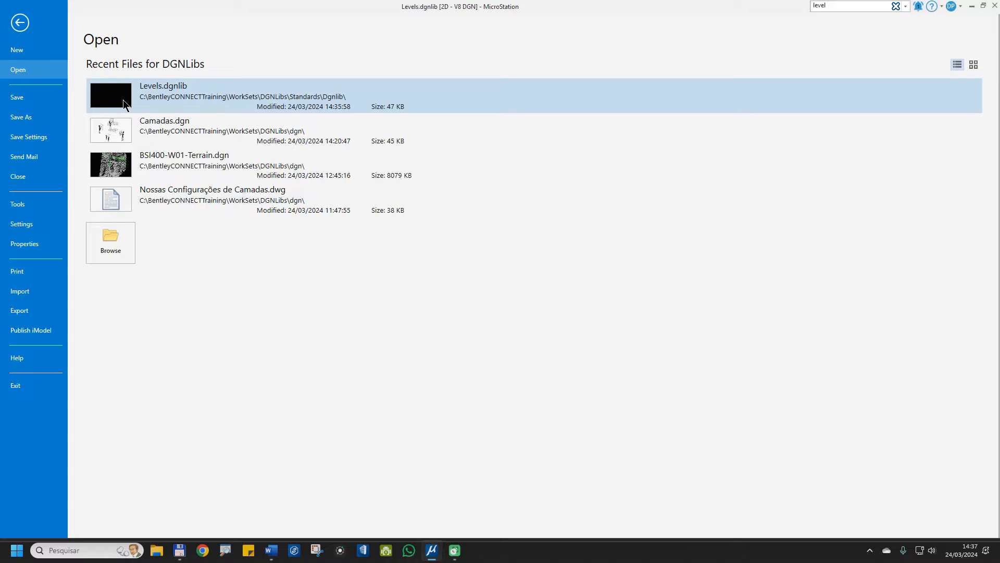
pyautogui.click(17, 388)
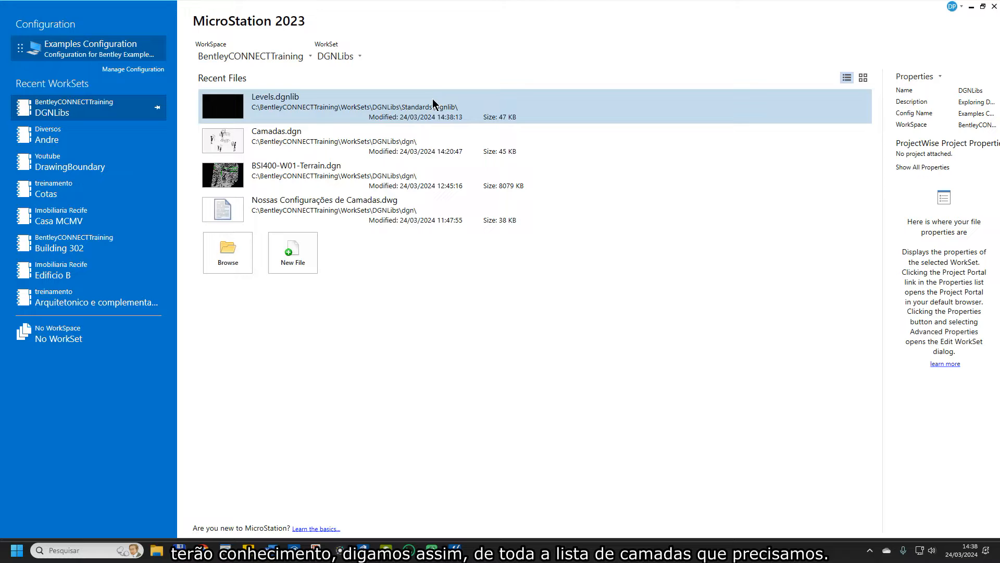
# Create a new 3D metric design file named "Planta 01.dgn" in the DGNLibs WorkSet, choosing its seed file
pyautogui.click(431, 103)
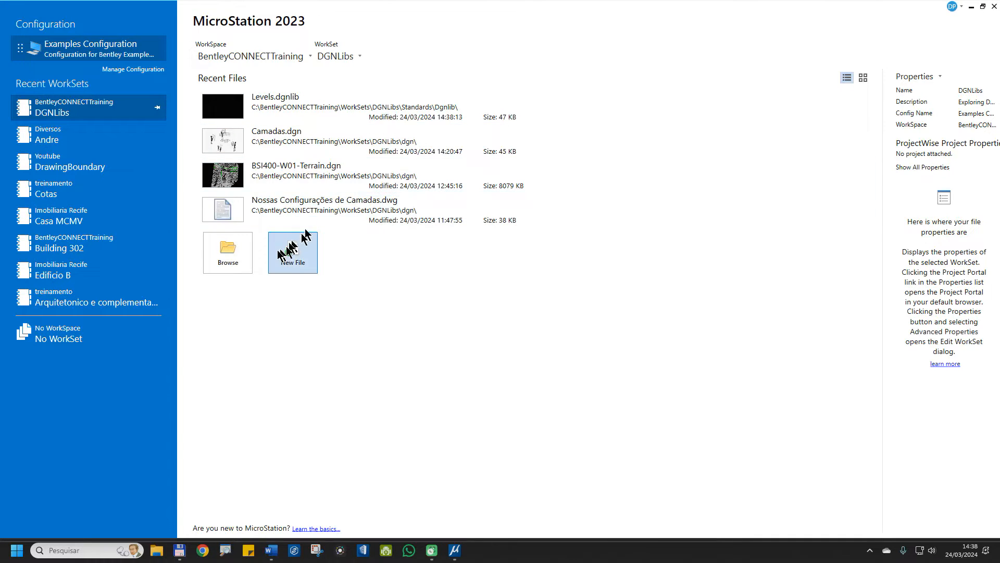
pyautogui.click(296, 261)
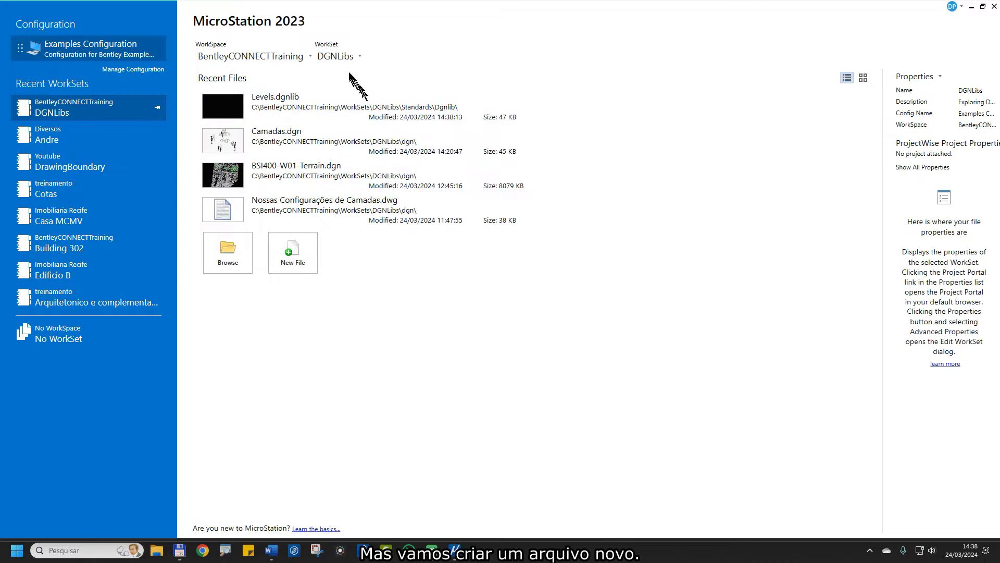
pyautogui.click(290, 256)
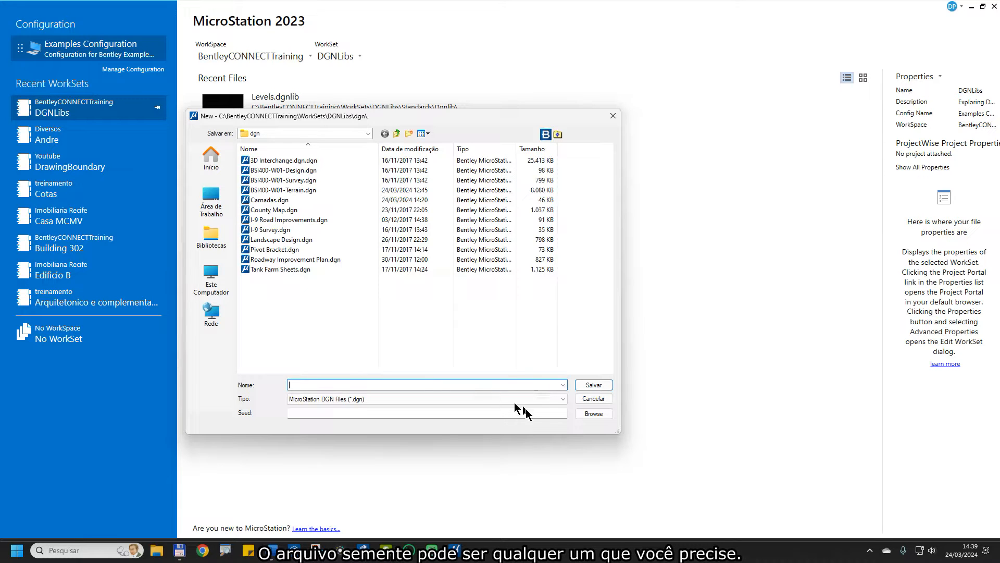
pyautogui.click(594, 414)
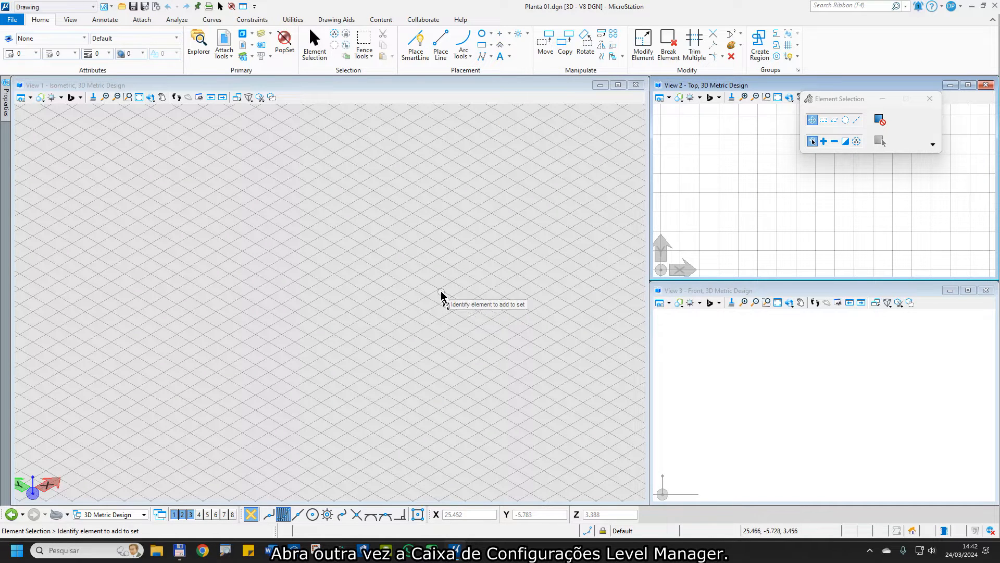
# Open the Level Manager in Planta 01.dgn
pyautogui.click(248, 57)
pyautogui.click(251, 57)
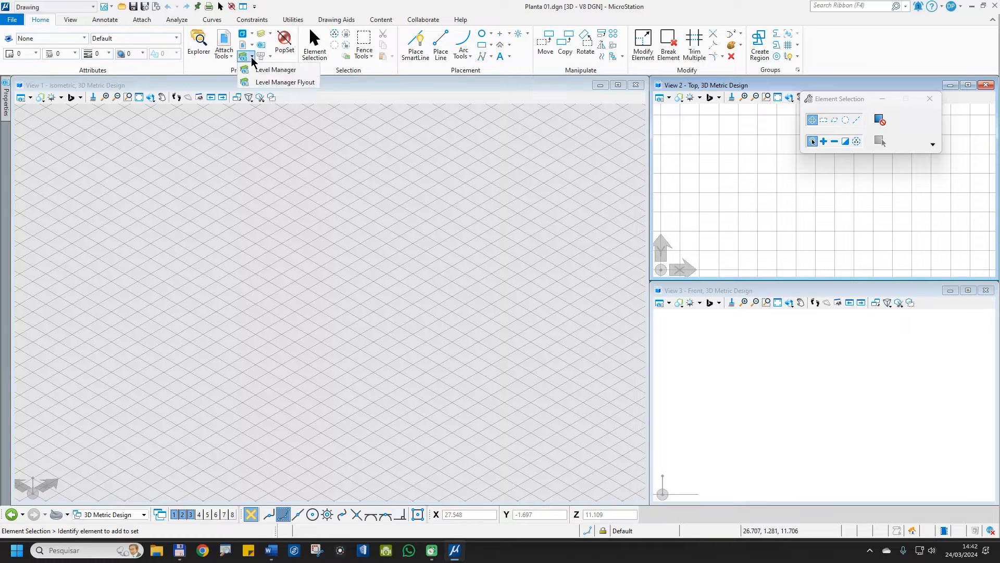
pyautogui.click(274, 85)
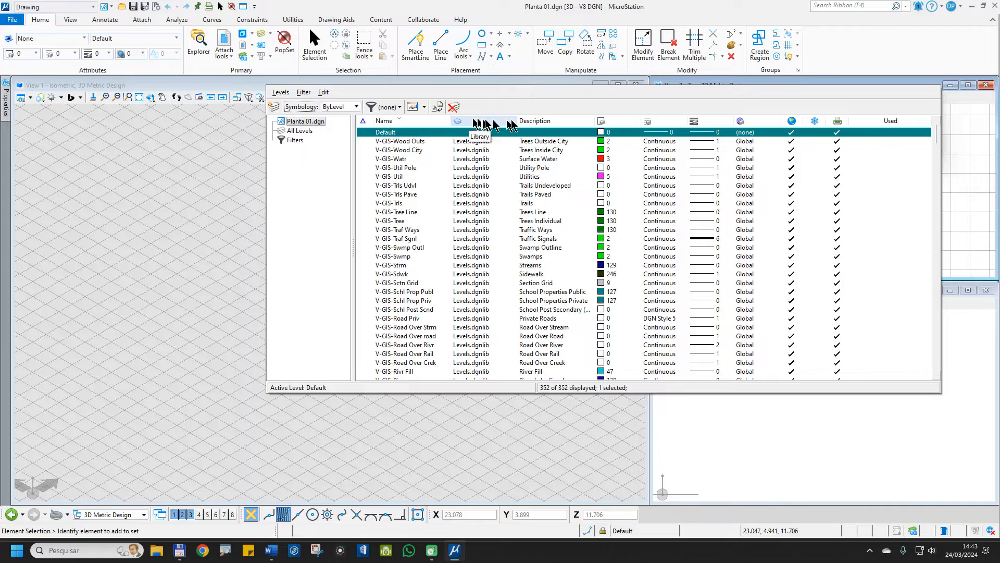
# Identify the Library column in the column list and review which library supplies each level
pyautogui.rightClick(553, 124)
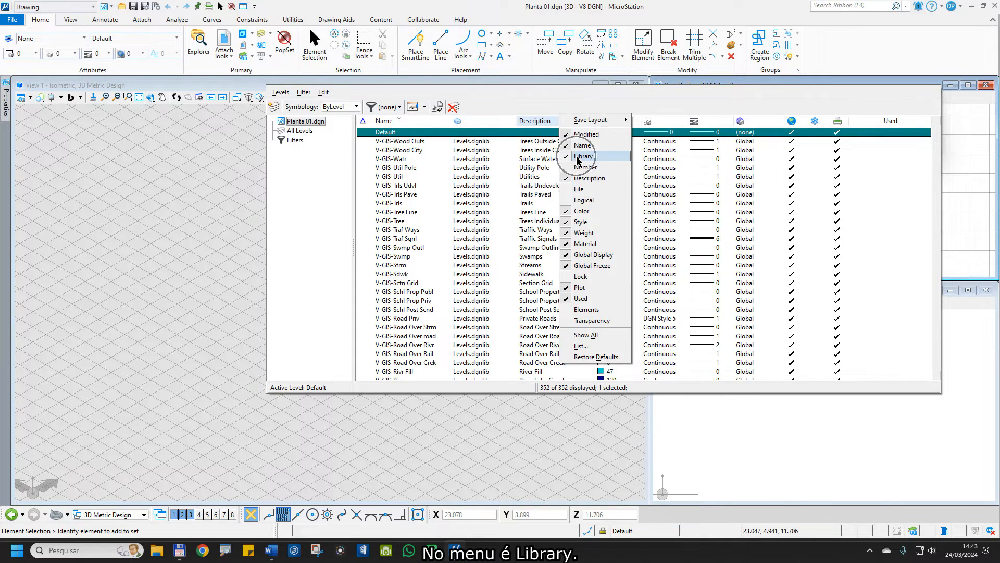
pyautogui.click(529, 92)
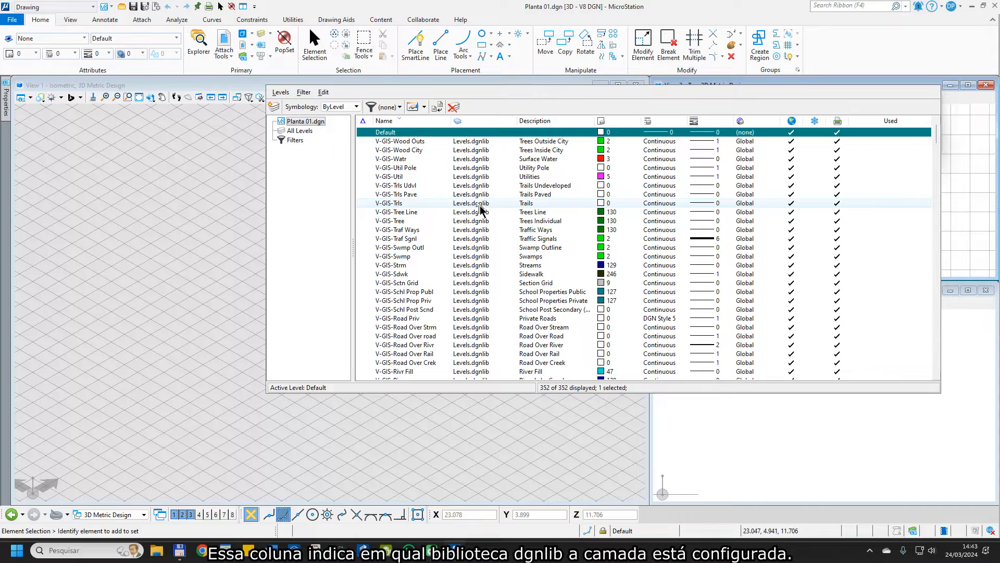
pyautogui.scroll(-8, 486, 215)
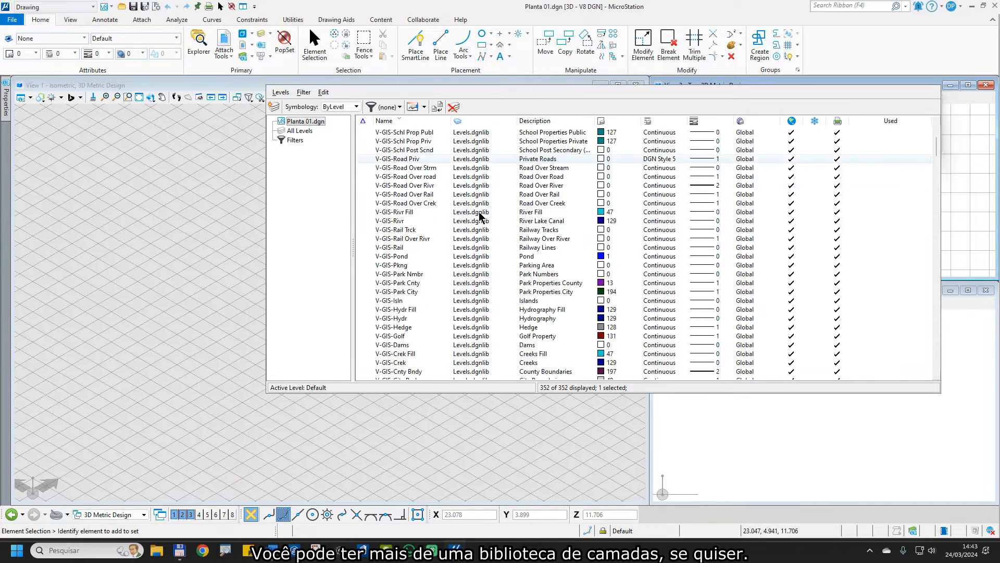
pyautogui.scroll(-18, 480, 216)
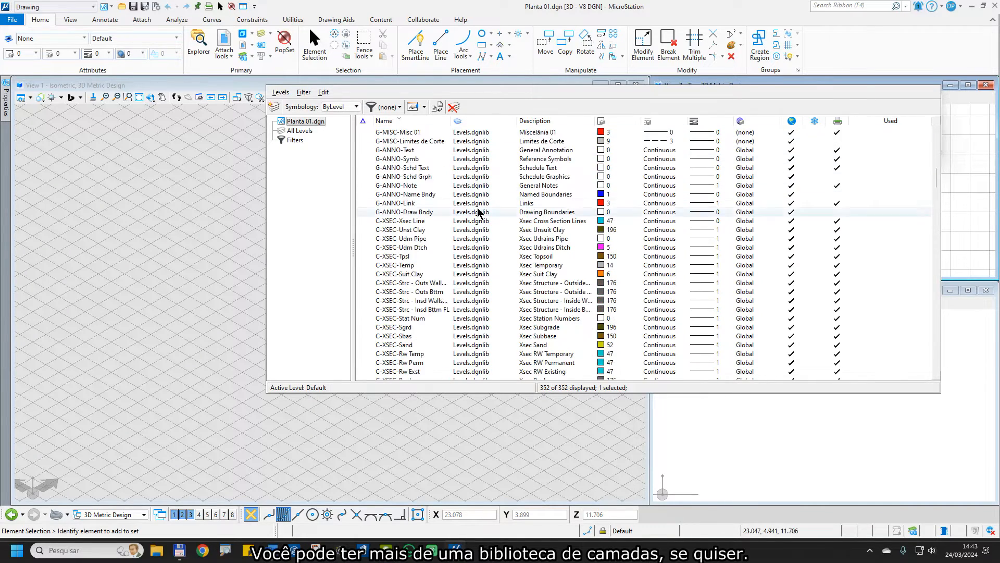
pyautogui.scroll(-18, 478, 210)
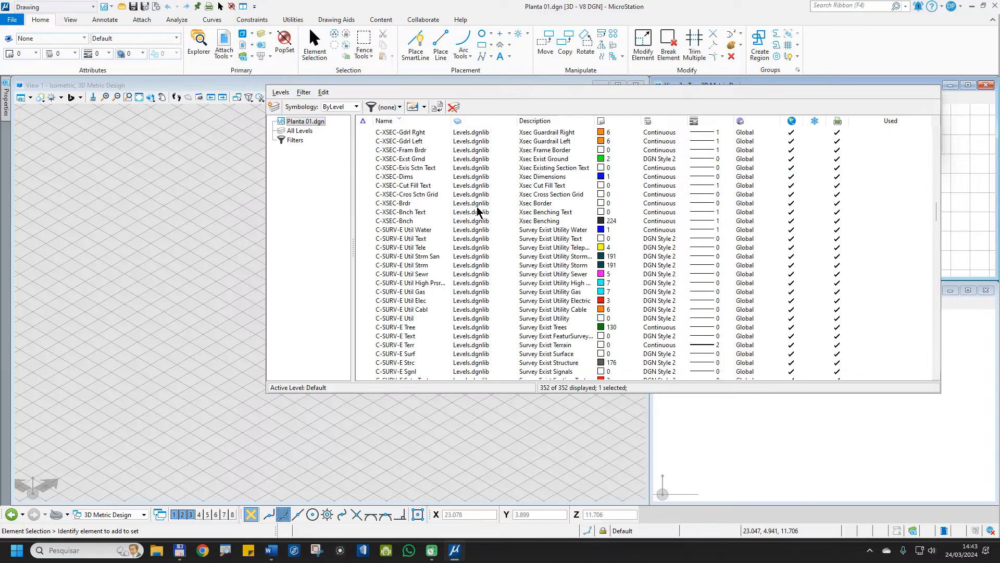
pyautogui.scroll(-15, 477, 210)
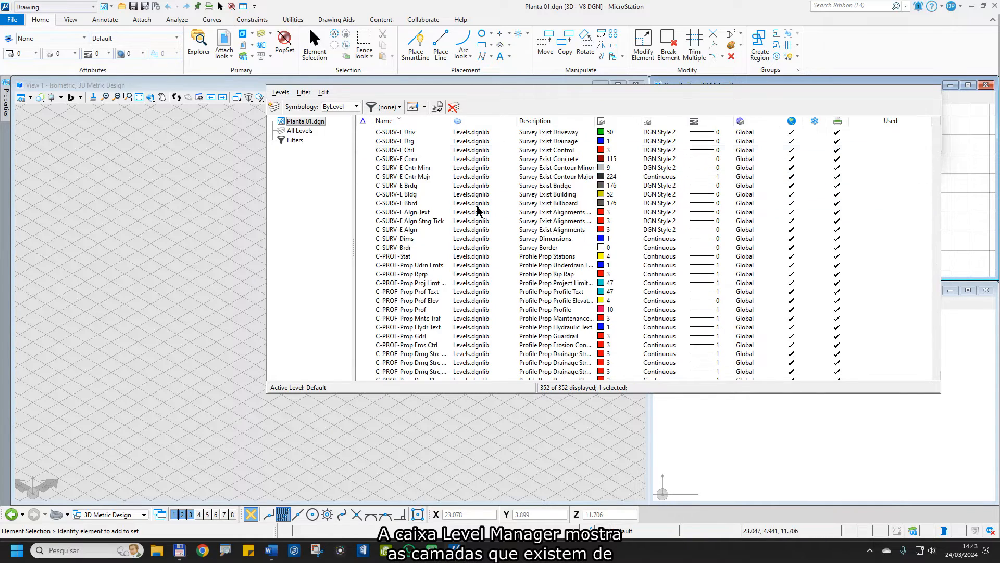
# Look through the complete level list of Planta 01.dgn and back up to Default, comparing the source library of the levels
pyautogui.scroll(-18, 478, 210)
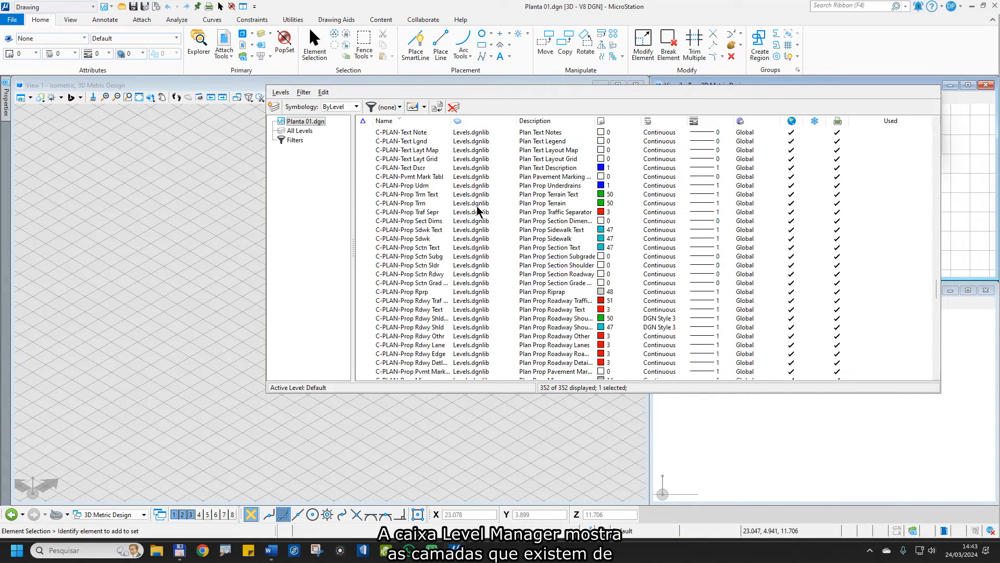
pyautogui.scroll(-18, 478, 210)
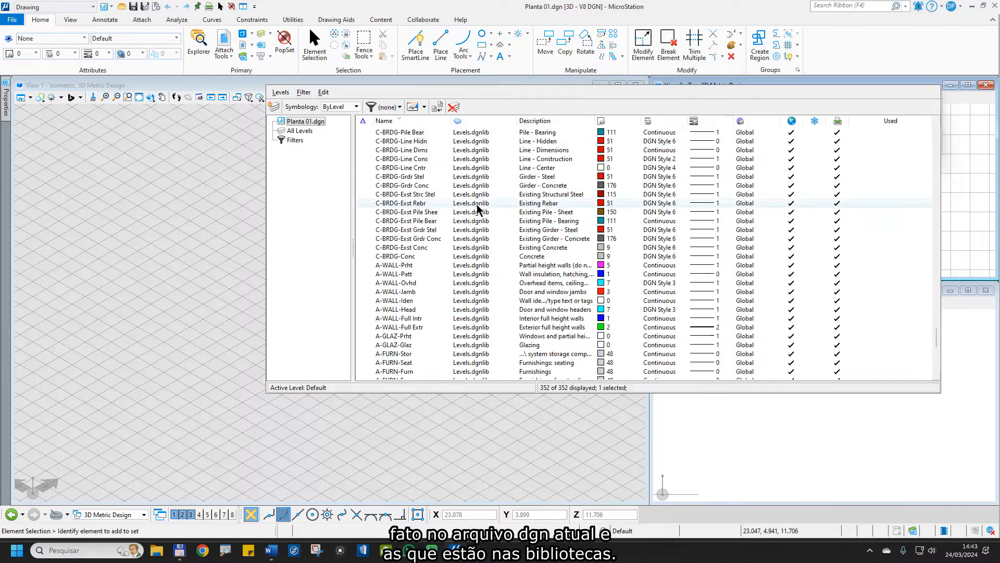
pyautogui.scroll(-5, 477, 205)
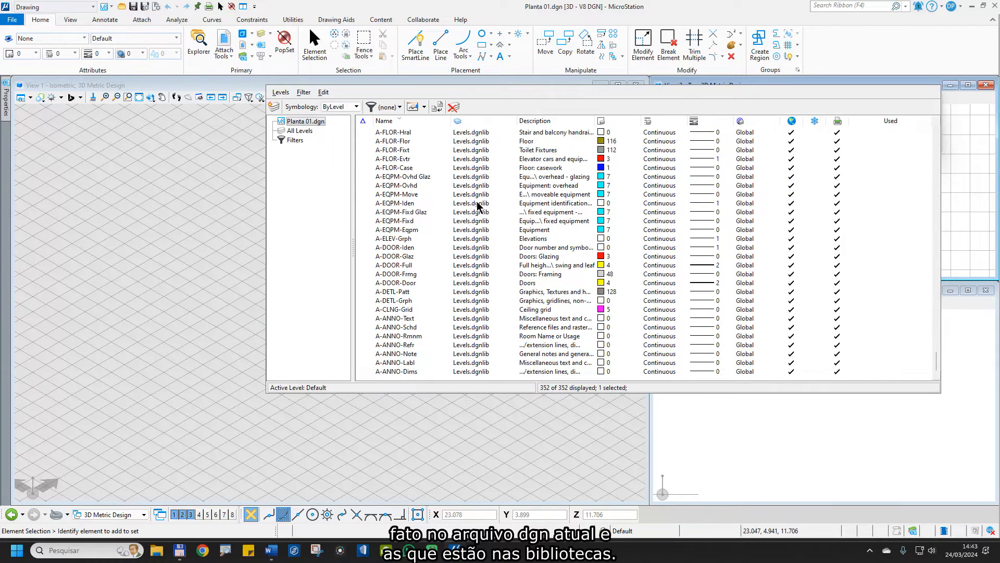
pyautogui.scroll(5, 477, 218)
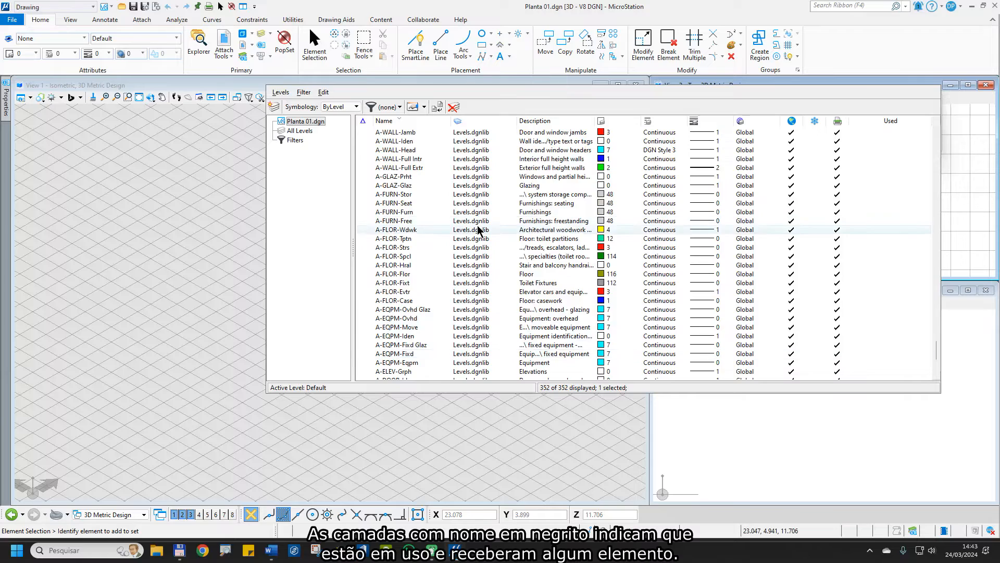
pyautogui.scroll(4, 478, 230)
pyautogui.scroll(4, 477, 229)
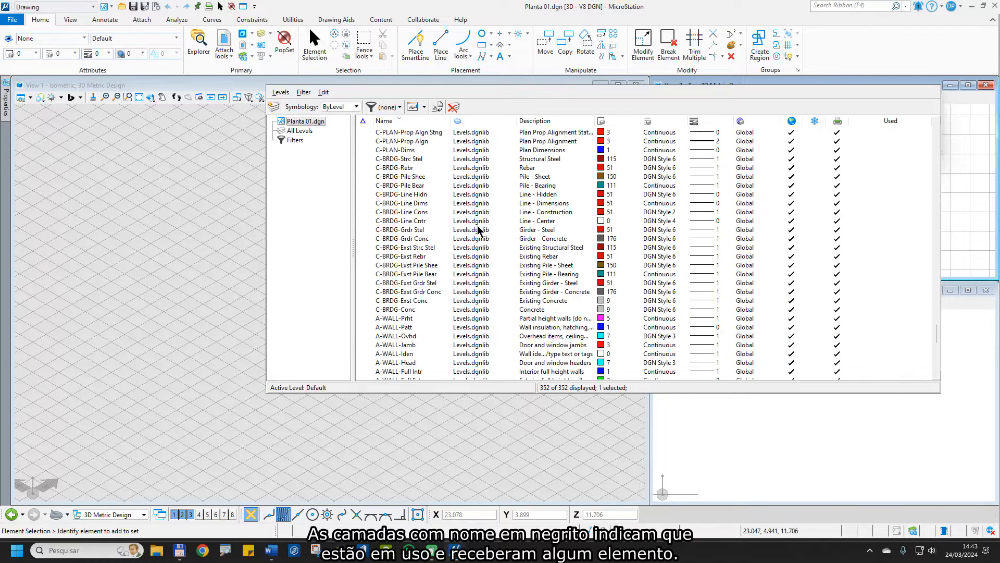
pyautogui.scroll(4, 478, 229)
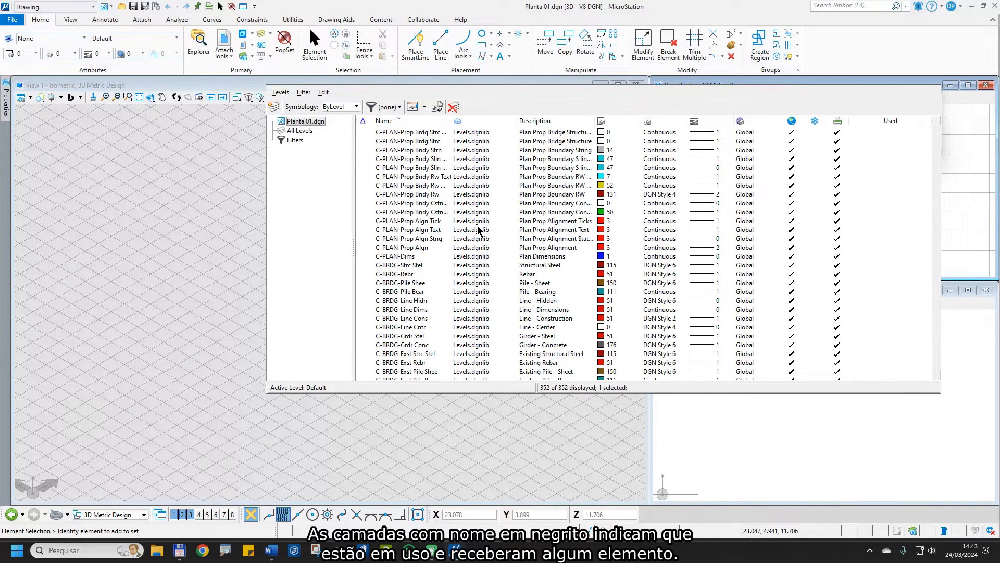
pyautogui.scroll(4, 477, 229)
pyautogui.scroll(8, 477, 229)
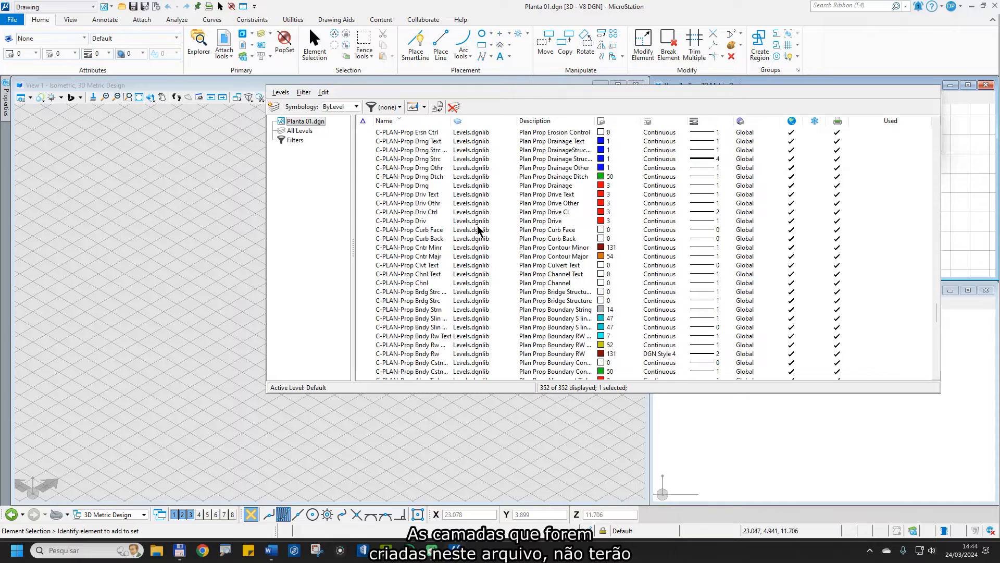
pyautogui.scroll(12, 478, 229)
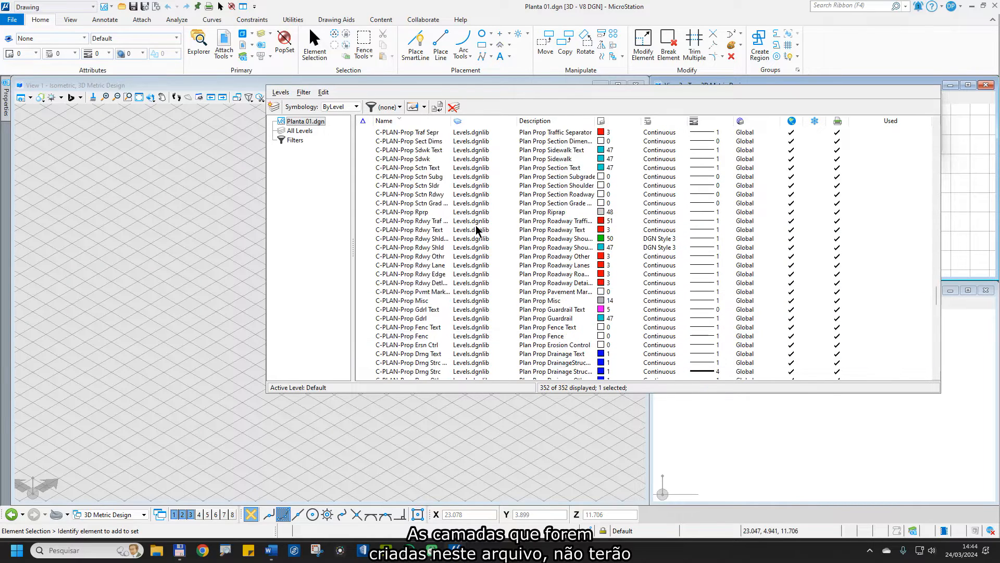
pyautogui.scroll(10, 478, 229)
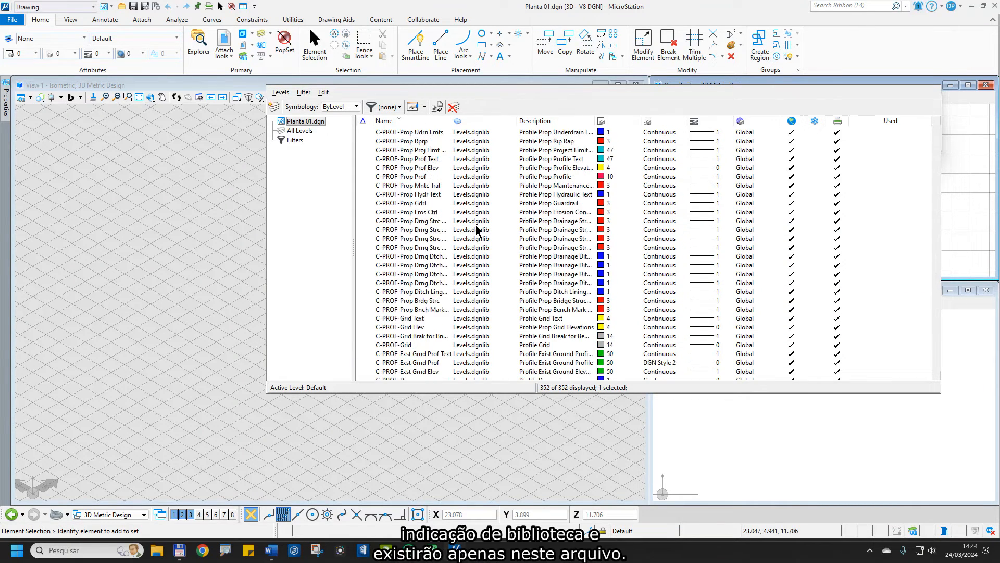
pyautogui.scroll(10, 478, 229)
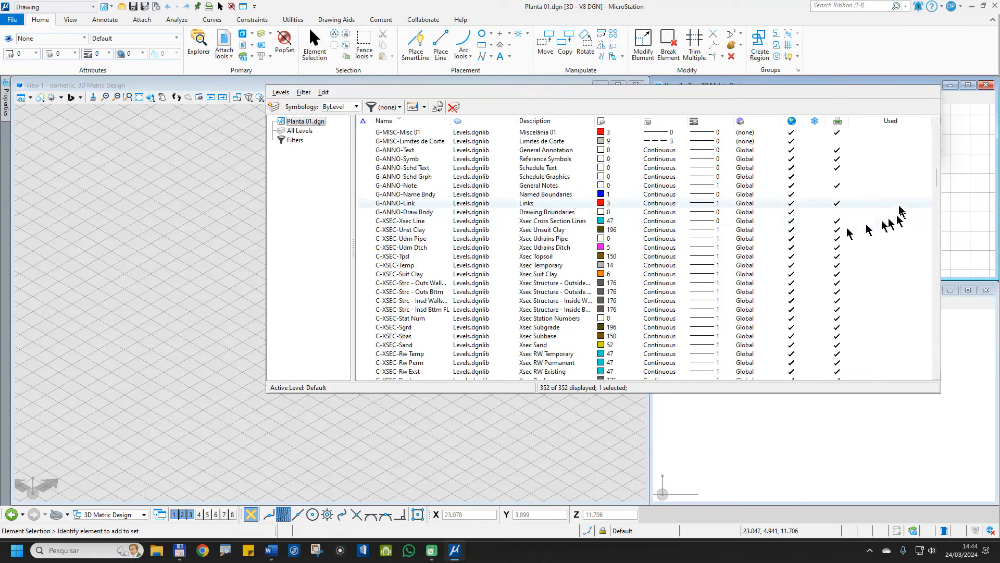
pyautogui.moveTo(936, 181); pyautogui.dragTo(933, 128)
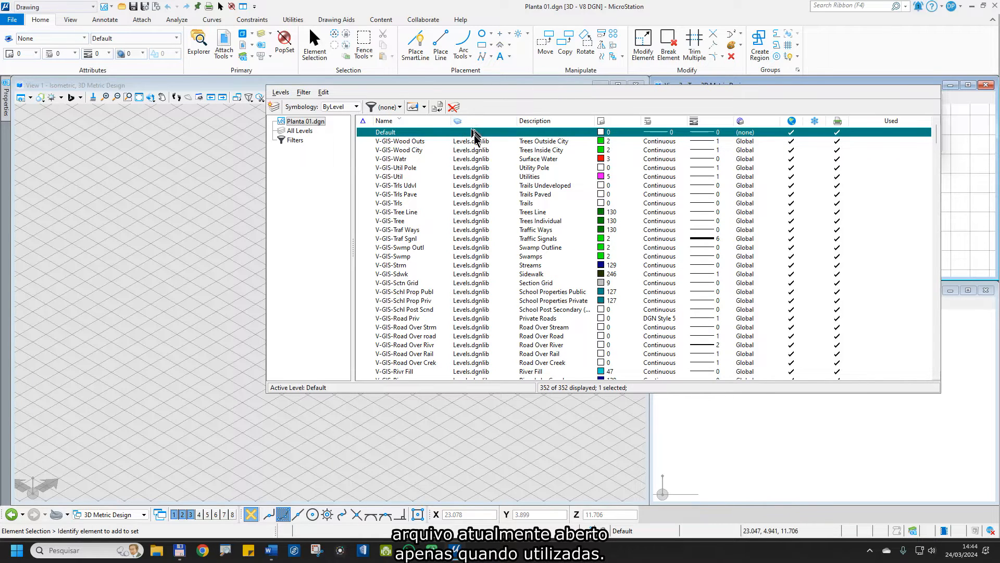
pyautogui.click(474, 151)
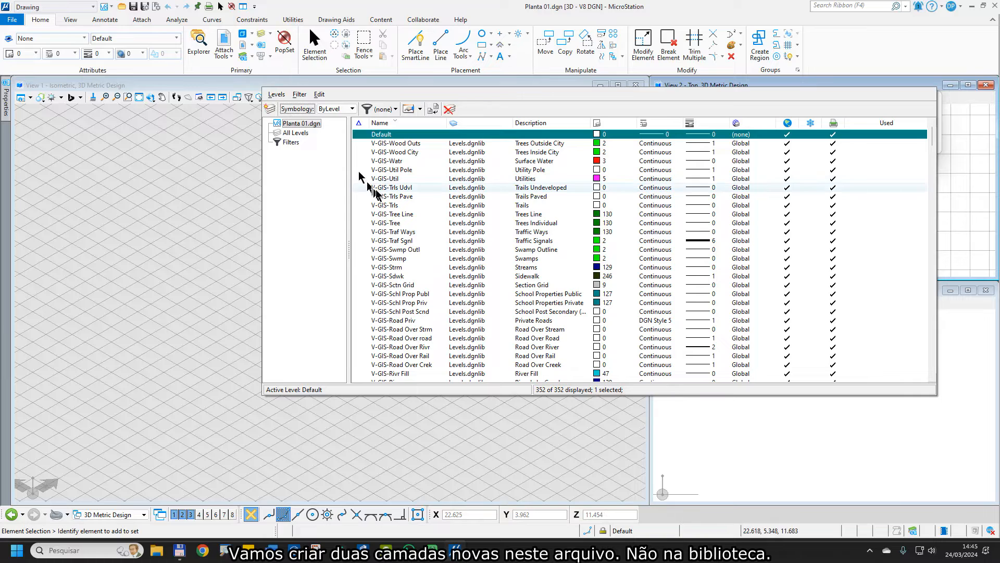
# Create two new levels in Planta 01.dgn named HT-Camada 01 and HT-Camada 02
pyautogui.click(270, 109)
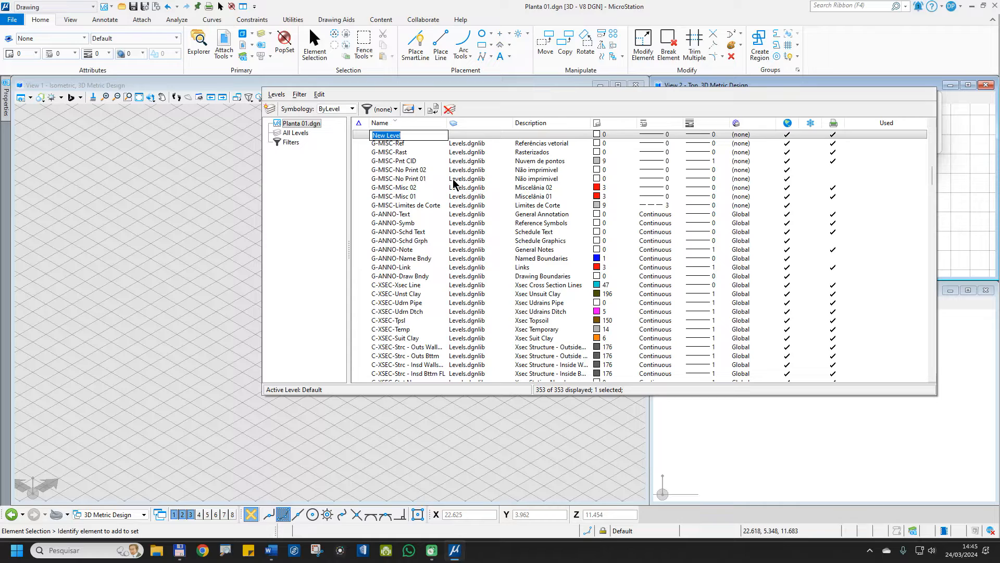
pyautogui.write('HT-Camada 01')
pyautogui.press('Return')
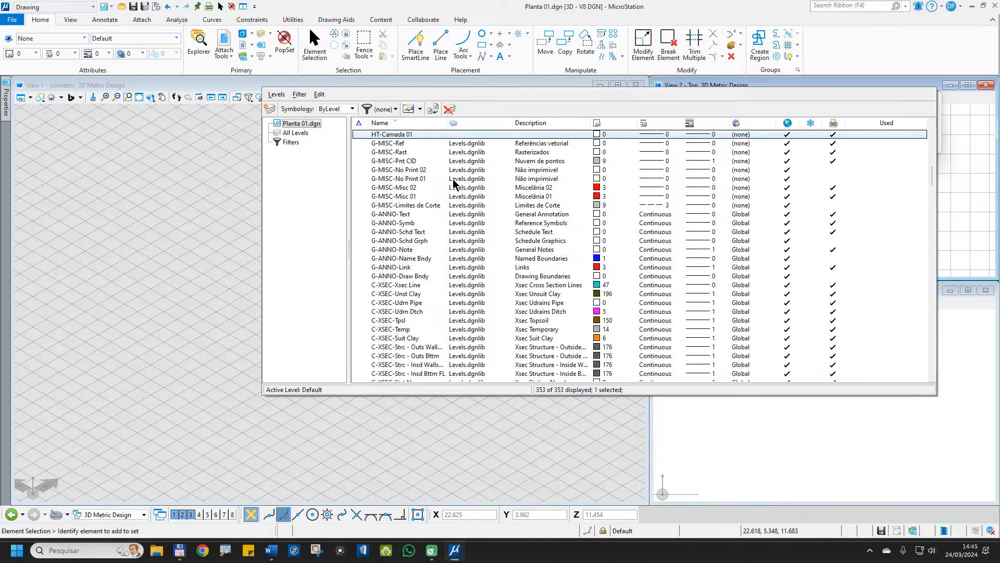
pyautogui.click(270, 110)
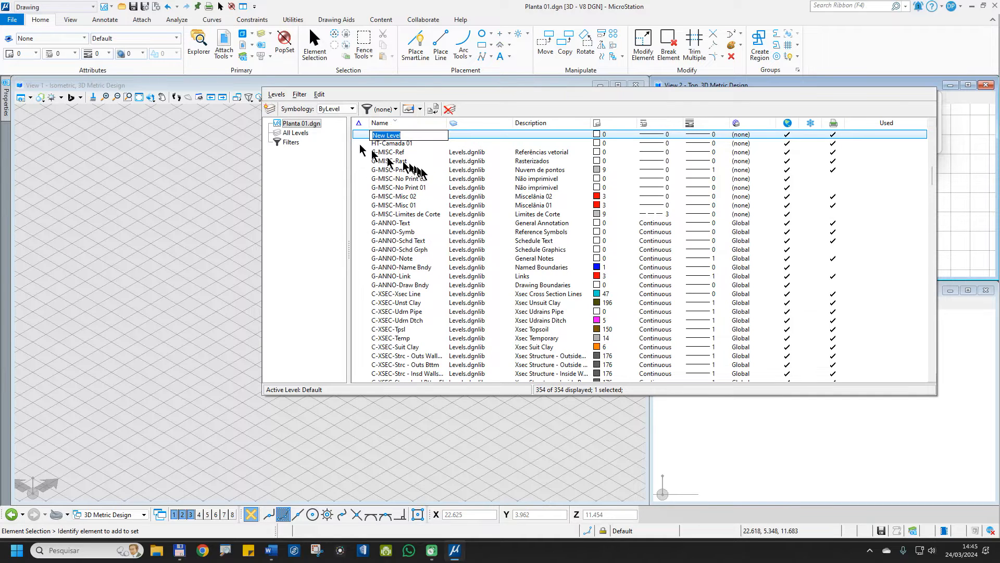
pyautogui.write('HT-Camada 02')
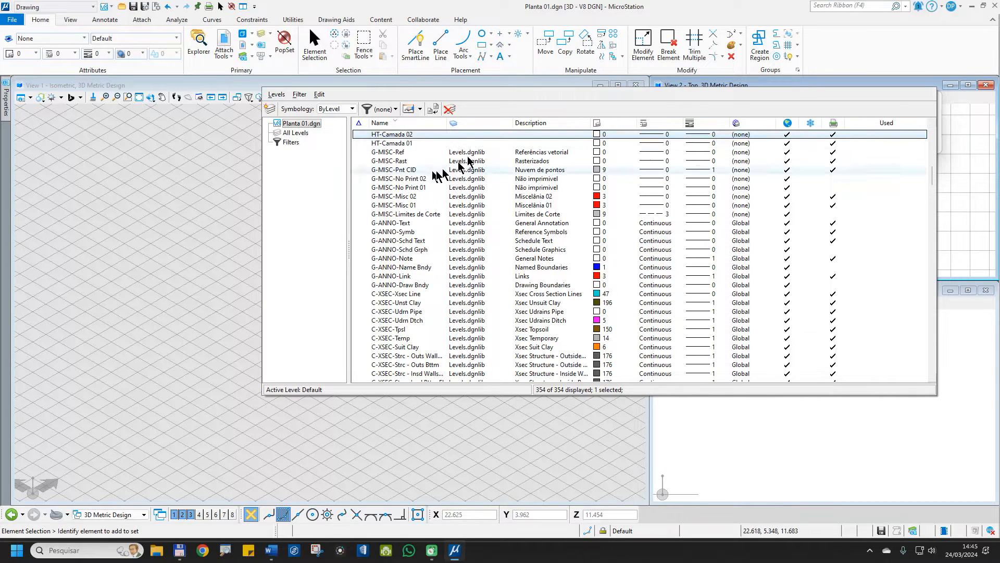
pyautogui.press('Return')
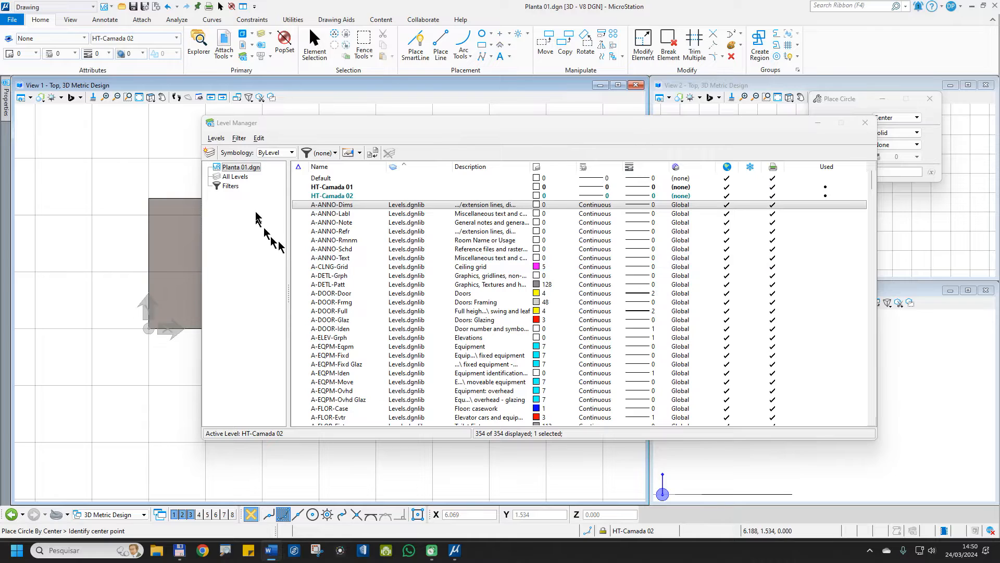
# Open the recent file Levels.dgnlib and check which filter commands the Level Manager offers
pyautogui.click(17, 22)
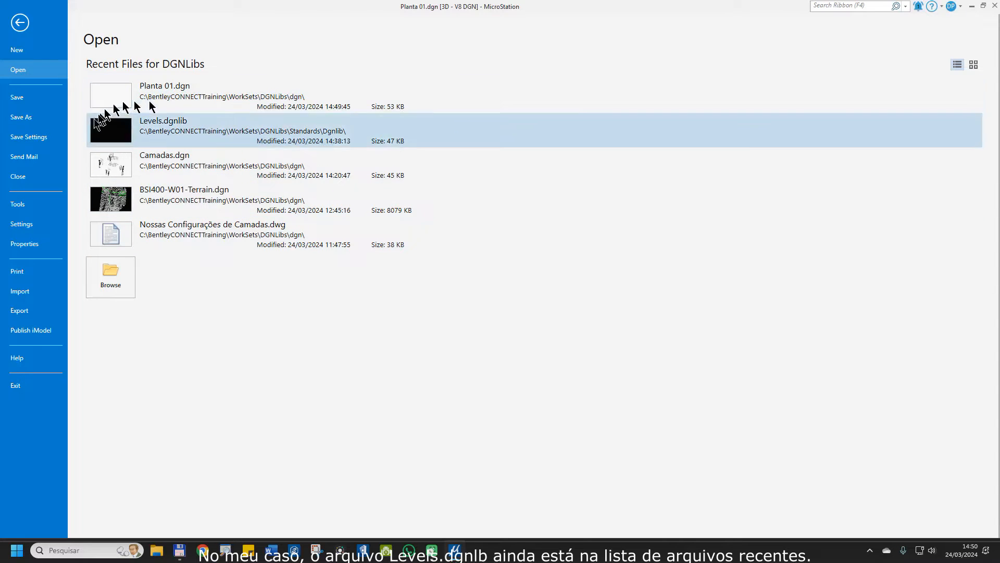
pyautogui.click(142, 133)
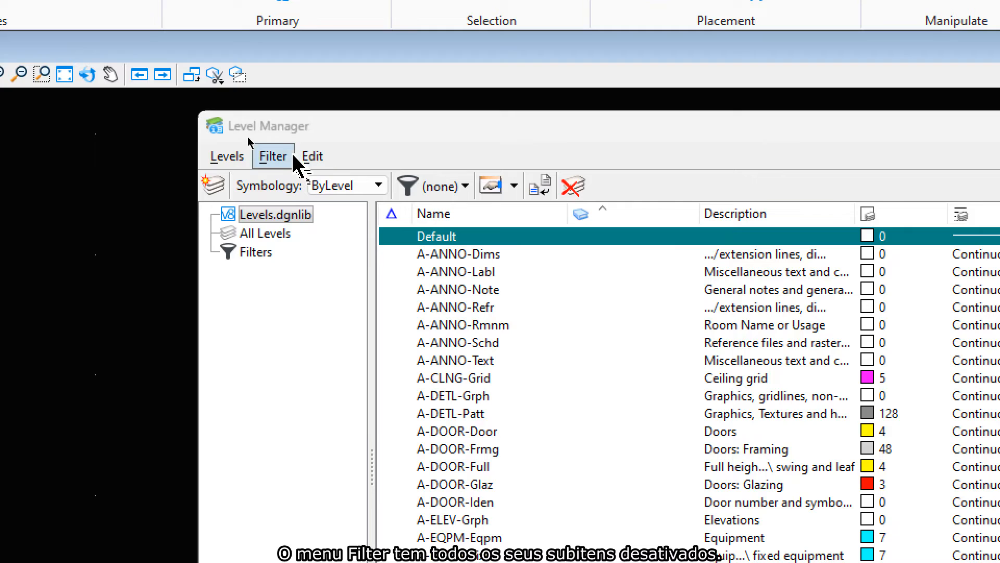
pyautogui.click(273, 156)
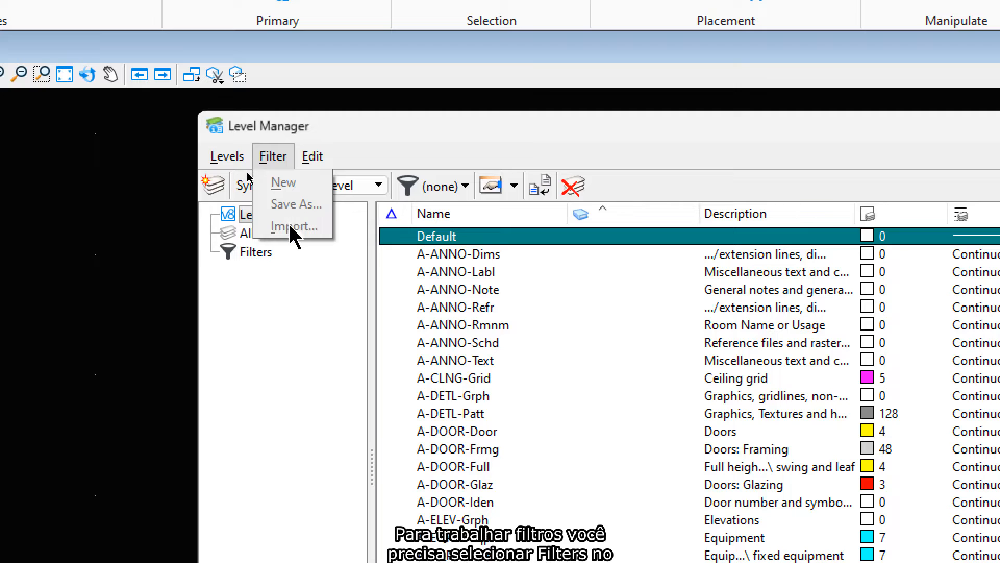
pyautogui.click(287, 270)
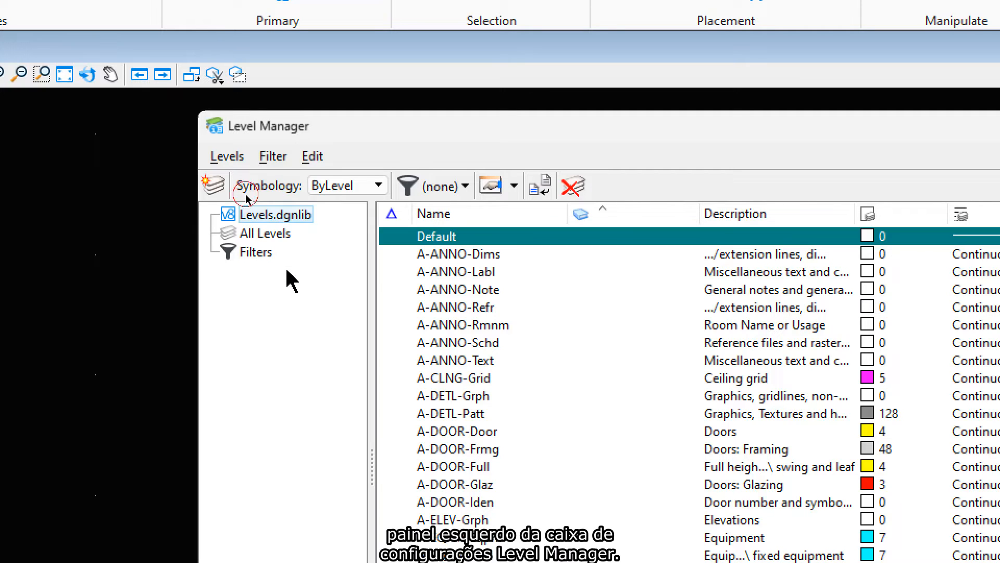
# Create a new level filter in Levels.dgnlib and name it Civil
pyautogui.click(240, 254)
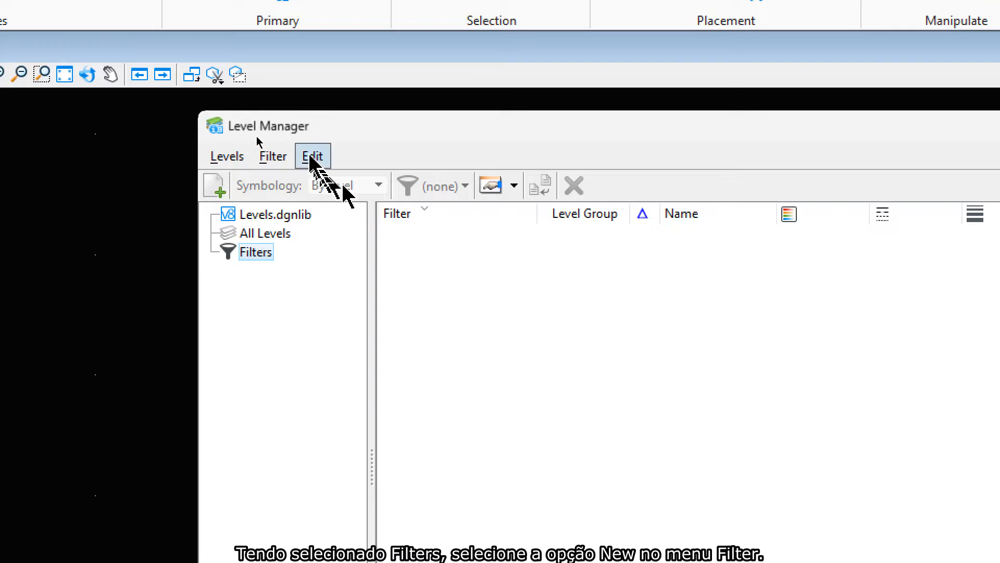
pyautogui.click(282, 160)
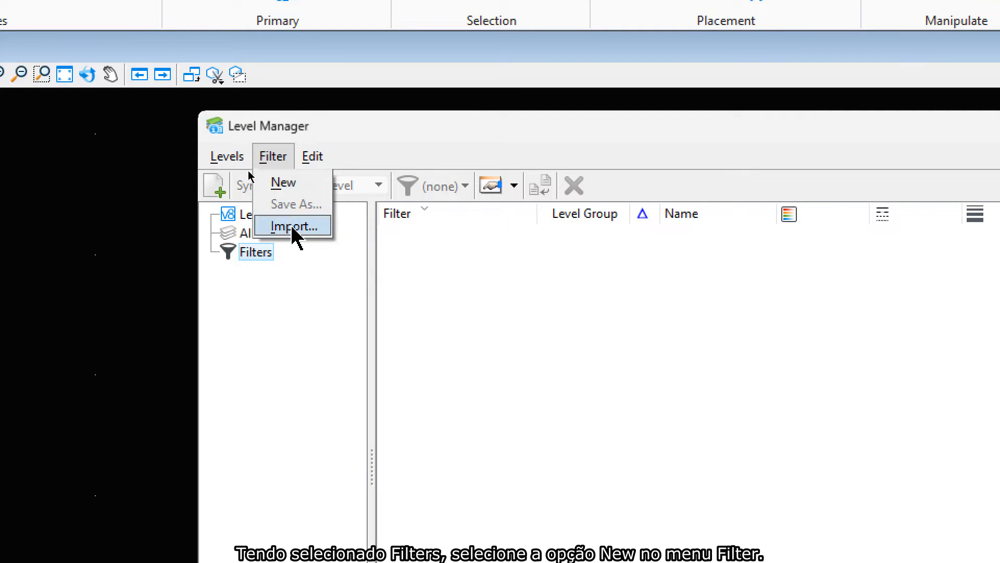
pyautogui.click(287, 187)
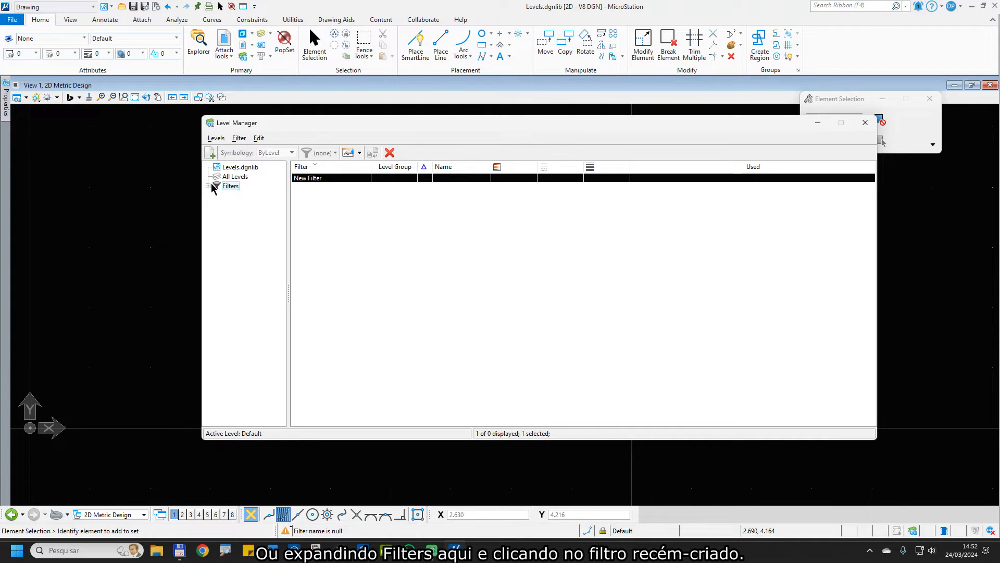
pyautogui.click(208, 186)
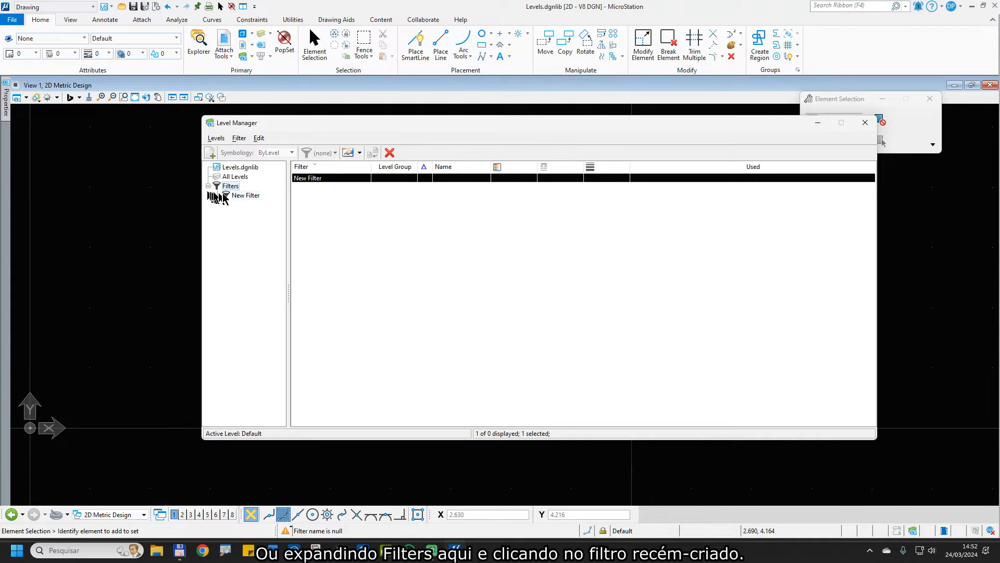
pyautogui.click(249, 196)
pyautogui.click(250, 197)
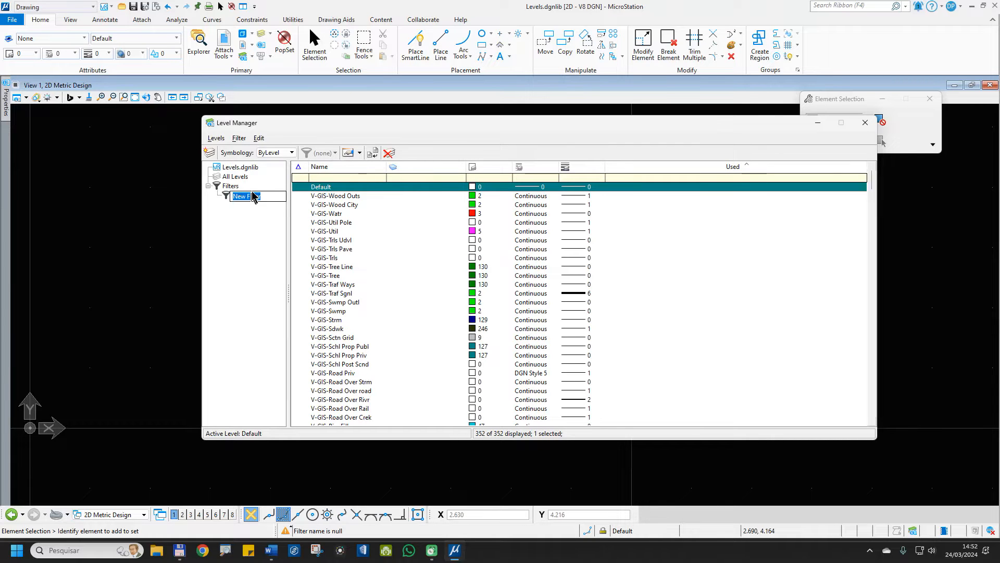
pyautogui.write('Civil')
pyautogui.press('Return')
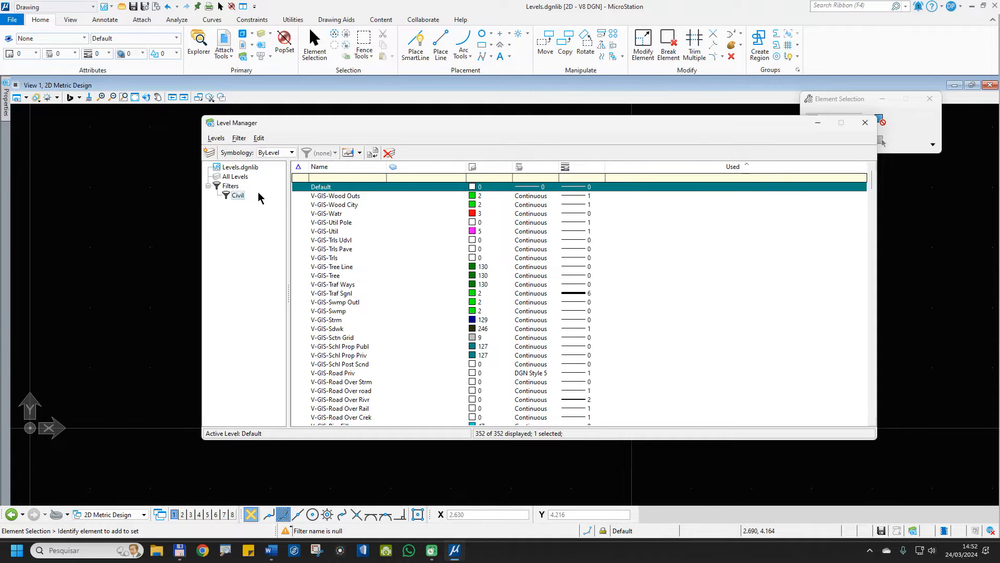
# Set the Civil filter's level name criterion to C* and look through the filtered levels
pyautogui.click(322, 177)
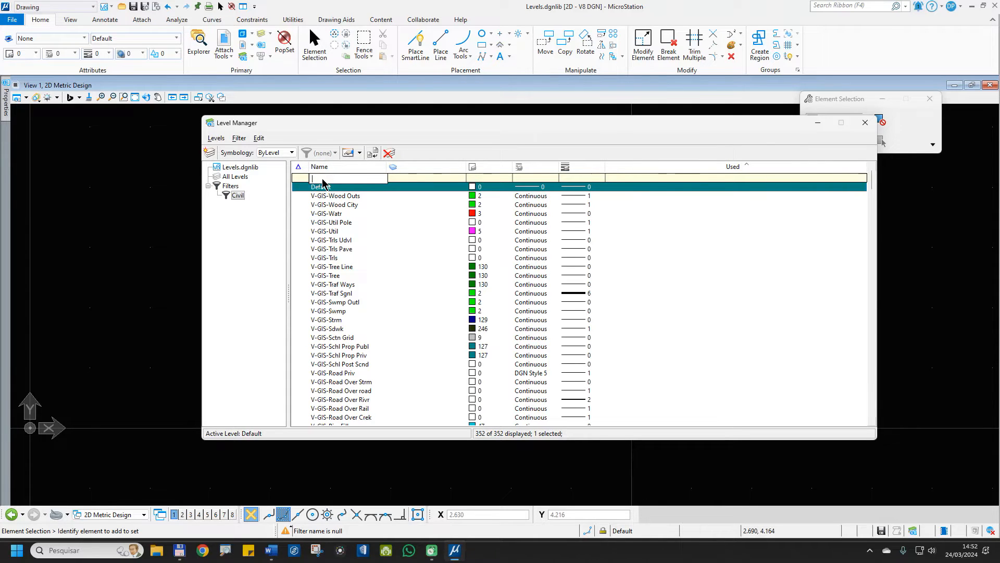
pyautogui.write('*')
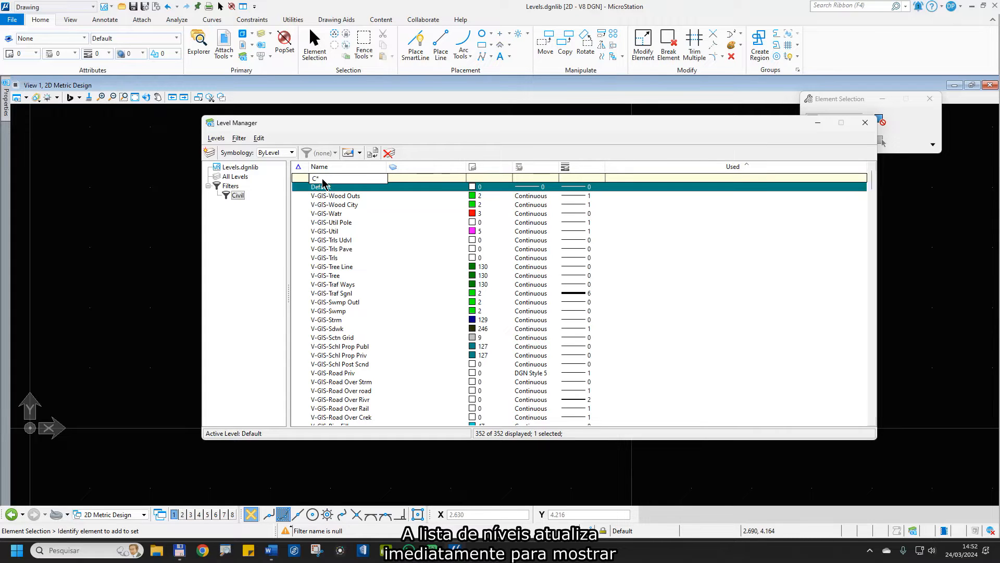
pyautogui.press('Return')
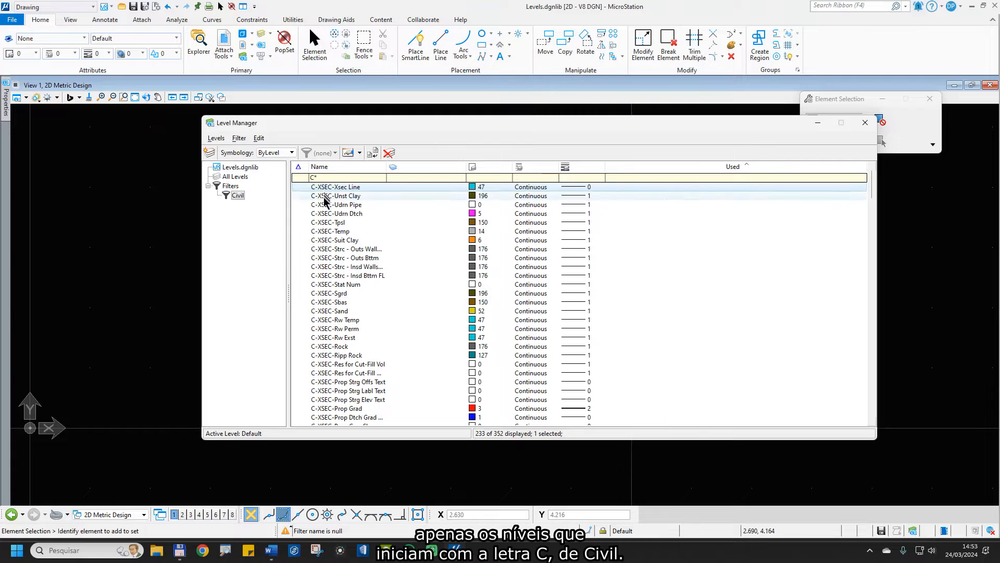
pyautogui.scroll(-20, 330, 325)
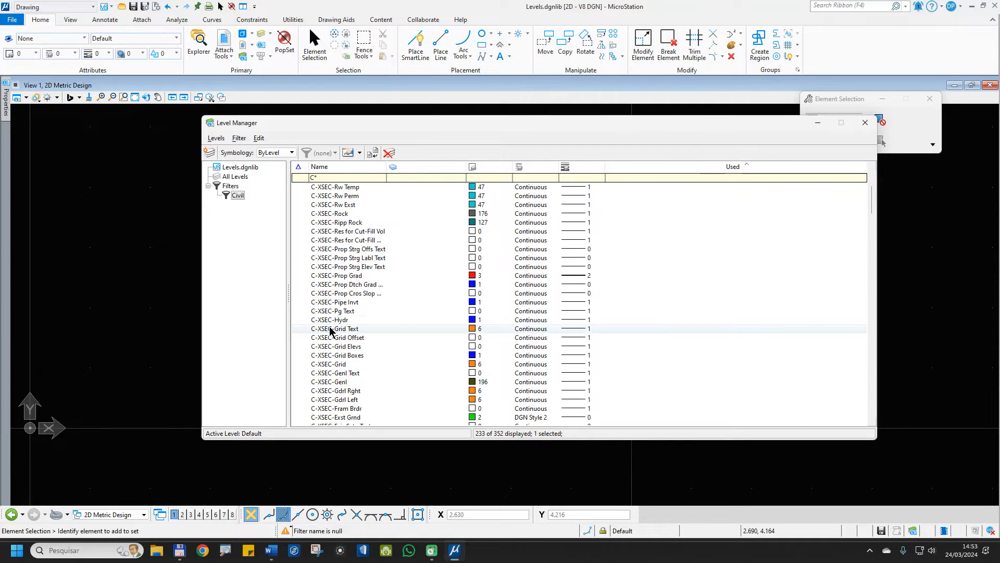
pyautogui.scroll(-4, 330, 326)
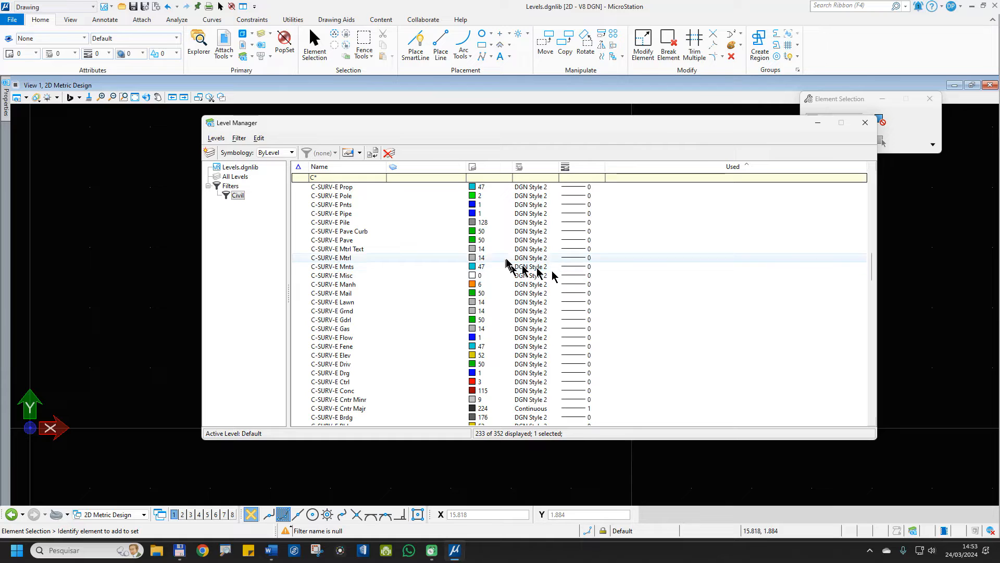
# Create a child filter named PLAN under Civil with the level name criterion PLAN, and look through its levels
pyautogui.rightClick(235, 197)
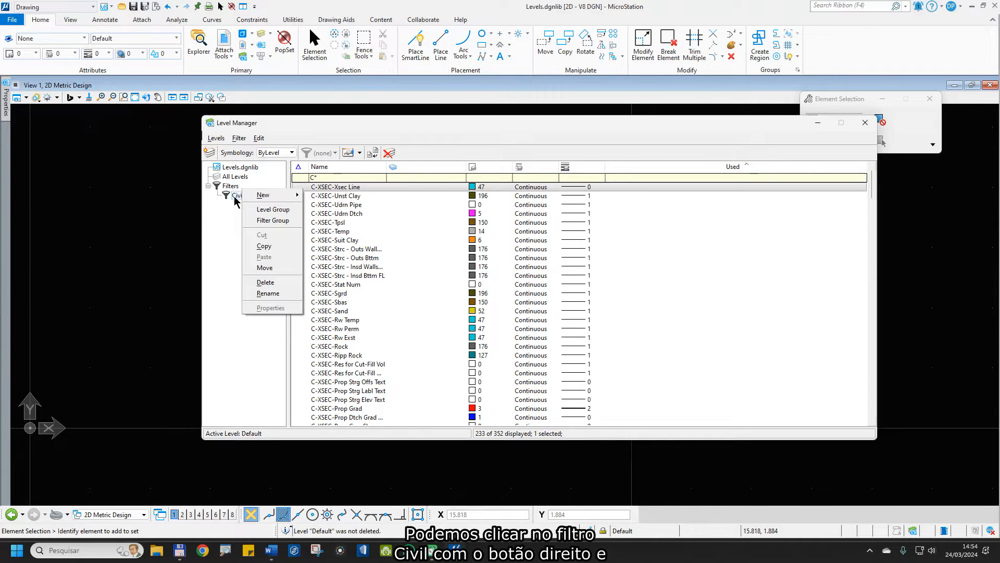
pyautogui.moveTo(263, 194)
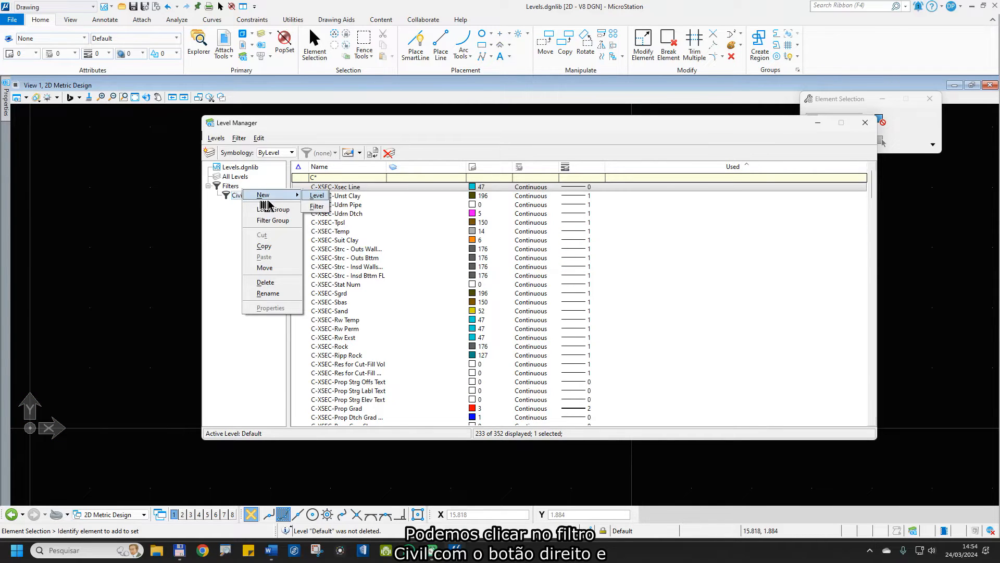
pyautogui.click(322, 206)
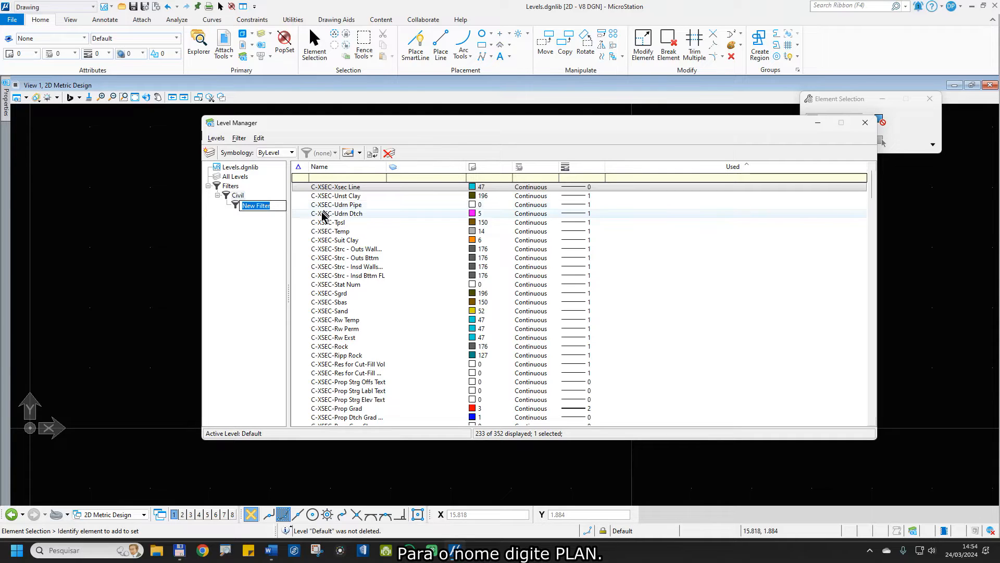
pyautogui.write('PLAN')
pyautogui.click(322, 179)
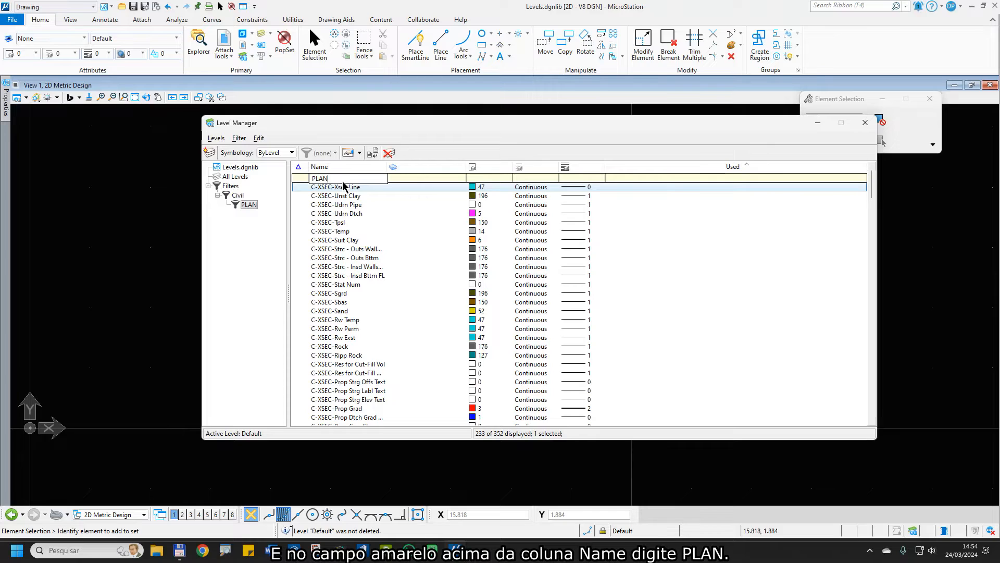
pyautogui.press('Return')
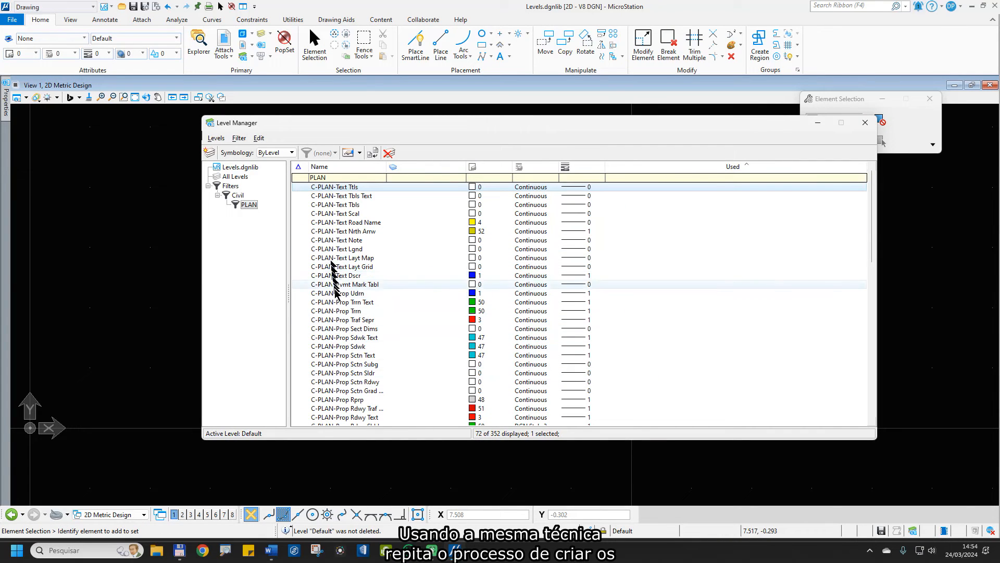
pyautogui.scroll(-3, 341, 296)
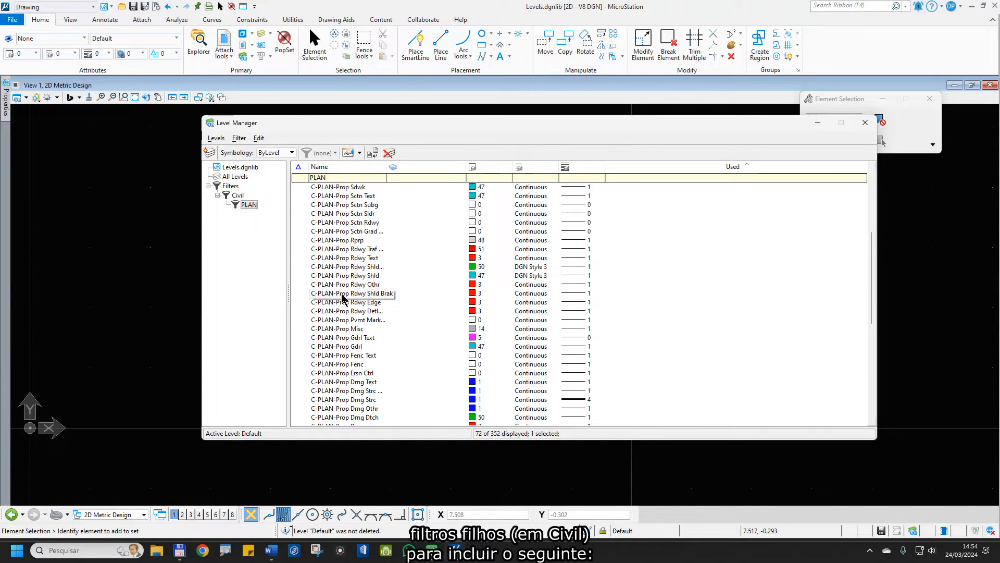
pyautogui.scroll(-12, 342, 296)
pyautogui.scroll(15, 342, 293)
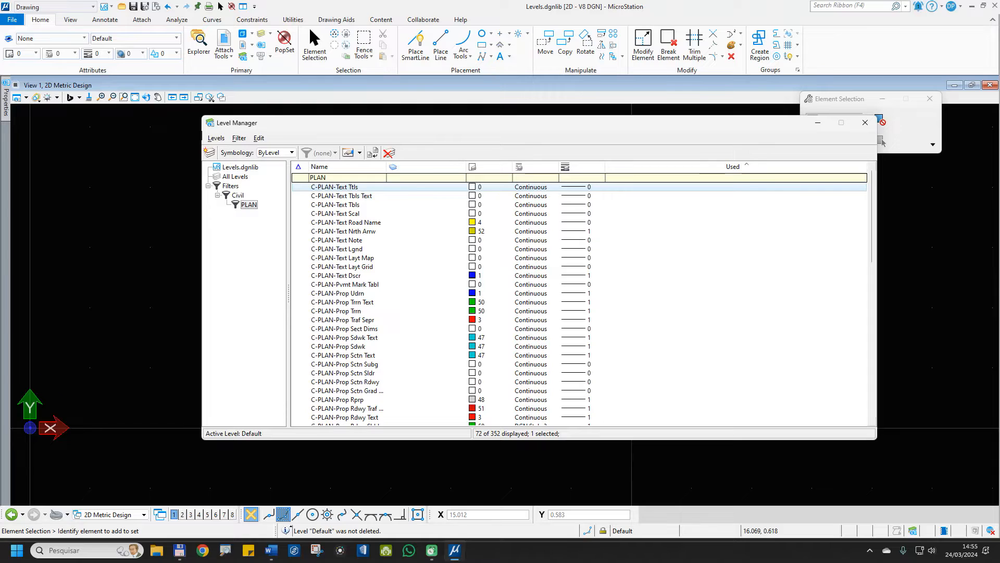
# Create a child filter named BRDG under Civil and set its level name criterion to BRDG
pyautogui.rightClick(244, 197)
pyautogui.moveTo(281, 194)
pyautogui.click(319, 191)
pyautogui.write('B')
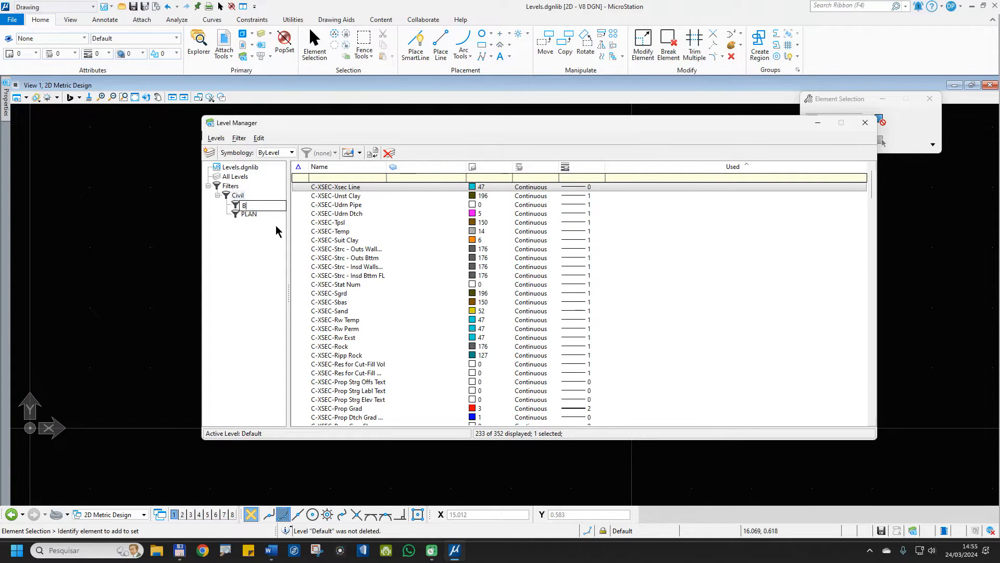
pyautogui.write('RDG')
pyautogui.press('Return')
pyautogui.click(332, 180)
pyautogui.write('BRDG')
pyautogui.press('Return')
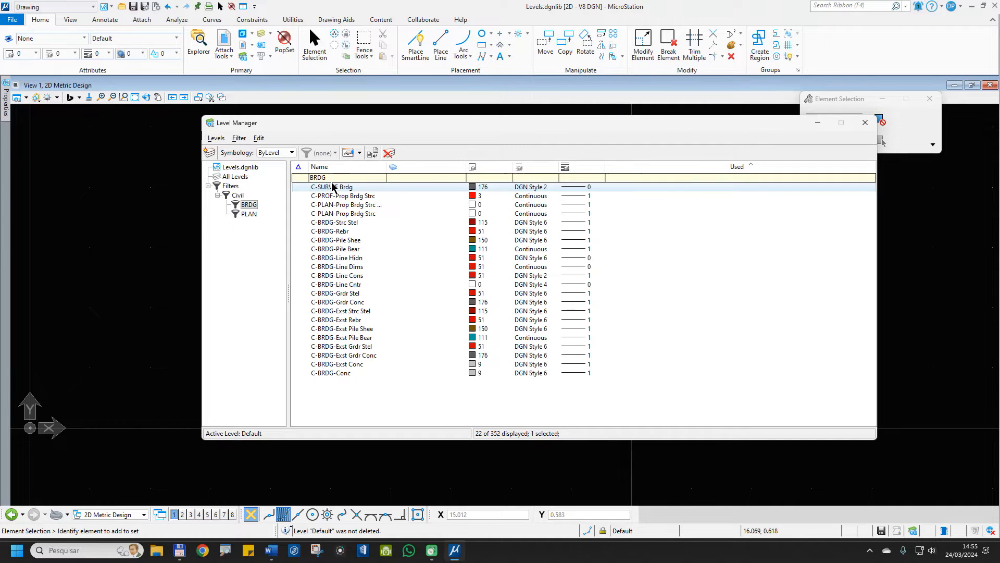
# Create a child filter named PROF under Civil and set its level name criterion to PROF
pyautogui.click(239, 195)
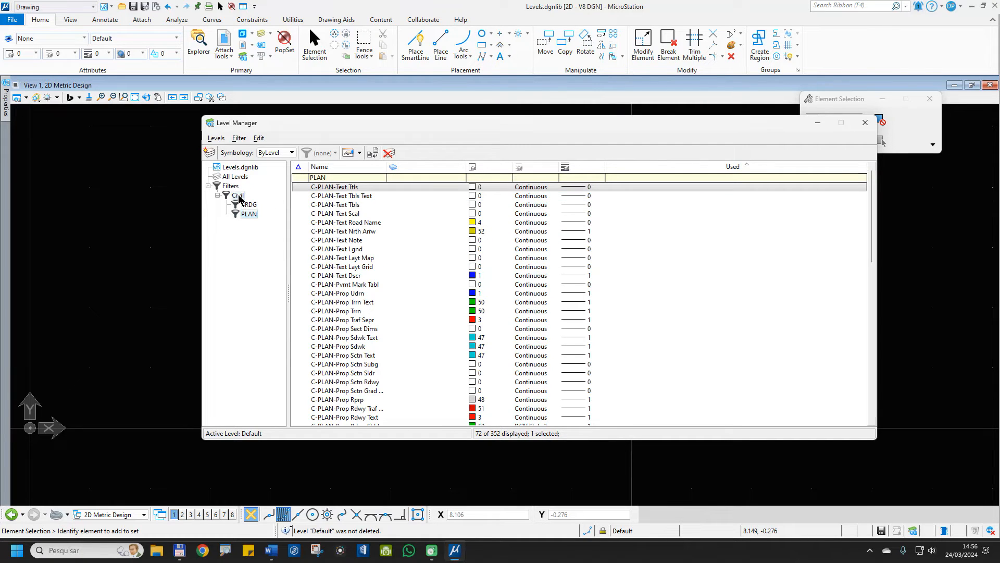
pyautogui.rightClick(241, 200)
pyautogui.moveTo(269, 193)
pyautogui.click(318, 194)
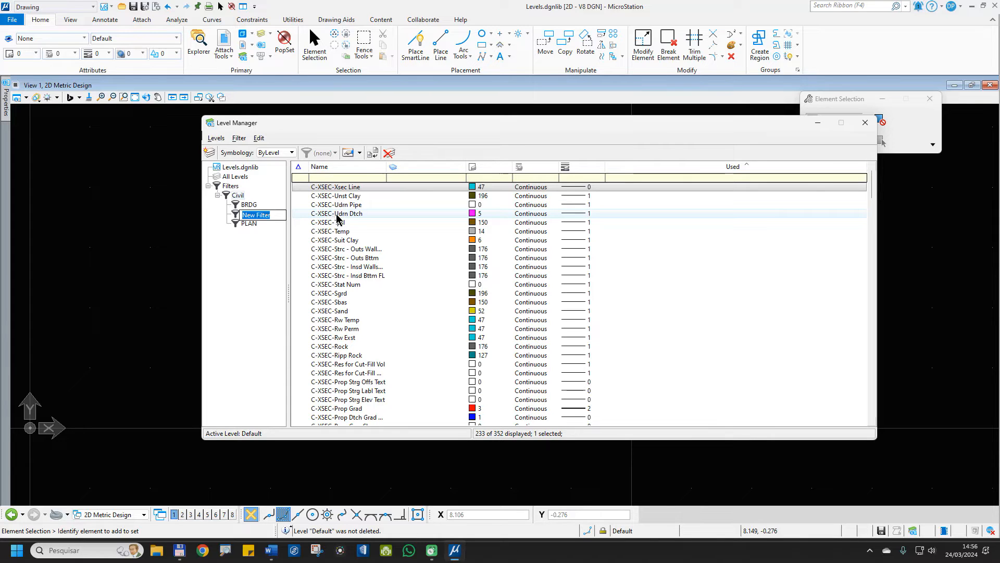
pyautogui.write('PROF')
pyautogui.press('Return')
pyautogui.click(358, 177)
pyautogui.write('PROF')
pyautogui.press('Return')
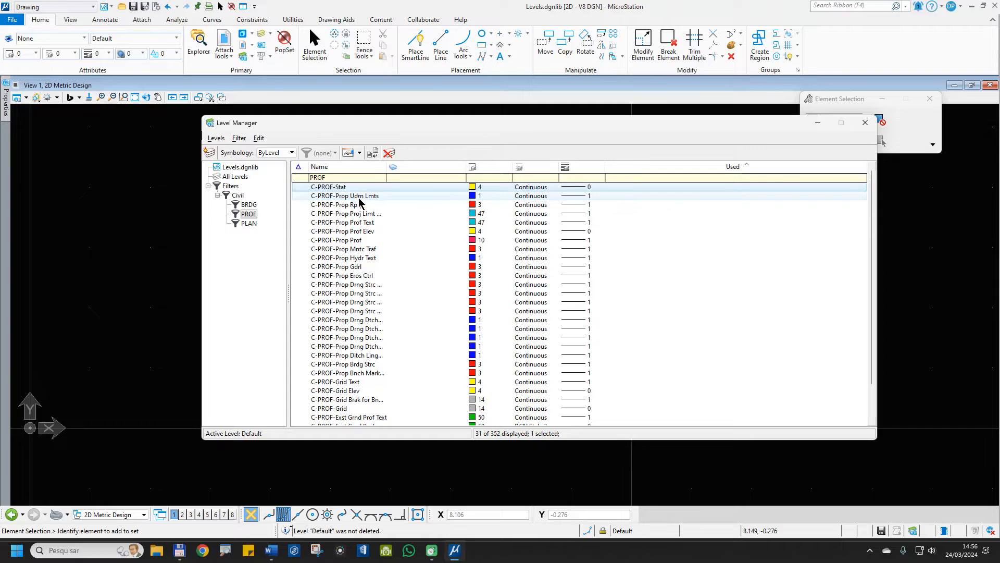
# Create a child filter named SURV under Civil and set its level name criterion to SURV
pyautogui.rightClick(242, 195)
pyautogui.click(324, 202)
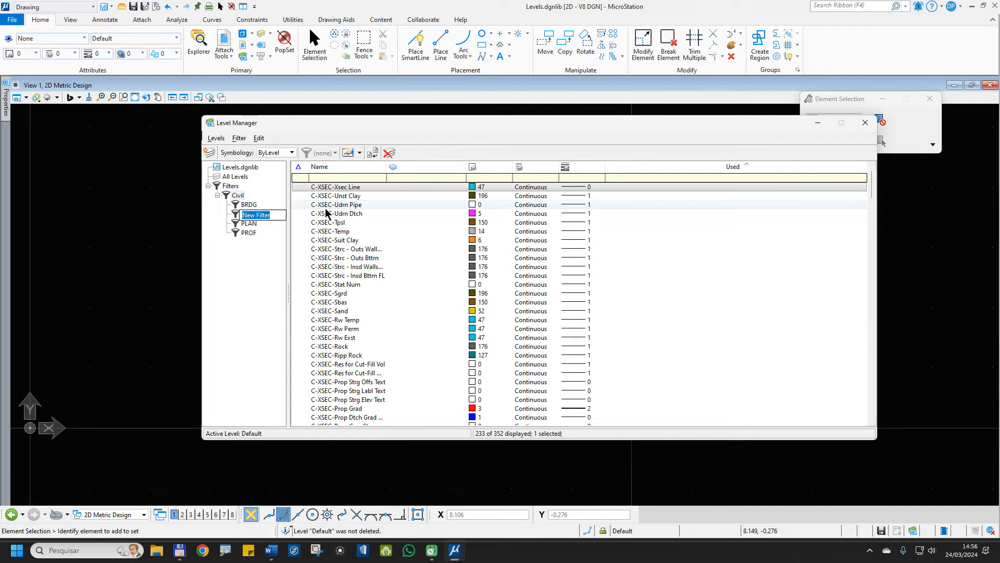
pyautogui.write('SURV')
pyautogui.press('Return')
pyautogui.click(341, 178)
pyautogui.write('SURV')
pyautogui.press('Return')
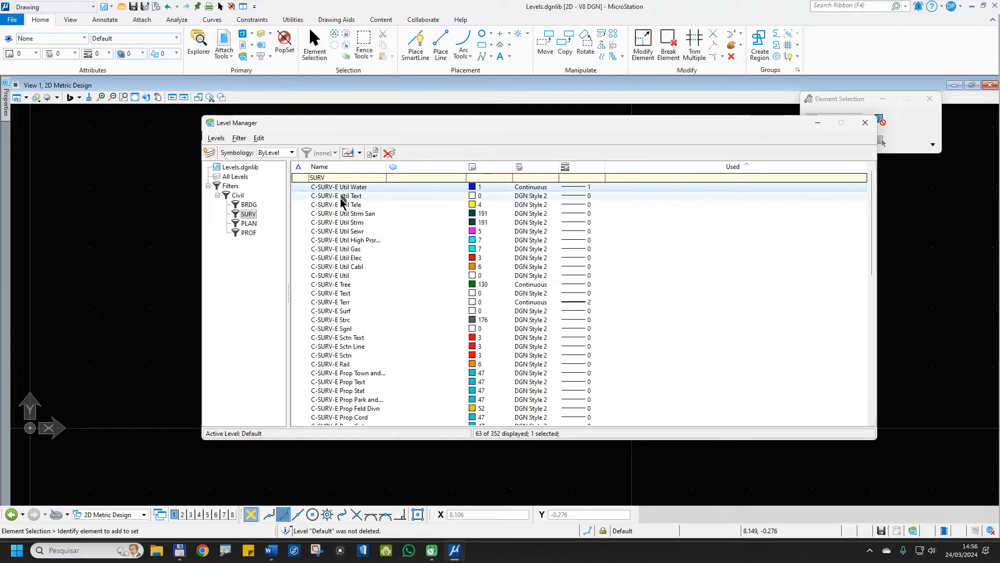
# Create a child filter named XSEC under Civil and set its level name criterion to XSEC
pyautogui.rightClick(238, 195)
pyautogui.moveTo(274, 192)
pyautogui.click(319, 204)
pyautogui.write('XSEC')
pyautogui.click(328, 178)
pyautogui.write('XSEC')
pyautogui.press('Return')
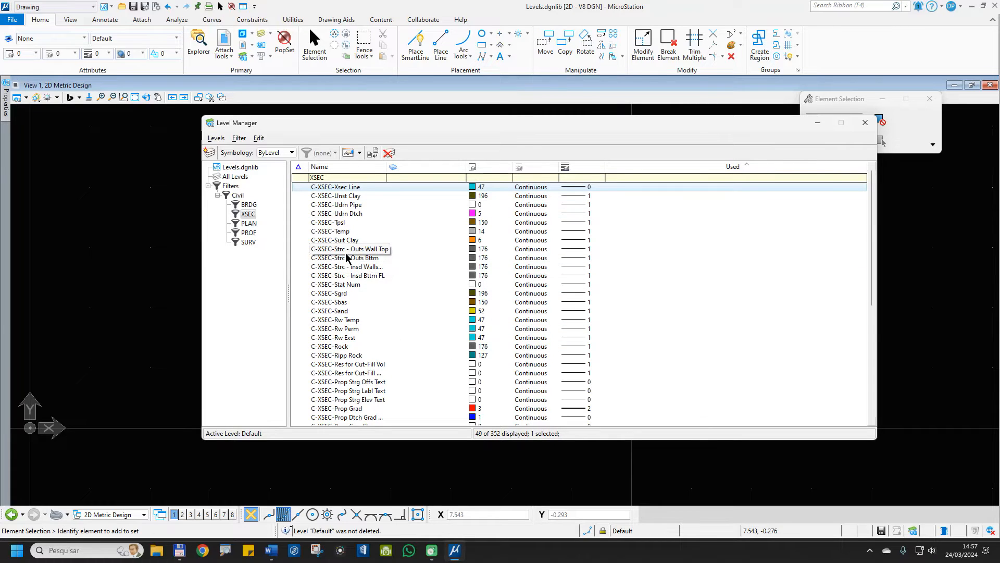
# Create a filter named Util nested under SURV and set its level name criterion to Util
pyautogui.click(248, 242)
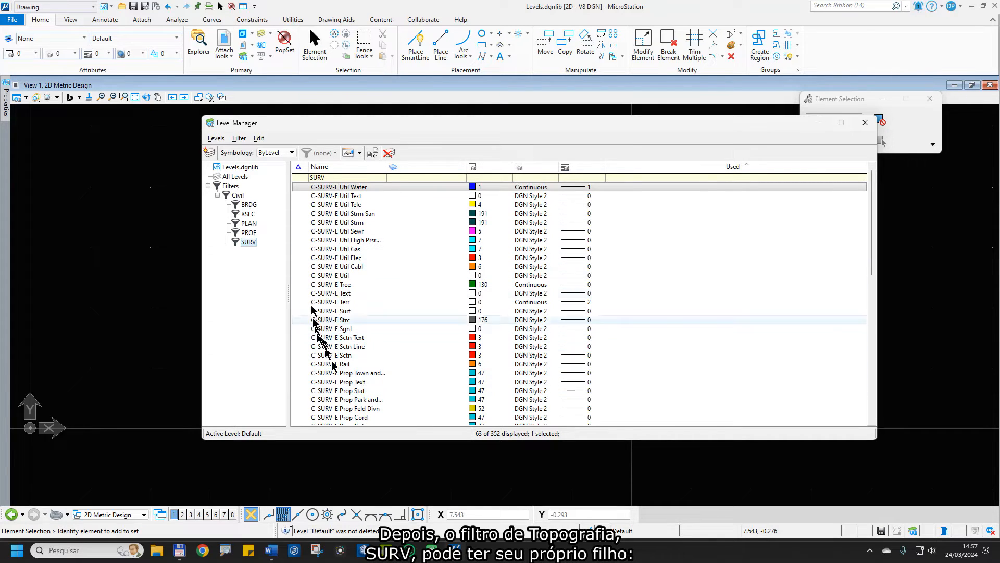
pyautogui.rightClick(249, 243)
pyautogui.moveTo(267, 242)
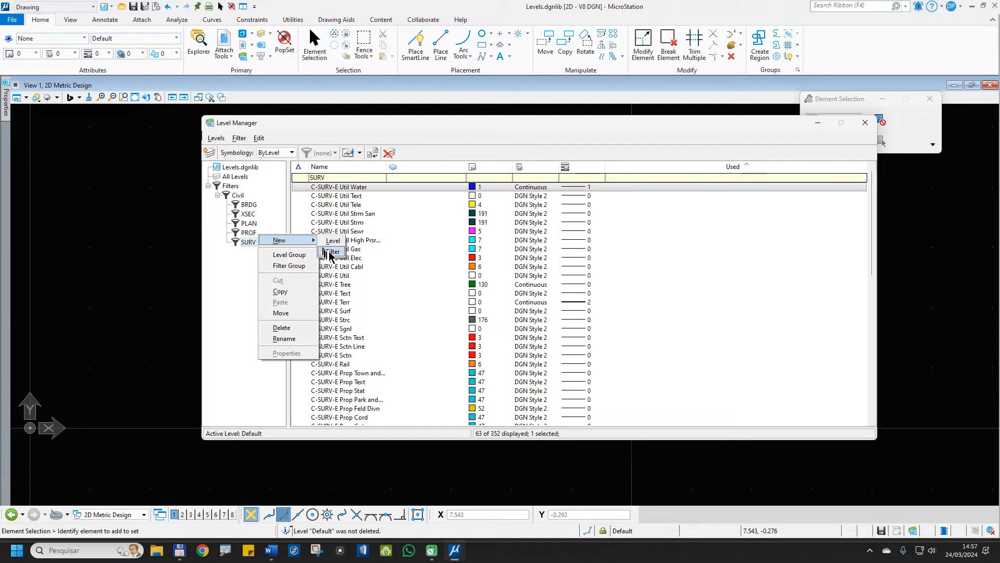
pyautogui.click(330, 251)
pyautogui.write('Util')
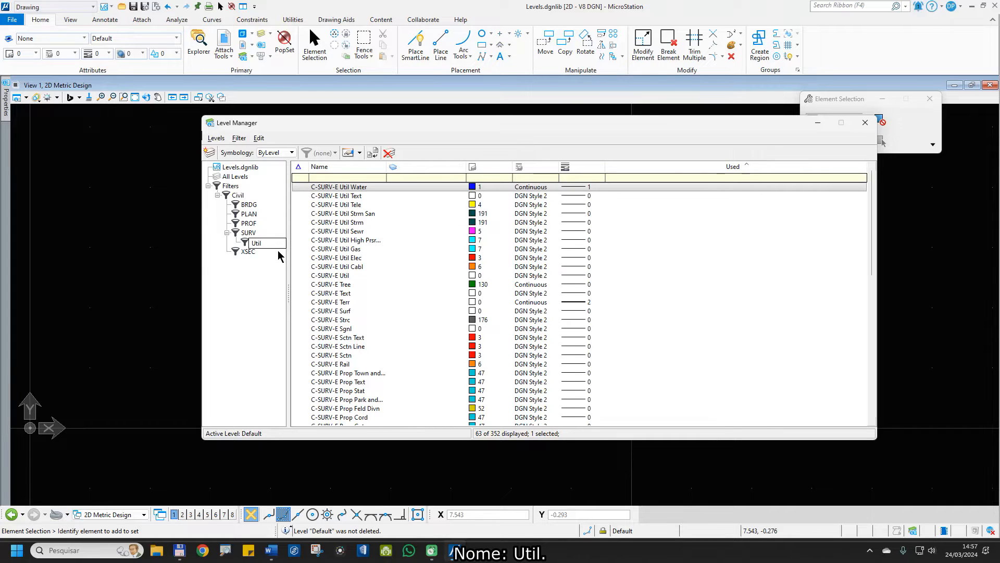
pyautogui.click(333, 178)
pyautogui.write('Util')
pyautogui.press('Return')
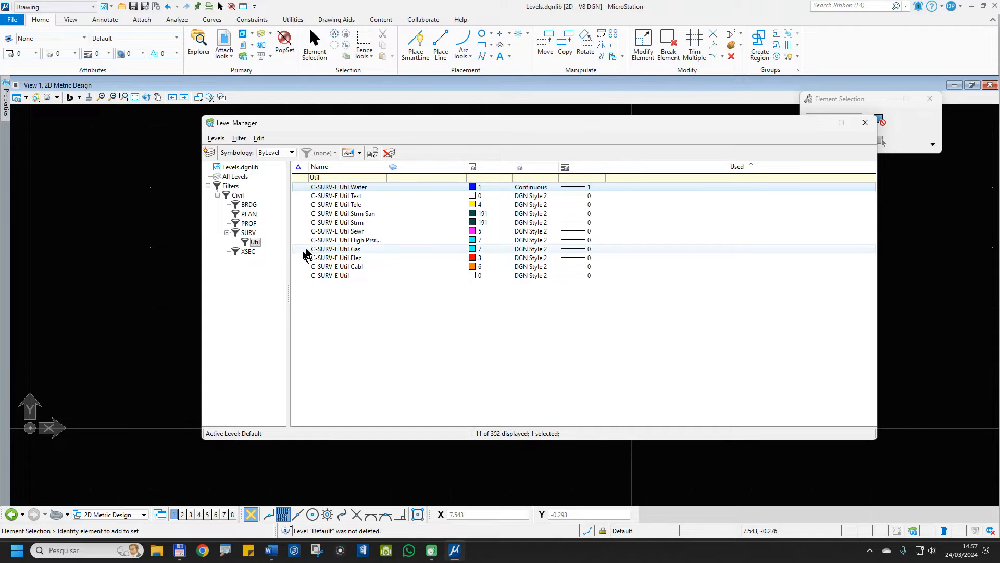
# Create a top-level filter named Arch, alongside Civil, and set its level name criterion to A*
pyautogui.click(232, 186)
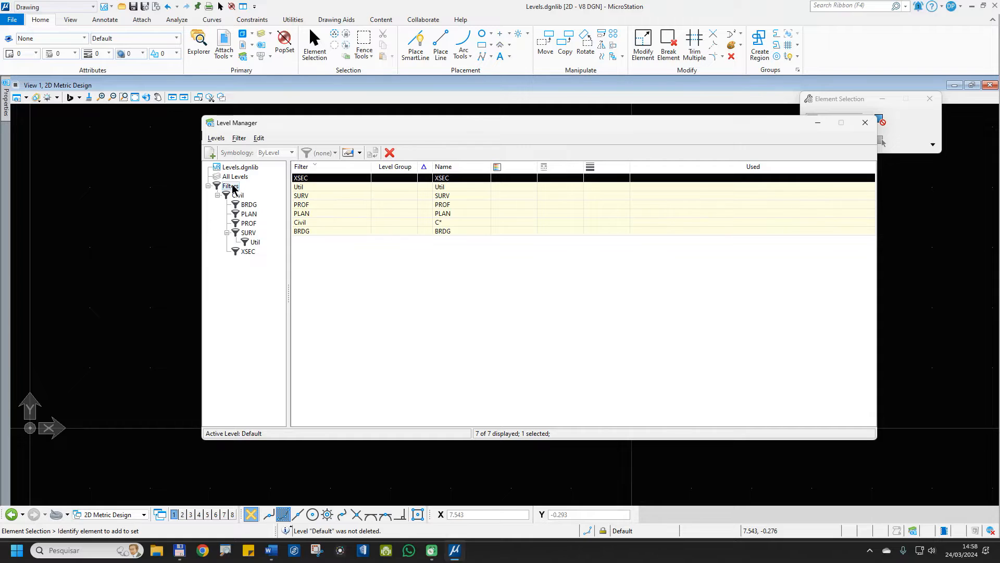
pyautogui.rightClick(233, 187)
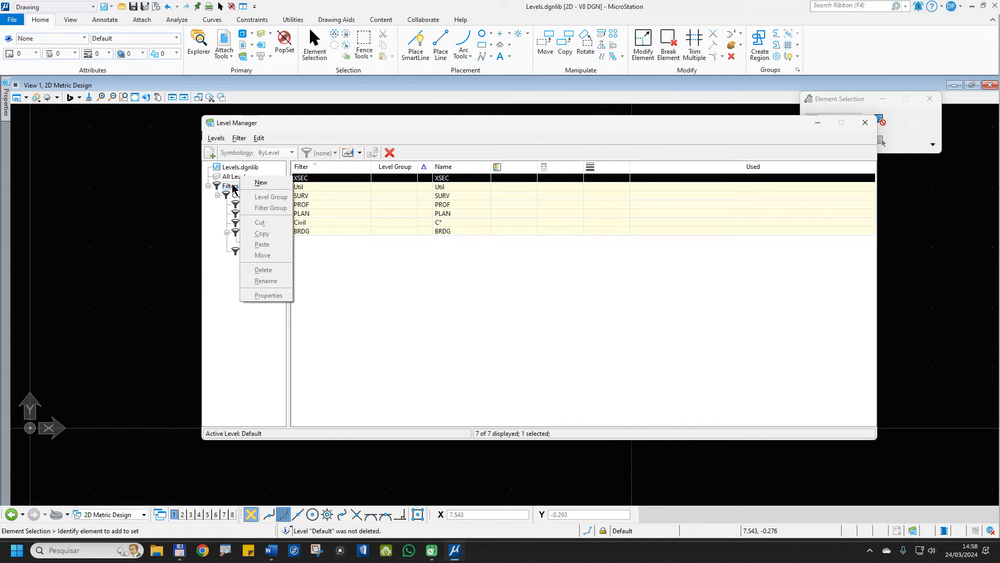
pyautogui.click(262, 182)
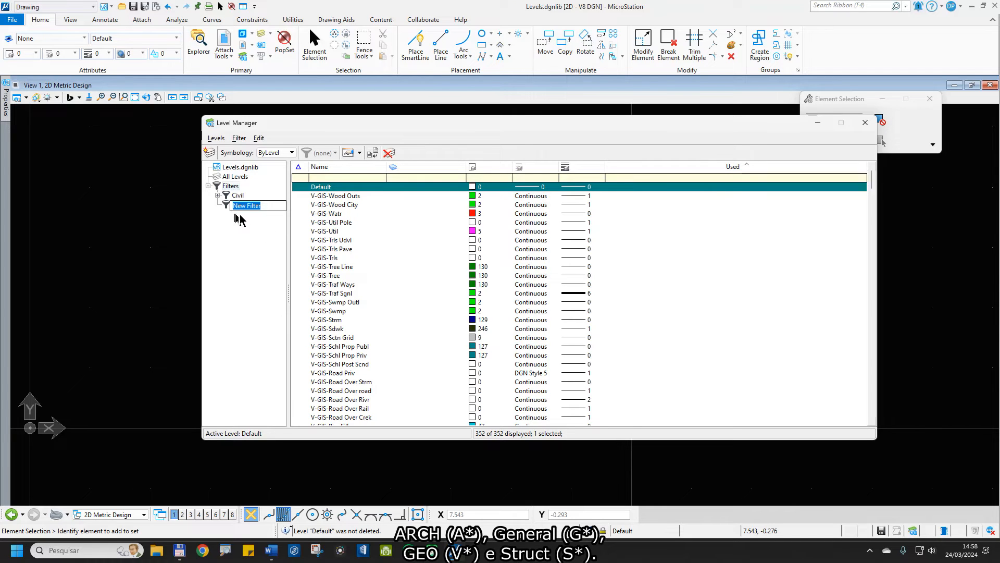
pyautogui.write('Arch')
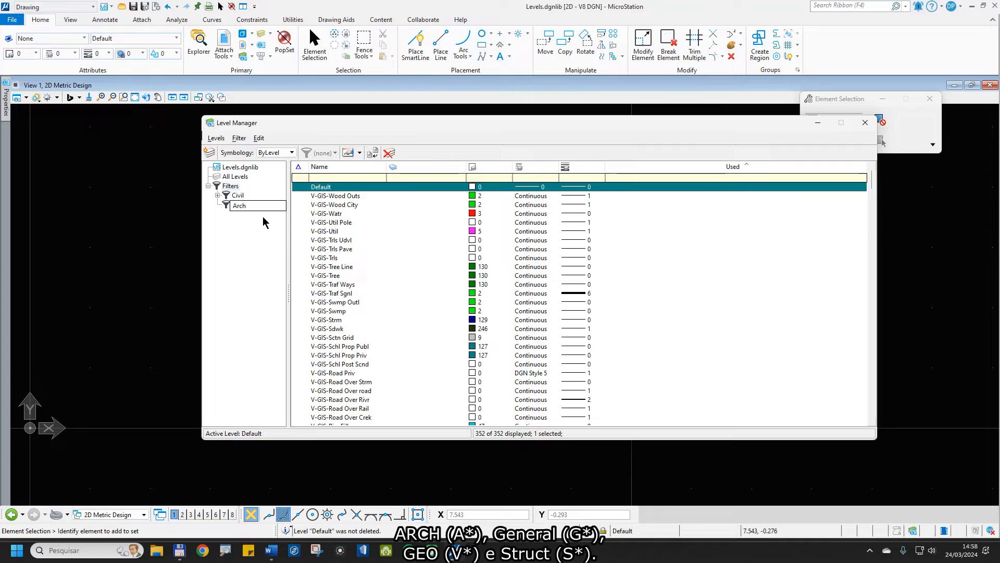
pyautogui.press('Return')
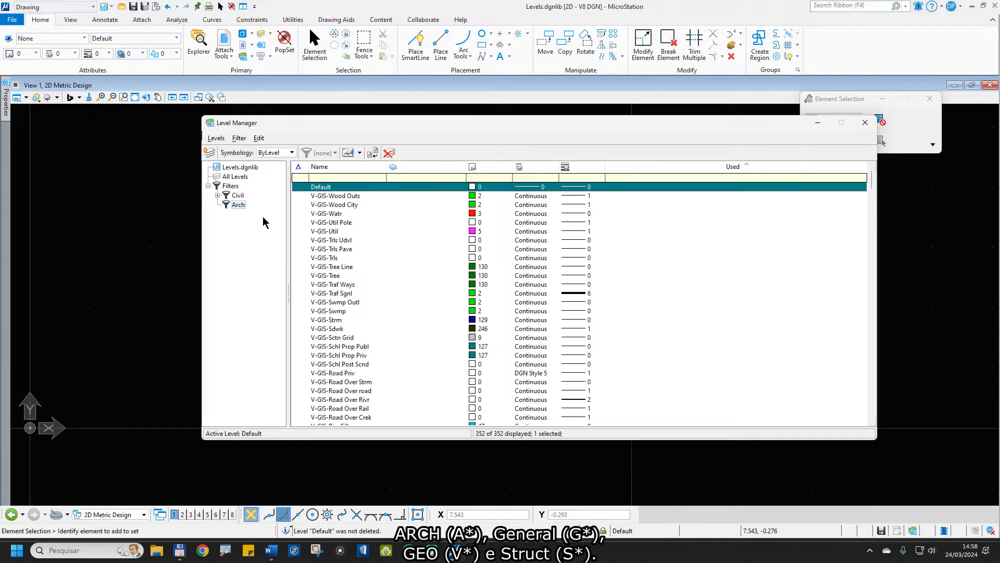
pyautogui.click(329, 179)
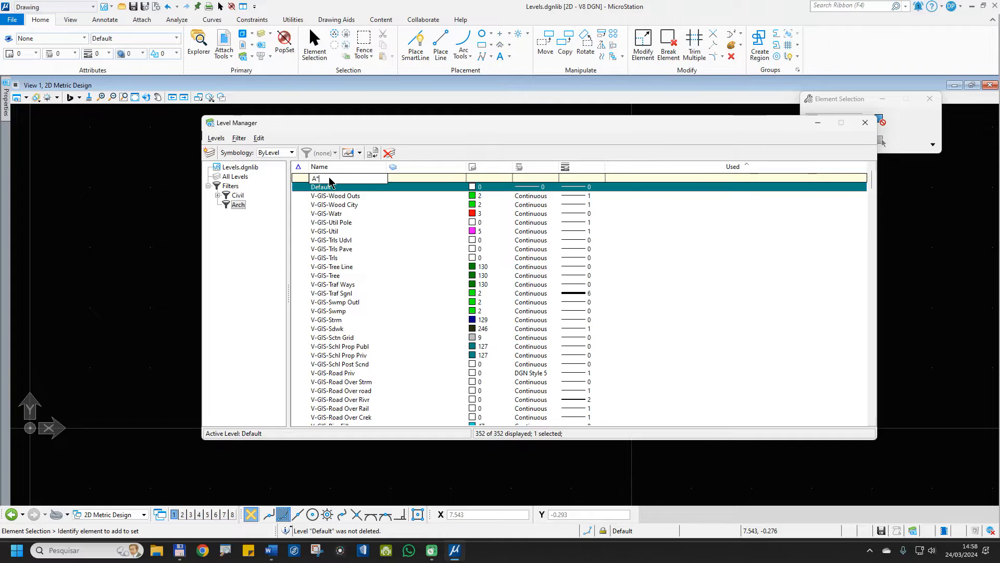
pyautogui.write('A*')
pyautogui.press('Return')
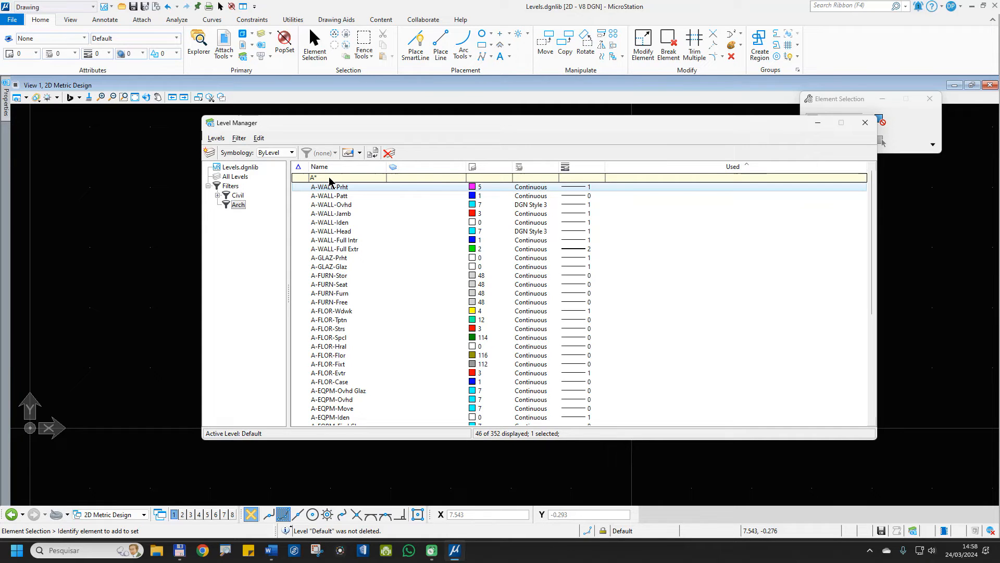
# Create a top-level filter named Geral and set its level name criterion to G*
pyautogui.rightClick(230, 186)
pyautogui.click(258, 197)
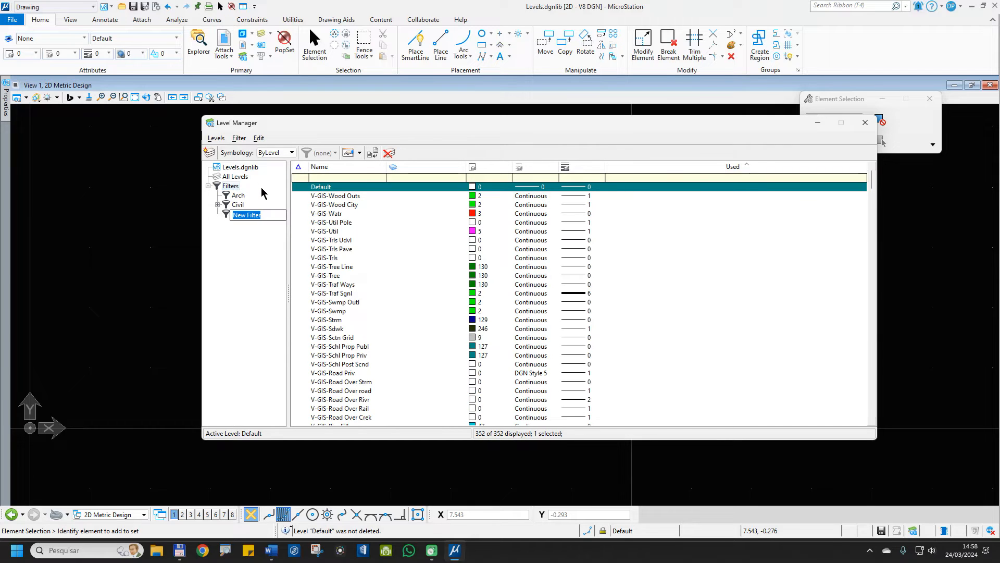
pyautogui.write('Geral')
pyautogui.click(335, 179)
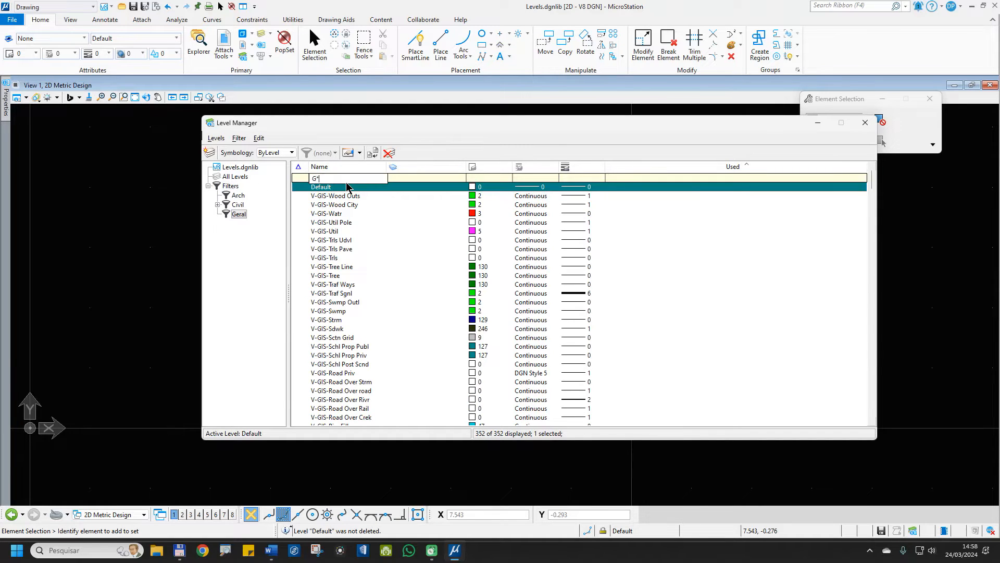
pyautogui.write('G*')
pyautogui.press('Return')
# Create a top-level filter named GEO and set its level name criterion to V*
pyautogui.rightClick(230, 186)
pyautogui.click(261, 198)
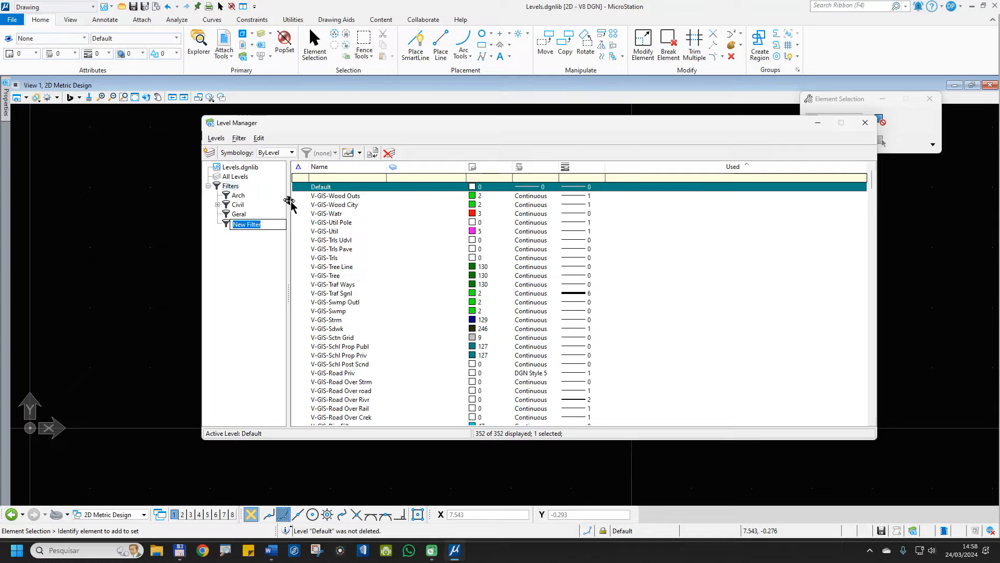
pyautogui.write('CEO')
pyautogui.moveTo(265, 223); pyautogui.dragTo(207, 223)
pyautogui.click(333, 178)
pyautogui.write('V*')
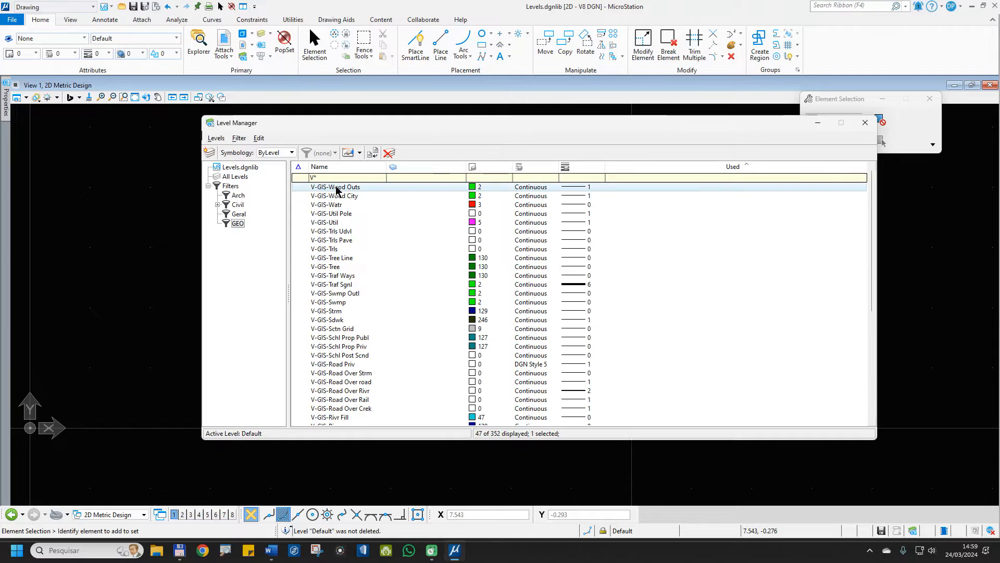
# Create a top-level filter named Struct and set its level name criterion to S*
pyautogui.click(231, 186)
pyautogui.write('Struct')
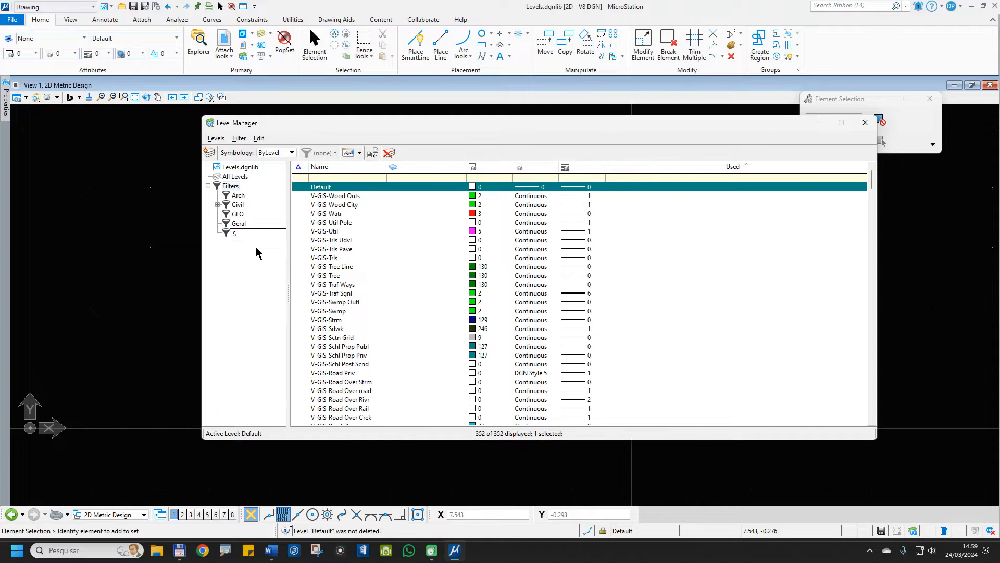
pyautogui.click(344, 179)
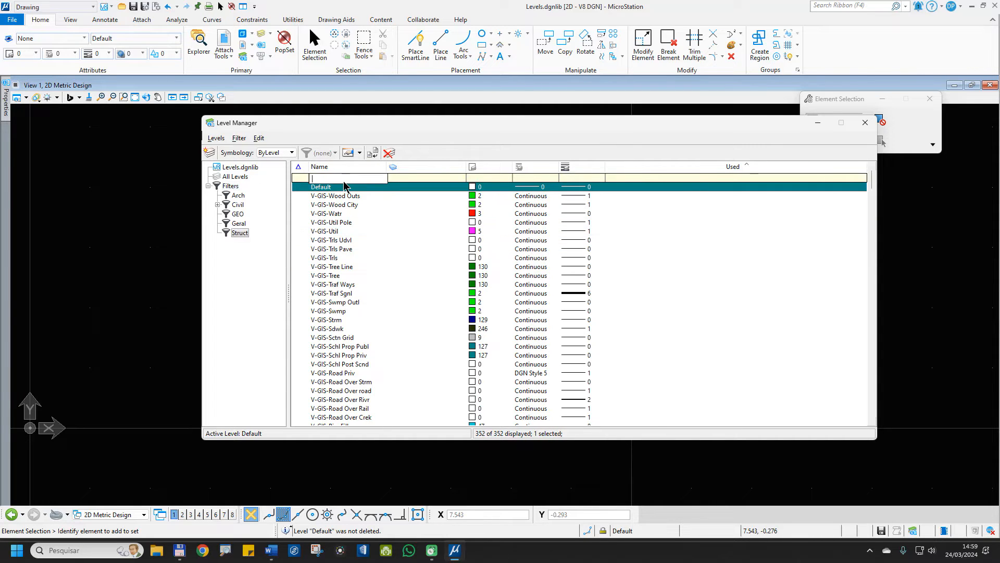
pyautogui.press('Return')
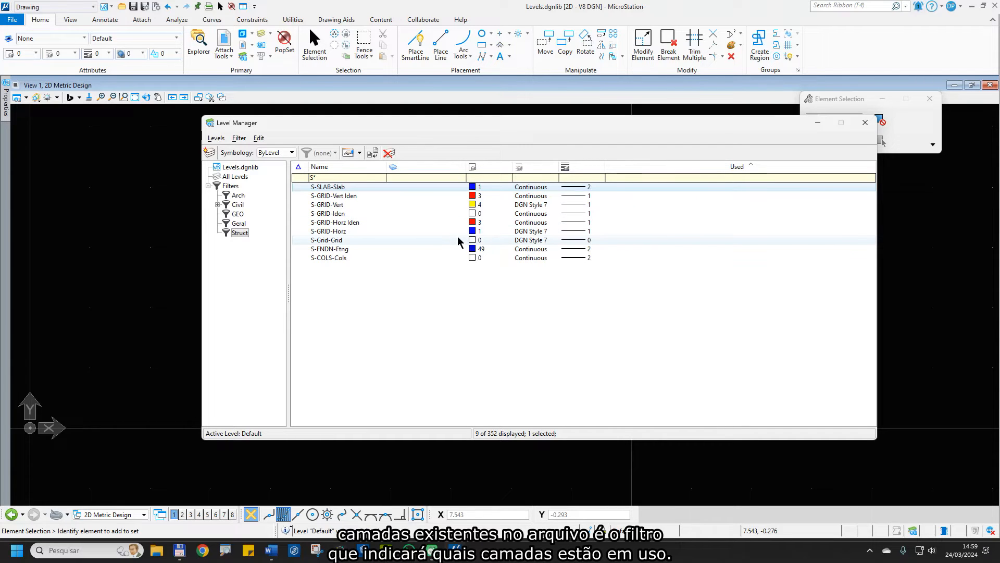
# Create a top-level filter named Em Uso and set its Used criterion to 1
pyautogui.rightClick(230, 186)
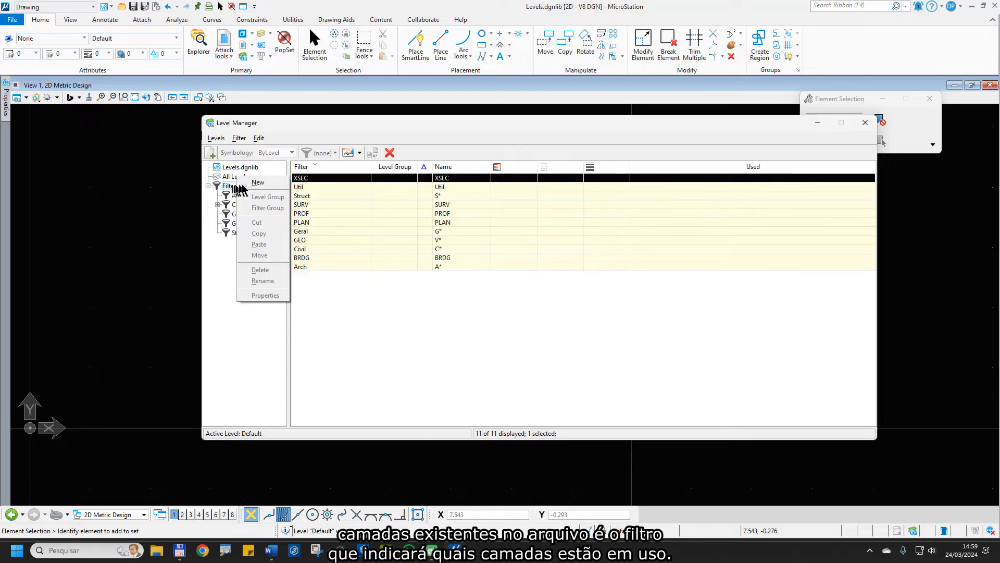
pyautogui.click(258, 182)
pyautogui.write('Em Uso')
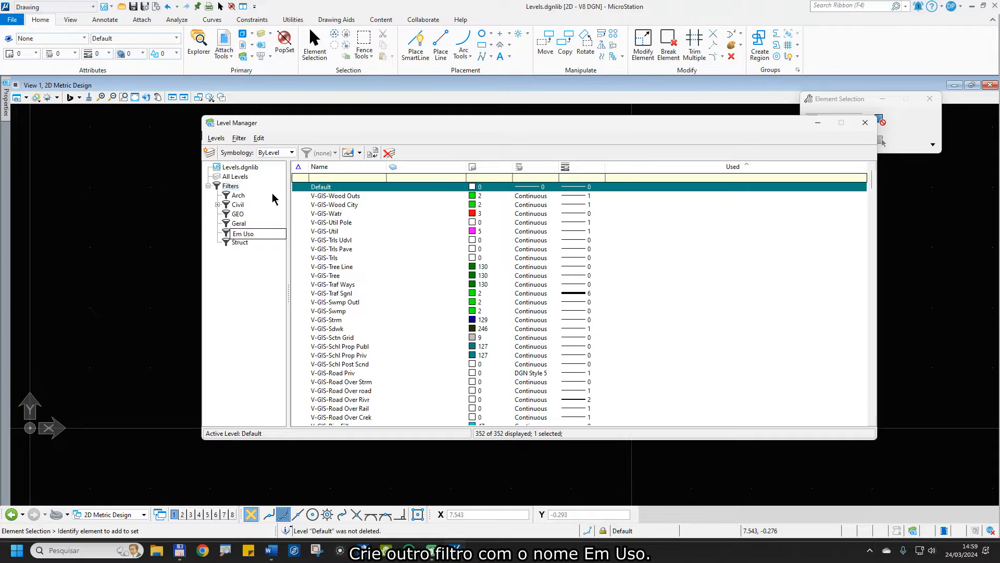
pyautogui.press('Return')
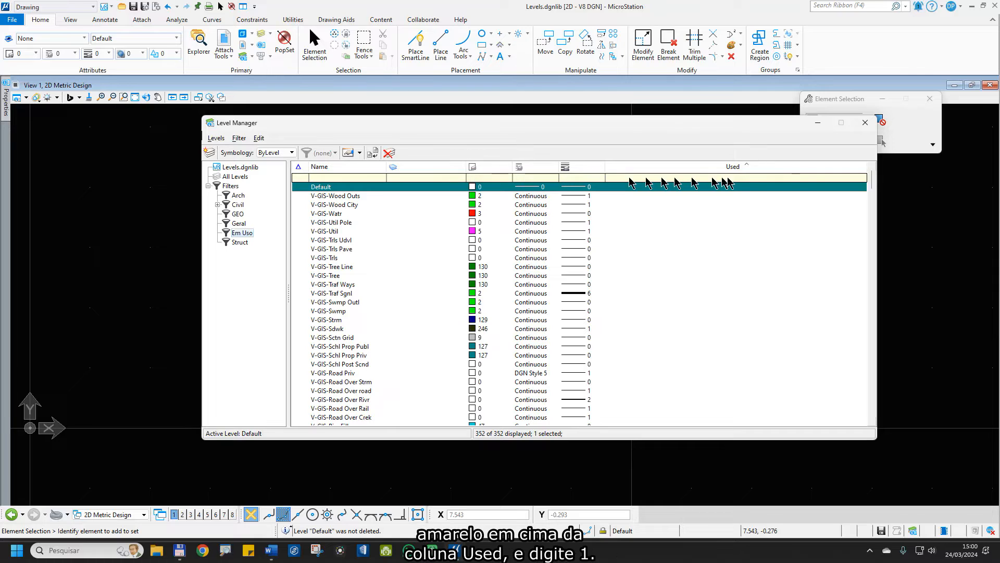
pyautogui.press('ctrl')
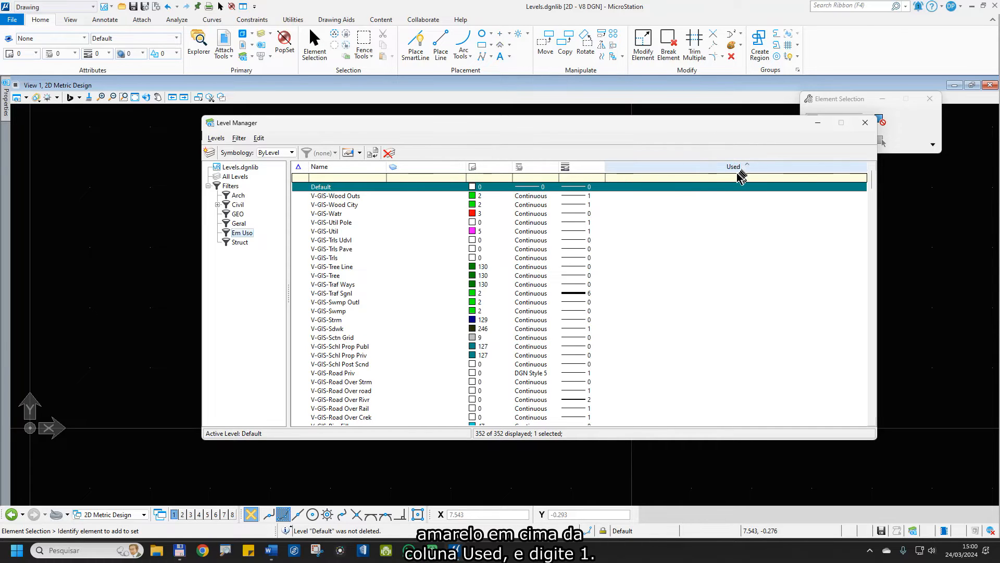
pyautogui.click(733, 178)
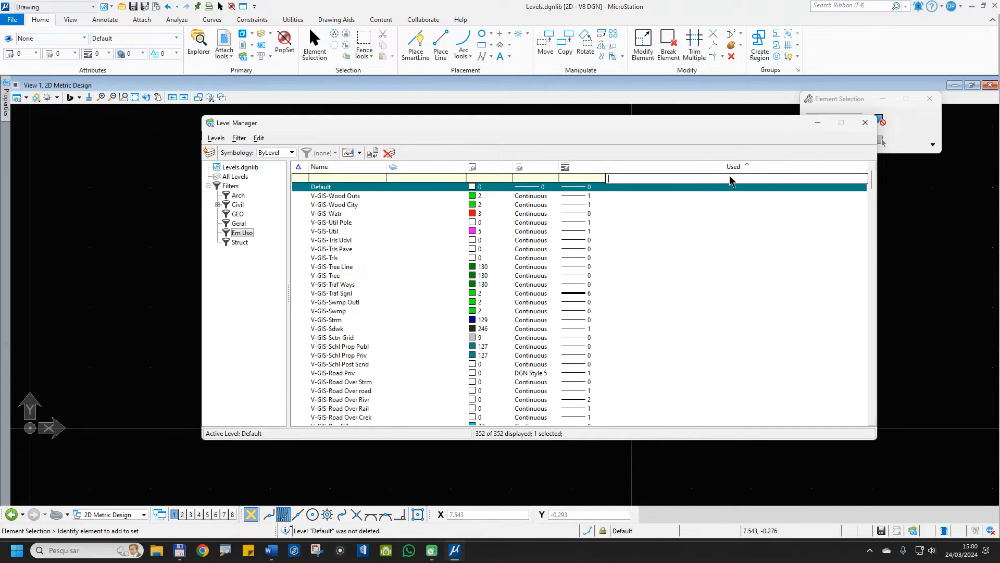
pyautogui.write('1')
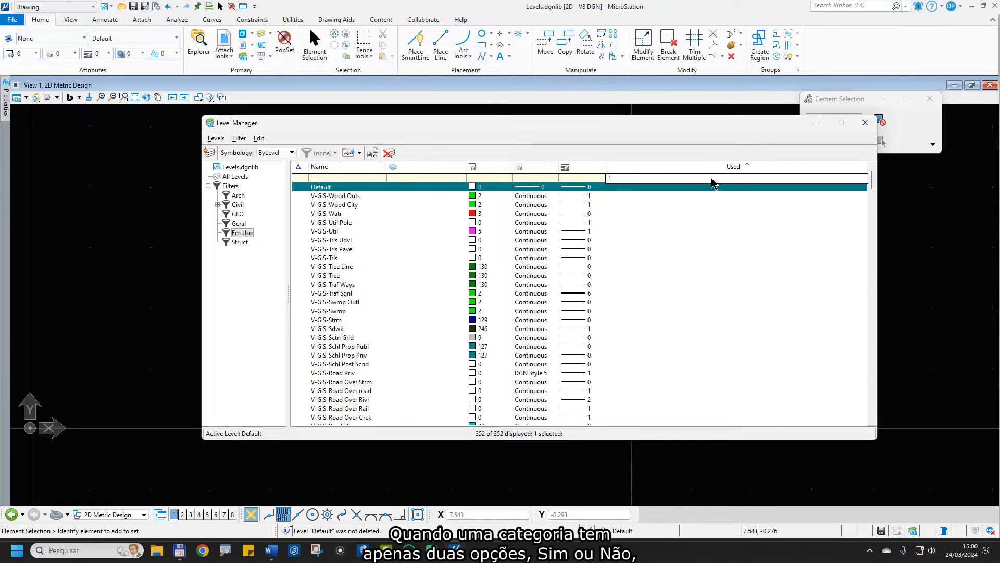
pyautogui.press('Return')
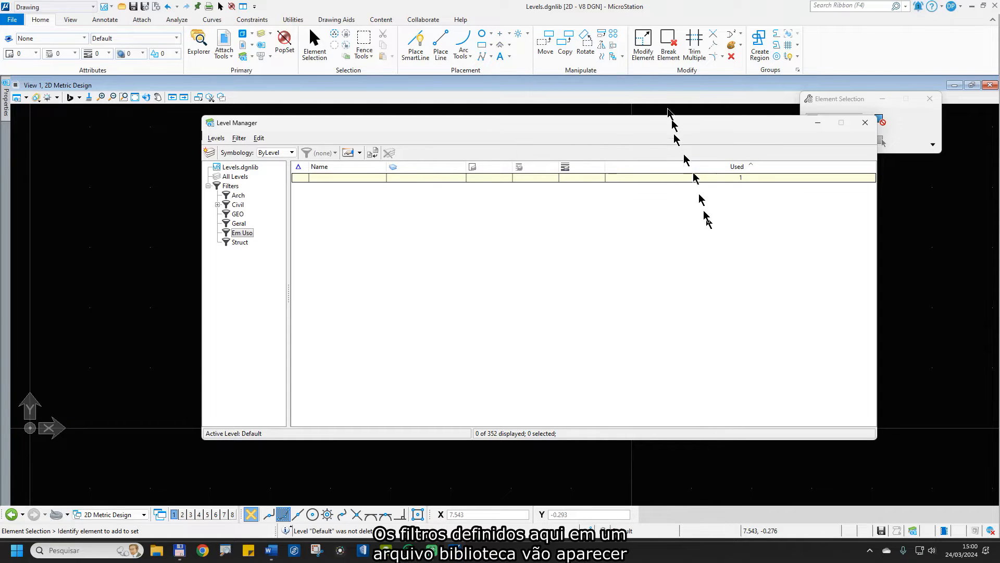
pyautogui.press('ctrl')
pyautogui.press('ctrl')
pyautogui.press('ctrl')
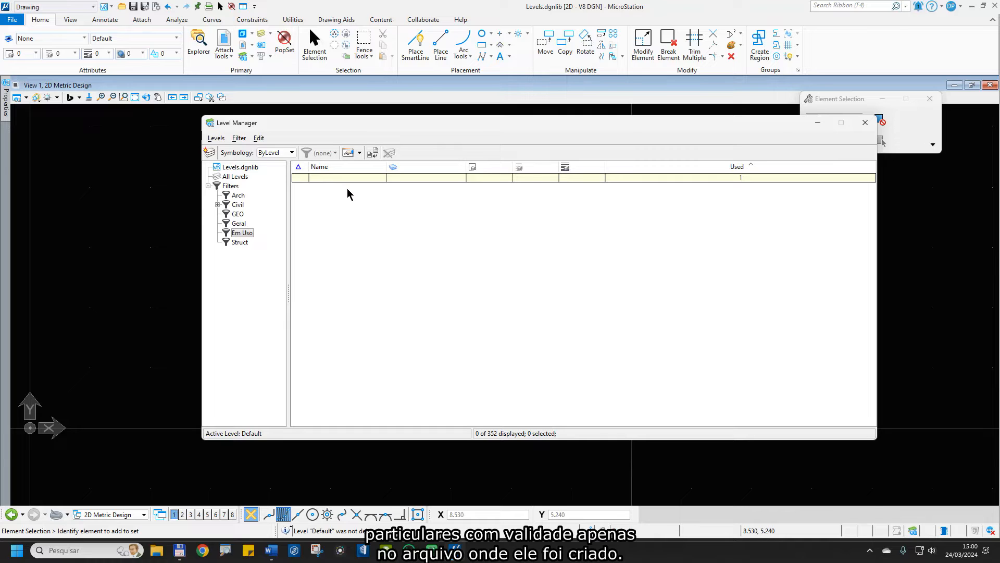
# Open the recent file Planta 01.dgn
pyautogui.click(12, 21)
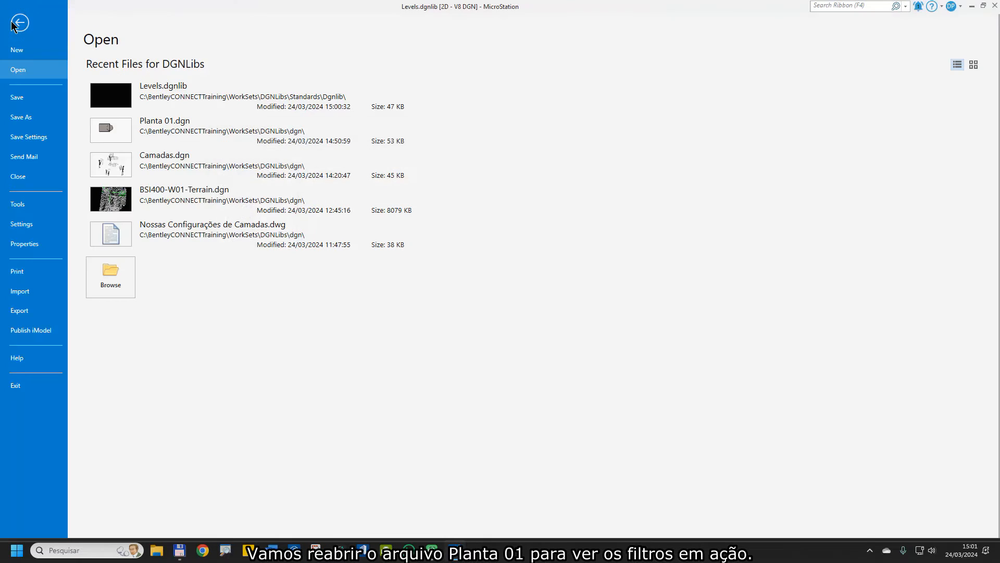
pyautogui.click(151, 134)
pyautogui.click(151, 134)
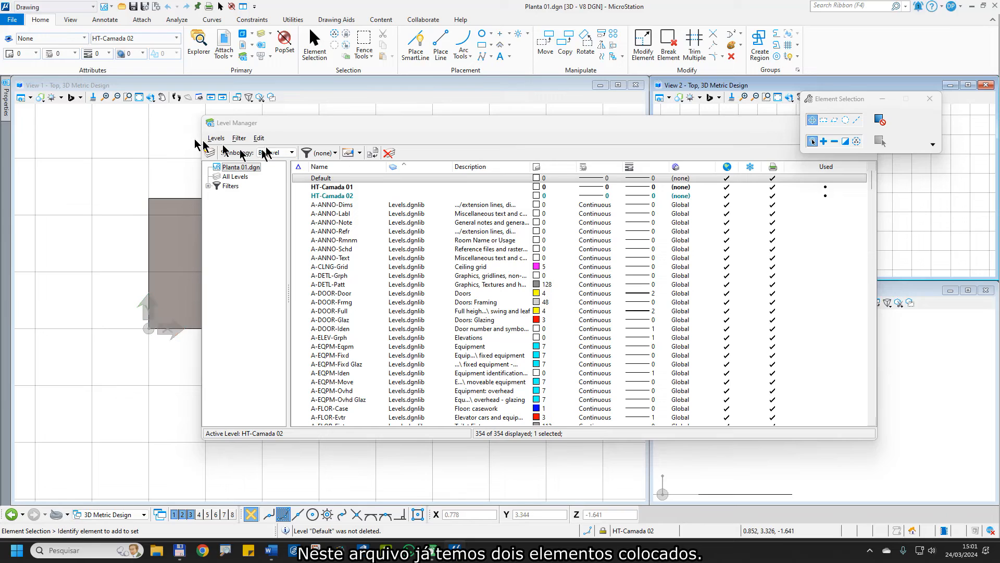
# Examine the levels listed by the library filters Arch, Civil, Em Uso and GEO, and expand Civil's nested filters
pyautogui.click(208, 187)
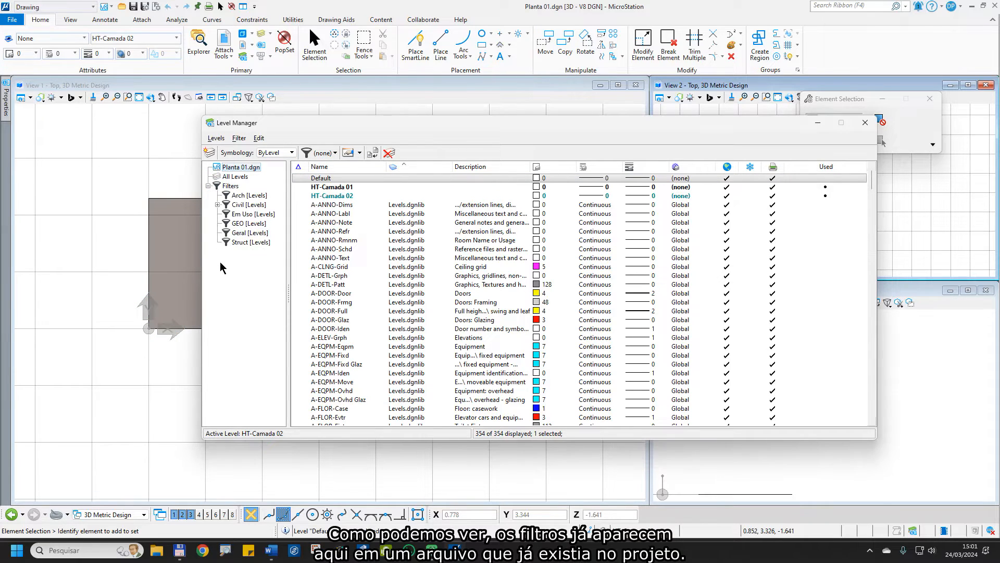
pyautogui.click(239, 196)
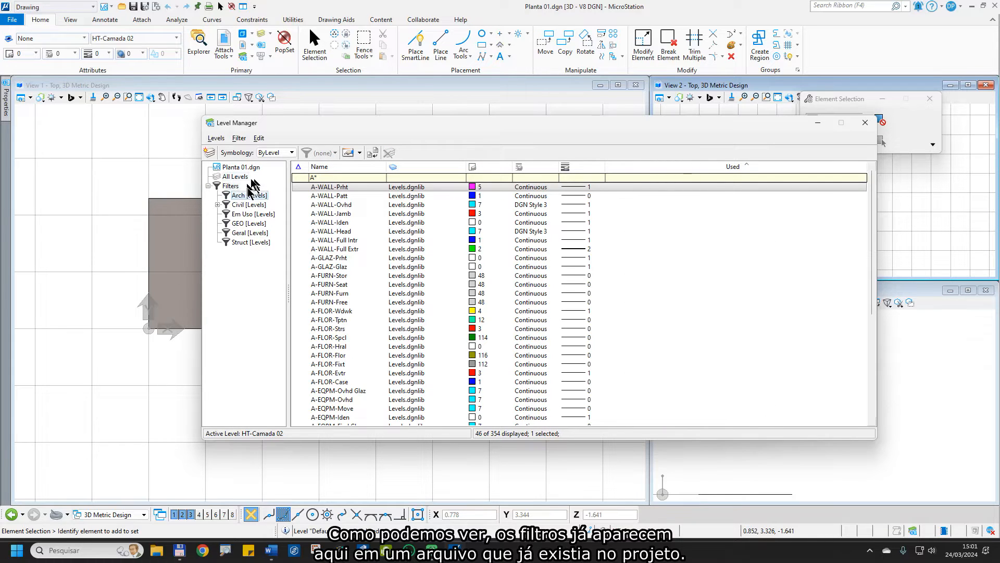
pyautogui.click(248, 205)
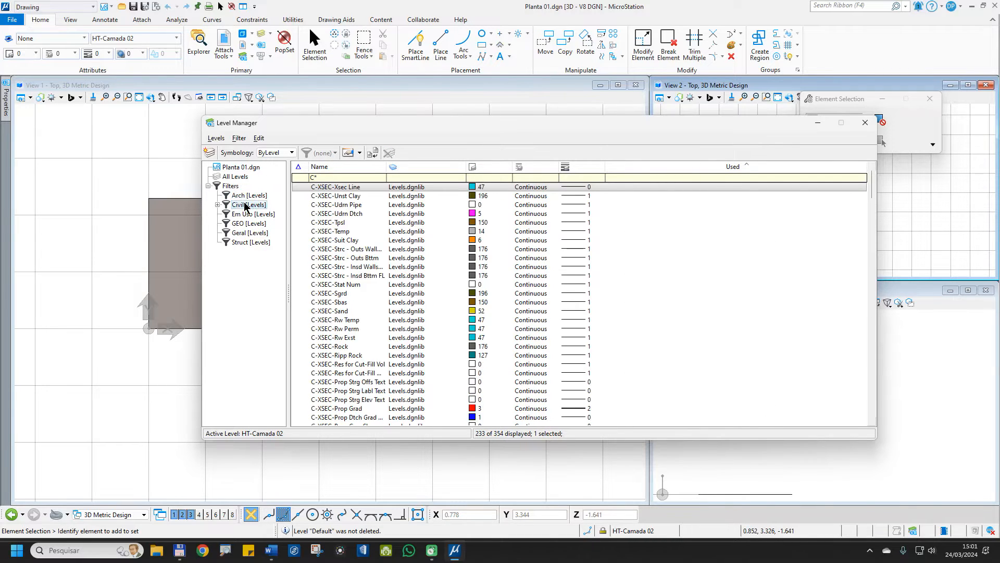
pyautogui.click(217, 205)
pyautogui.click(235, 271)
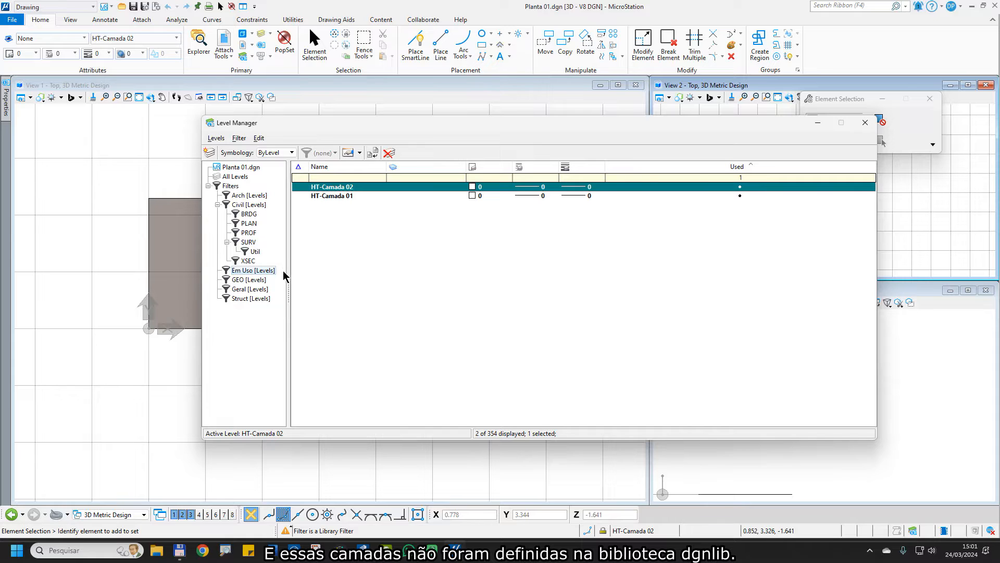
pyautogui.click(241, 282)
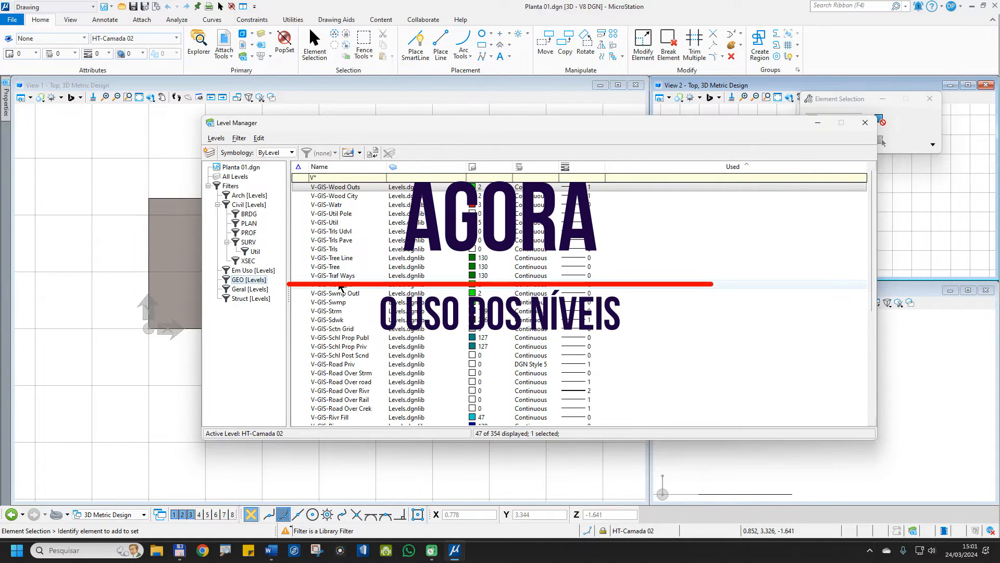
pyautogui.scroll(-7, 339, 271)
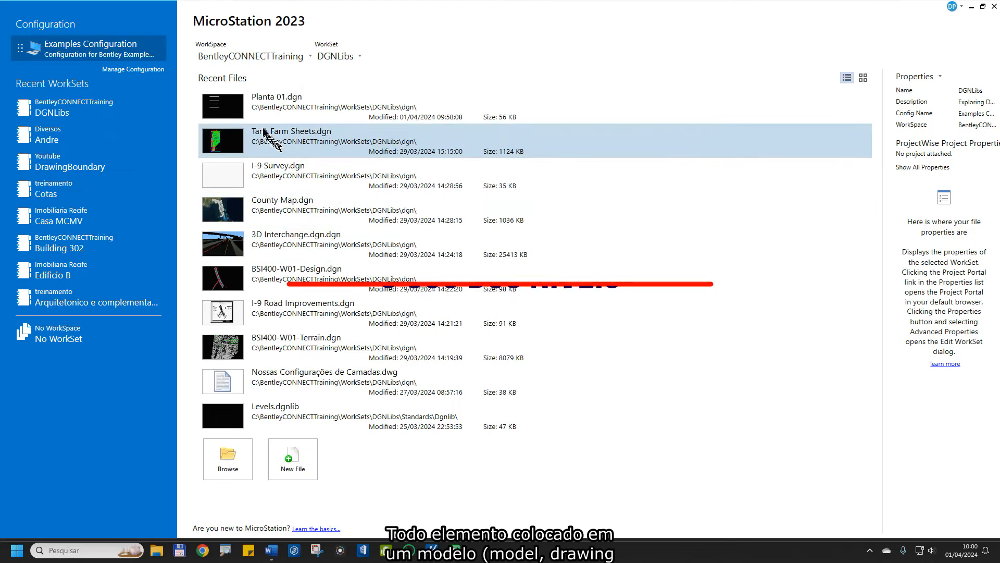
# Open Planta 01.dgn from the DGNLibs WorkSet's recent files and make C-SURV-E Strc the active level
pyautogui.click(256, 111)
pyautogui.doubleClick(254, 106)
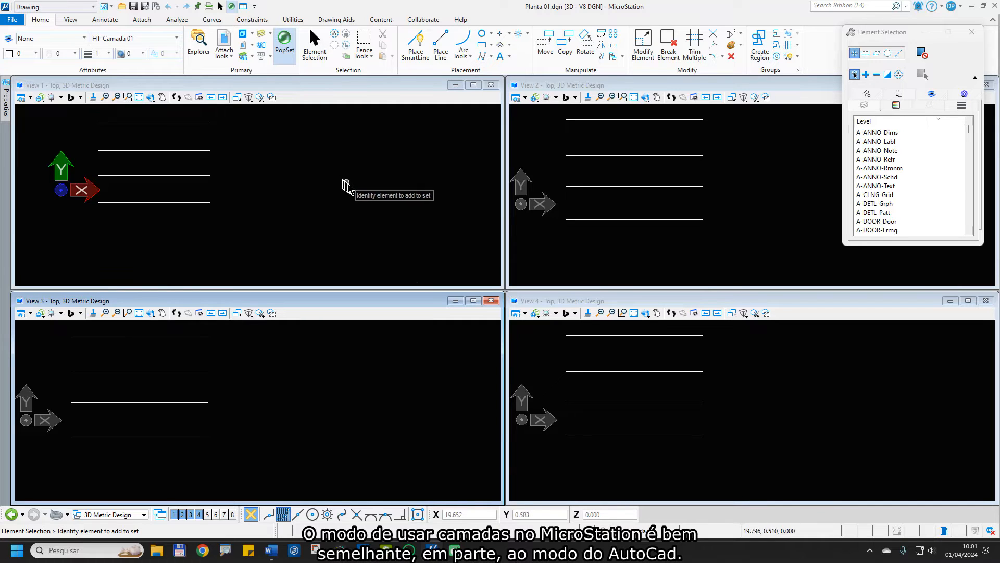
pyautogui.click(122, 40)
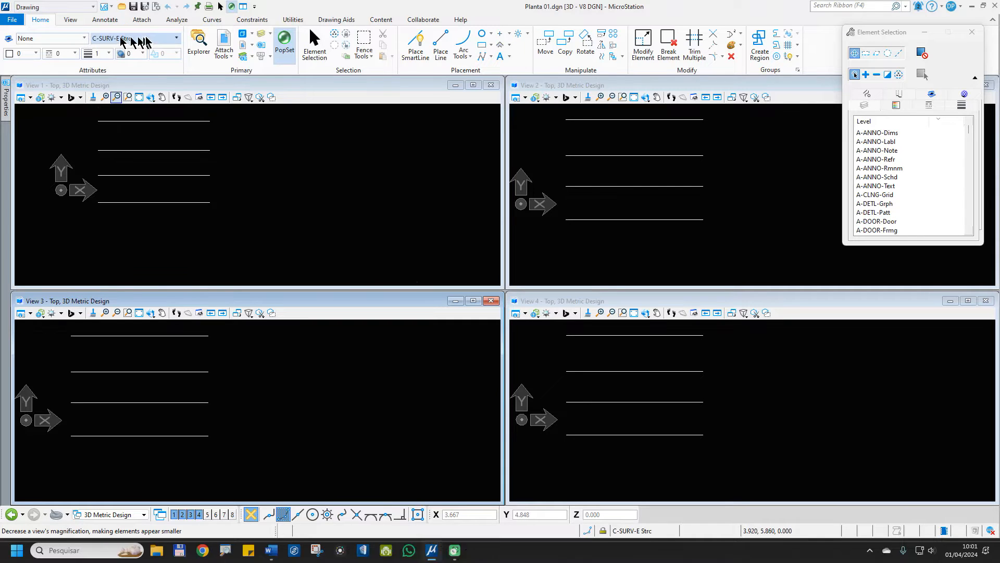
# Examine the active level list from its beginning to identify which levels contain elements
pyautogui.click(133, 37)
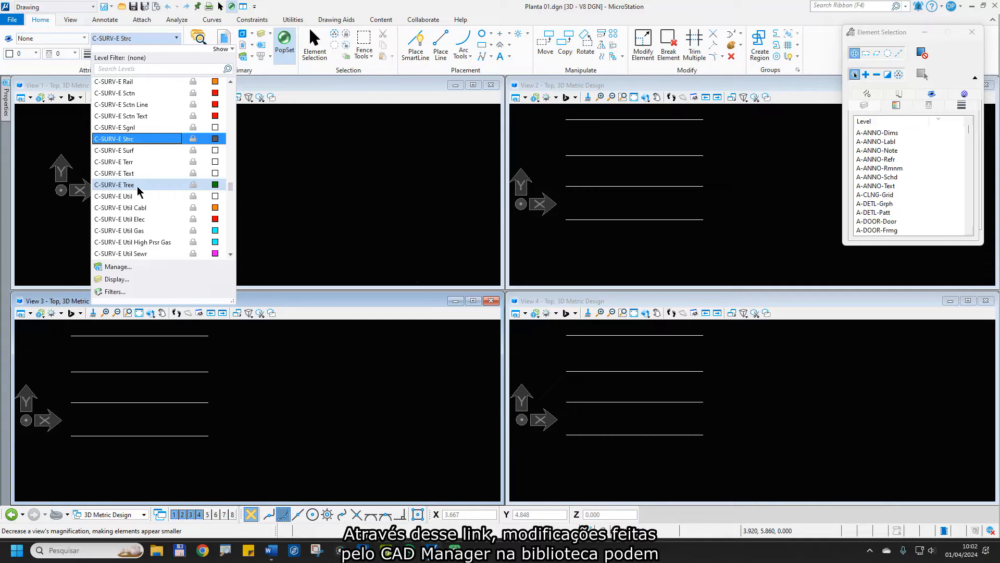
pyautogui.scroll(-3, 138, 181)
pyautogui.scroll(9, 138, 180)
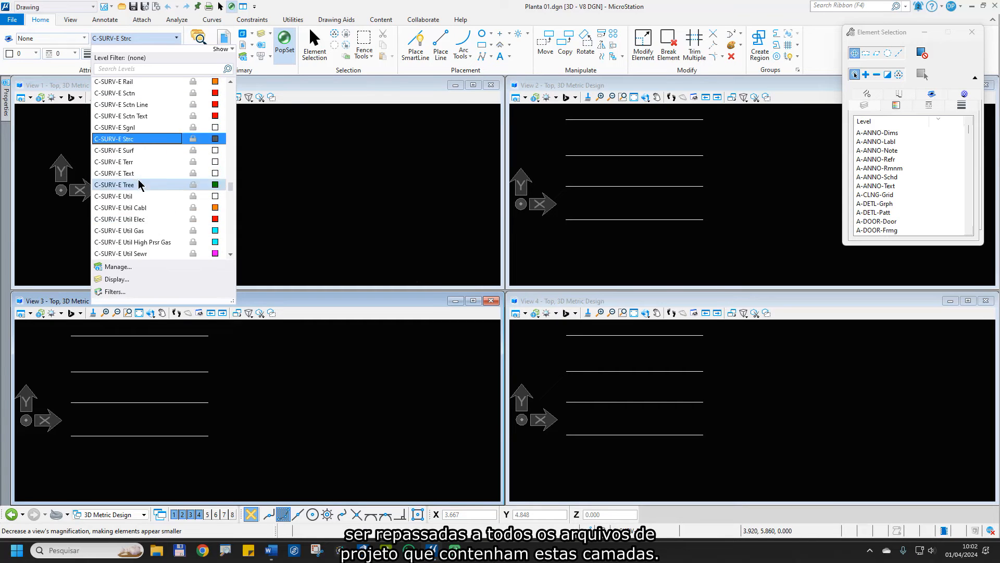
pyautogui.scroll(8, 137, 176)
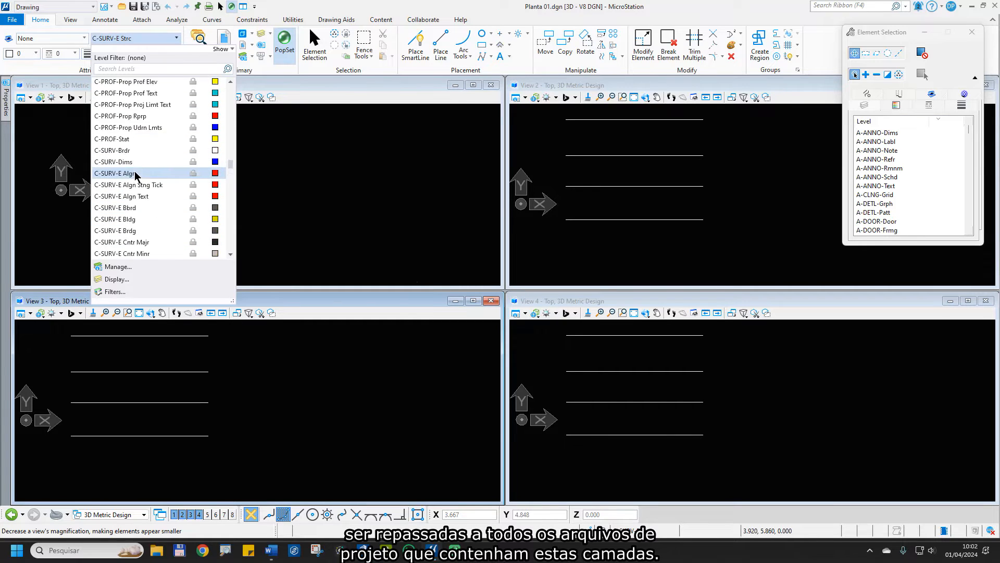
pyautogui.moveTo(230, 163); pyautogui.dragTo(230, 77)
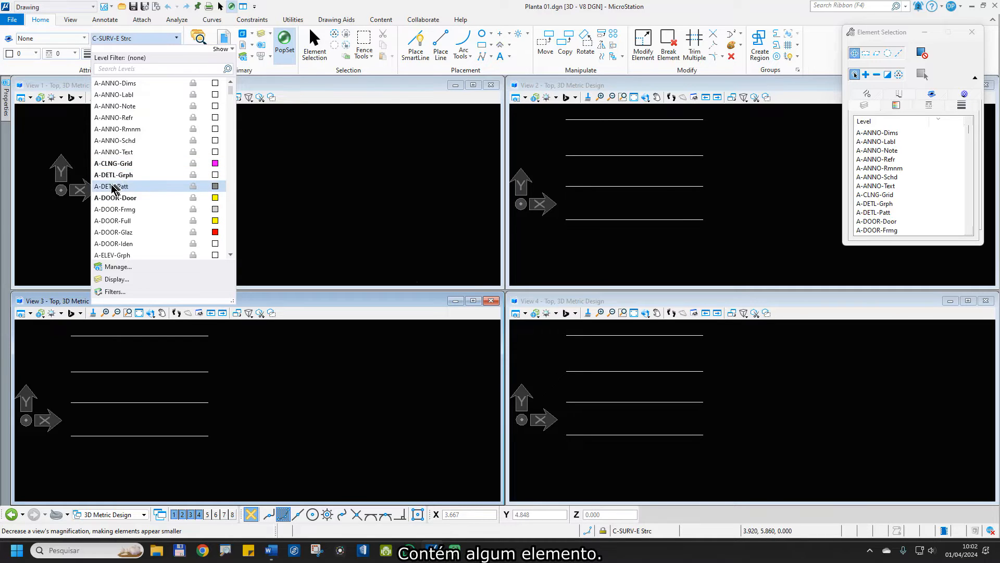
pyautogui.press('ctrl')
pyautogui.press('ctrl')
pyautogui.press('ctrl')
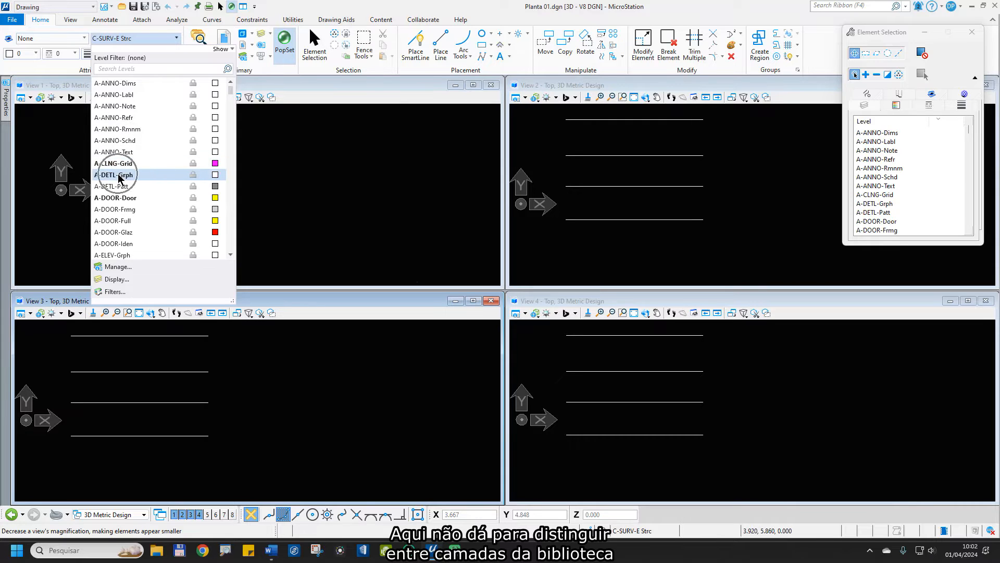
pyautogui.press('ctrl')
pyautogui.press('ctrl')
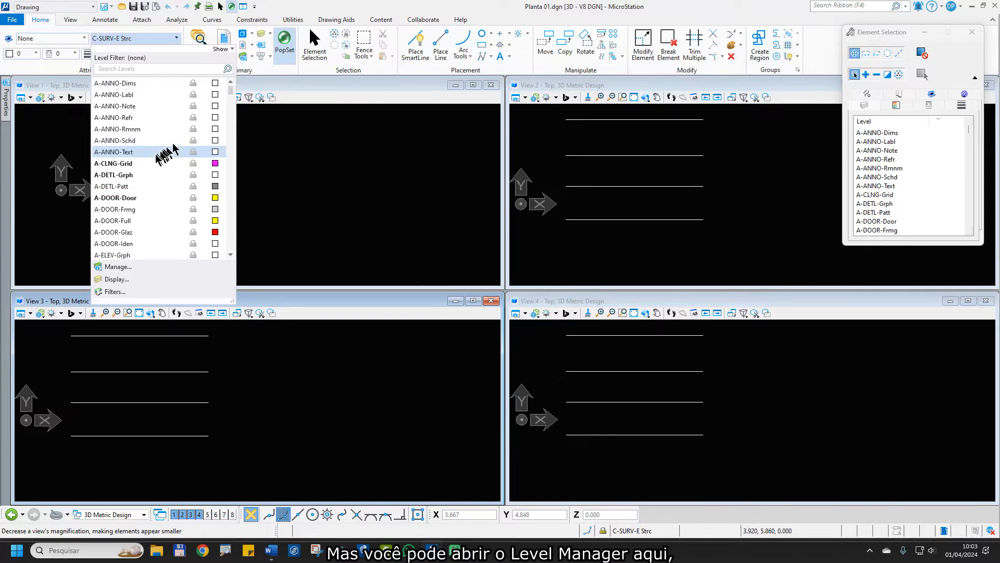
pyautogui.press('ctrl')
pyautogui.press('ctrl')
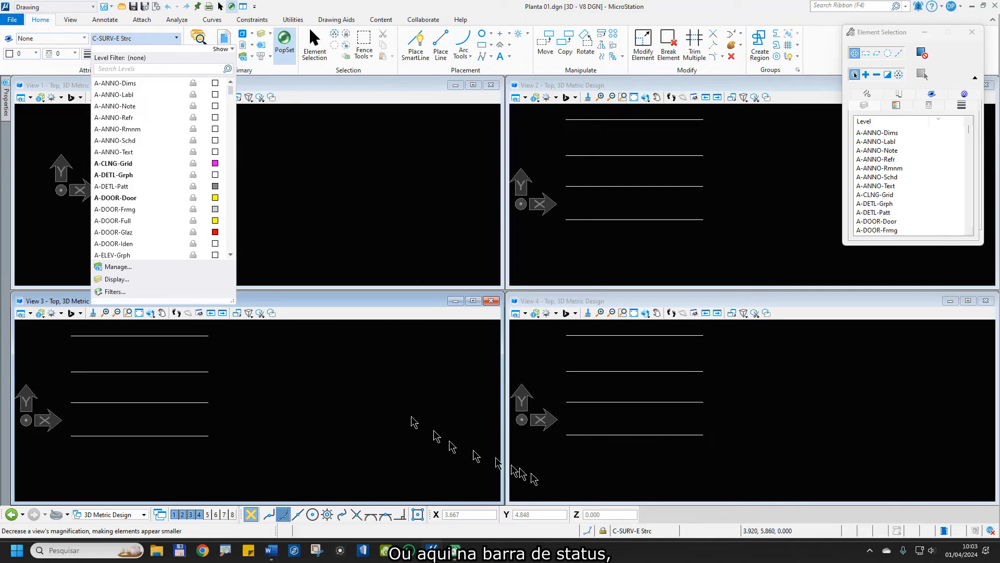
pyautogui.press('ctrl')
pyautogui.press('ctrl')
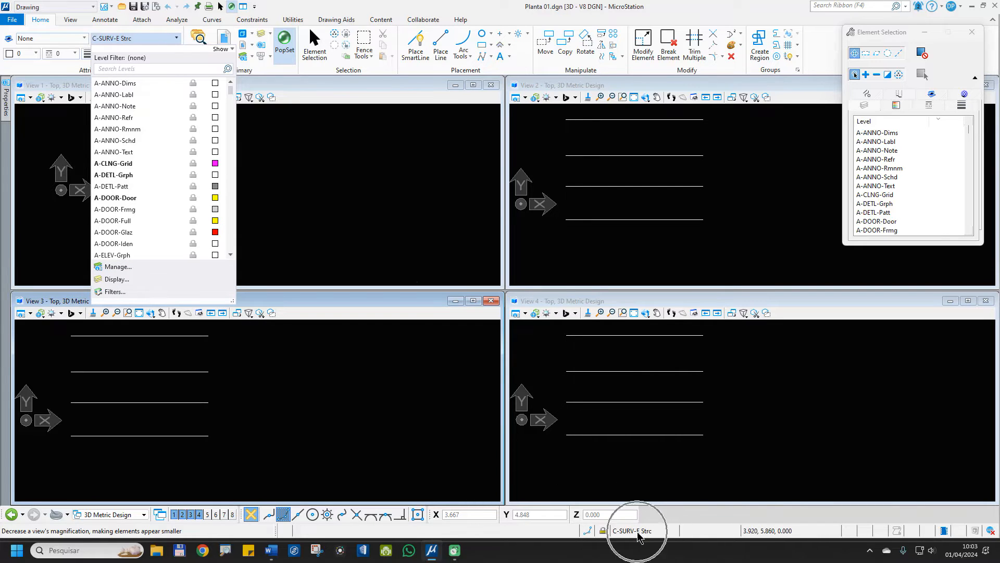
# Make A-ANNO-Note the active level from the Level Manager
pyautogui.click(284, 79)
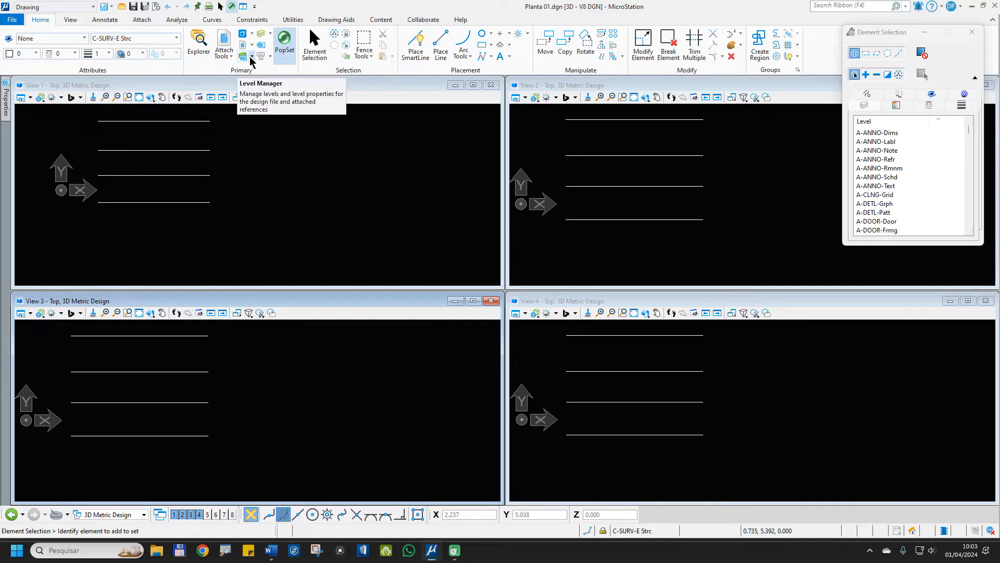
pyautogui.click(251, 59)
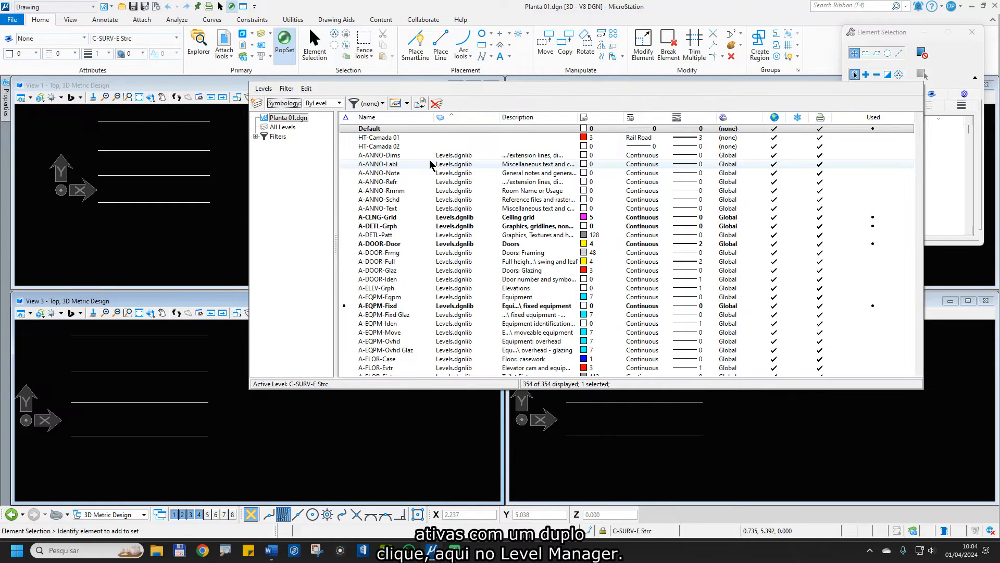
pyautogui.doubleClick(379, 174)
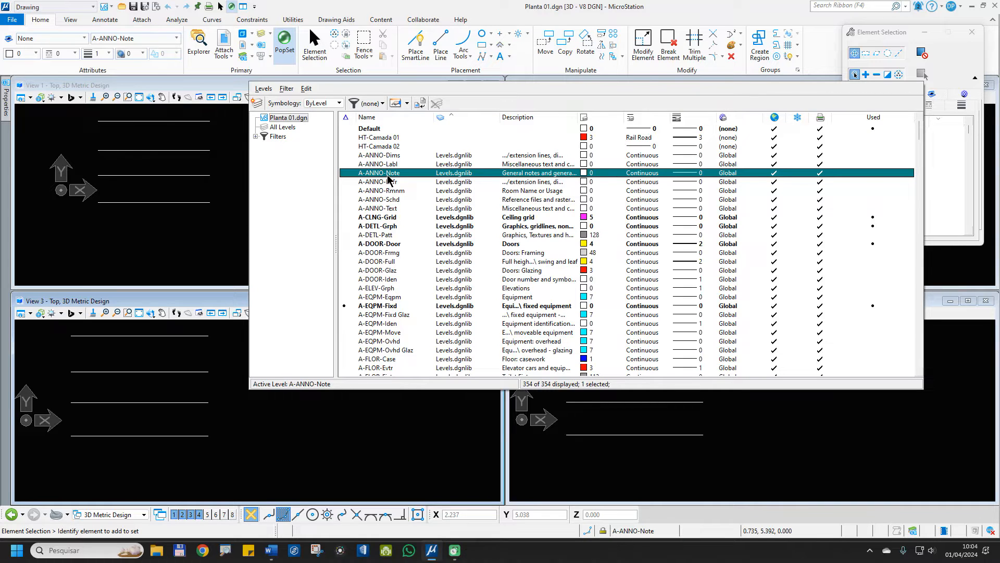
pyautogui.click(388, 181)
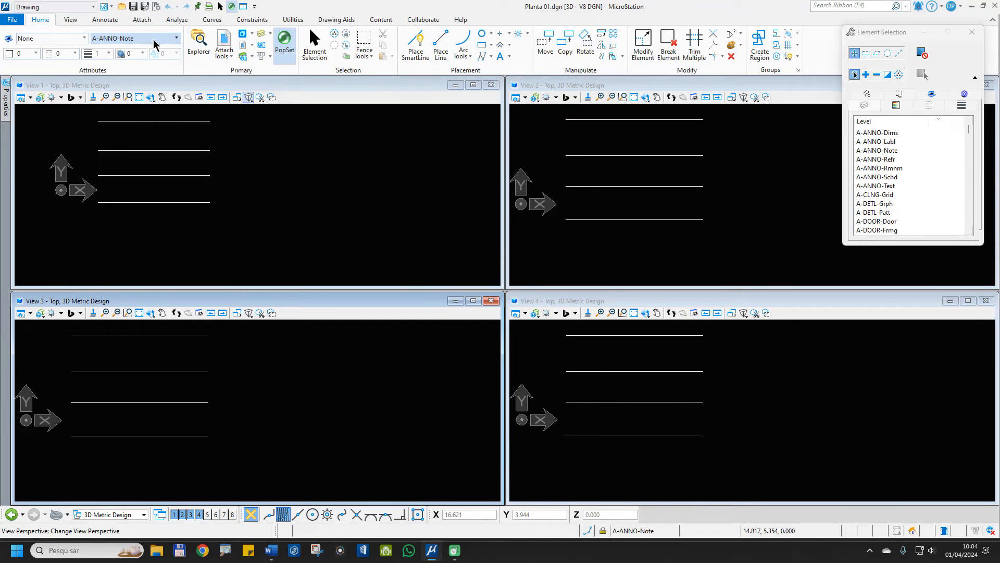
# Make HT-Camada 01 the active level in the Level Manager and set its color to 1 (blue)
pyautogui.click(242, 57)
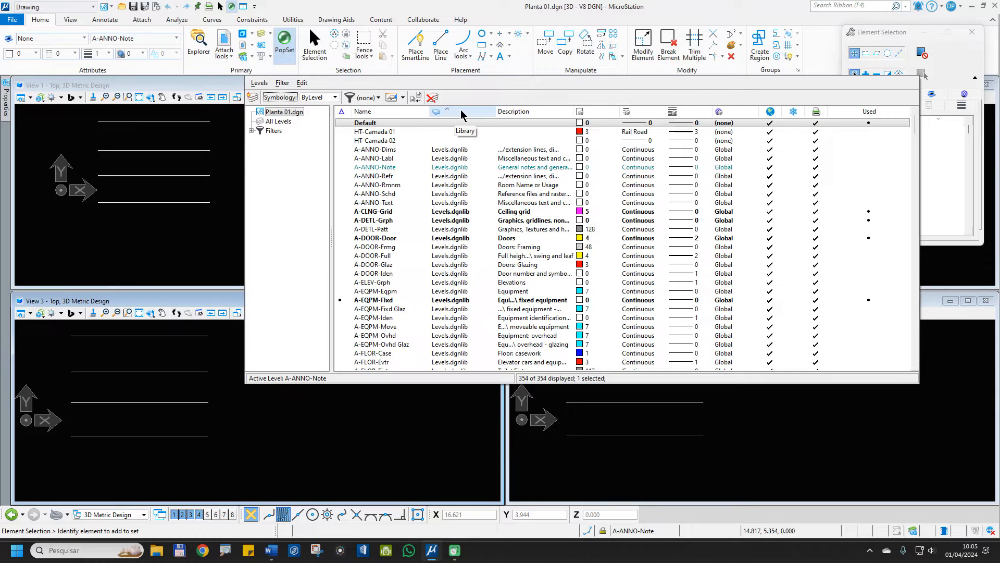
pyautogui.click(390, 133)
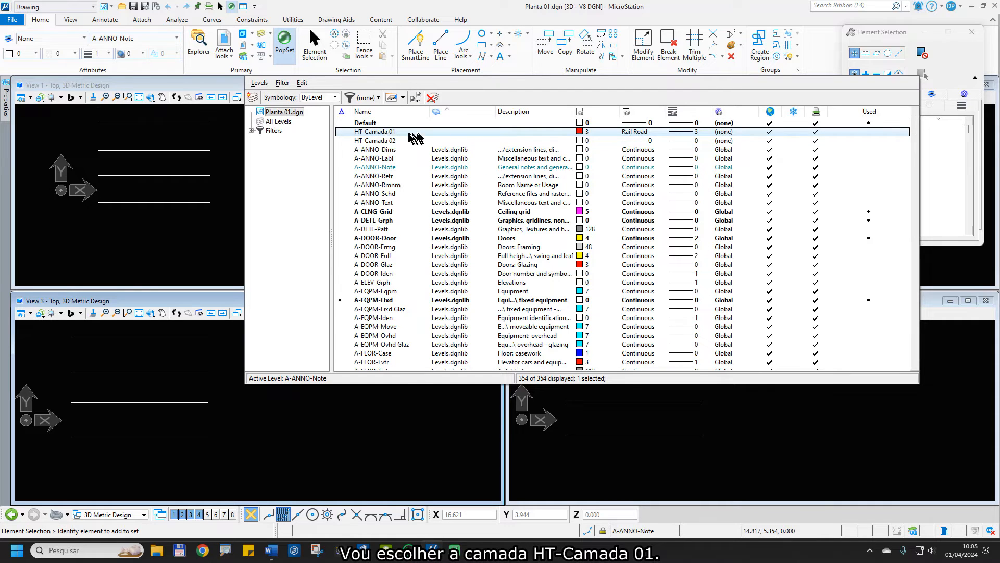
pyautogui.doubleClick(379, 132)
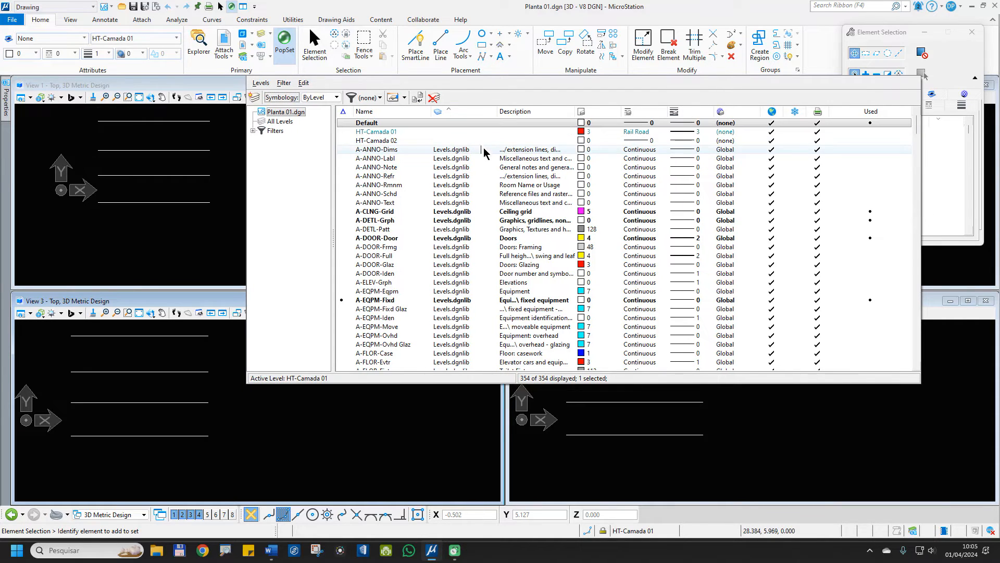
pyautogui.click(584, 132)
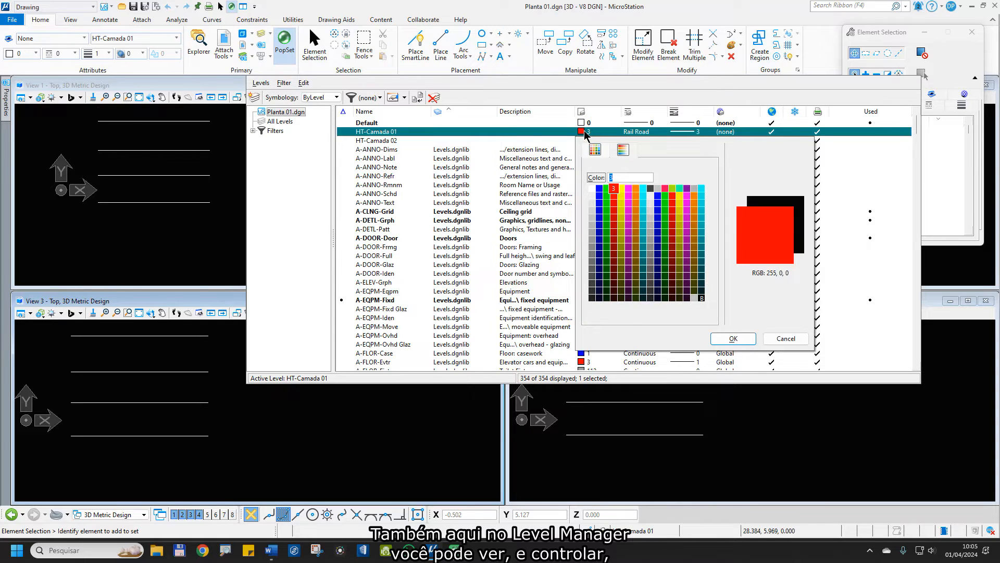
pyautogui.click(599, 189)
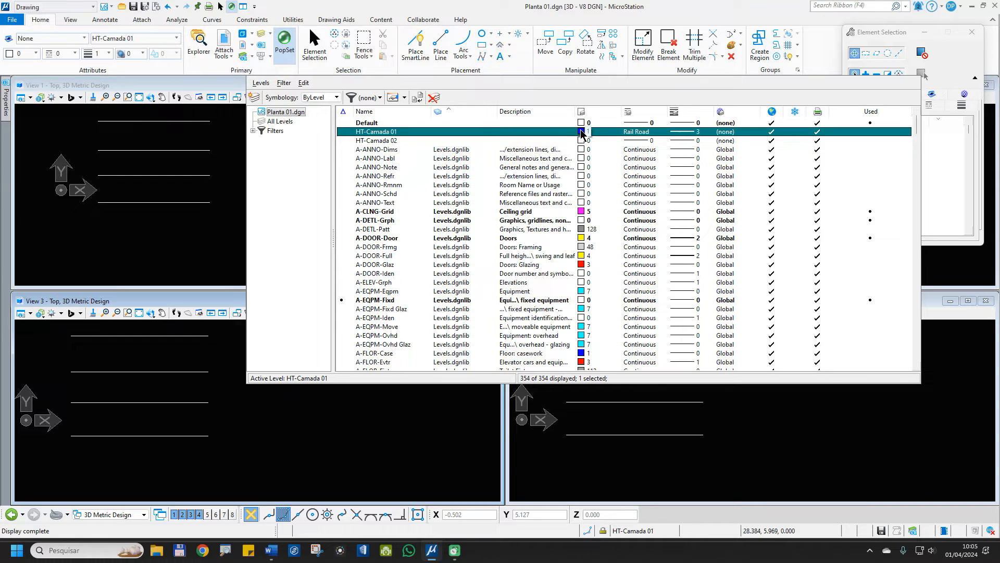
# Set the line weight of level HT-Camada 01 to 1 in the Level Manager
pyautogui.click(686, 132)
pyautogui.click(693, 169)
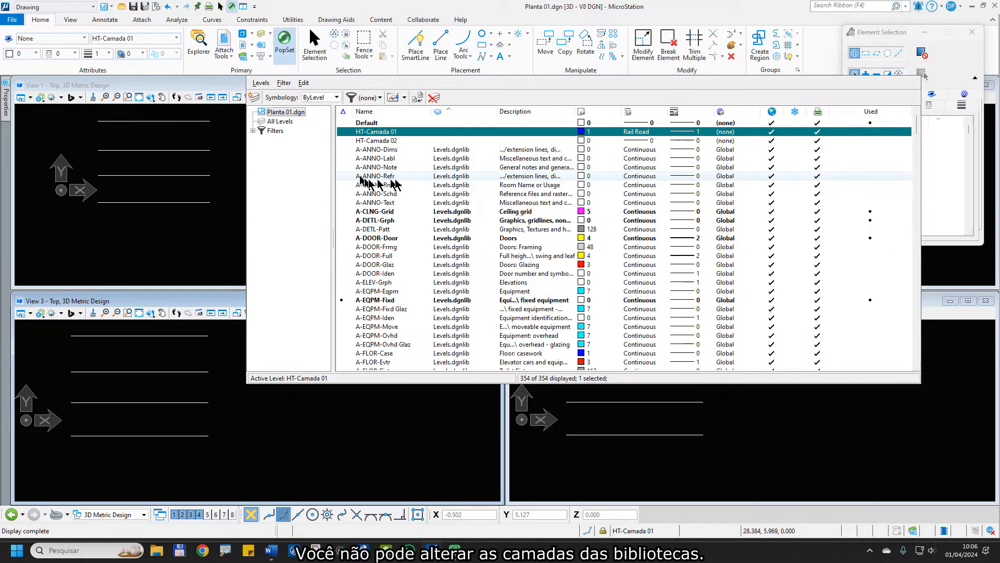
# Try to change the library level A-ANNO-Note to color 1 and line style DGN Style 4
pyautogui.click(582, 167)
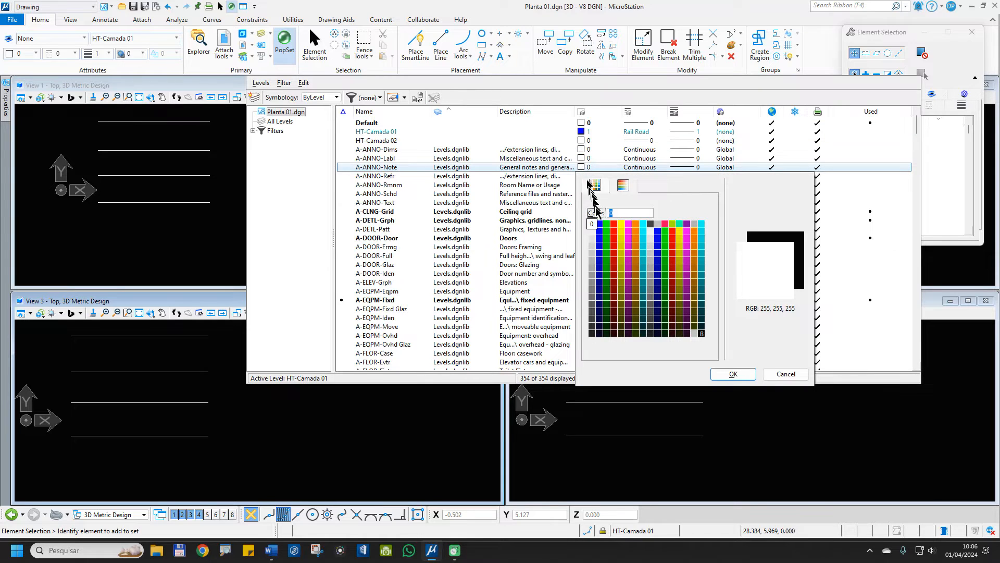
pyautogui.click(599, 224)
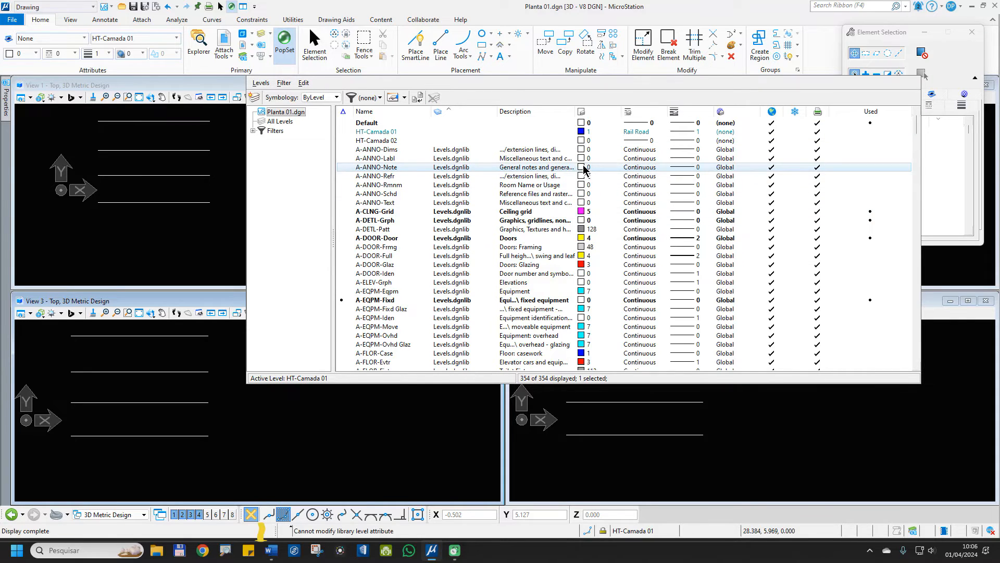
pyautogui.click(644, 167)
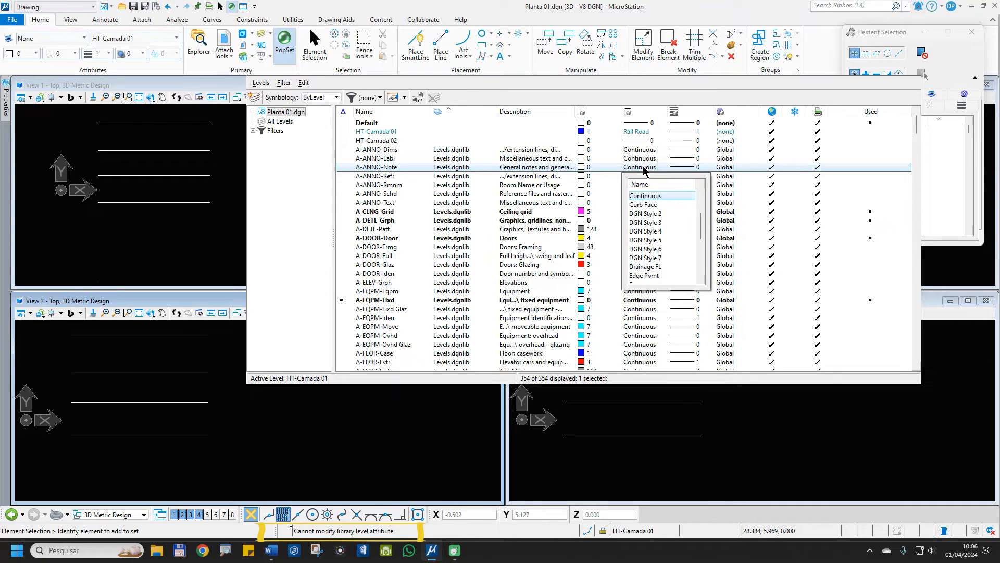
pyautogui.click(646, 230)
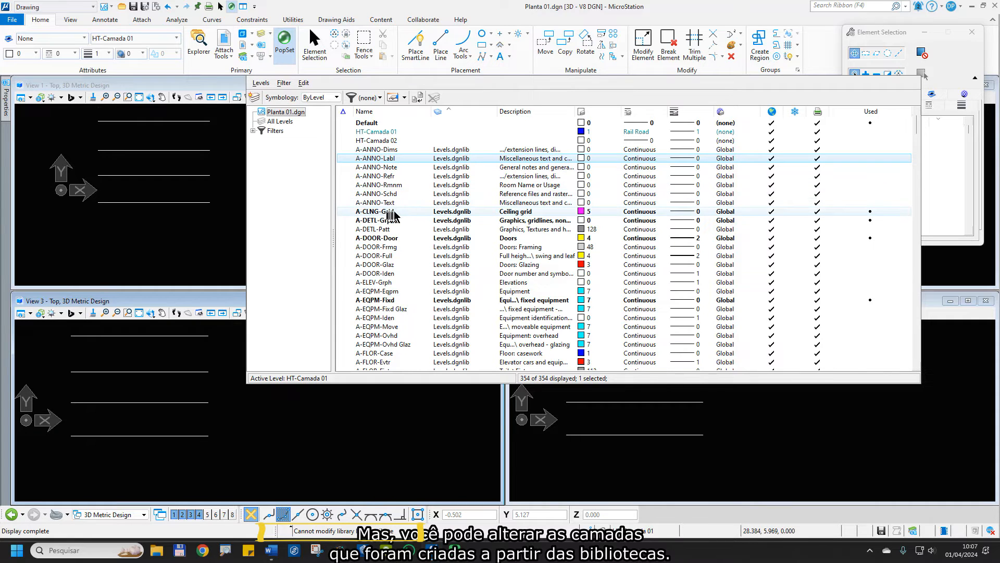
# Override the ByLevel attributes of A-CLNG-Grid with color 1, line style 3 and weight 2
pyautogui.click(583, 211)
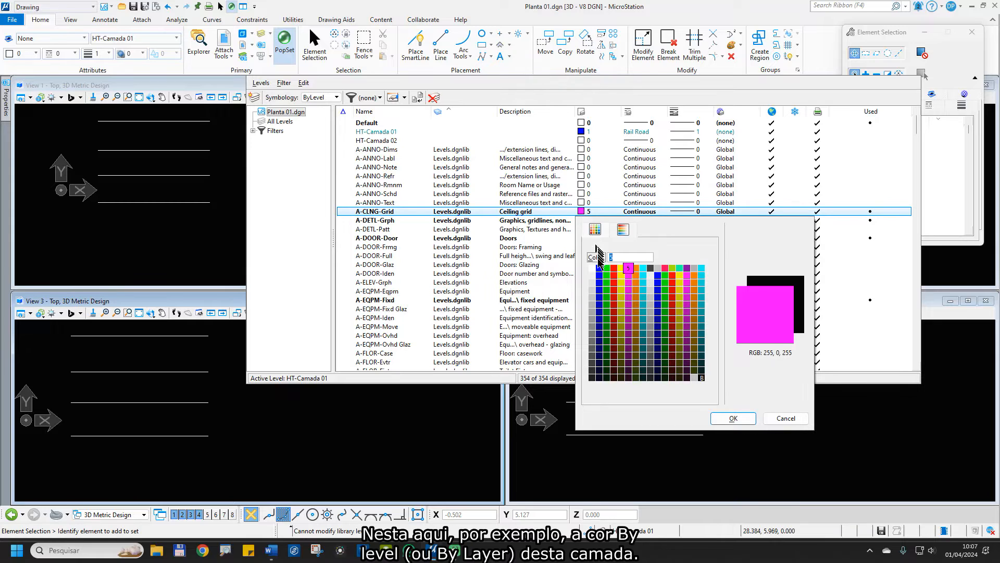
pyautogui.click(598, 268)
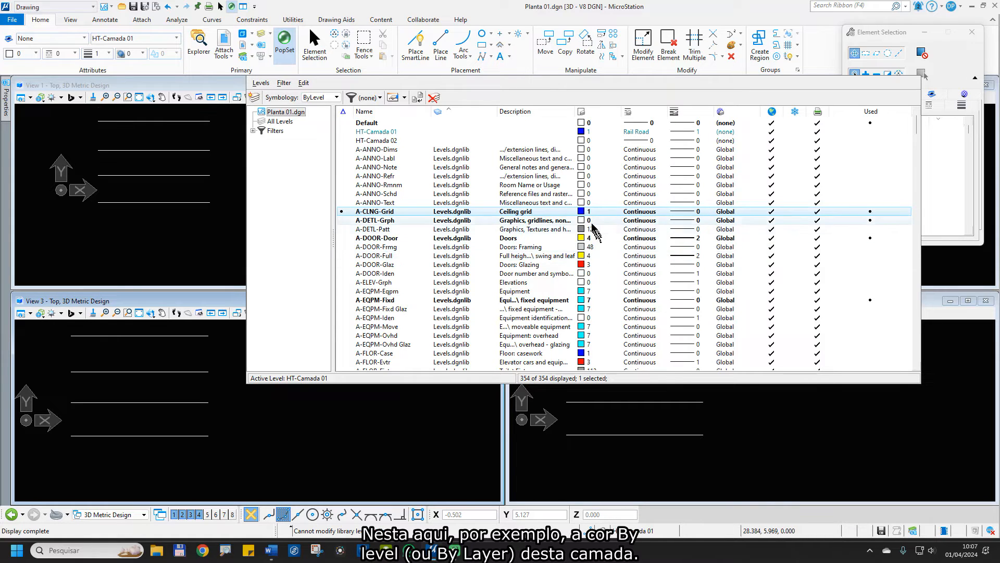
pyautogui.click(633, 211)
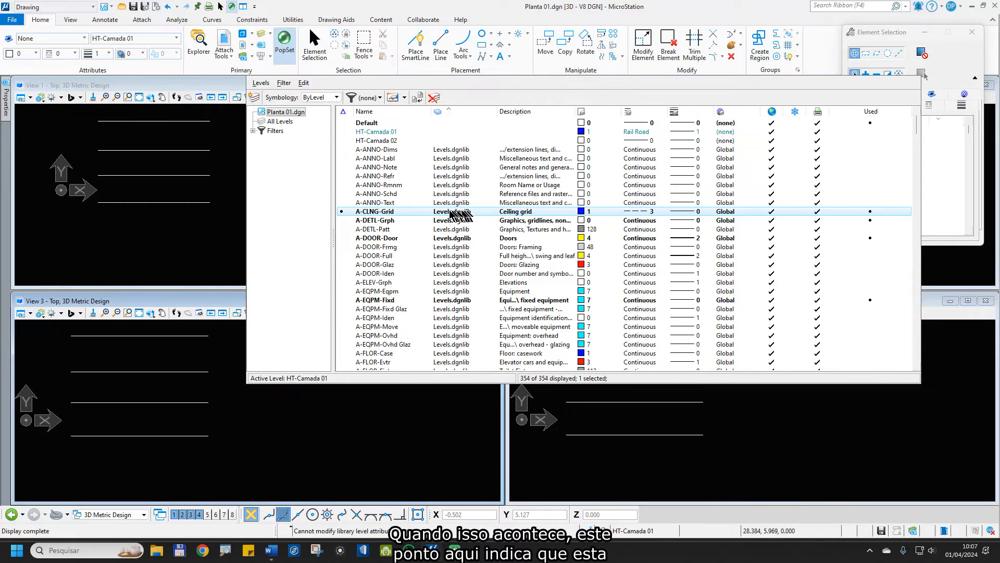
pyautogui.click(341, 213)
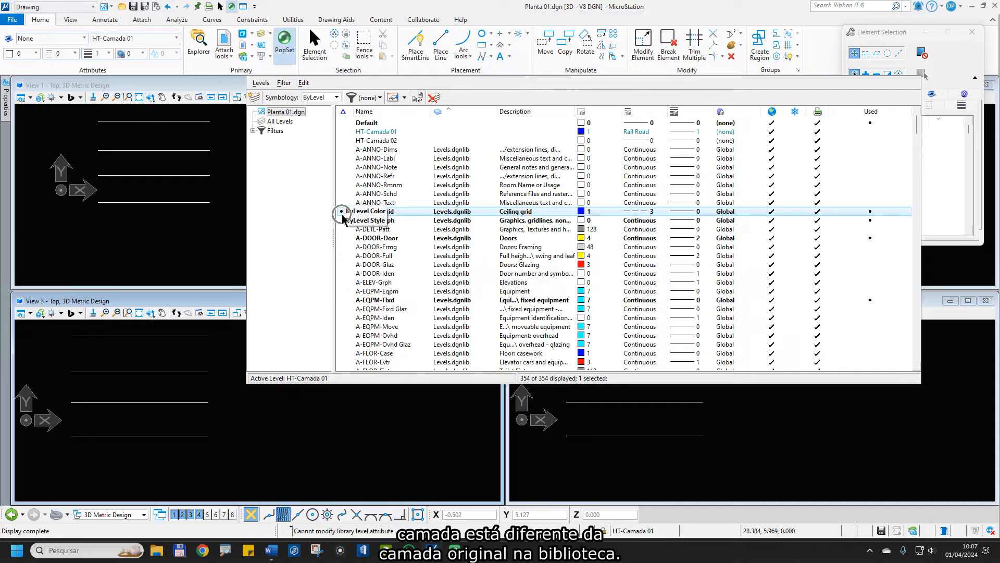
pyautogui.press('ctrl')
pyautogui.press('ctrl')
pyautogui.press('ctrl')
pyautogui.press('ctrl')
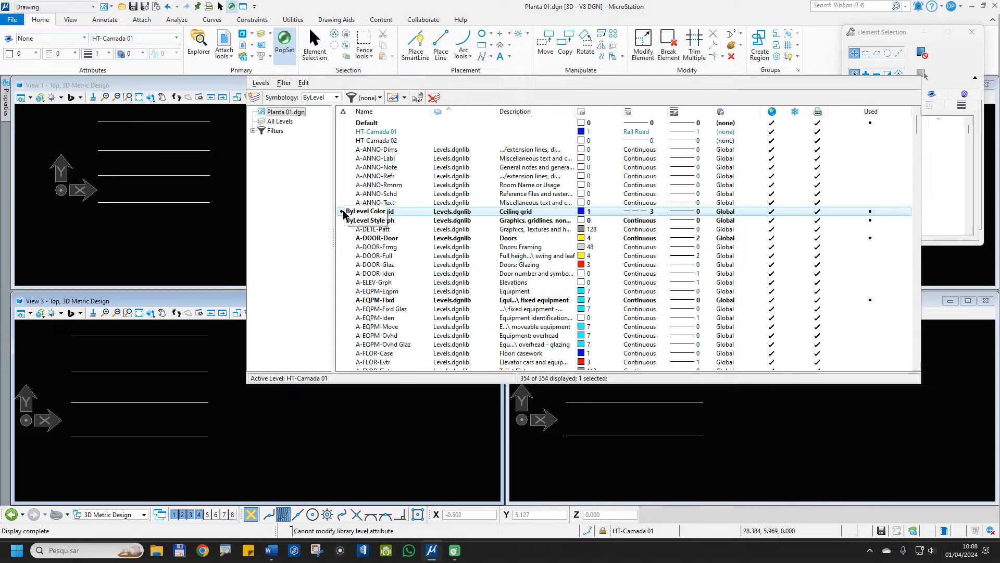
pyautogui.click(681, 213)
pyautogui.click(692, 257)
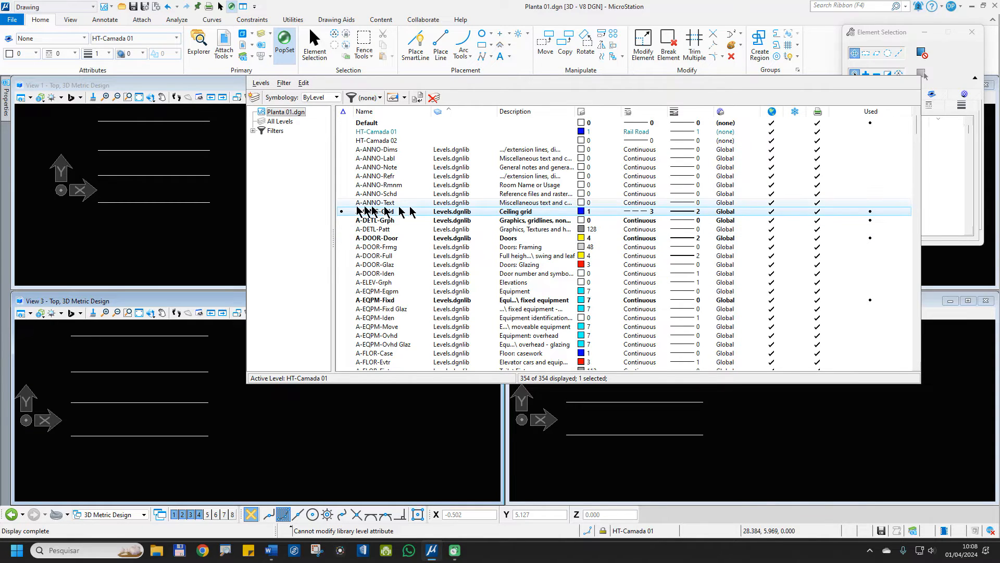
# Check which A-CLNG-Grid attributes differ from the library, and update the drawing's levels from the library
pyautogui.moveTo(342, 214)
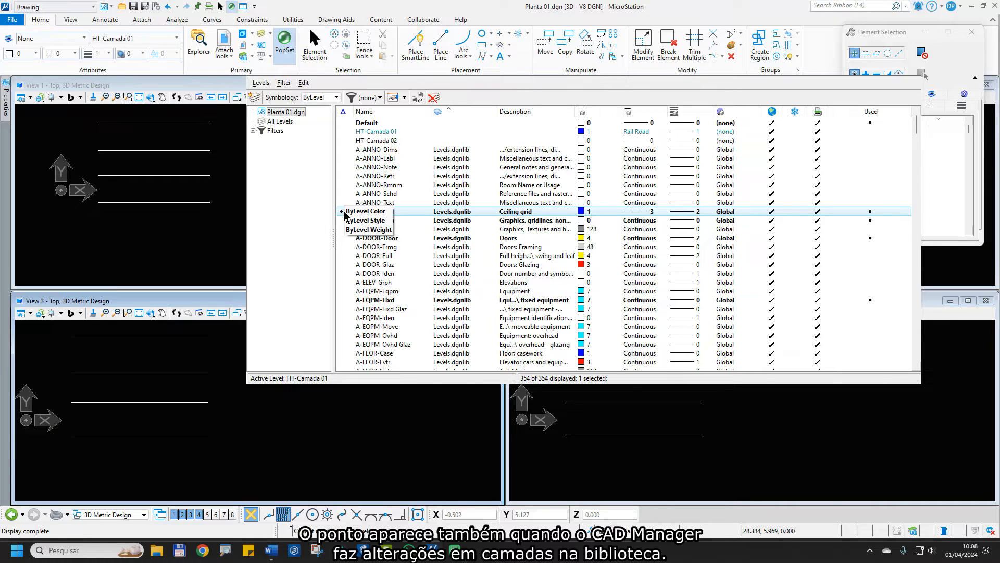
pyautogui.click(344, 213)
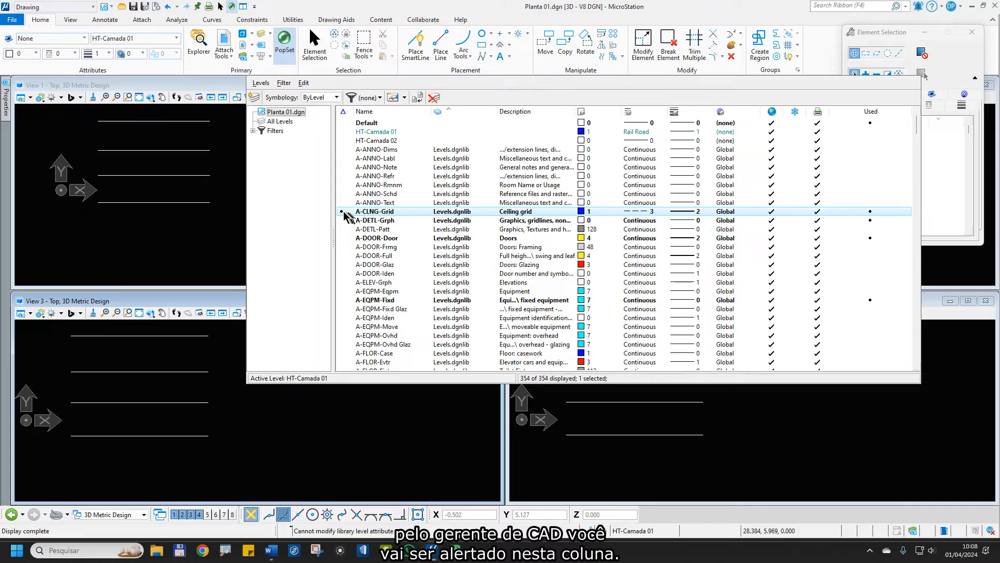
pyautogui.moveTo(342, 212)
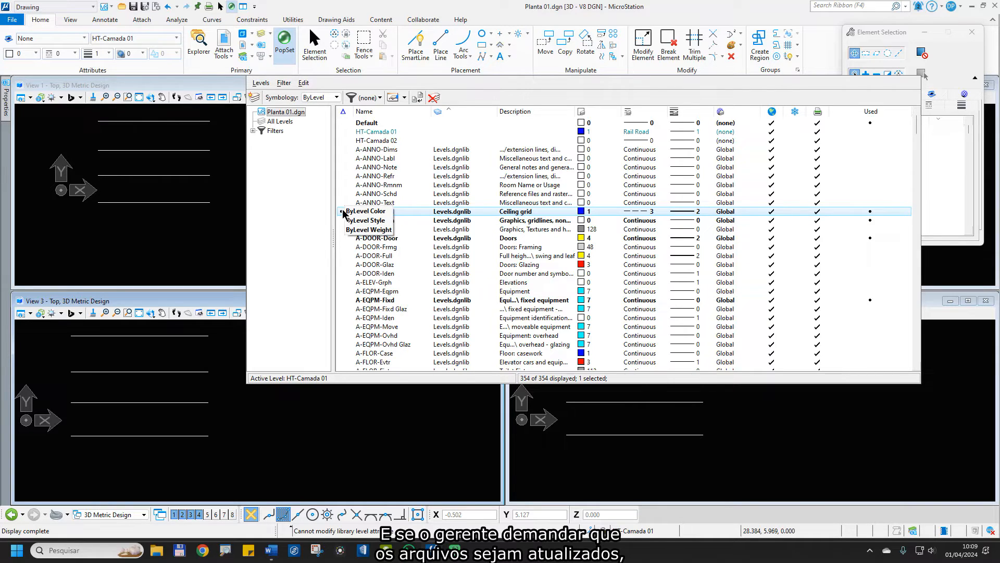
pyautogui.click(417, 99)
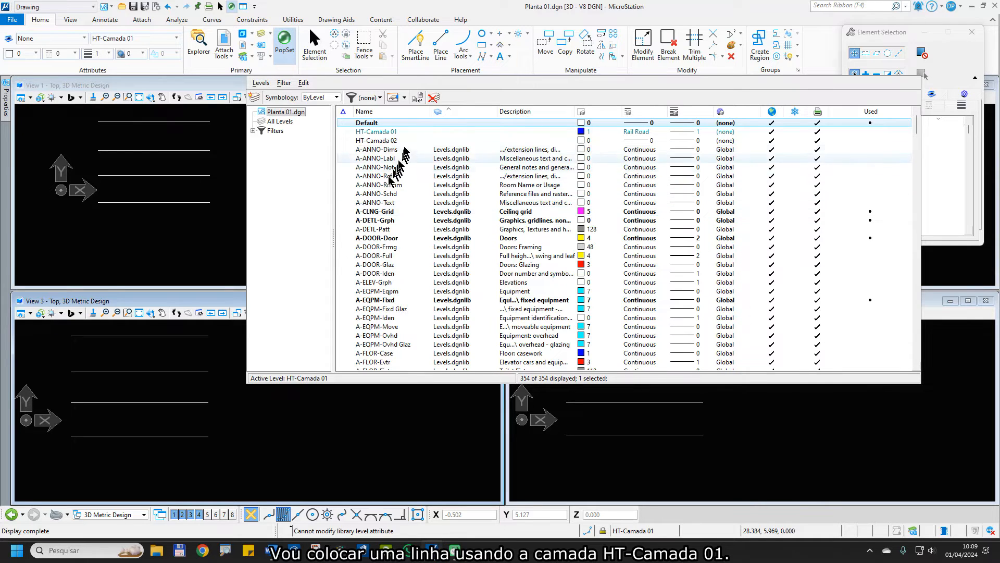
# Leave the Level Manager with HT-Camada 01 active and set the active color, line style and weight to ByLevel
pyautogui.click(374, 132)
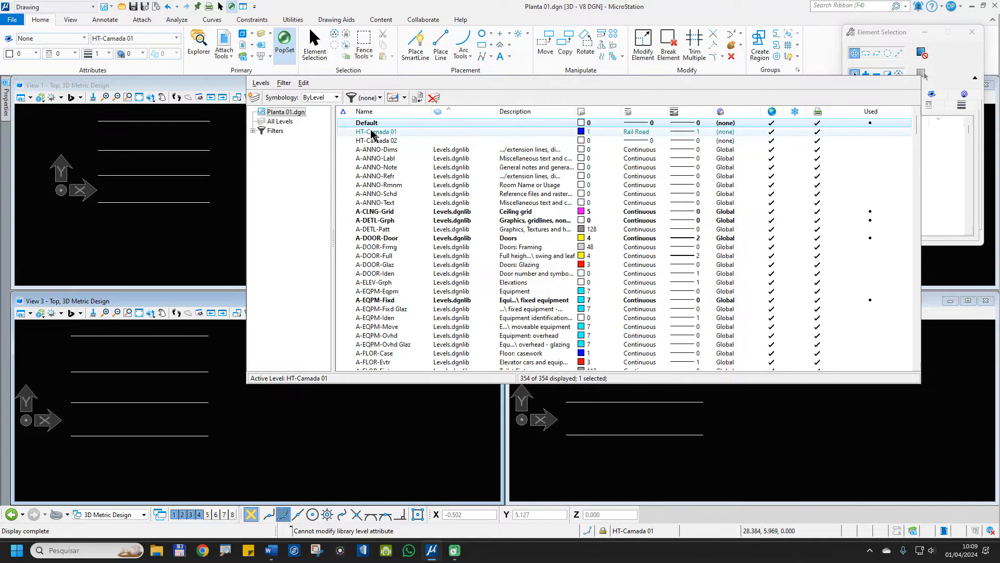
pyautogui.click(142, 39)
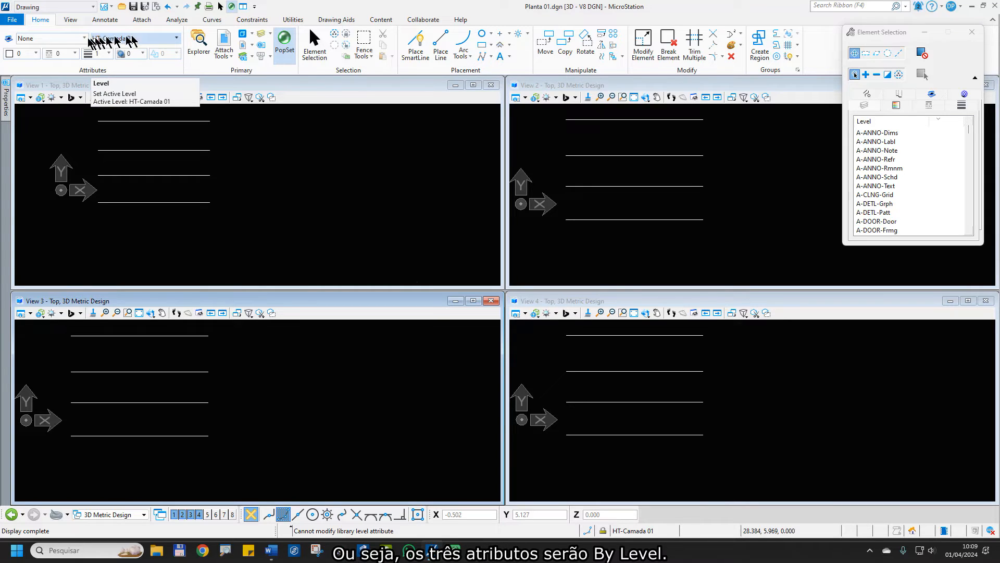
pyautogui.click(27, 54)
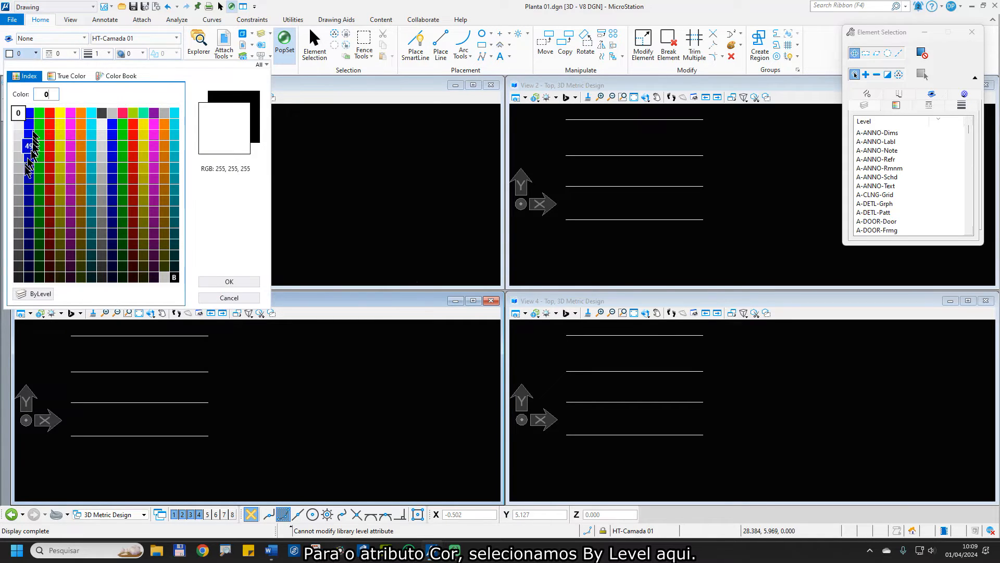
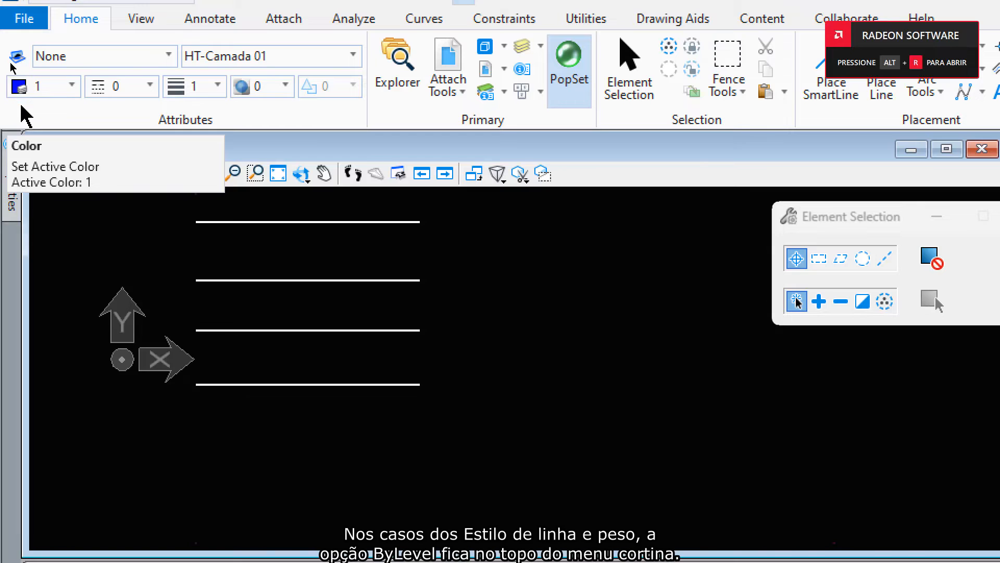
pyautogui.click(142, 97)
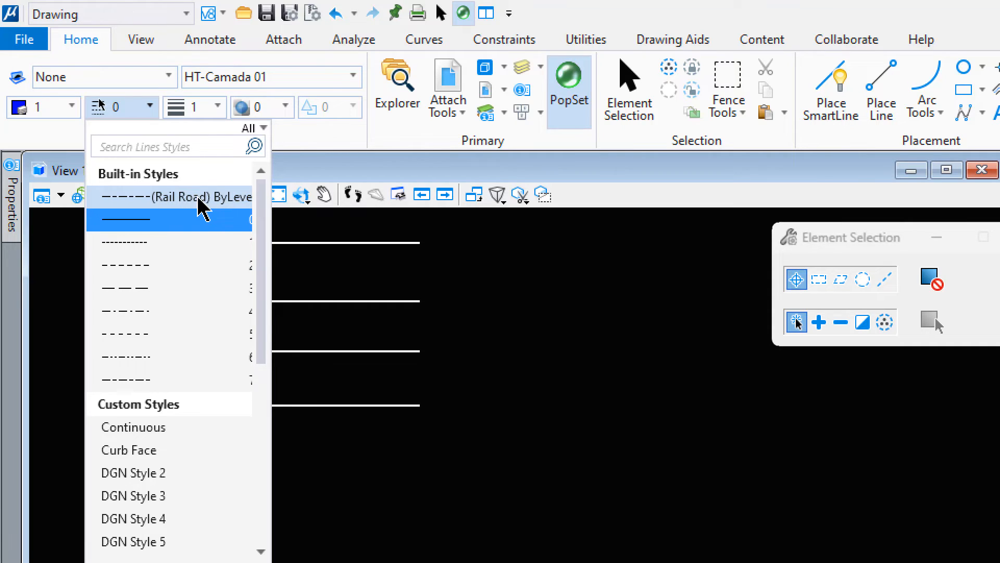
pyautogui.click(199, 198)
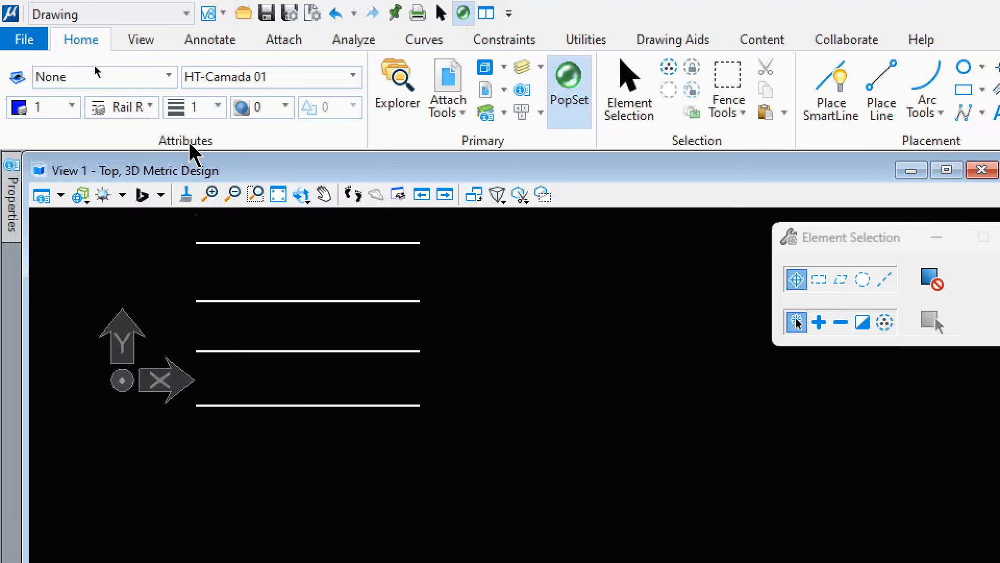
pyautogui.click(210, 109)
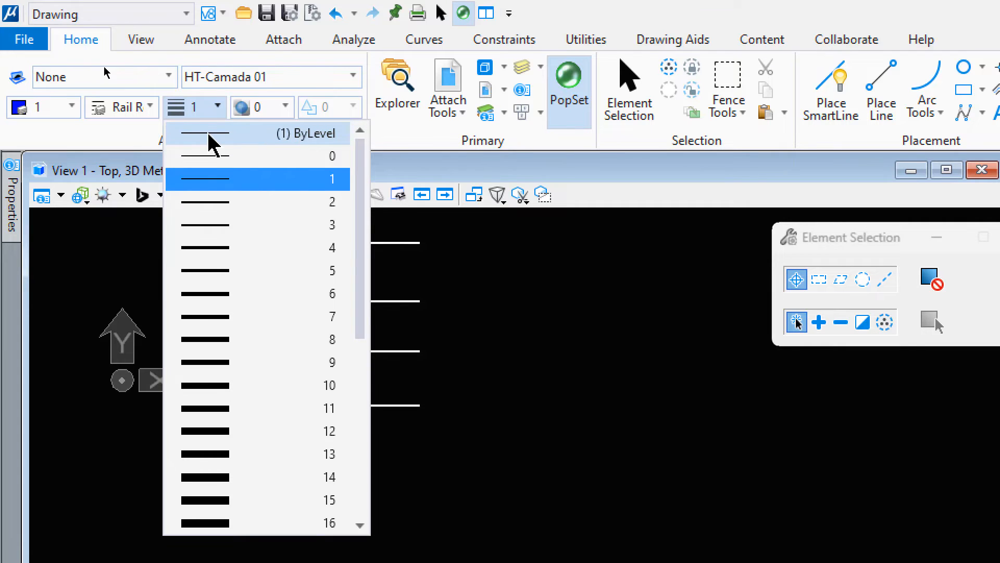
pyautogui.click(209, 134)
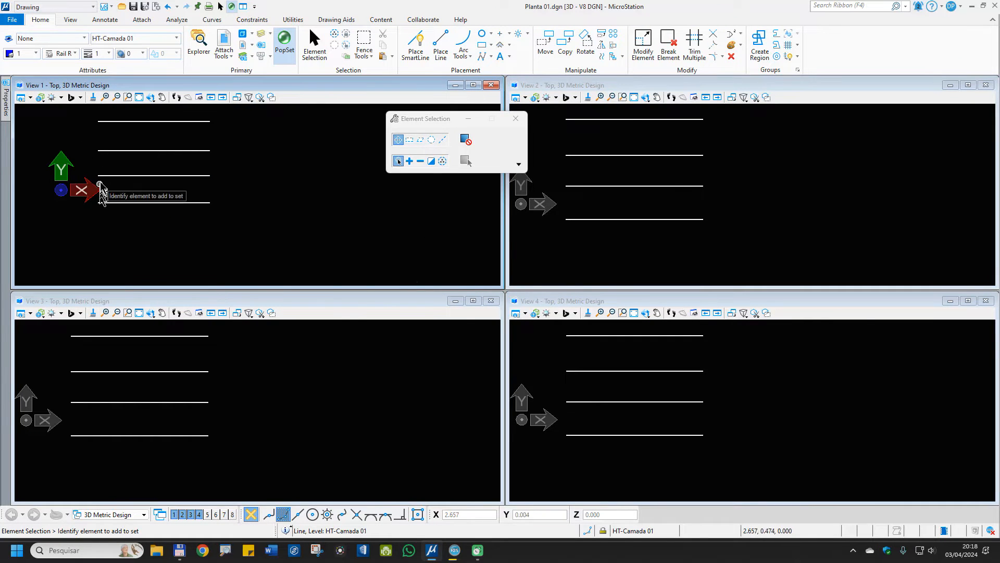
# Place a horizontal single-segment SmartLine in View 1 below the four existing lines, starting in line with their left ends
pyautogui.click(416, 45)
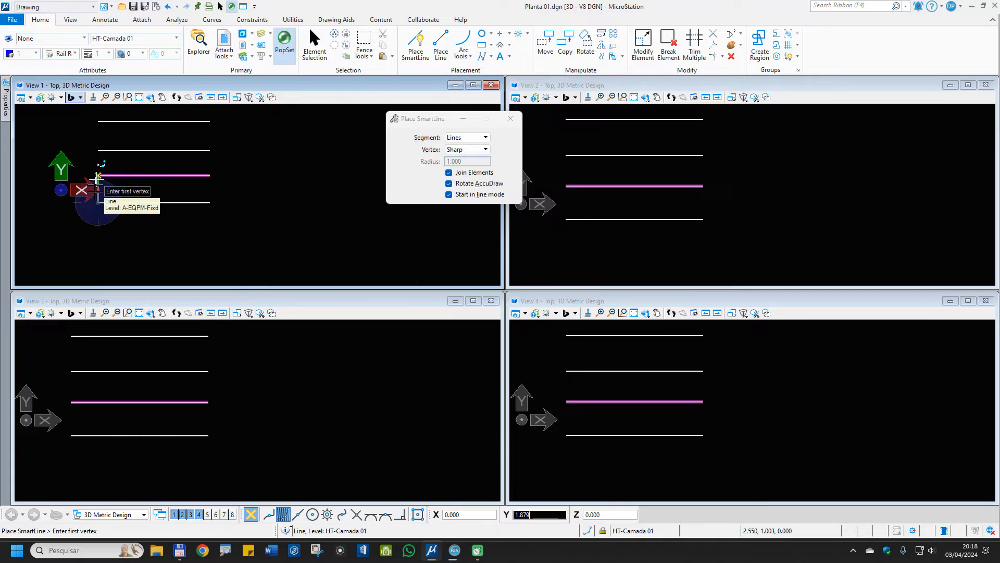
pyautogui.press('space')
pyautogui.click(98, 230)
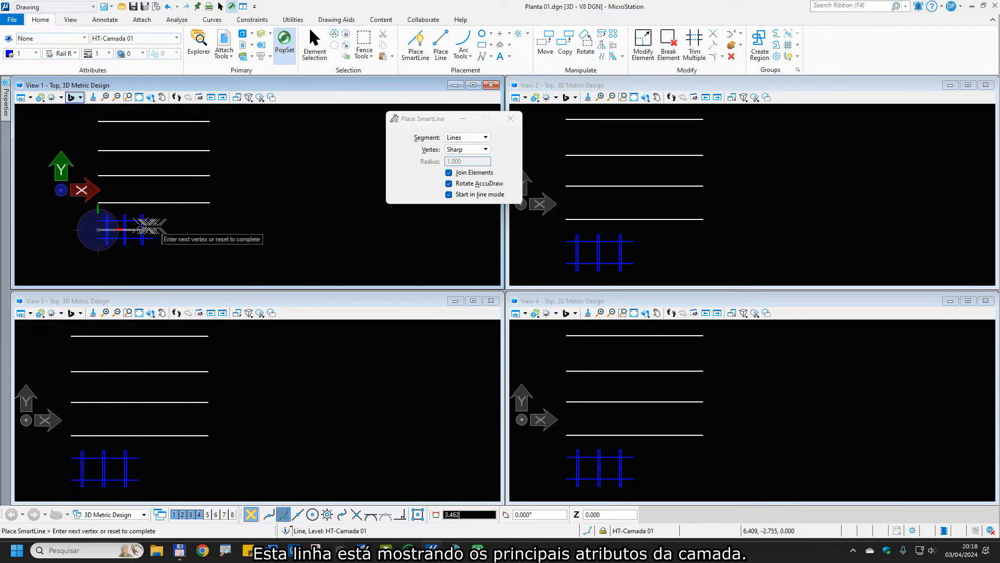
pyautogui.click(206, 226)
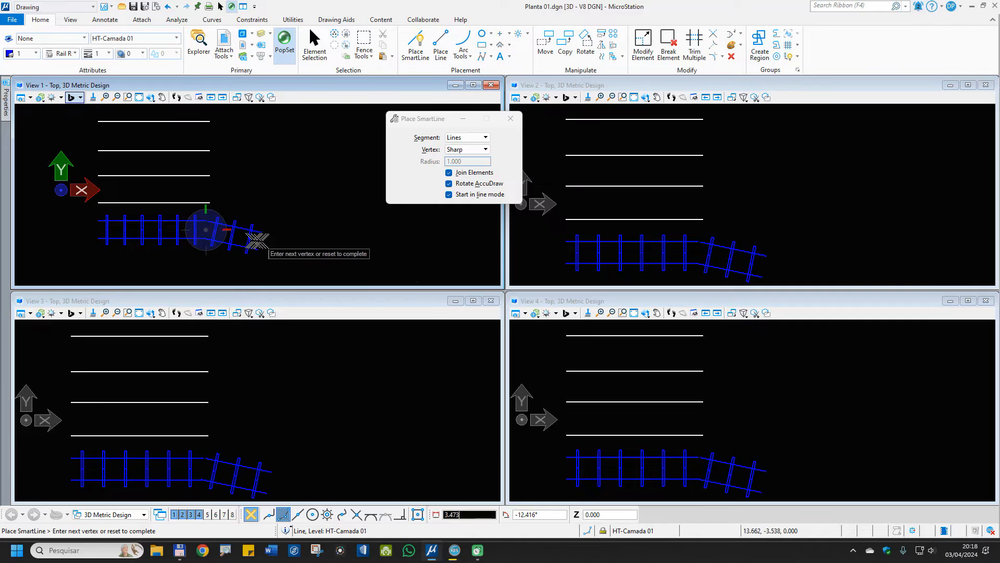
pyautogui.rightClick(341, 237)
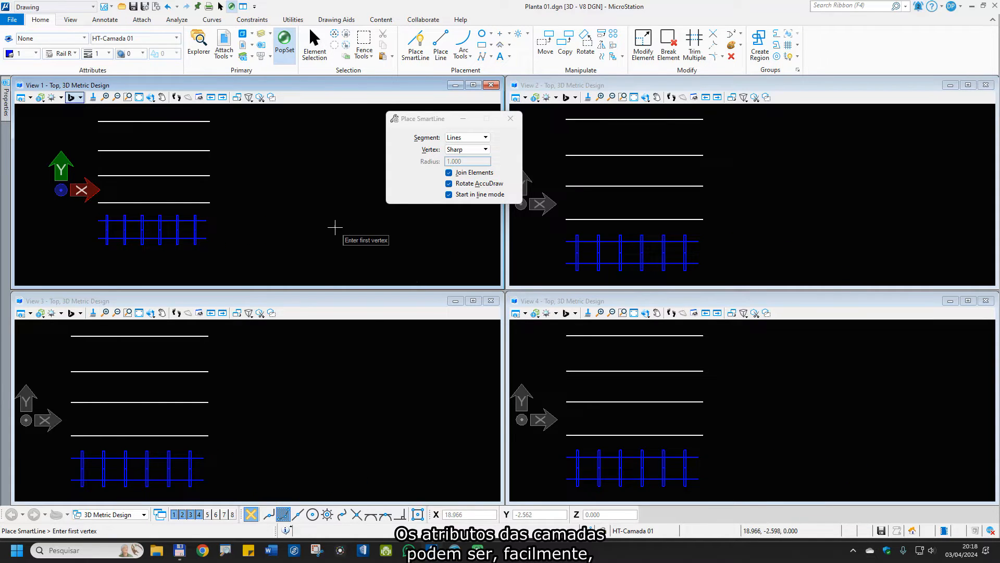
# Override the ByLevel settings with active color 2, line style 0 and line weight 2
pyautogui.click(29, 54)
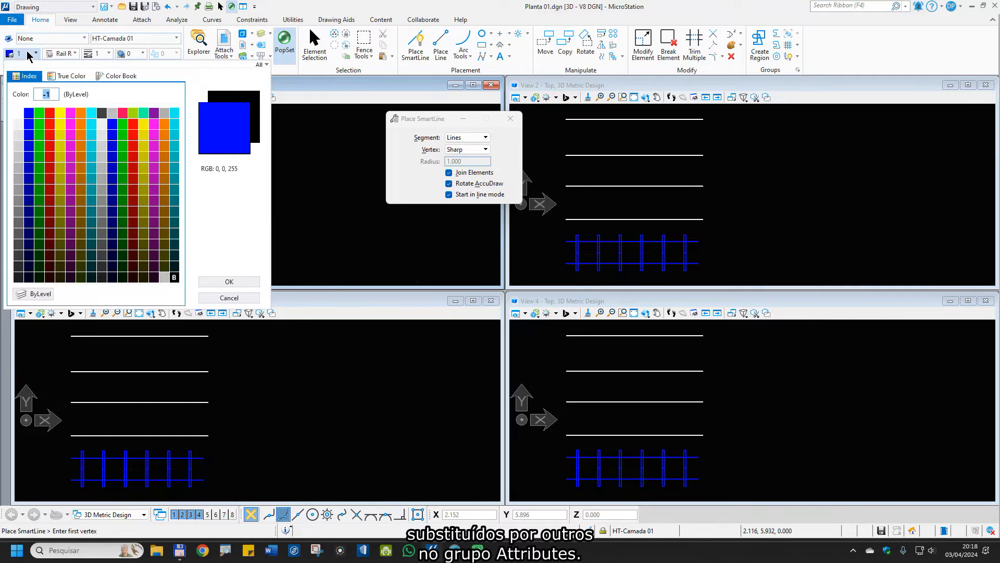
pyautogui.click(37, 113)
pyautogui.click(70, 55)
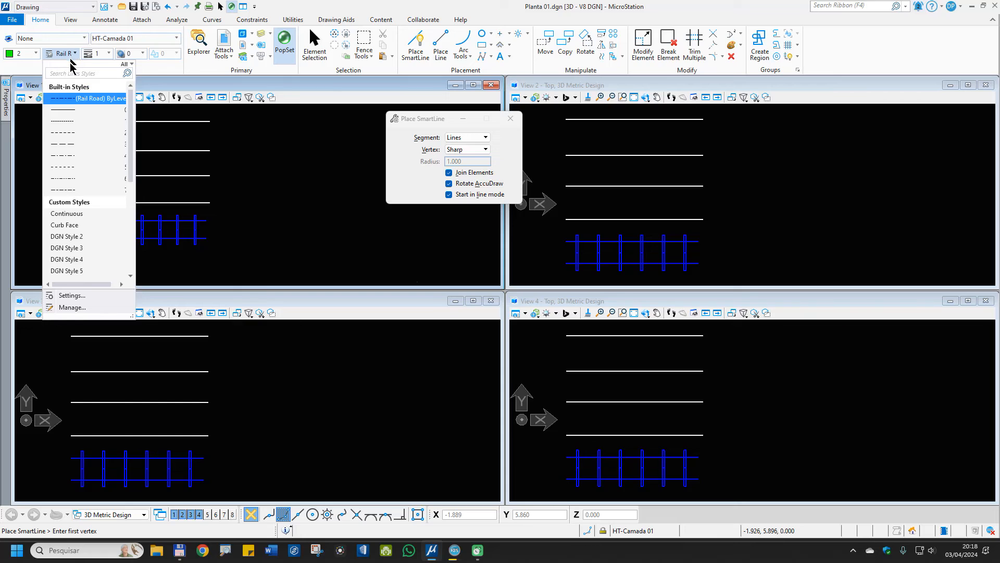
pyautogui.click(66, 109)
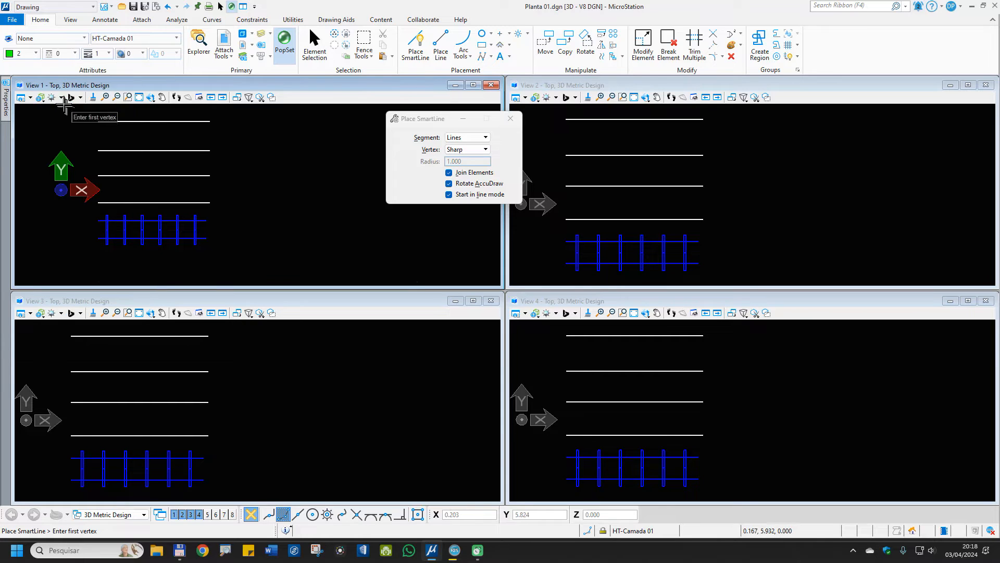
pyautogui.click(62, 54)
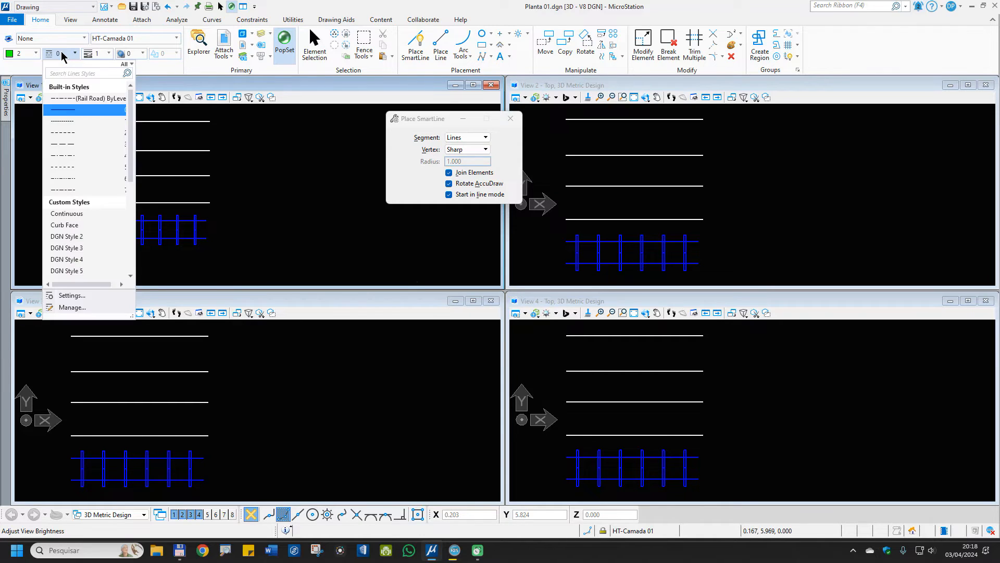
pyautogui.click(66, 111)
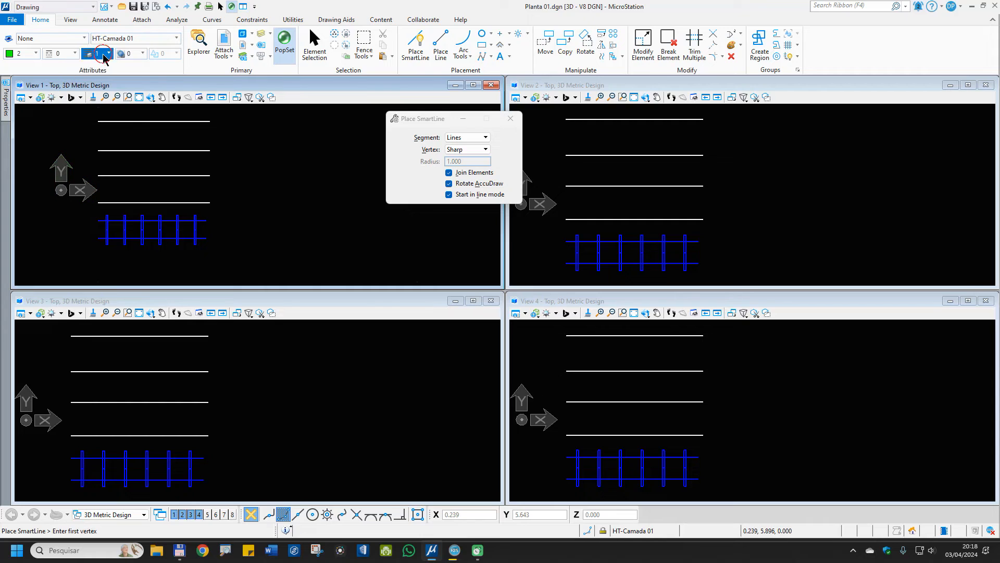
pyautogui.click(104, 54)
pyautogui.click(109, 107)
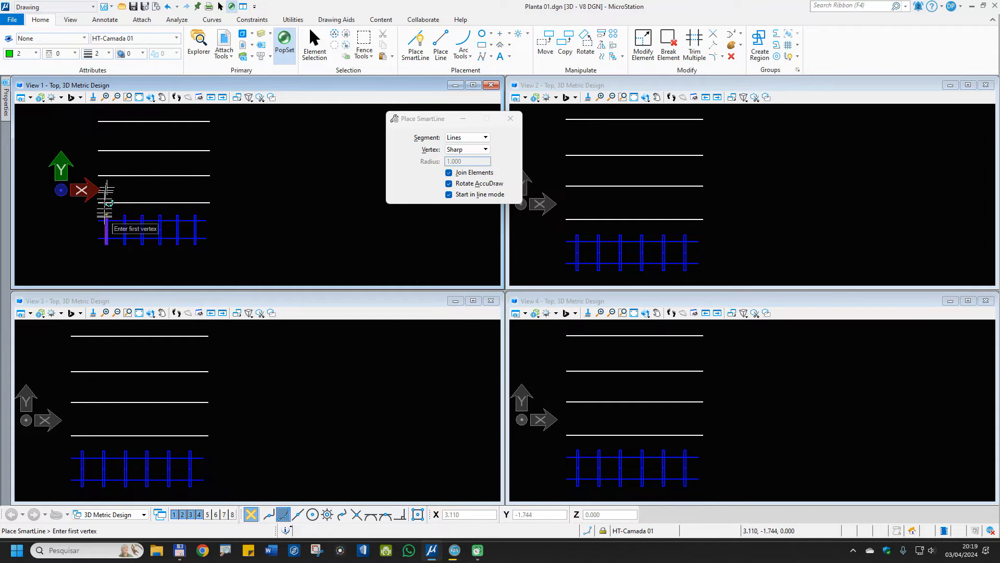
# Place a horizontal single-segment SmartLine in View 1 below the railroad-style line, starting in line with the left ends of the lines above
pyautogui.click(98, 265)
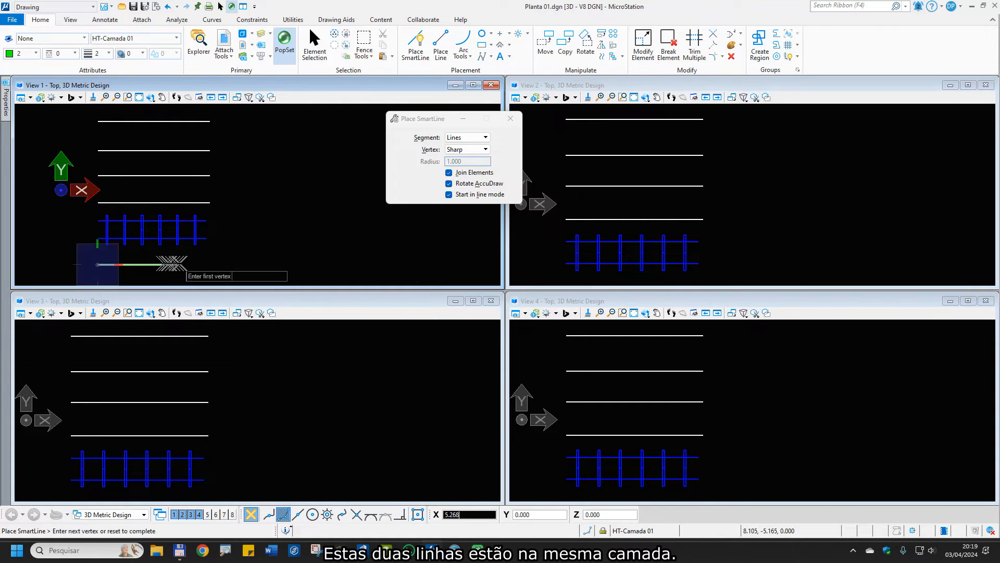
pyautogui.click(205, 264)
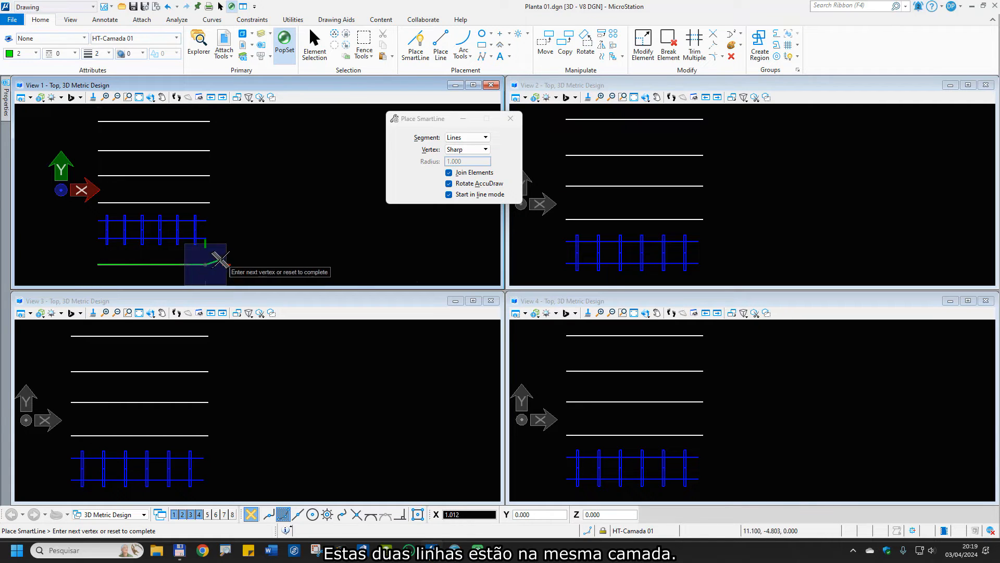
pyautogui.rightClick(252, 237)
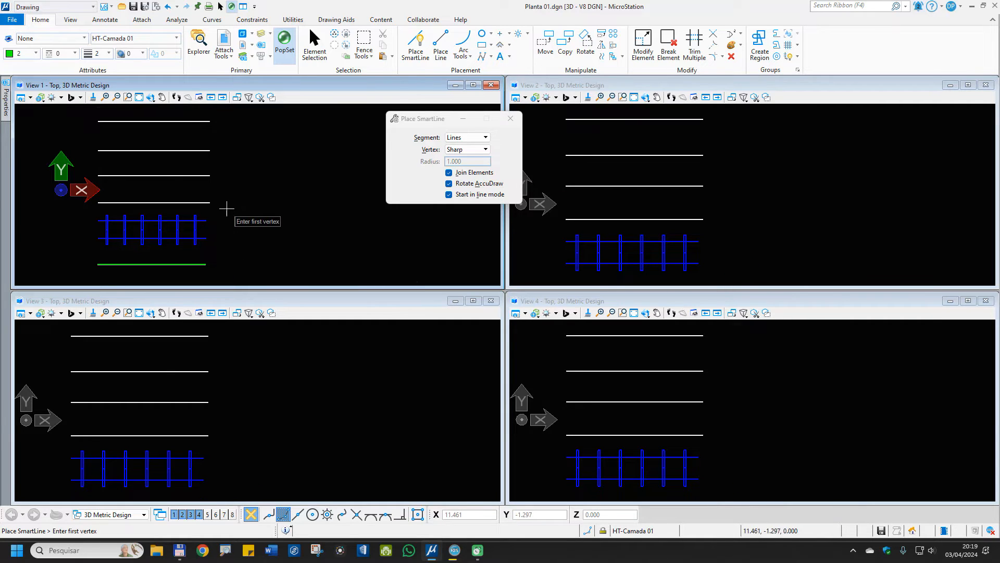
pyautogui.click(139, 313)
pyautogui.click(582, 148)
pyautogui.click(583, 360)
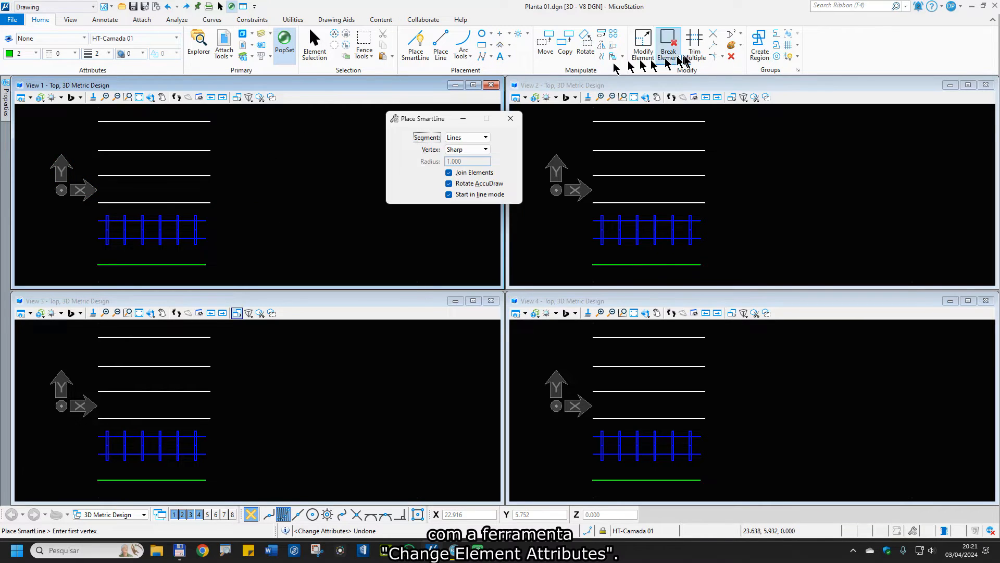
# Use Change Attributes to set color 0, line style 0 and weight 0 on the two lowest lines
pyautogui.click(732, 48)
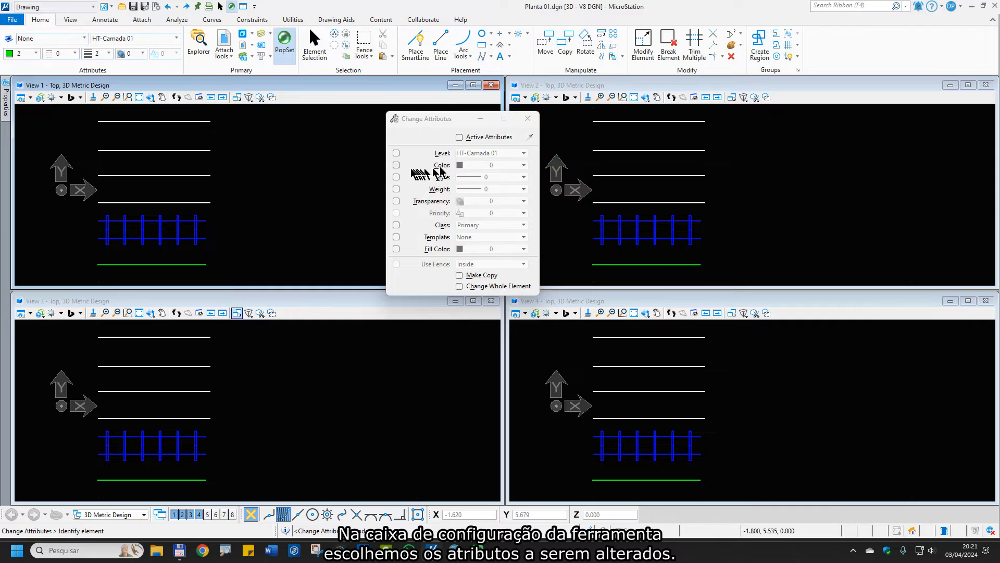
pyautogui.click(397, 165)
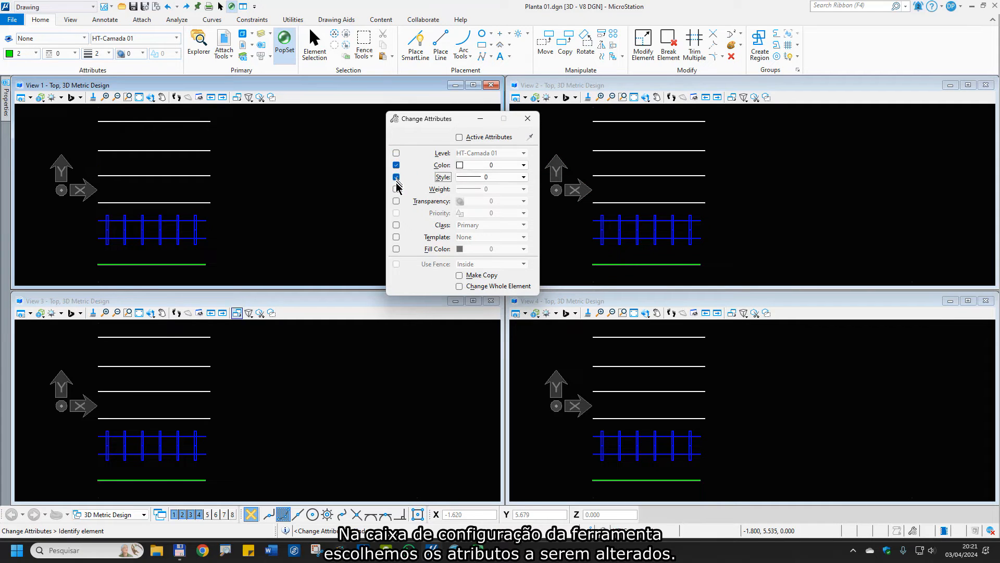
pyautogui.click(396, 189)
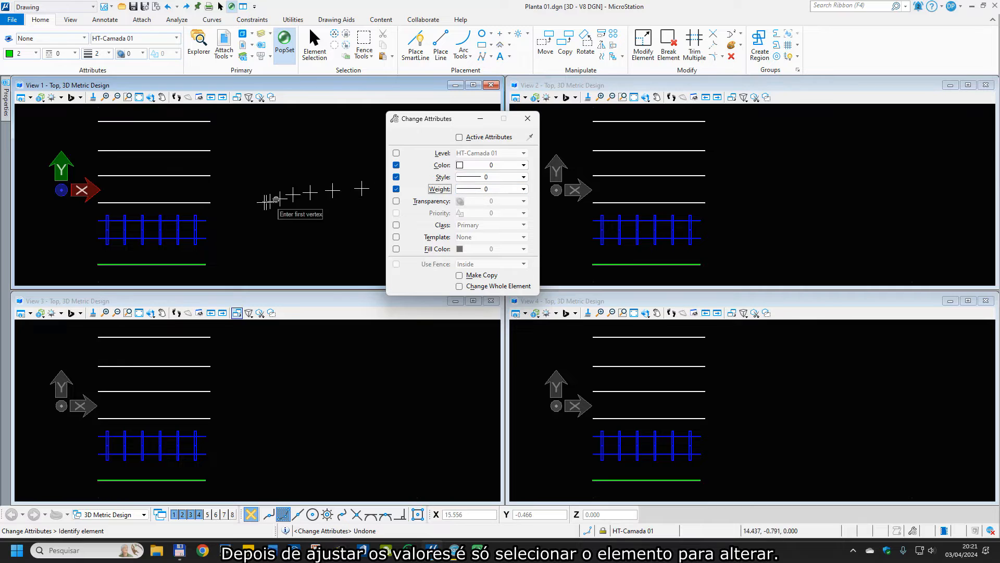
pyautogui.click(208, 219)
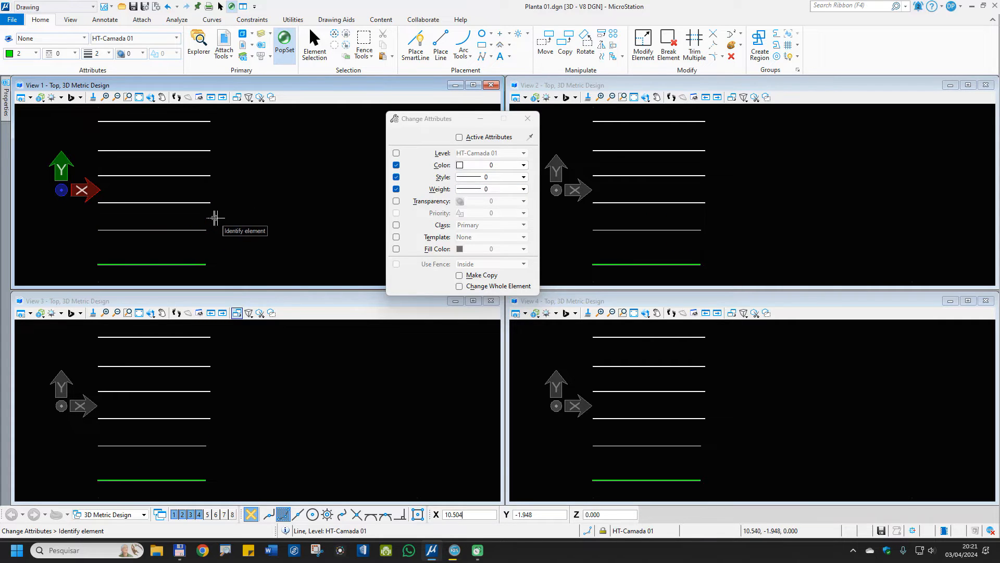
pyautogui.click(203, 263)
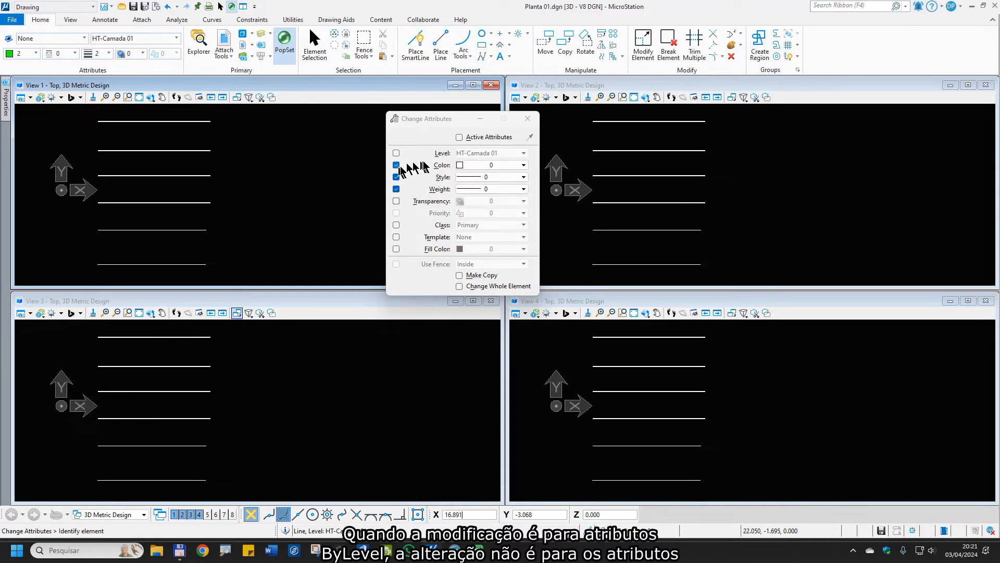
# Set the Change Attributes color, style and weight to ByLevel and apply them to the two lowest lines
pyautogui.click(461, 165)
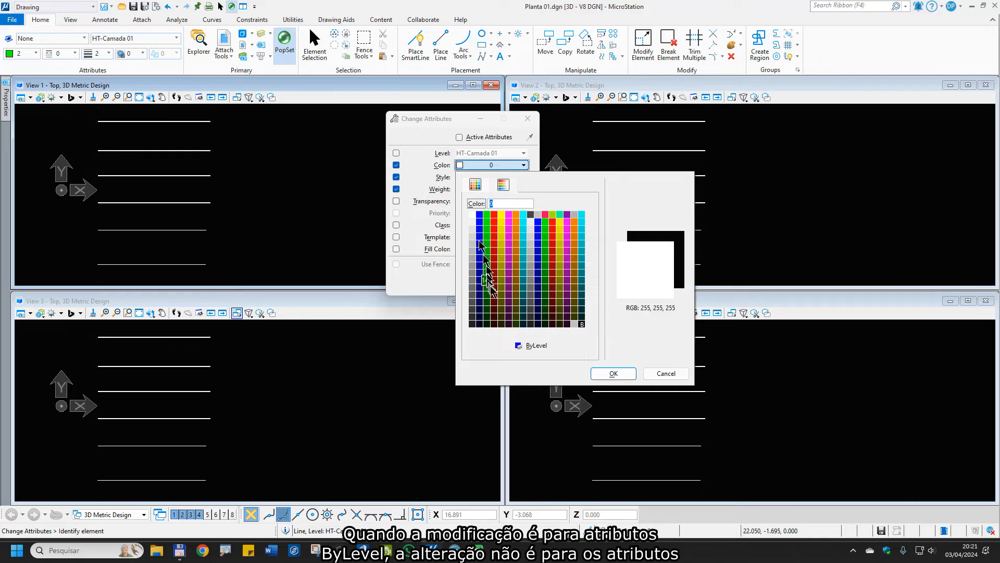
pyautogui.click(529, 348)
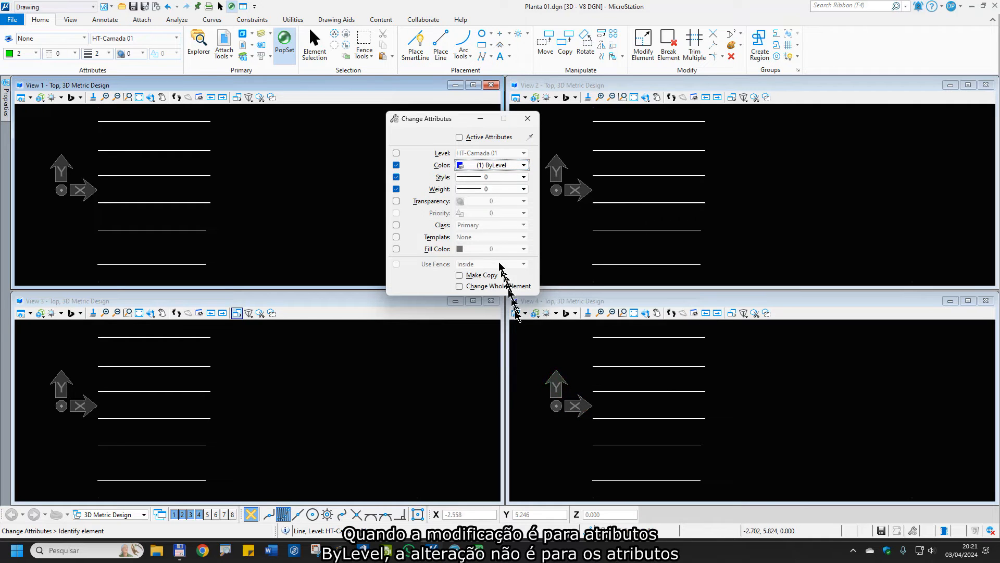
pyautogui.click(481, 177)
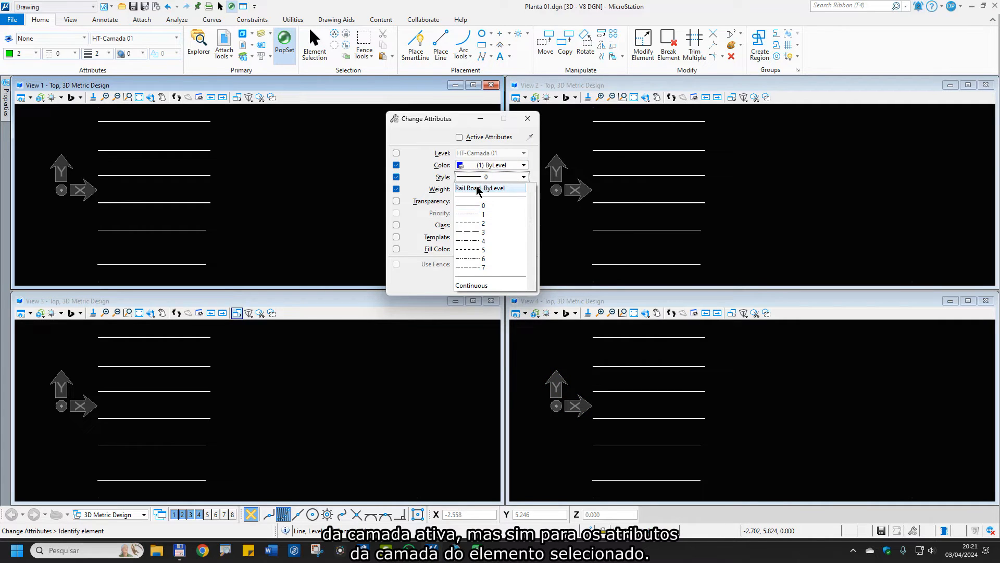
pyautogui.click(482, 188)
pyautogui.click(475, 189)
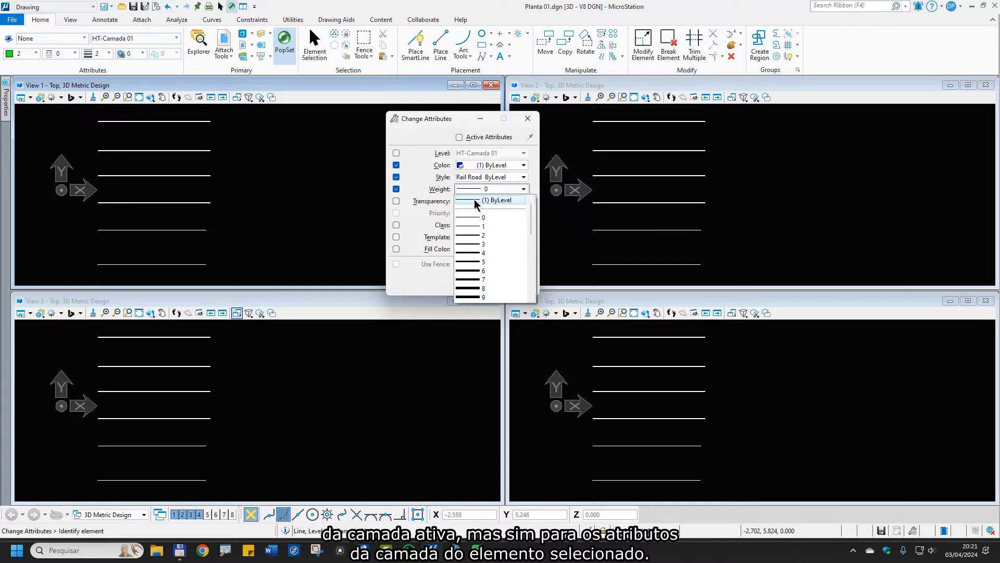
pyautogui.click(475, 200)
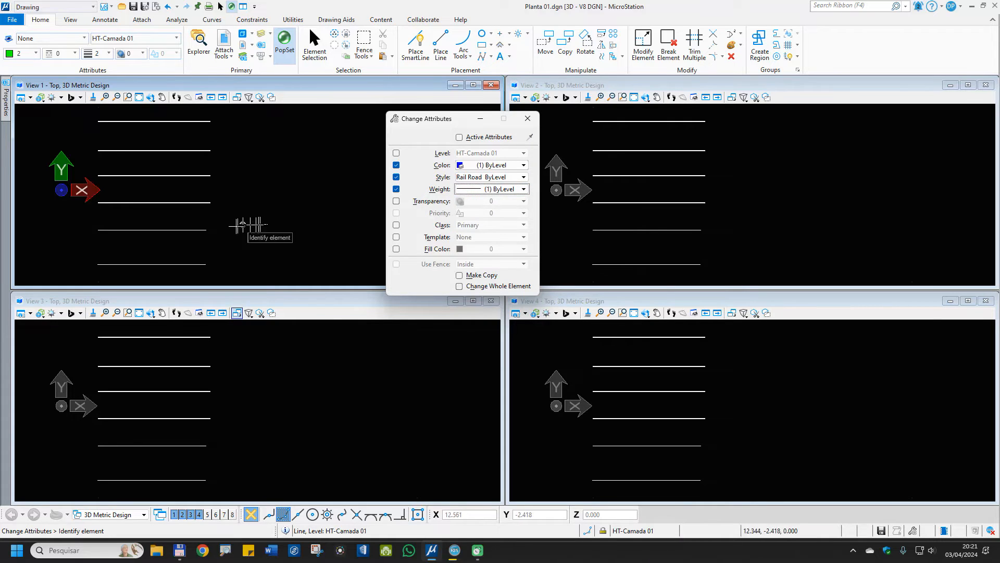
pyautogui.click(230, 233)
pyautogui.click(229, 259)
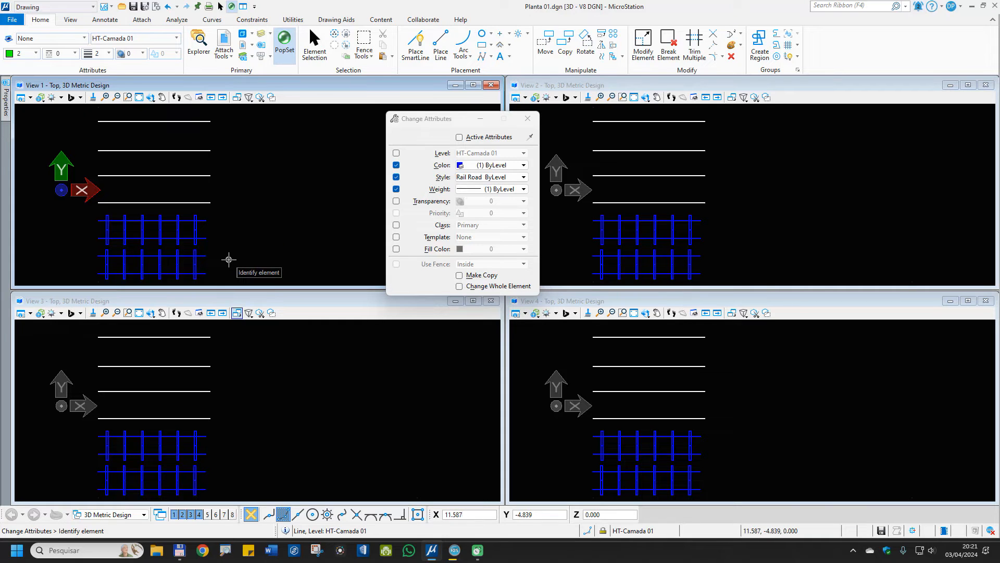
# Apply the ByLevel color, style and weight to the fourth, third and second lines from the top
pyautogui.click(212, 202)
pyautogui.click(221, 175)
pyautogui.click(212, 151)
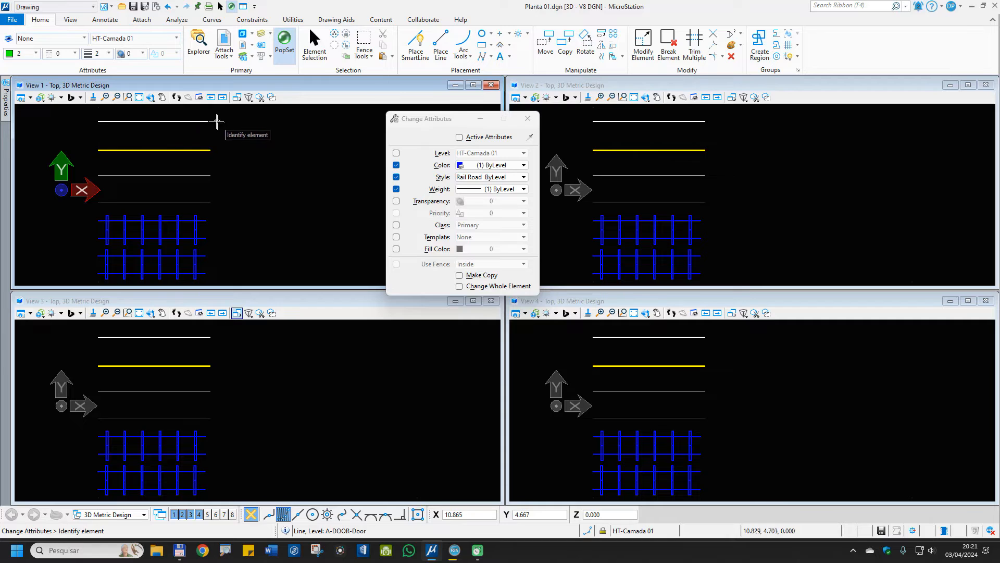
# Undo the ByLevel attribute changes on all the modified lines, including the two lowest ones
pyautogui.hotkey('ctrl', 'z')
pyautogui.hotkey('ctrl', 'z')
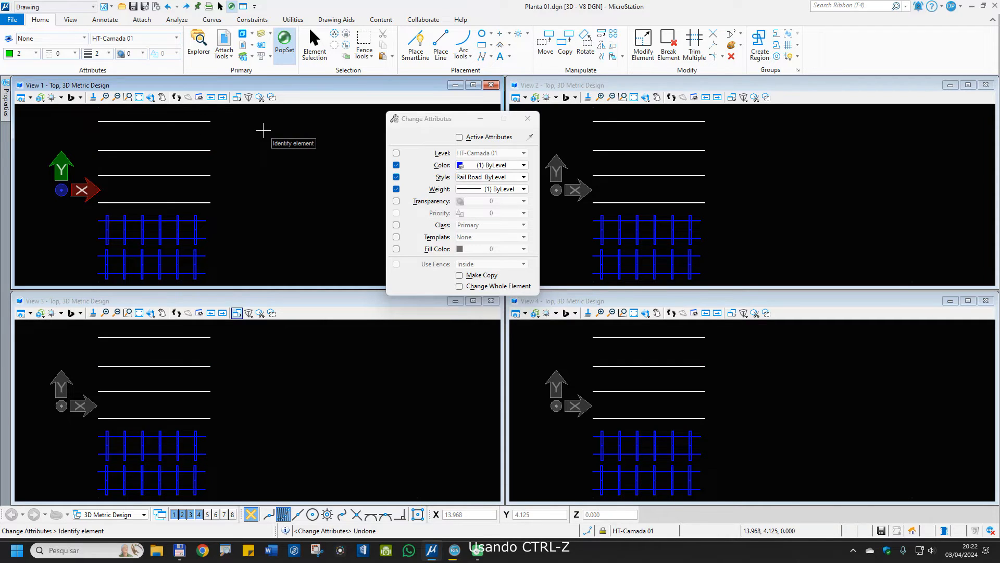
pyautogui.hotkey('ctrl', 'z')
pyautogui.hotkey('ctrl', 'z')
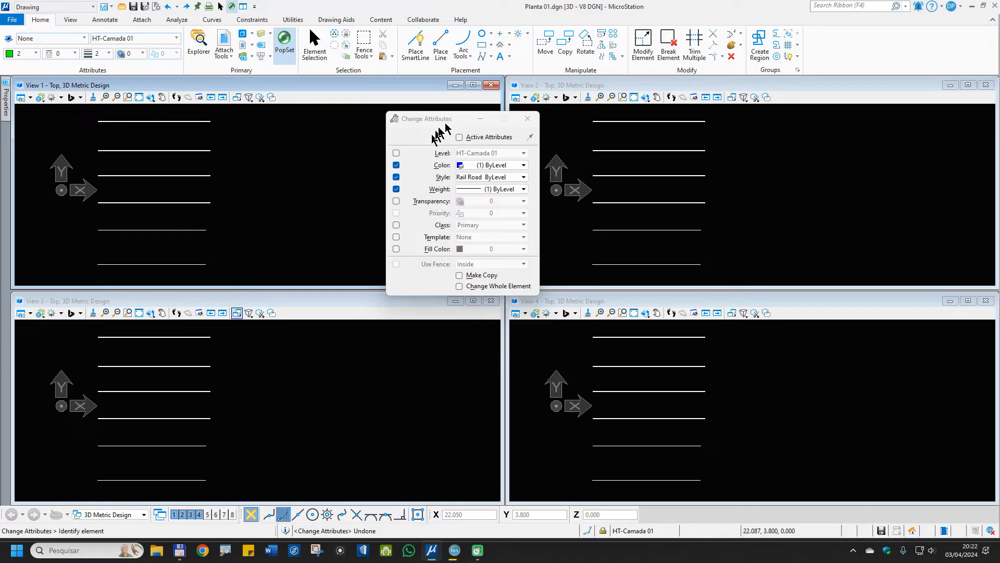
# Place a note at the right end of the top line reading "Está no level" followed by a field with the line's Level property
pyautogui.moveTo(461, 121); pyautogui.dragTo(634, 172)
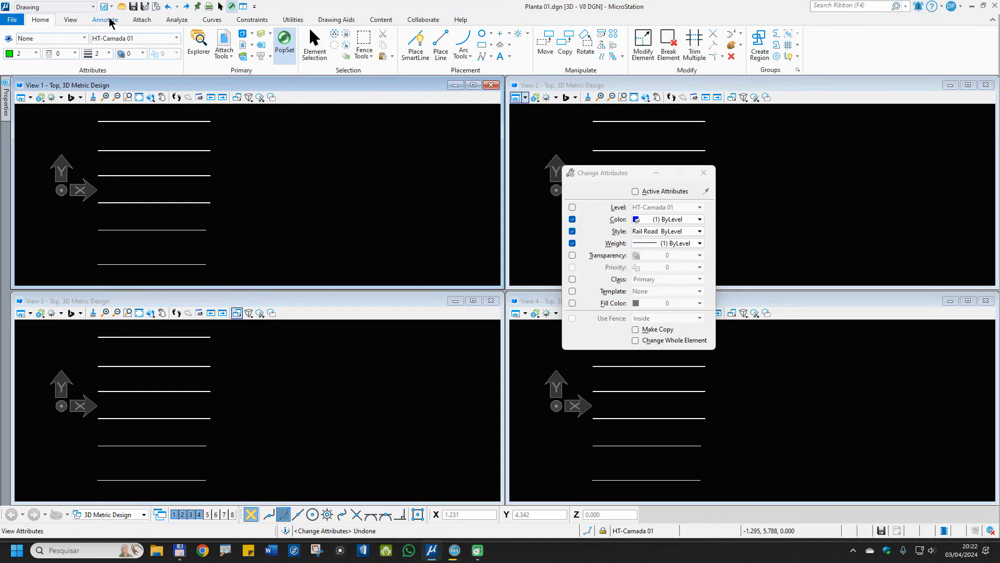
pyautogui.click(111, 20)
pyautogui.click(113, 41)
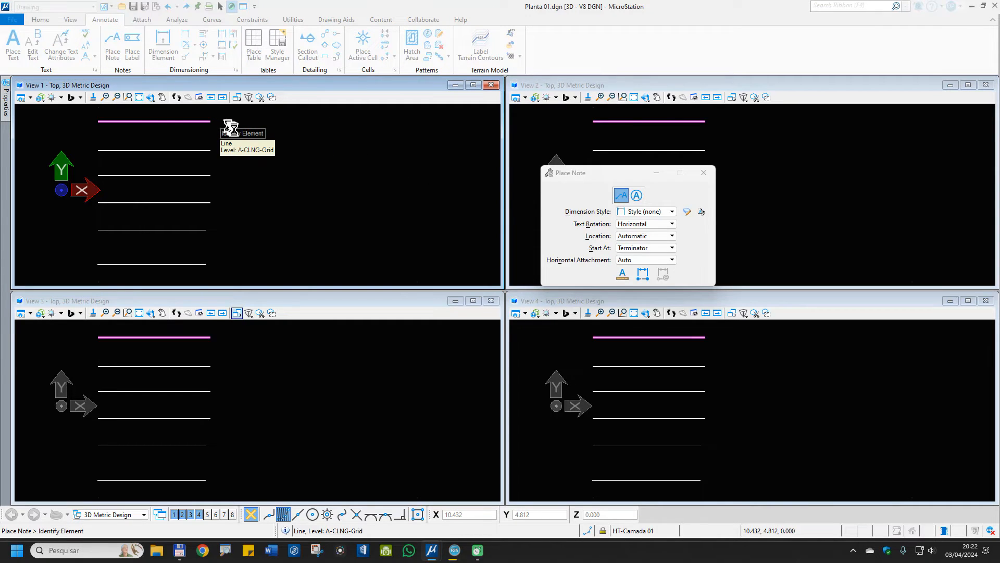
pyautogui.click(235, 134)
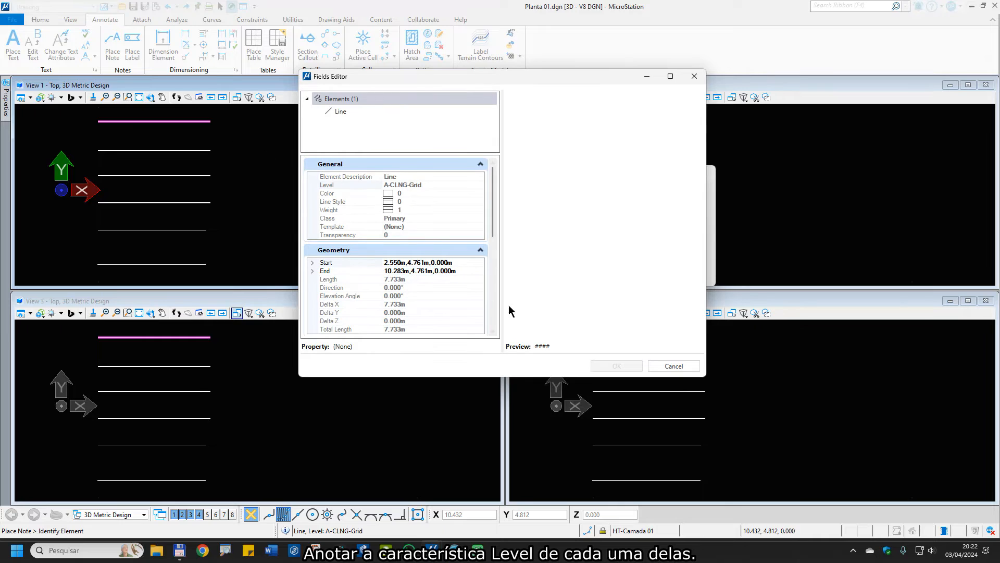
pyautogui.click(323, 184)
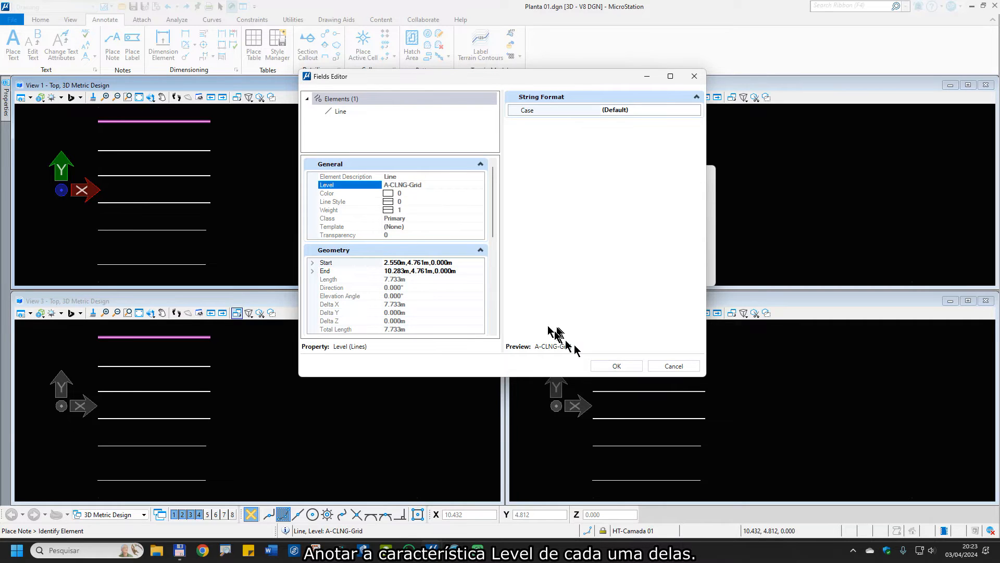
pyautogui.click(617, 367)
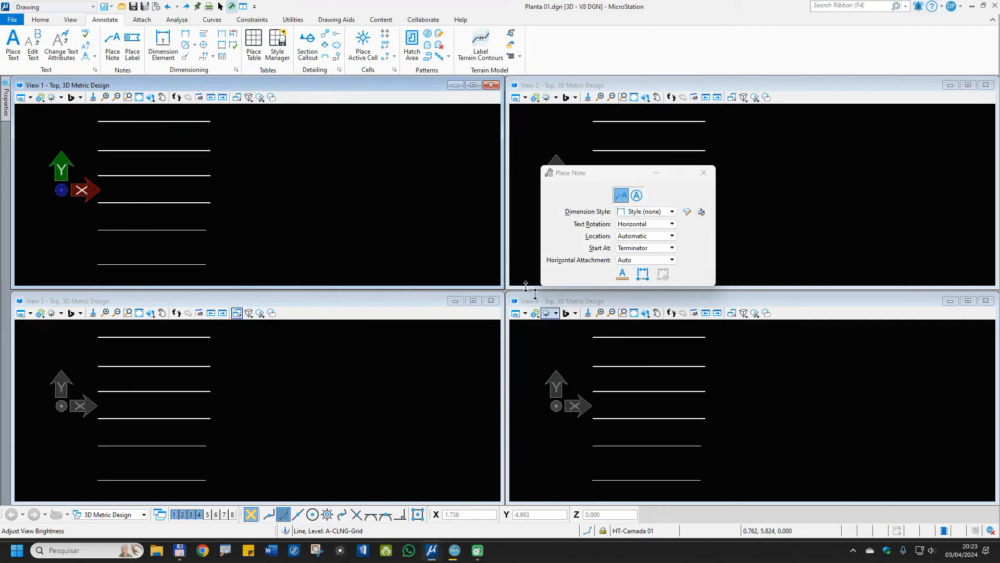
pyautogui.click(210, 121)
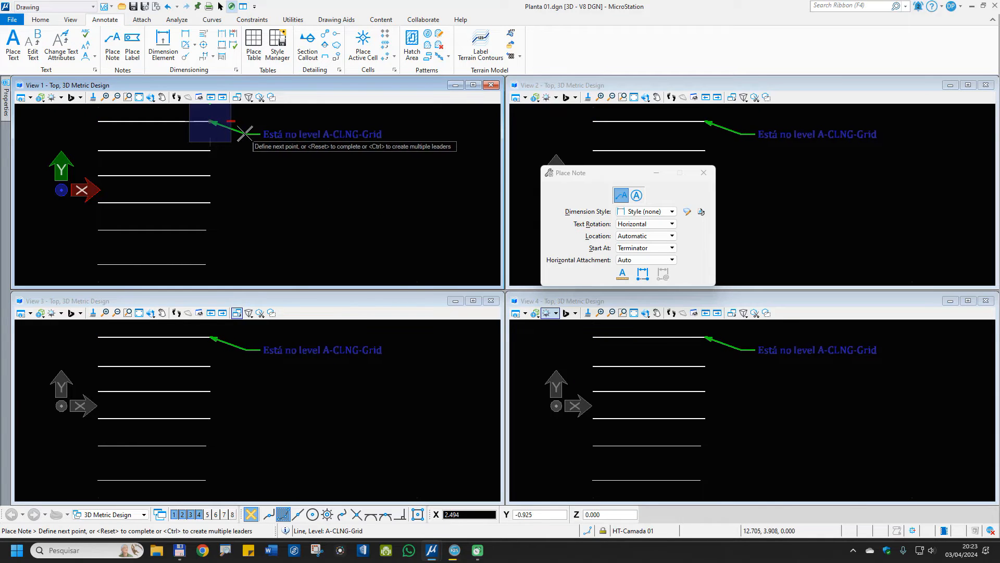
pyautogui.click(243, 131)
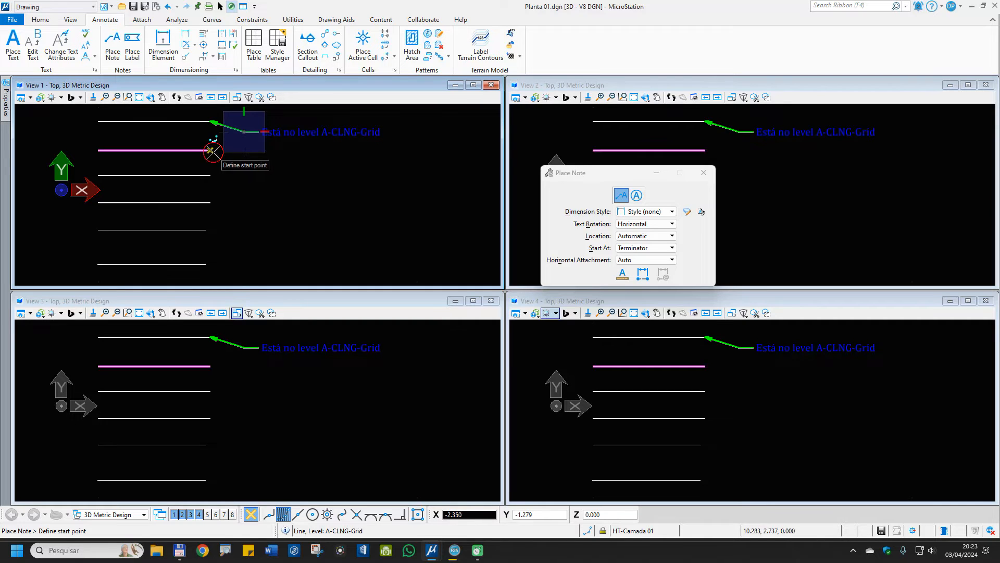
# Place the same Level-field notes at the right ends of the second, third and fourth lines from the top
pyautogui.click(210, 151)
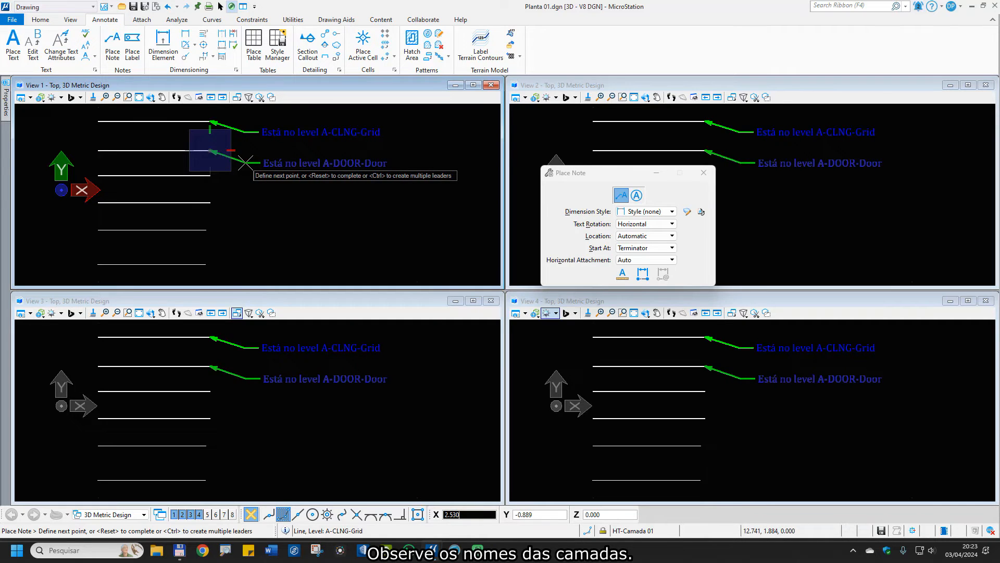
pyautogui.rightClick(246, 161)
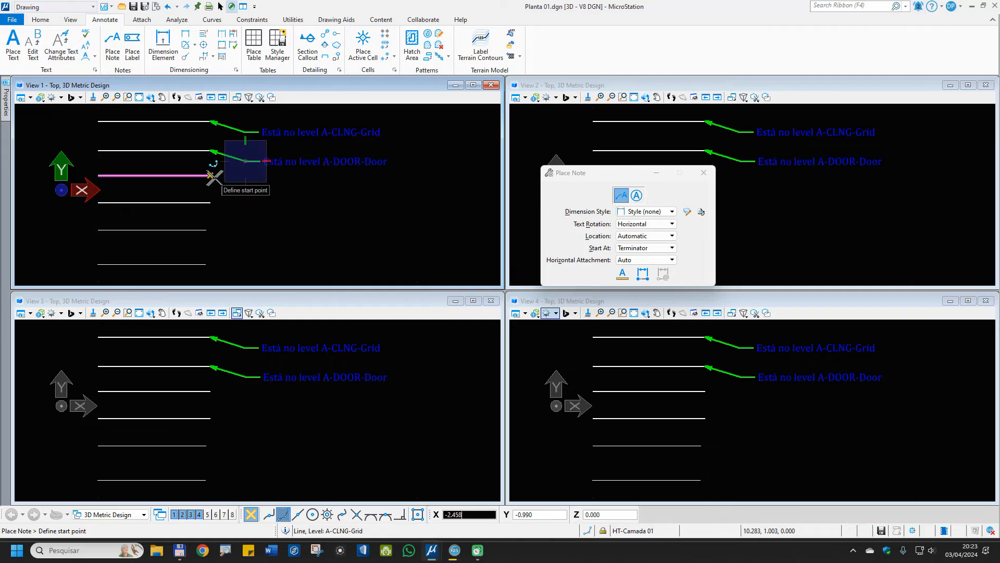
pyautogui.click(229, 172)
pyautogui.rightClick(245, 190)
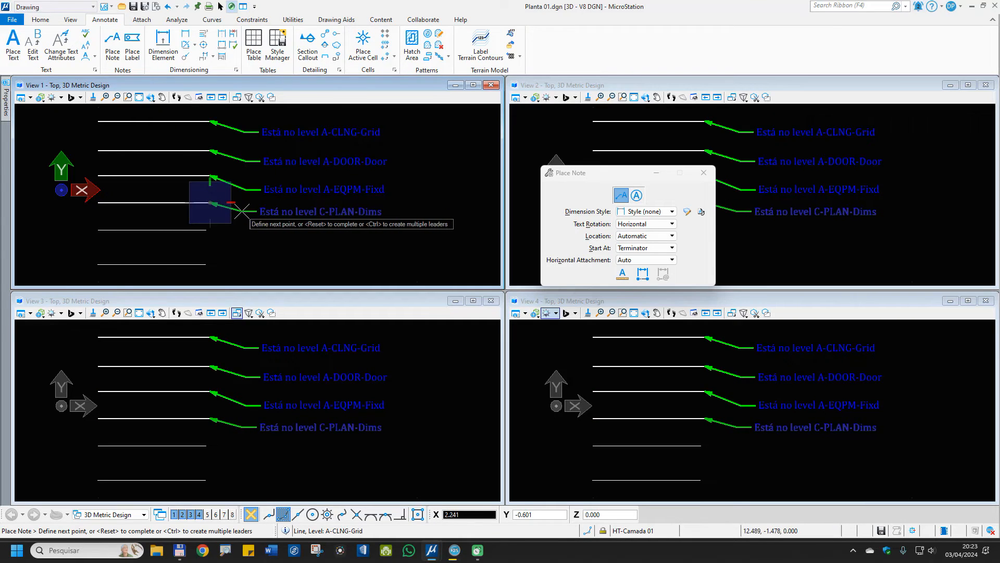
pyautogui.rightClick(245, 214)
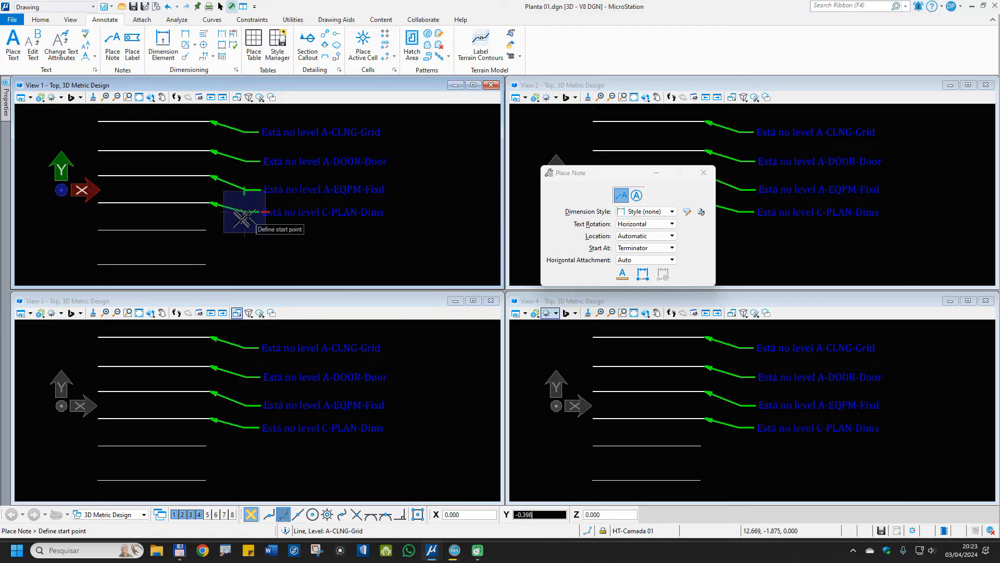
# Annotate the two lowest lines with the same "Está no level" field notes at their right ends
pyautogui.click(207, 229)
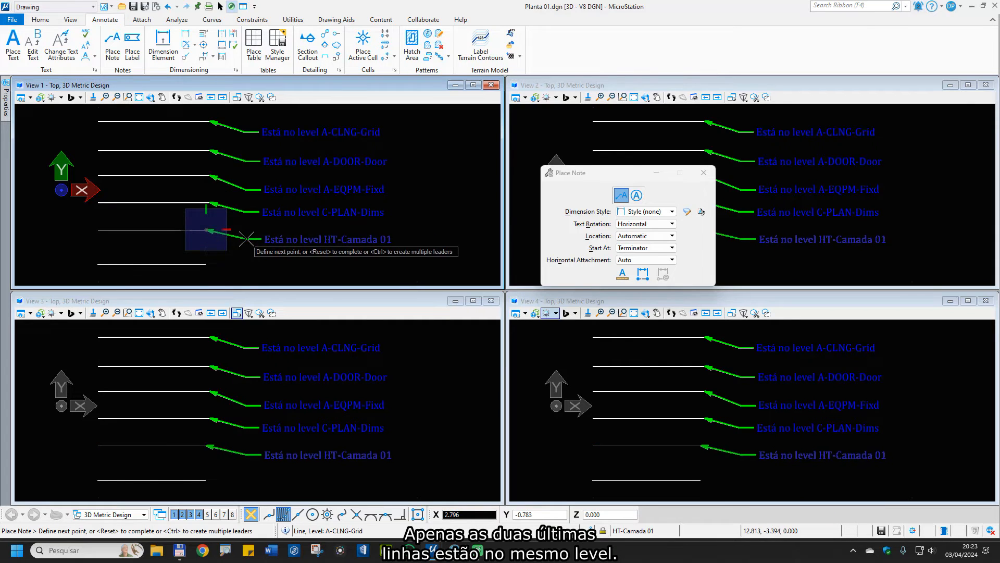
pyautogui.rightClick(244, 237)
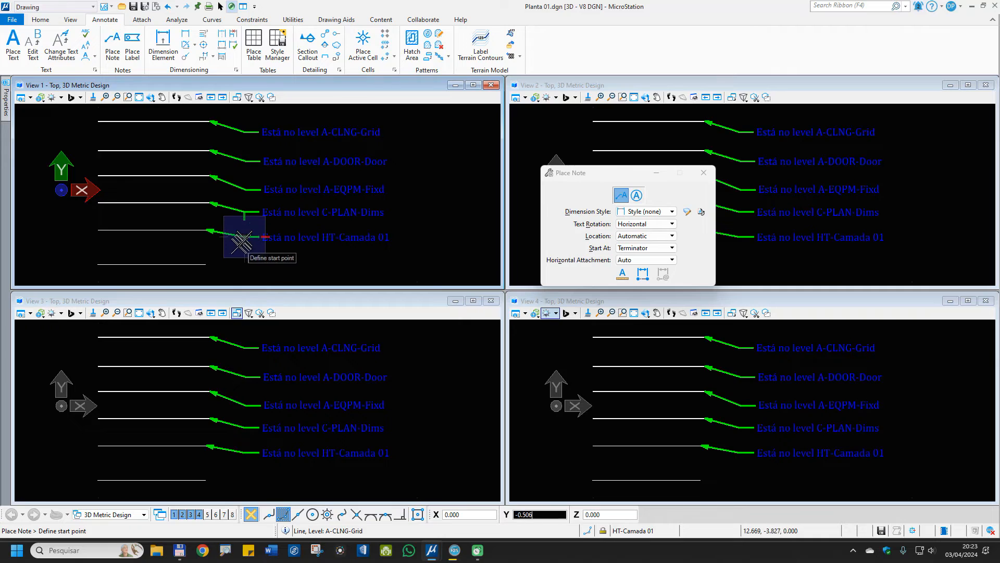
pyautogui.click(207, 265)
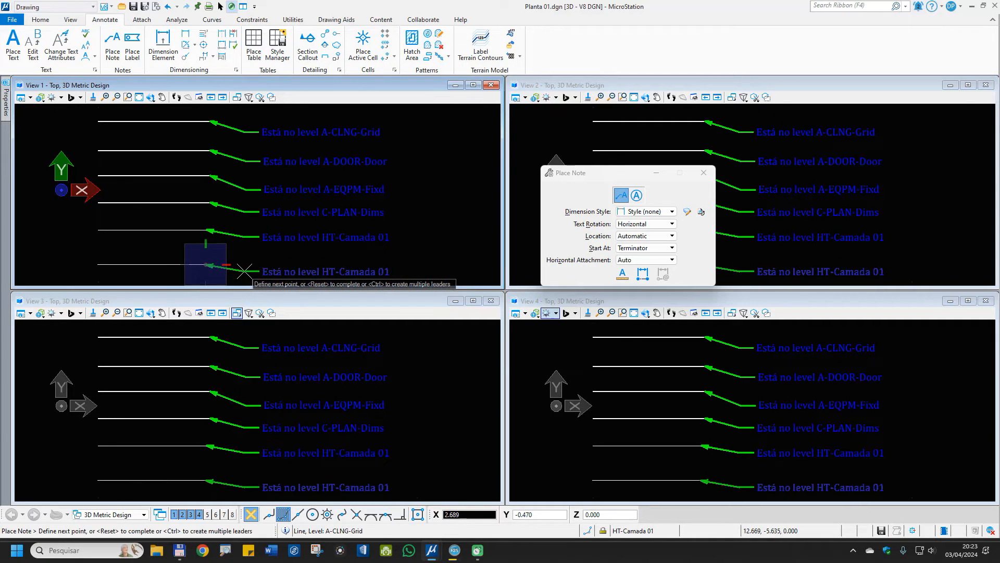
pyautogui.rightClick(242, 271)
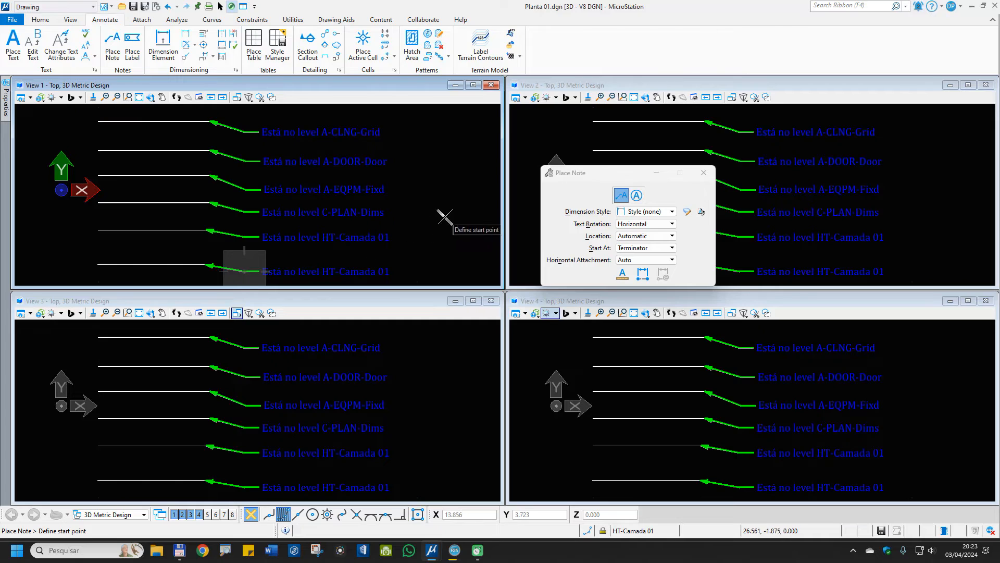
# Set up Change Attributes to change only color, line style and weight, with all three set to ByLevel
pyautogui.click(41, 19)
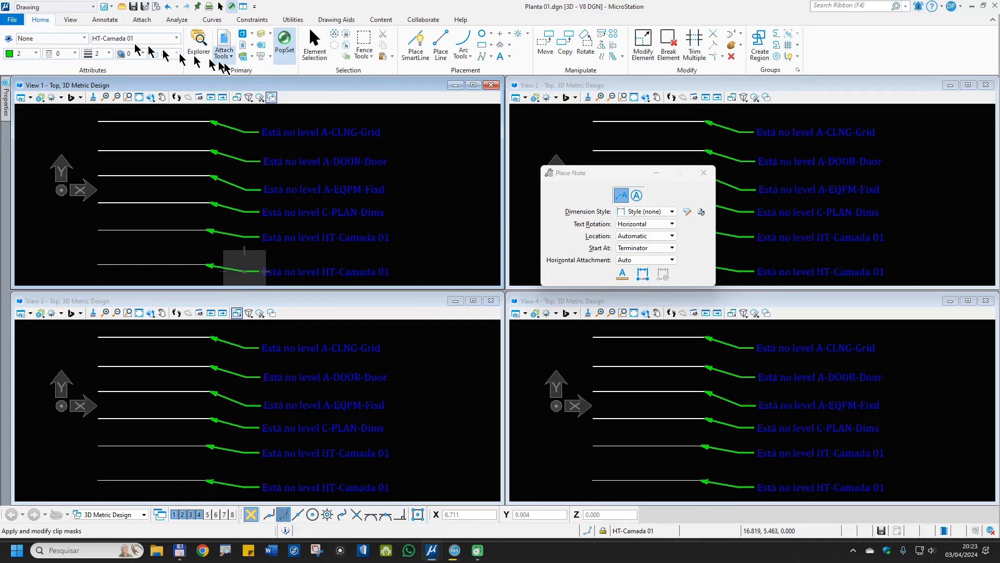
pyautogui.click(732, 47)
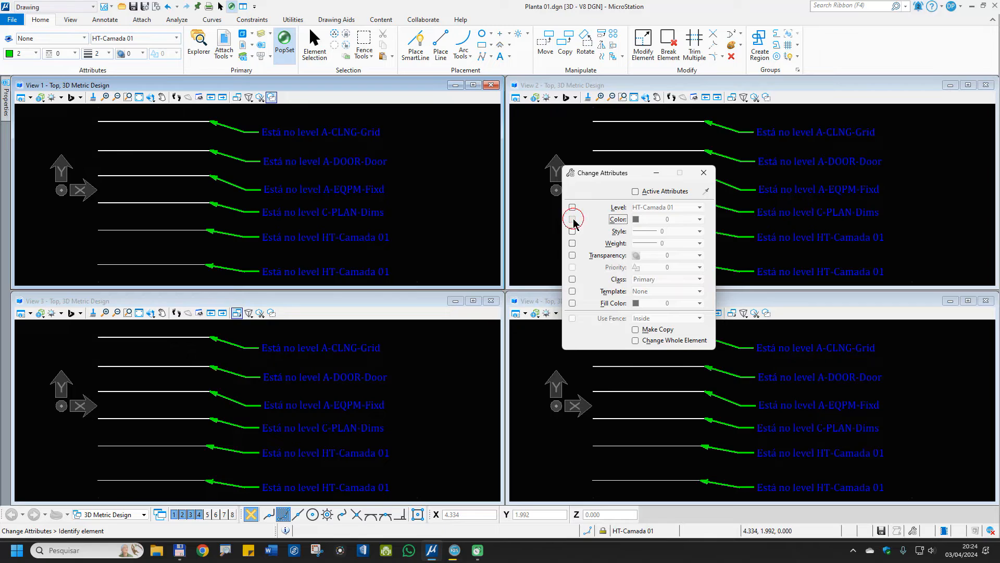
pyautogui.click(572, 243)
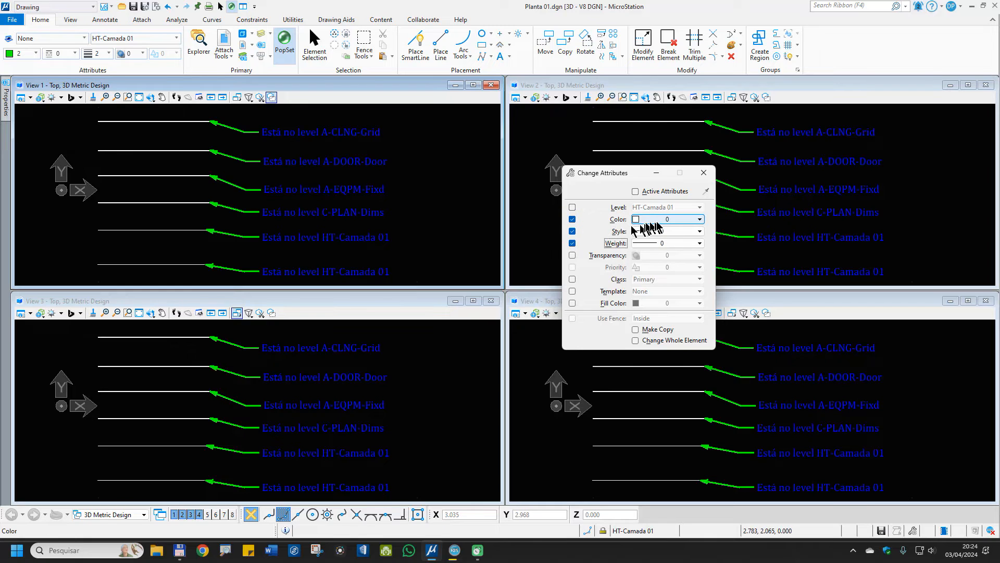
pyautogui.click(655, 221)
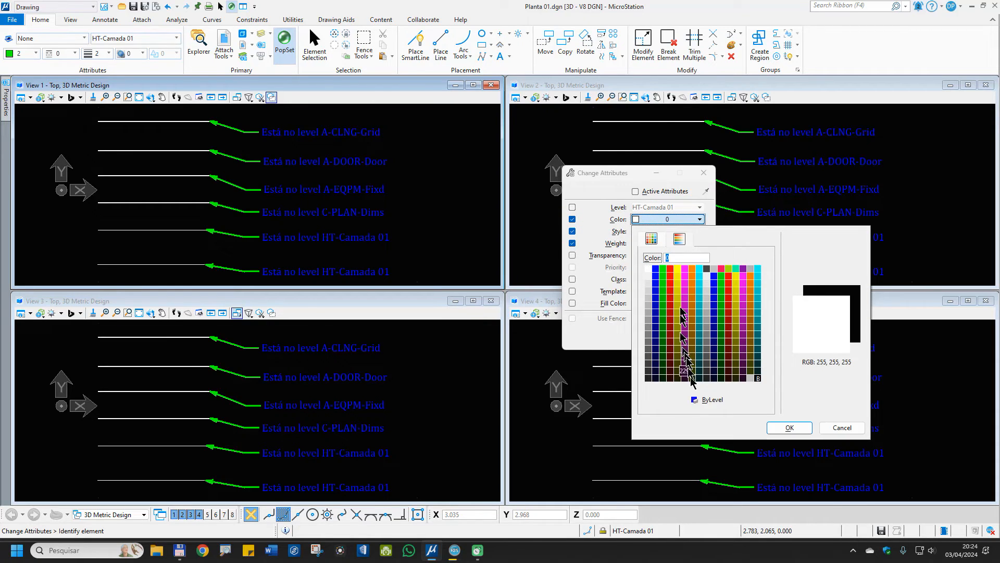
pyautogui.click(709, 401)
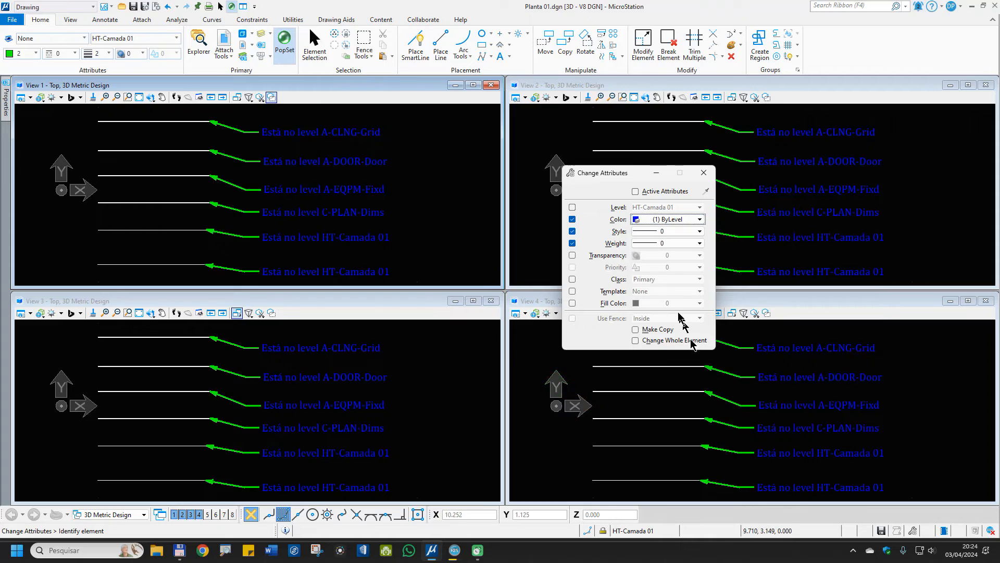
pyautogui.click(660, 233)
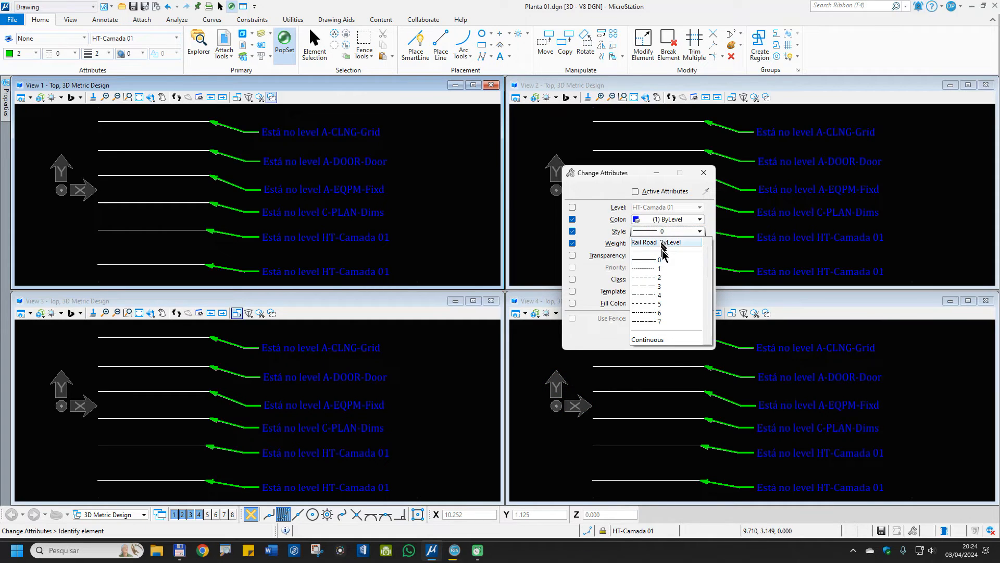
pyautogui.click(655, 242)
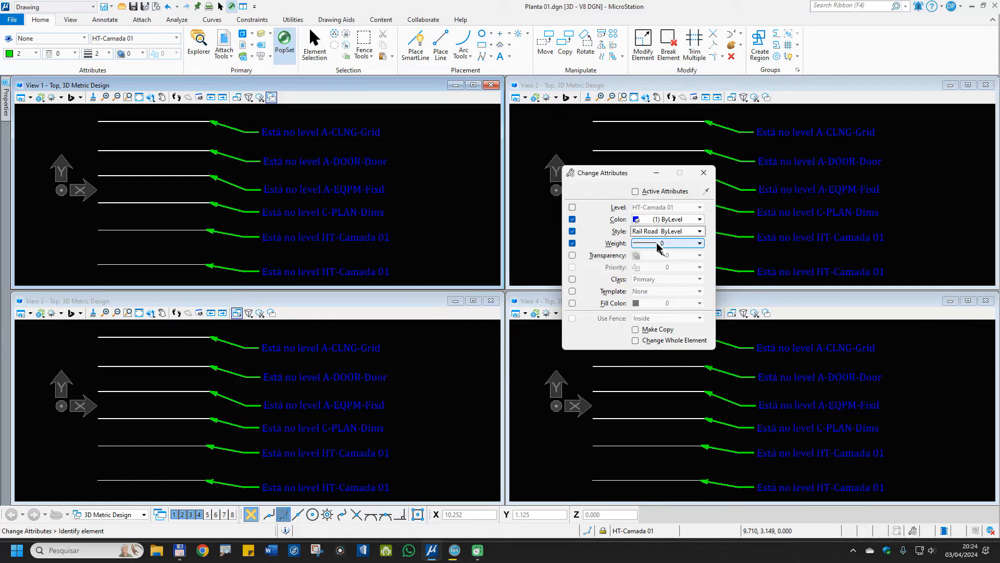
pyautogui.click(658, 245)
pyautogui.click(667, 254)
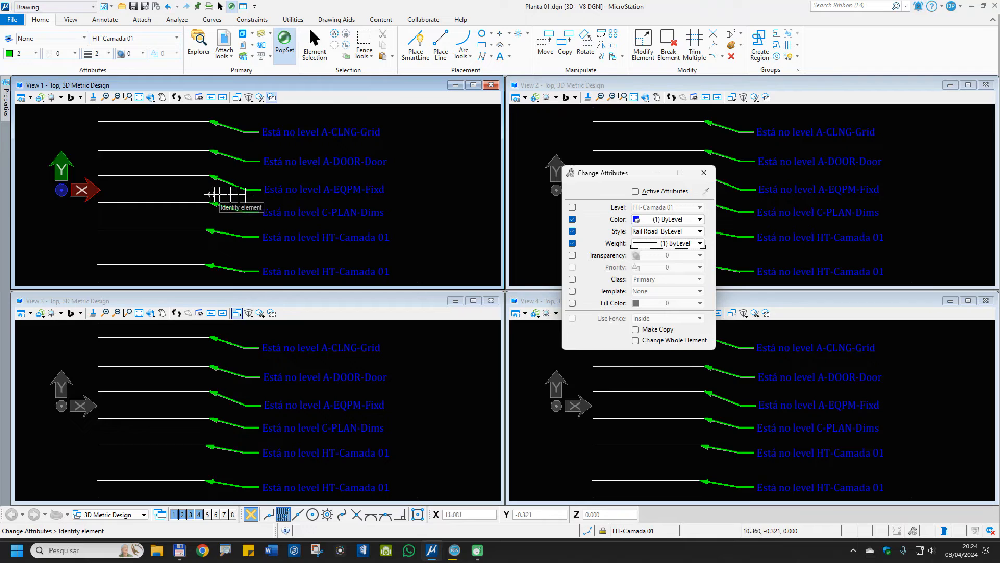
# Apply the ByLevel color, style and weight to the two lowest lines, on level HT-Camada 01
pyautogui.click(158, 264)
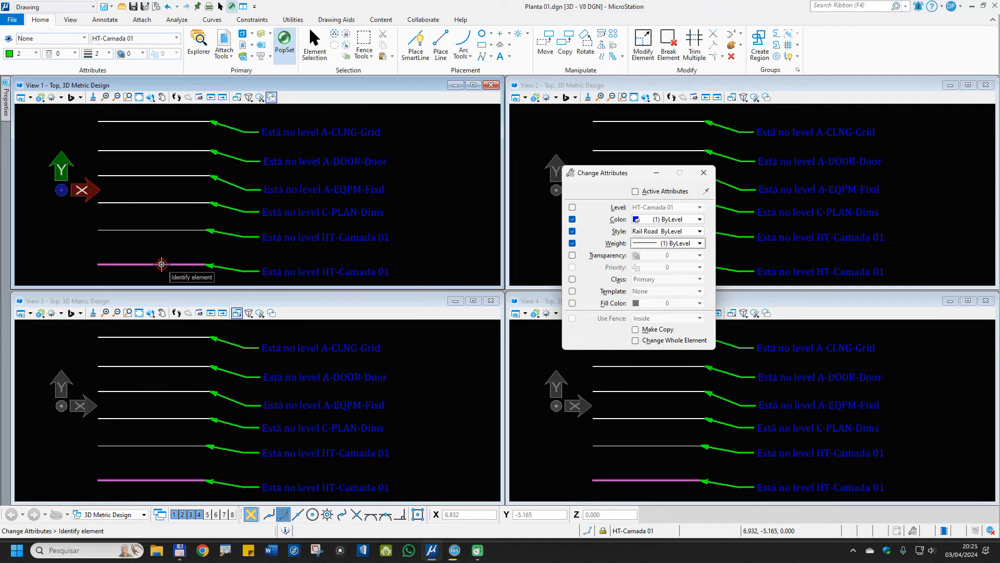
pyautogui.click(161, 265)
pyautogui.click(175, 265)
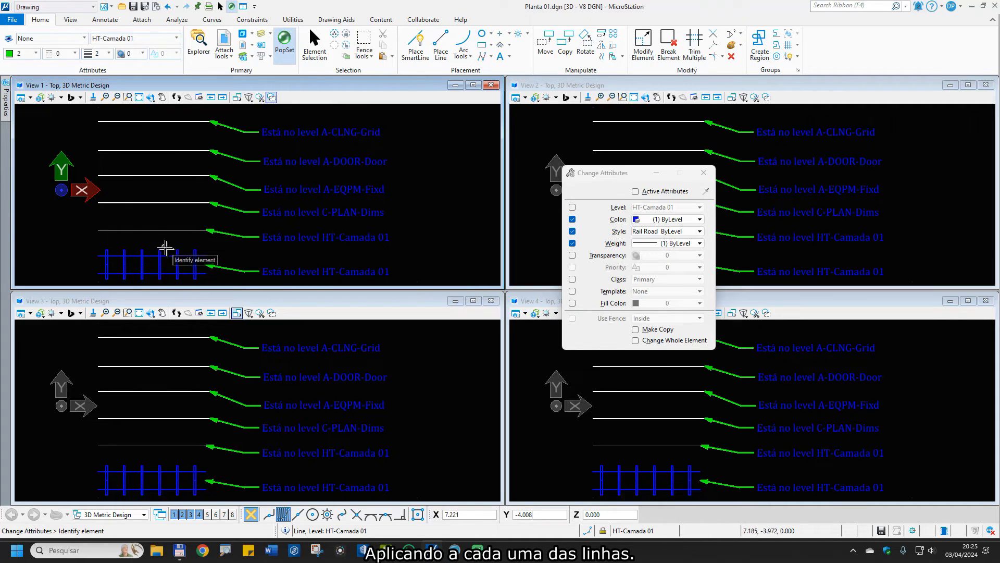
pyautogui.click(159, 230)
pyautogui.click(166, 235)
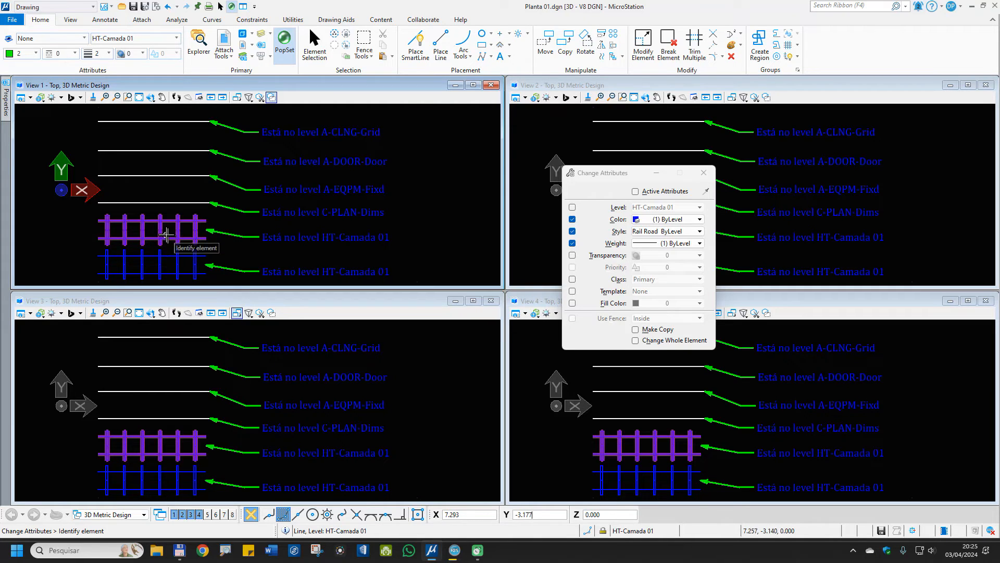
pyautogui.click(167, 235)
# Apply the same ByLevel attributes to the four upper lines, from the C-PLAN-Dims line up to the A-CLNG-Grid line
pyautogui.click(149, 202)
pyautogui.click(164, 213)
pyautogui.click(165, 176)
pyautogui.click(166, 187)
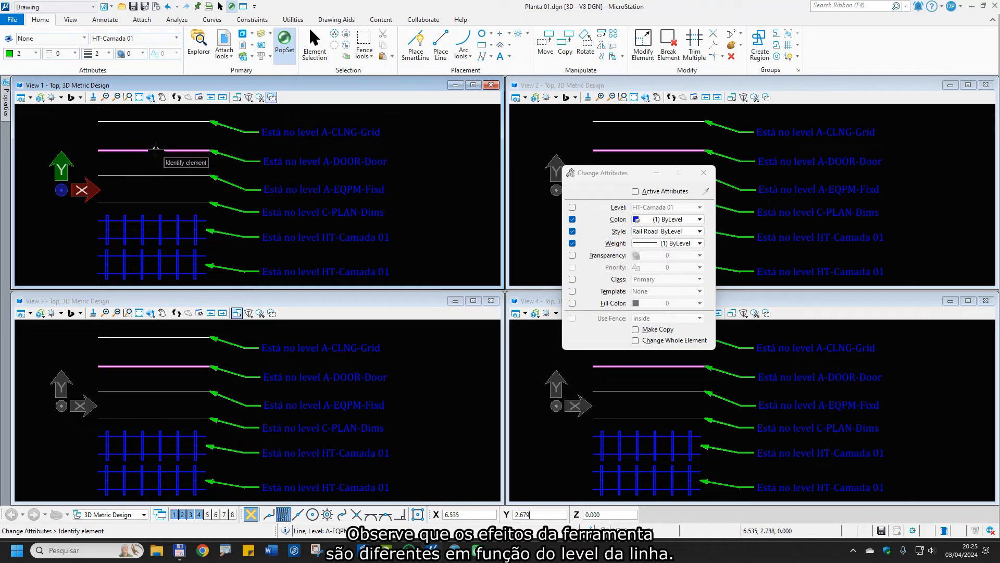
pyautogui.click(163, 167)
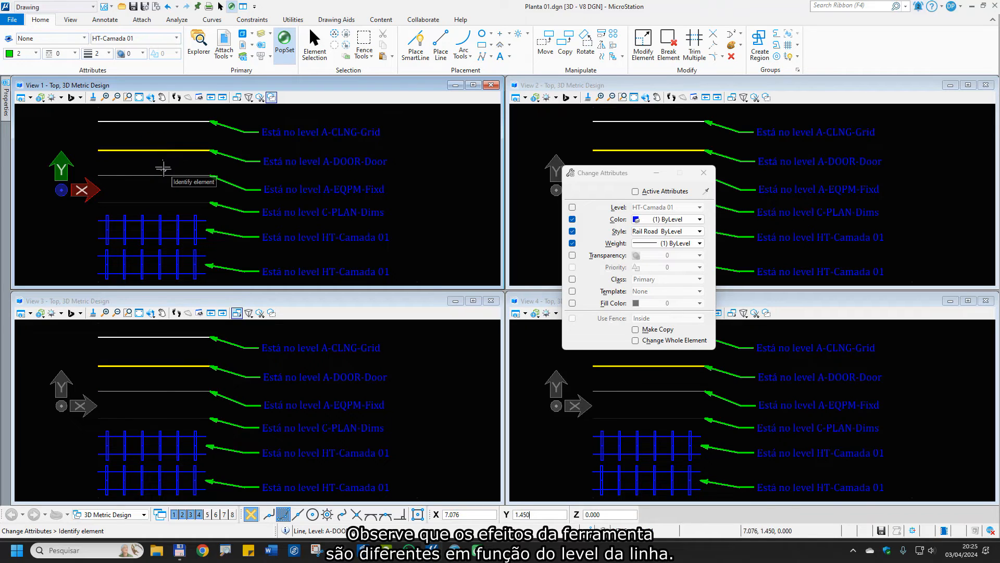
pyautogui.click(155, 127)
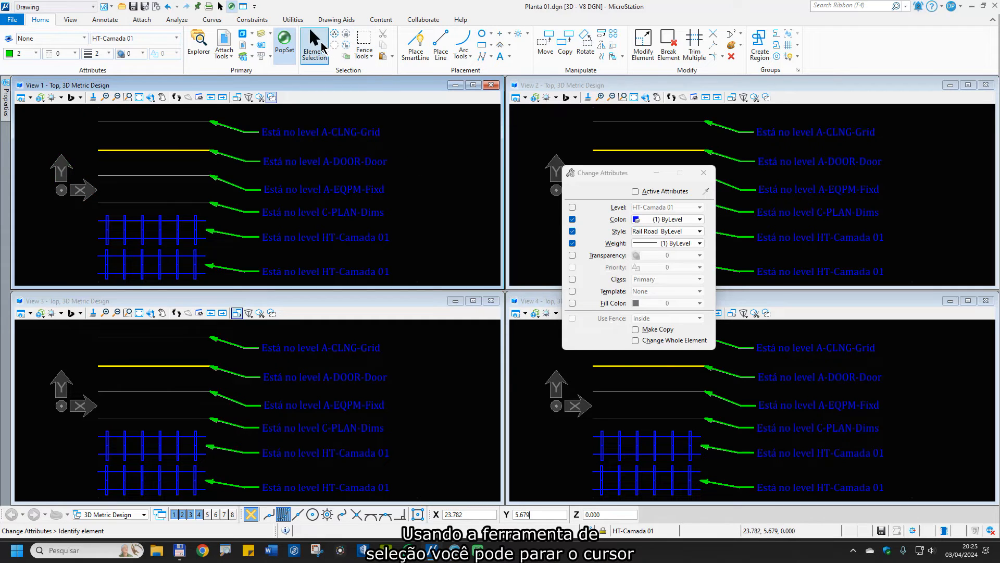
# Use Element Selection to check which levels the upper lines and note texts are on, and clear the tool window out of the way
pyautogui.click(315, 46)
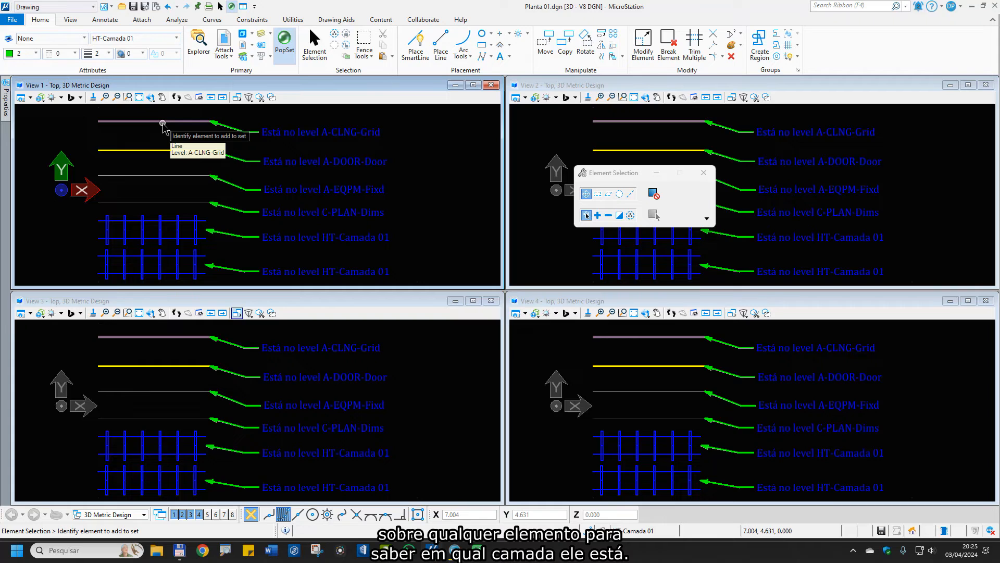
pyautogui.click(160, 151)
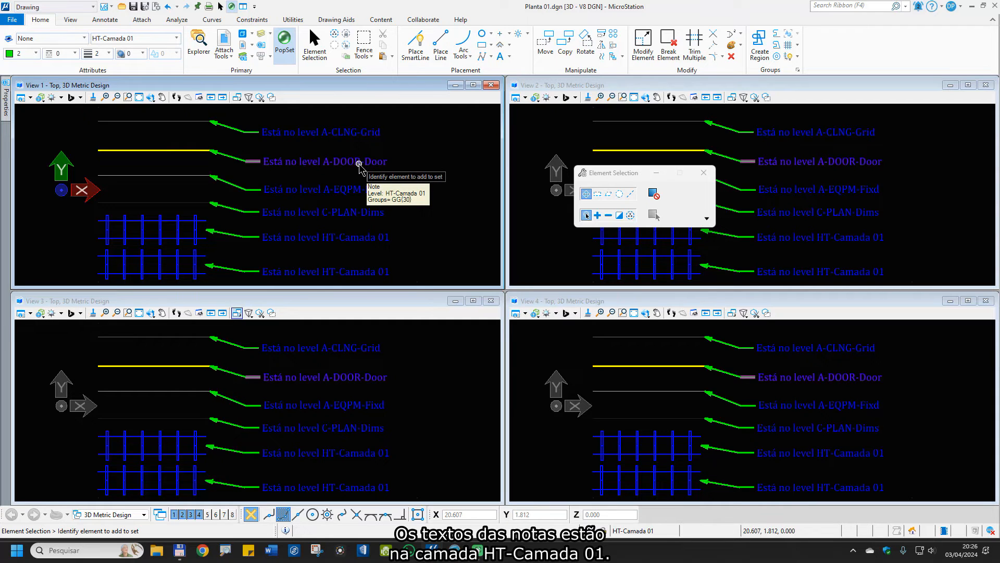
pyautogui.moveTo(615, 175); pyautogui.dragTo(852, 72)
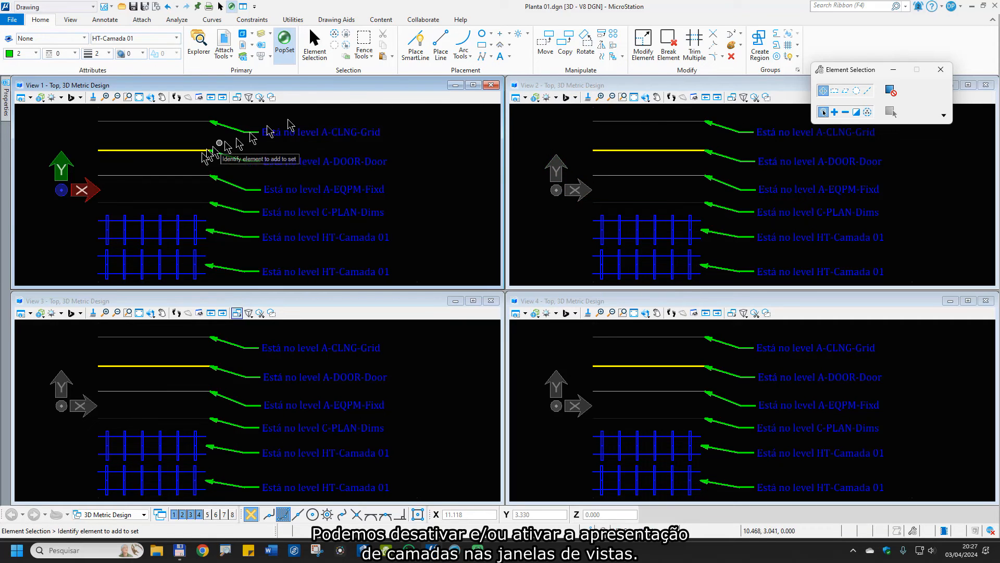
# Turn off the A-DOOR-Door line's level in View 1 and the A-EQPM-Fixd line's level in View 2
pyautogui.rightClick(146, 152)
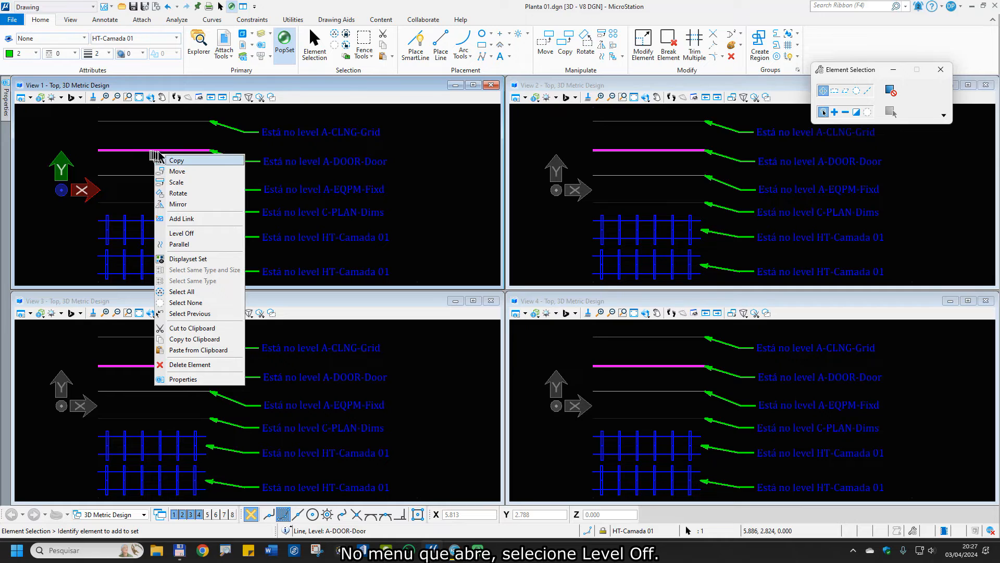
pyautogui.click(186, 234)
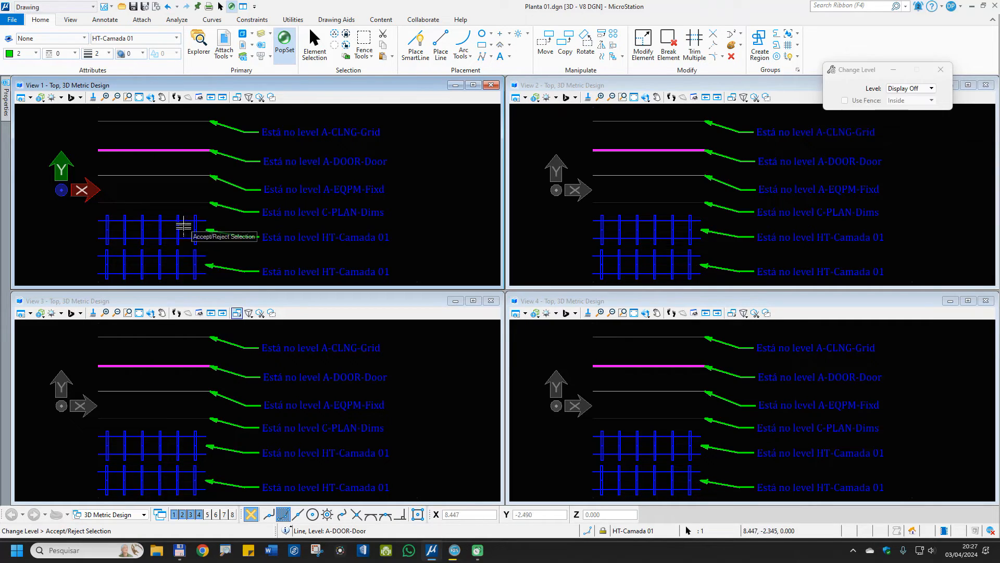
pyautogui.click(424, 198)
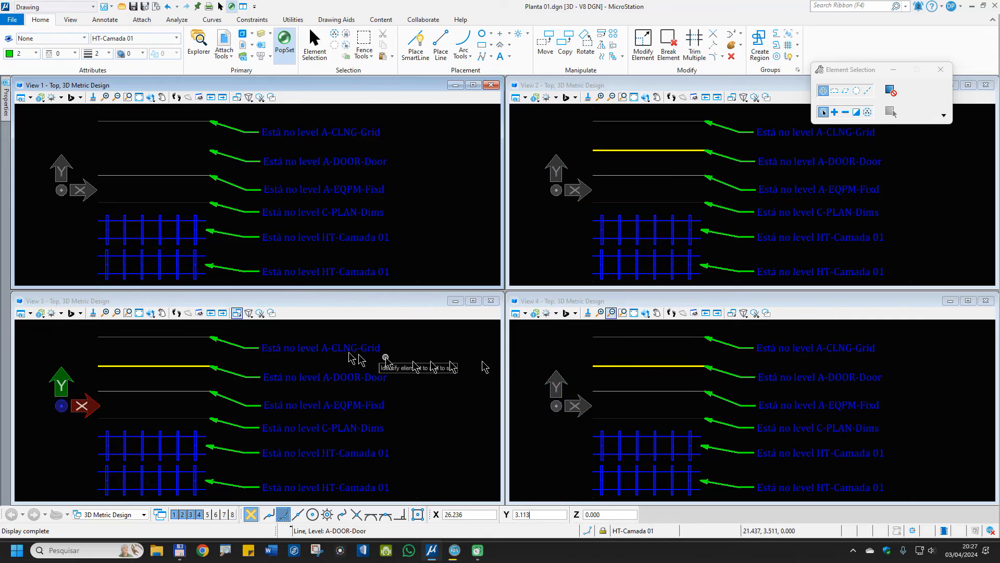
pyautogui.click(197, 357)
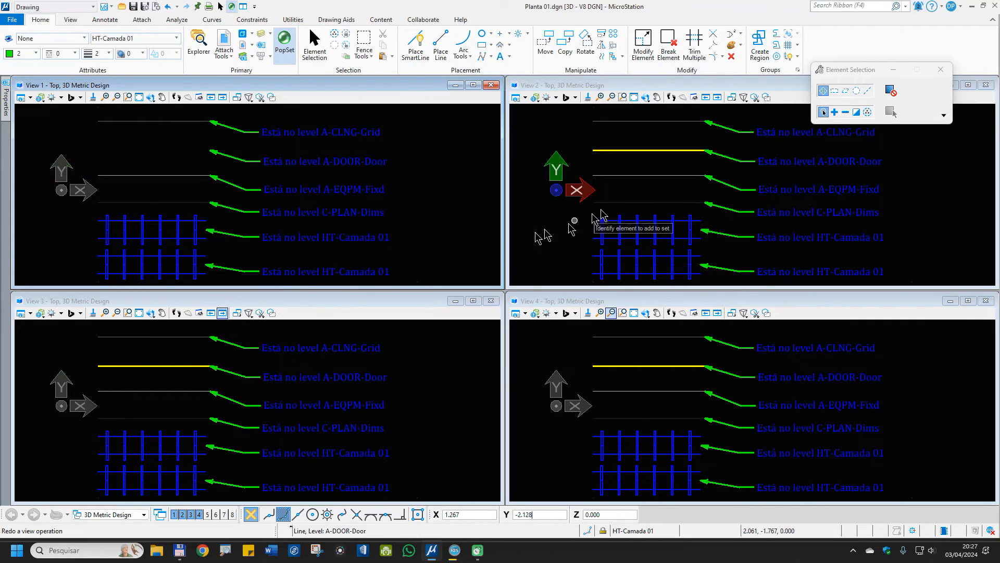
pyautogui.rightClick(651, 177)
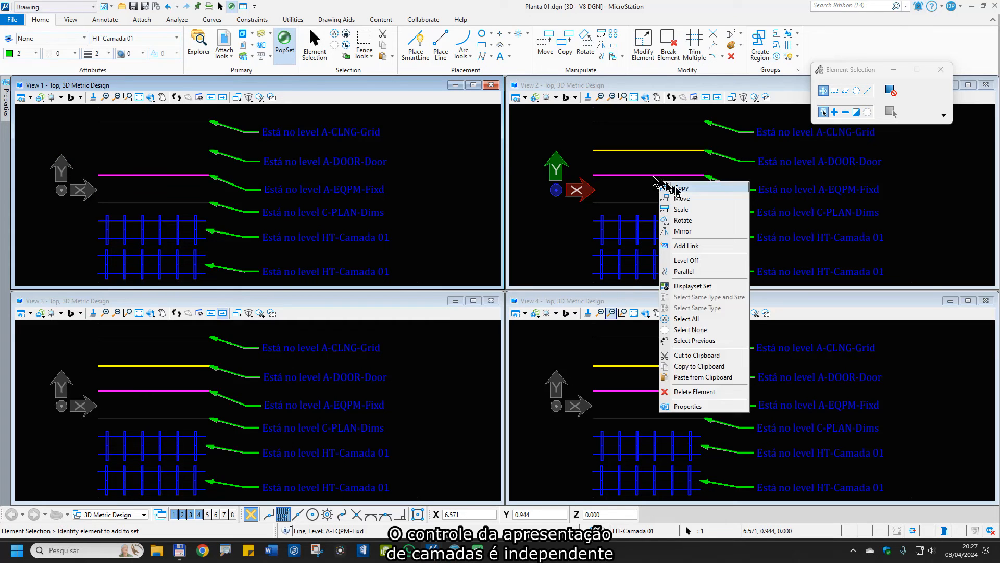
pyautogui.click(694, 264)
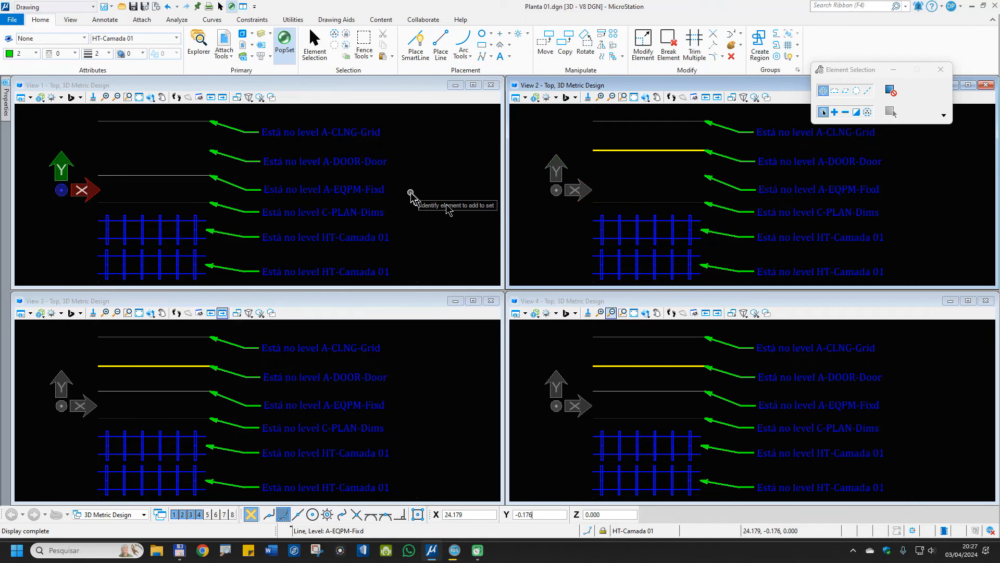
# Turn off the levels of the A-CLNG-Grid, A-EQPM-Fixd and C-PLAN-Dims lines together in View 1
pyautogui.moveTo(183, 113); pyautogui.dragTo(140, 208)
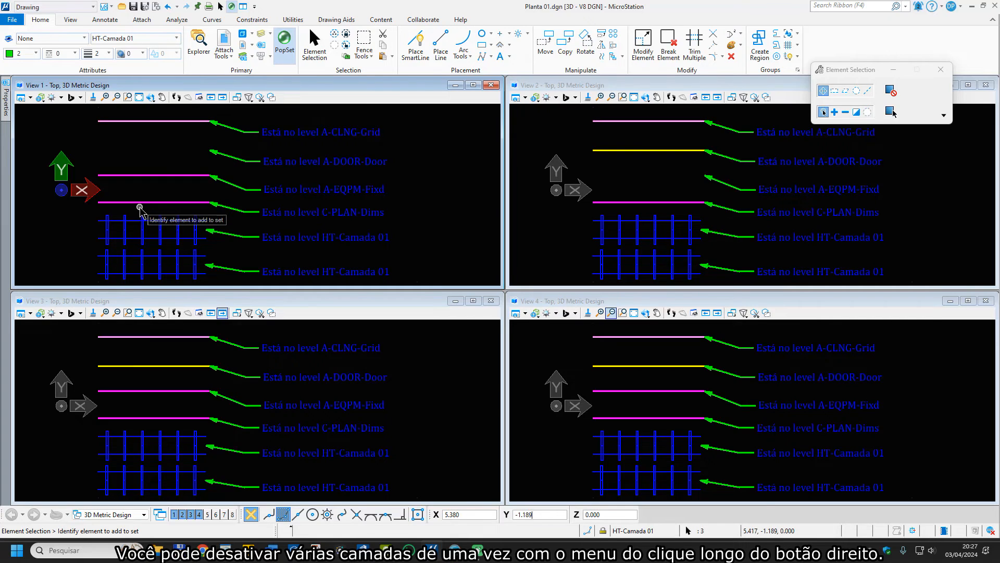
pyautogui.rightClick(146, 149)
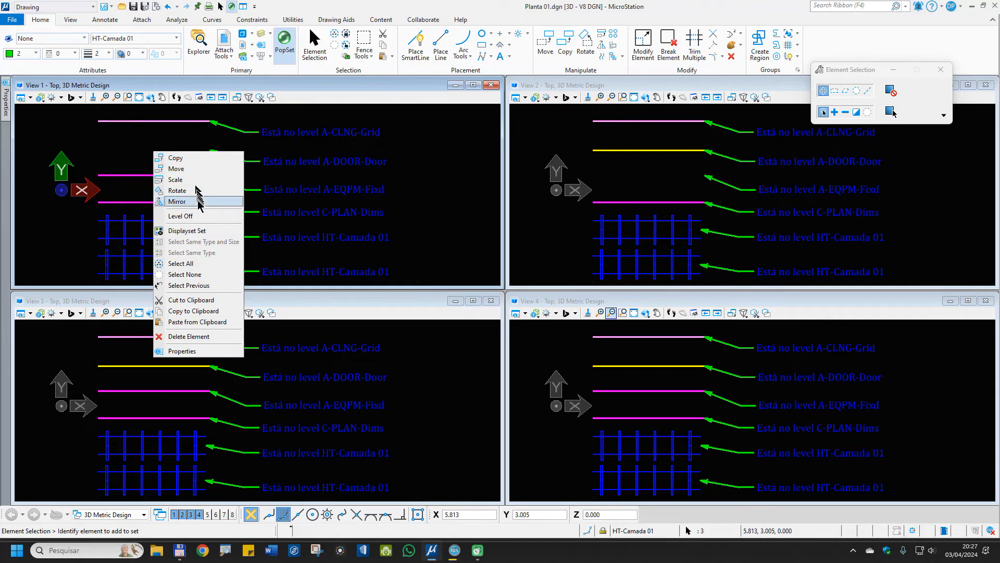
pyautogui.click(179, 216)
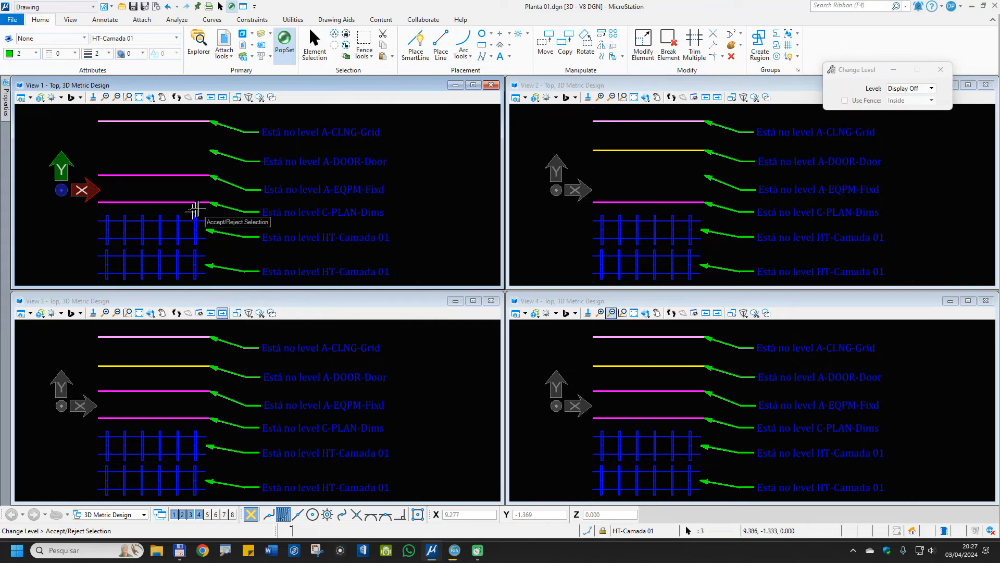
pyautogui.click(130, 140)
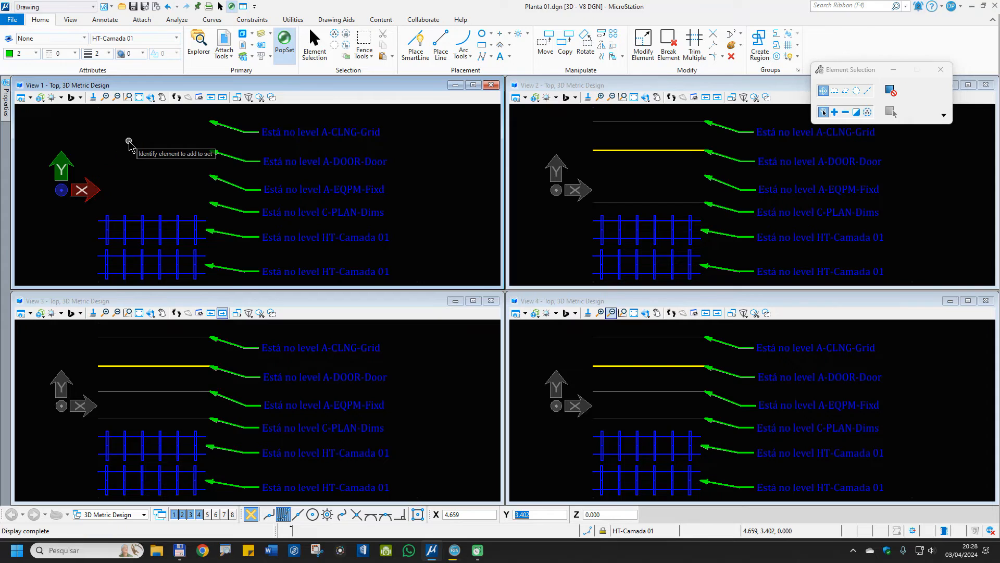
# Try to turn off the active level HT-Camada 01 in View 1 using the two railroad-style lines, and clear the selection
pyautogui.moveTo(351, 188)
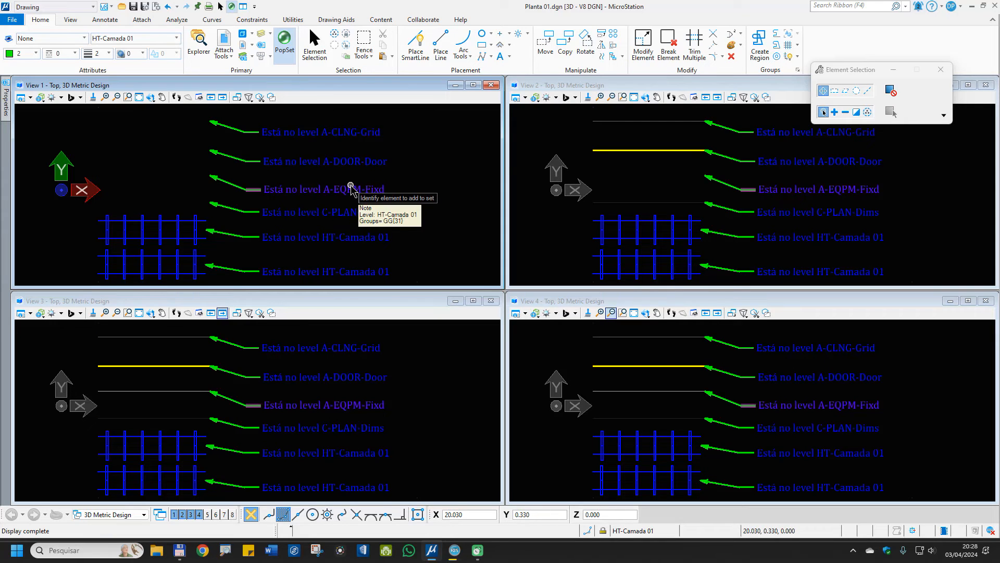
pyautogui.moveTo(175, 195); pyautogui.dragTo(141, 267)
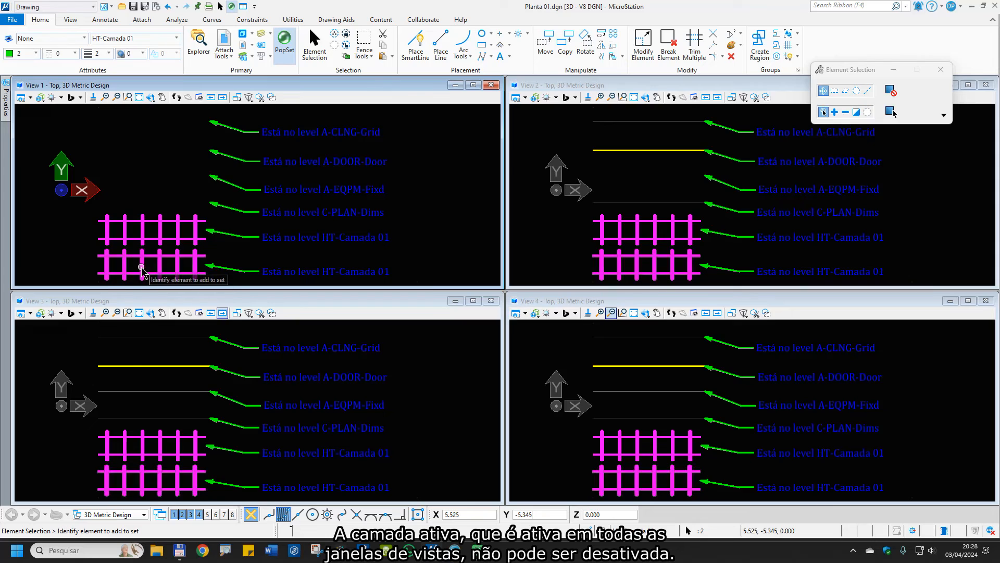
pyautogui.rightClick(139, 164)
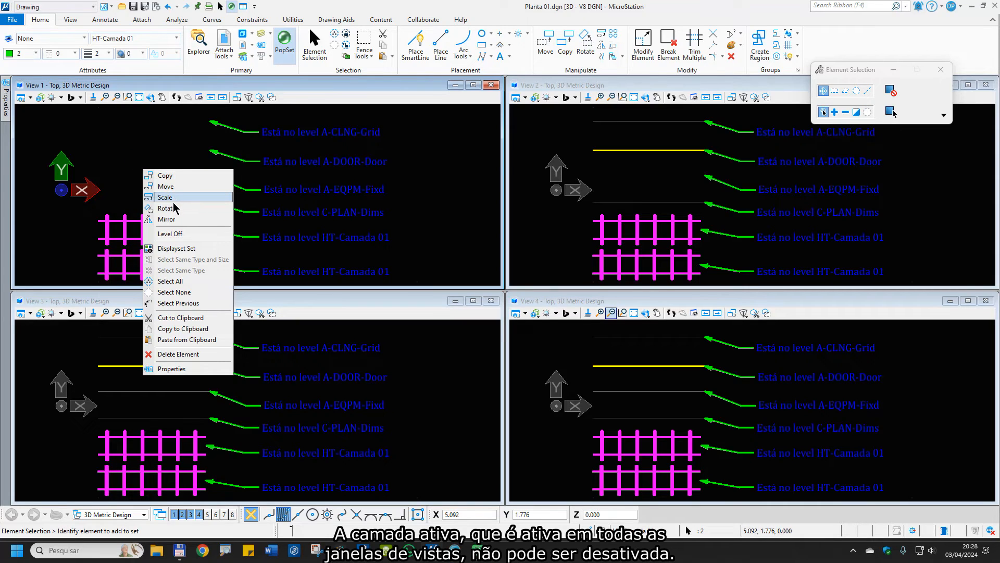
pyautogui.click(169, 234)
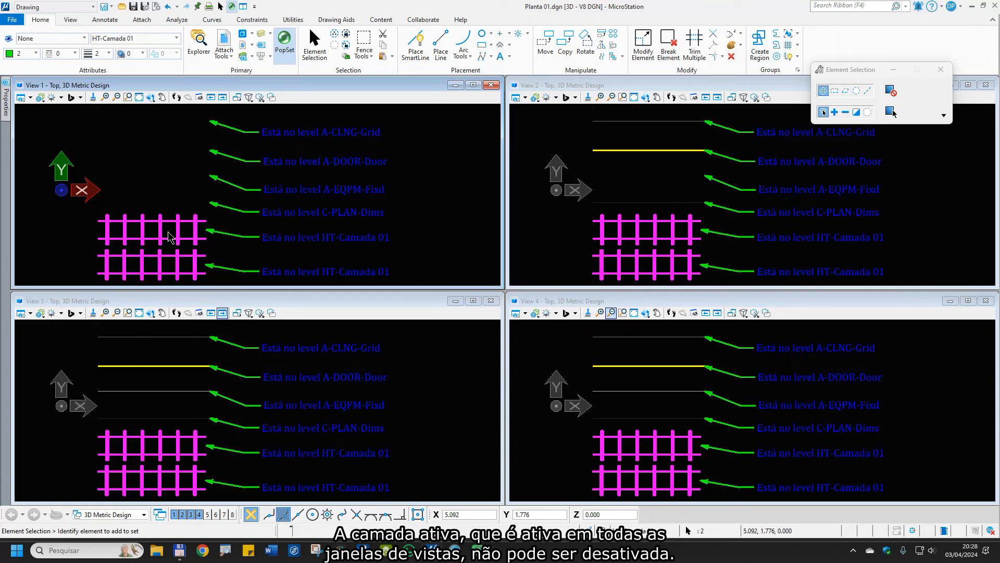
pyautogui.click(166, 190)
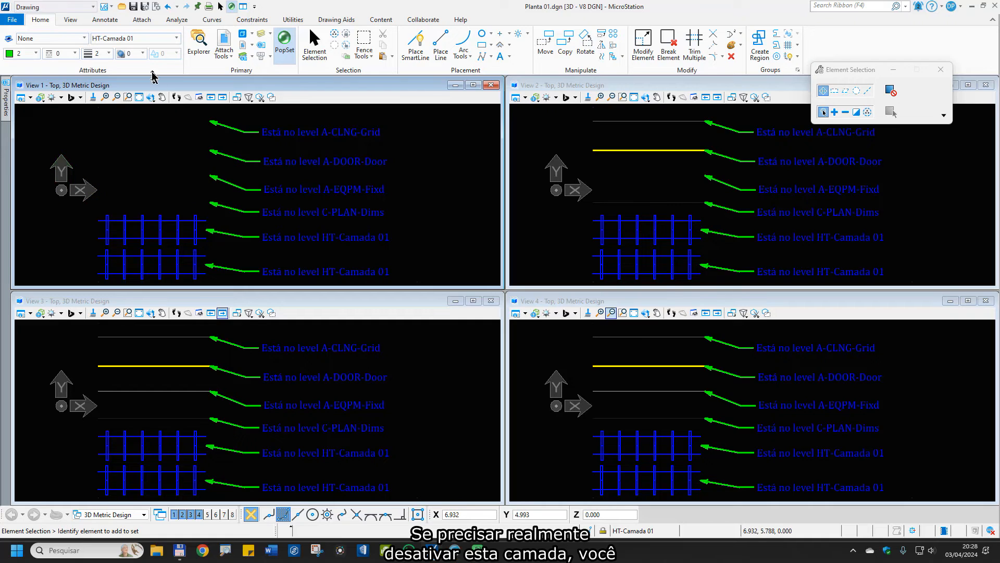
# Make G-ANNO-Note the active level
pyautogui.click(145, 40)
pyautogui.click(145, 42)
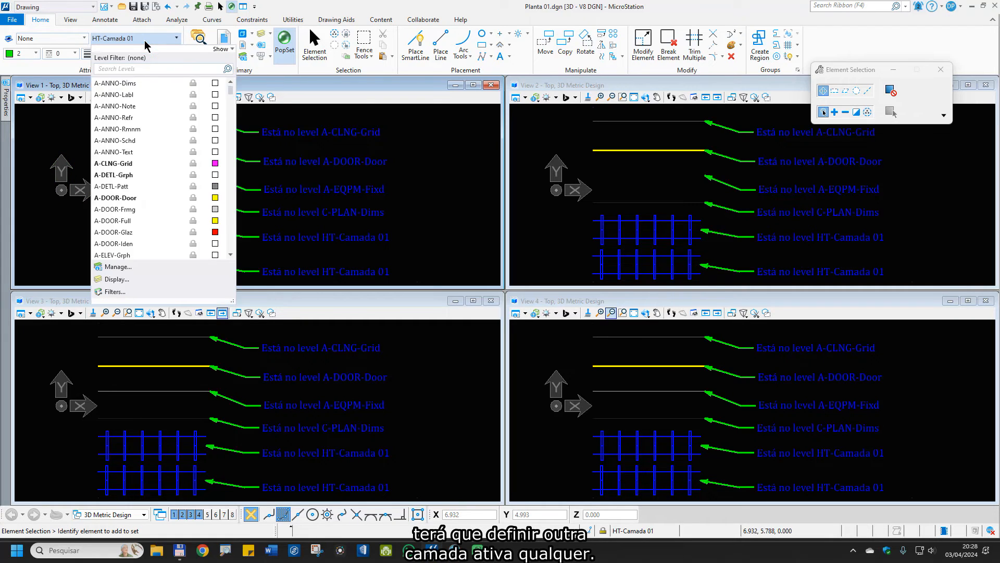
pyautogui.click(124, 105)
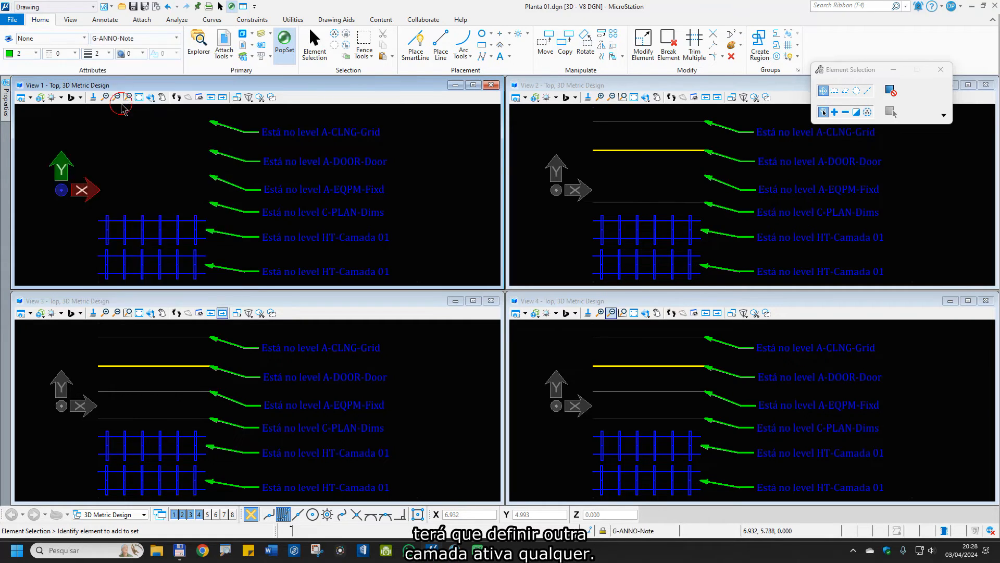
# Turn off the HT-Camada 01 level in View 1 using the two railroad-style lines
pyautogui.click(114, 271)
pyautogui.rightClick(151, 191)
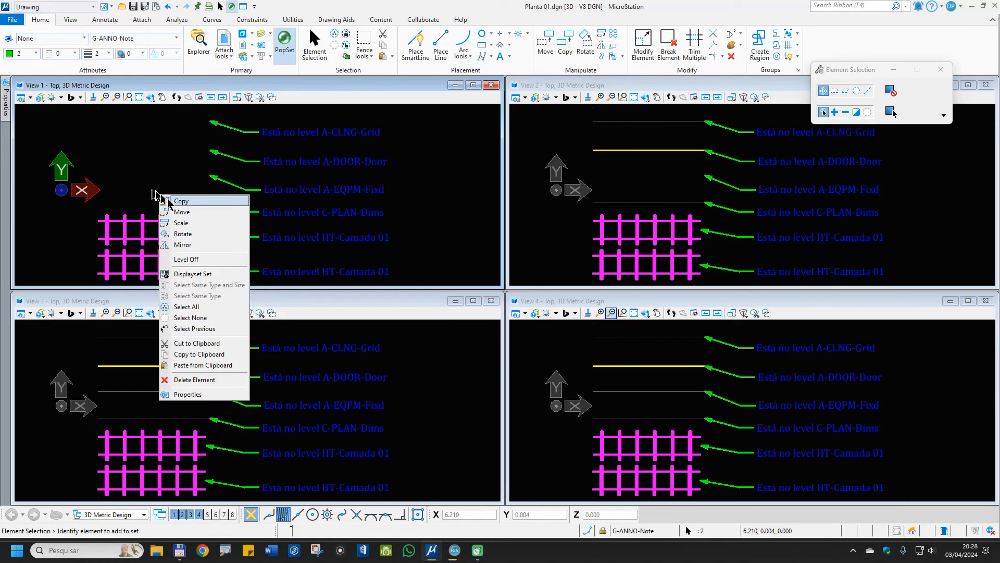
pyautogui.click(189, 259)
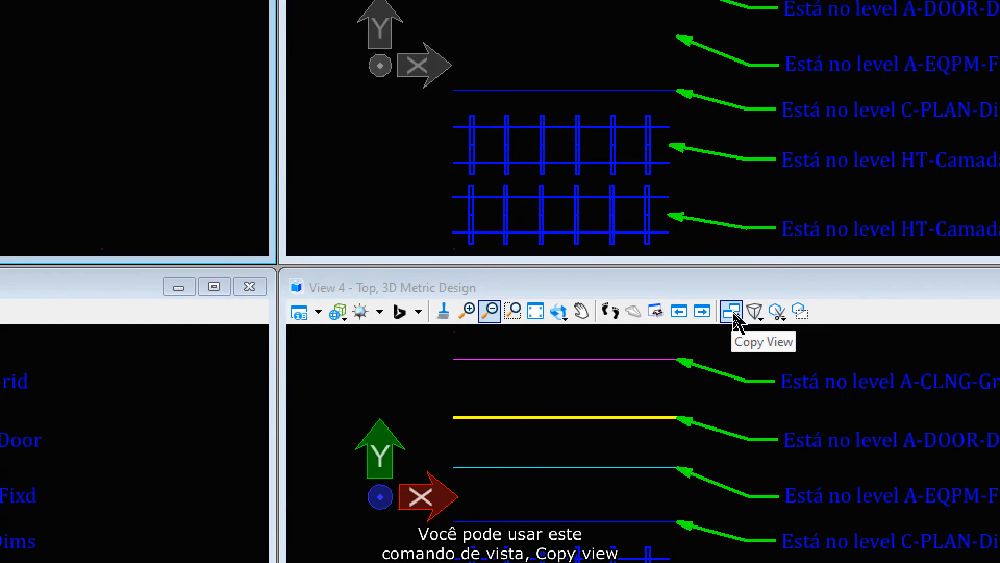
# Copy View 4 to View 1 with the Copy View tool
pyautogui.click(734, 314)
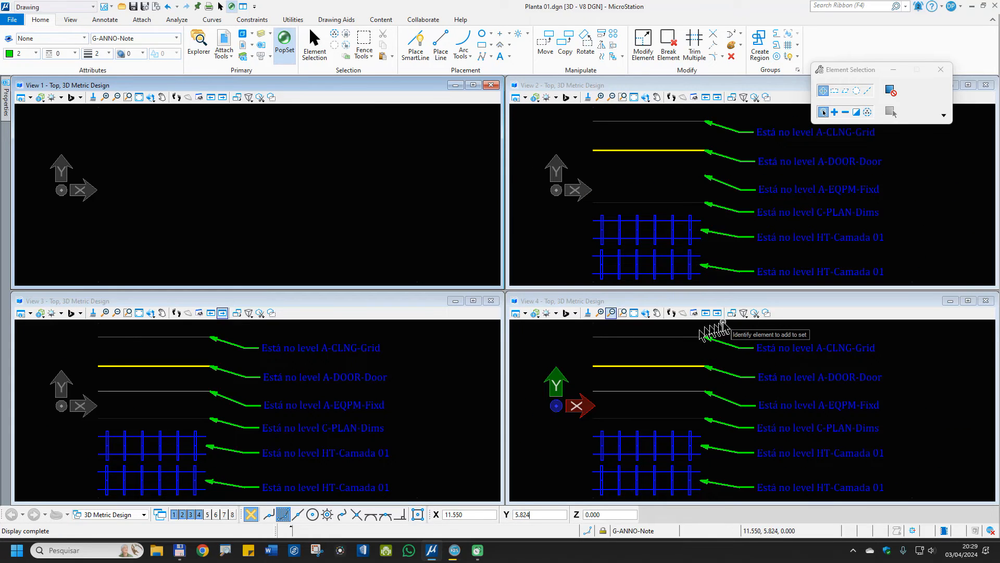
pyautogui.click(732, 314)
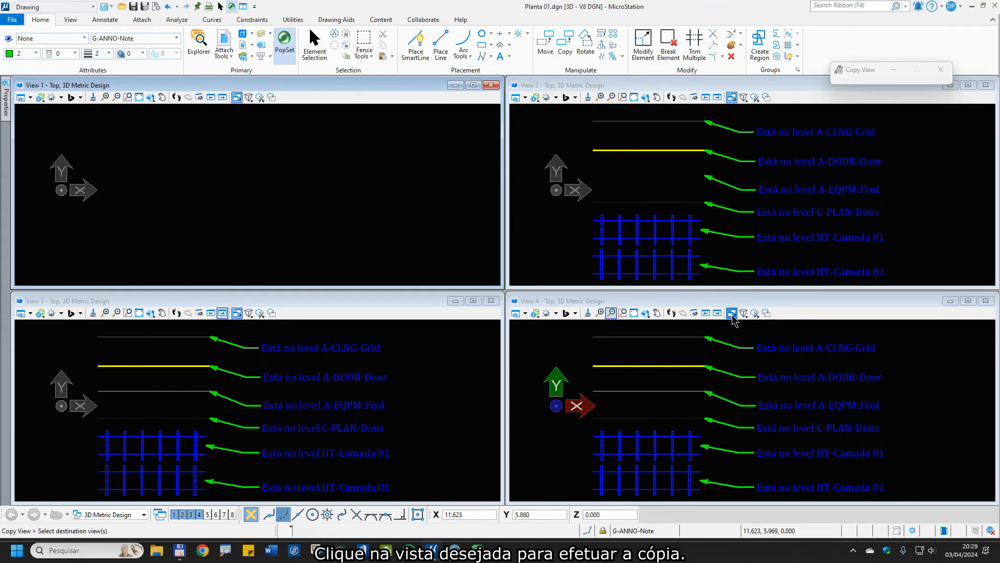
pyautogui.click(365, 203)
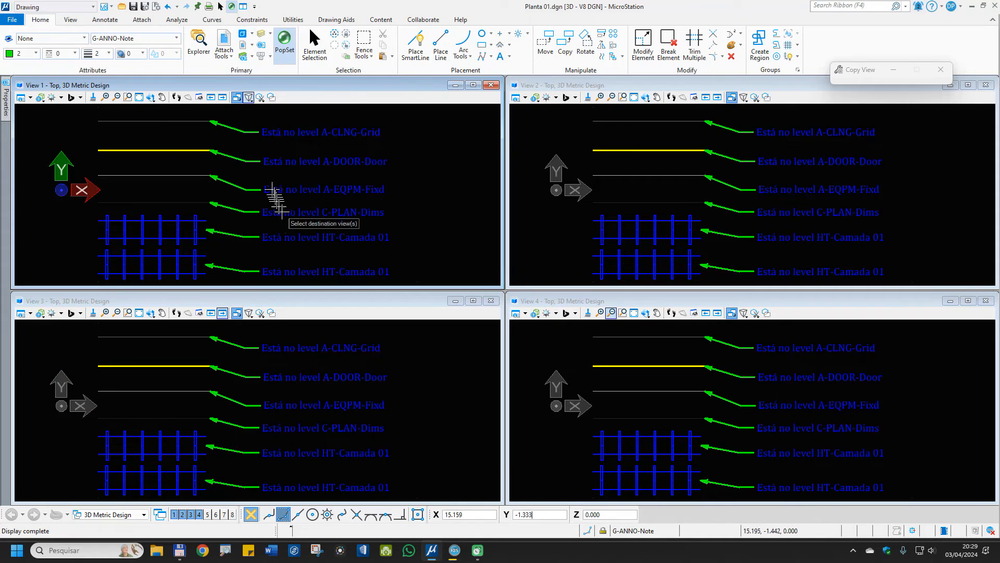
# Open Level Display for View 1, place its window over the middle of the views and look through the level list
pyautogui.click(263, 39)
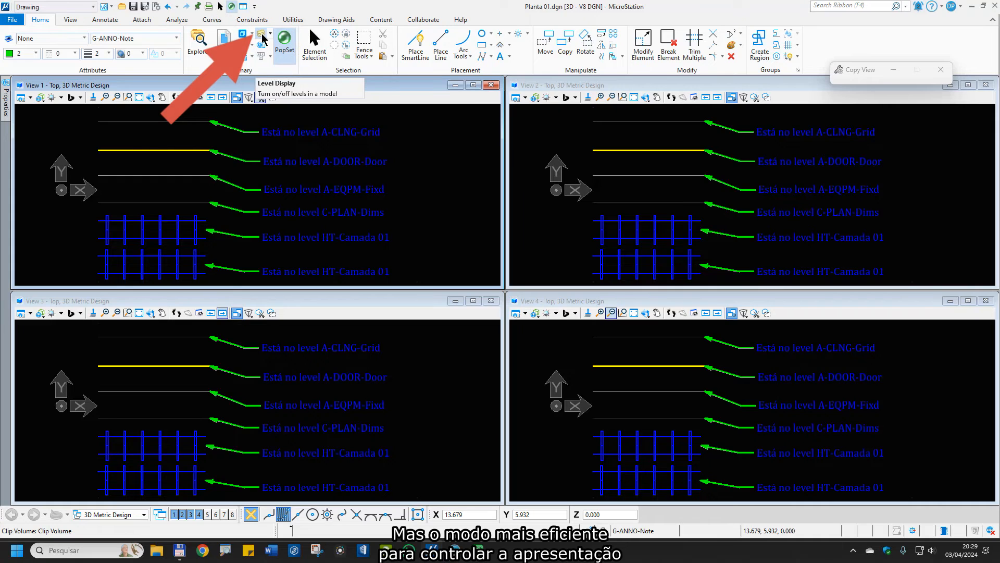
pyautogui.click(264, 38)
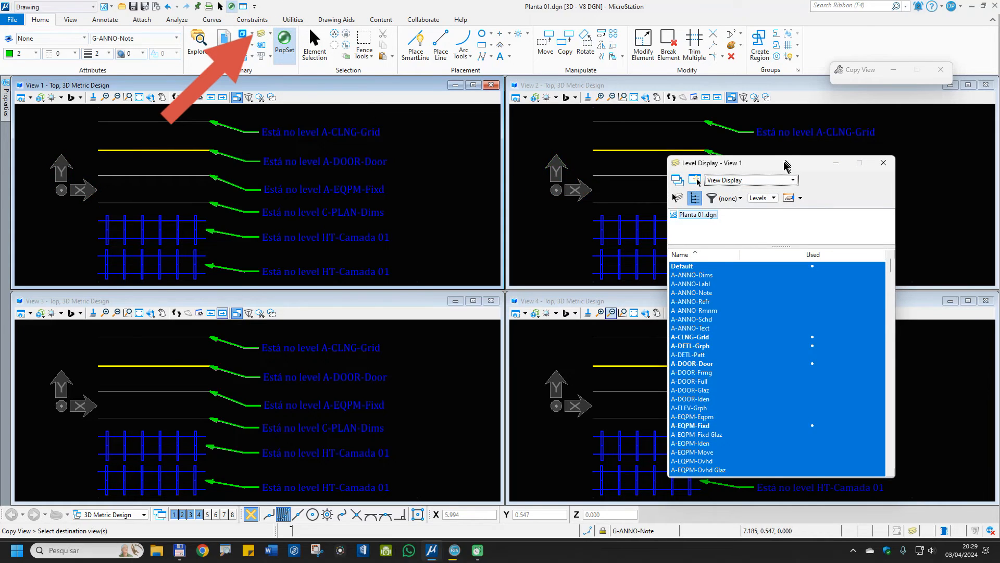
pyautogui.moveTo(778, 168); pyautogui.dragTo(461, 161)
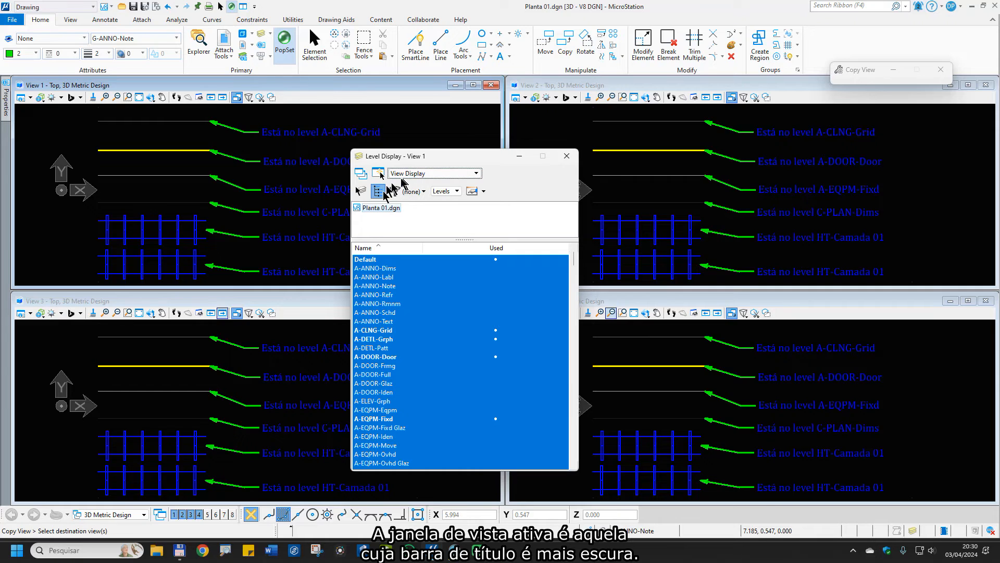
pyautogui.scroll(-9, 373, 298)
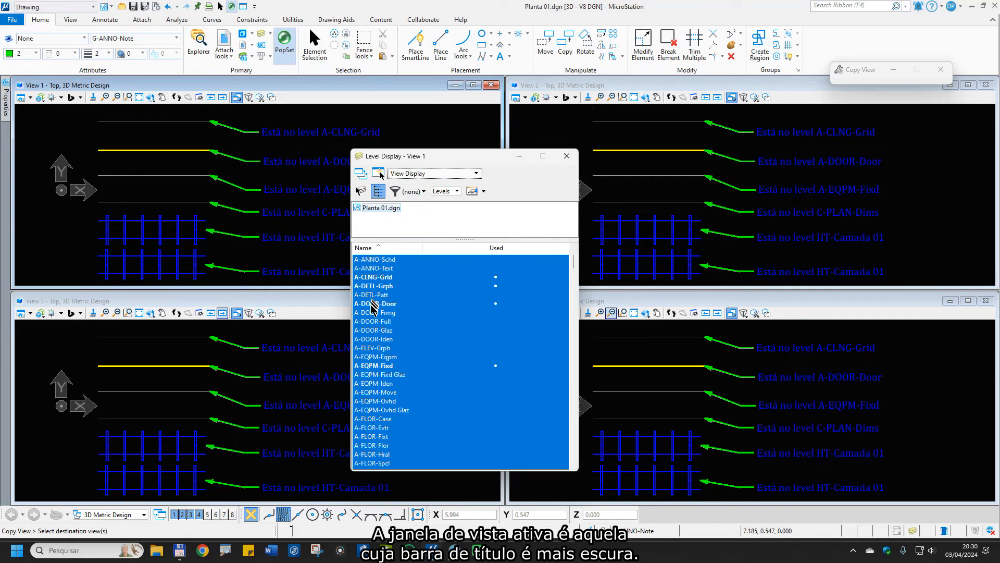
pyautogui.scroll(2, 373, 309)
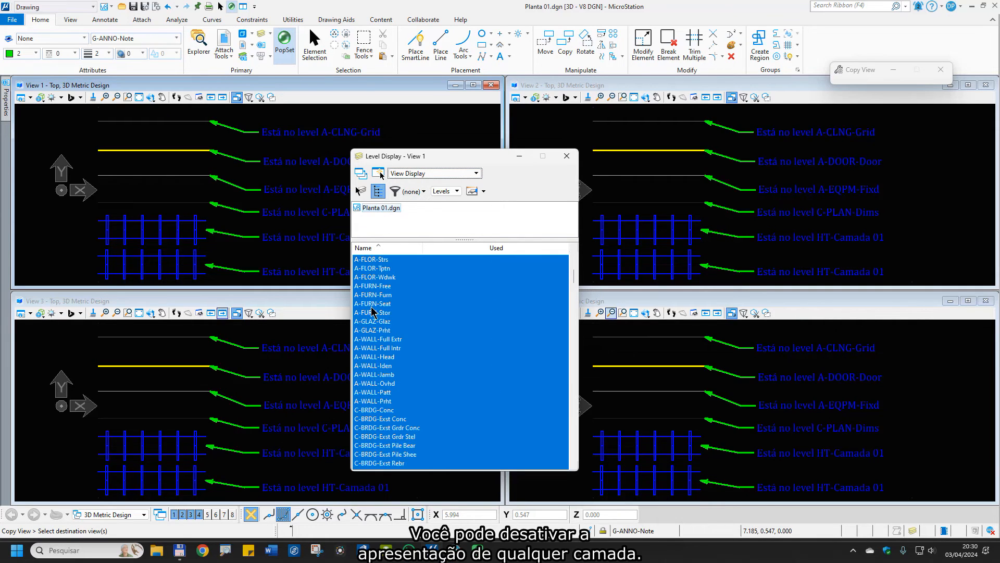
pyautogui.scroll(6, 373, 308)
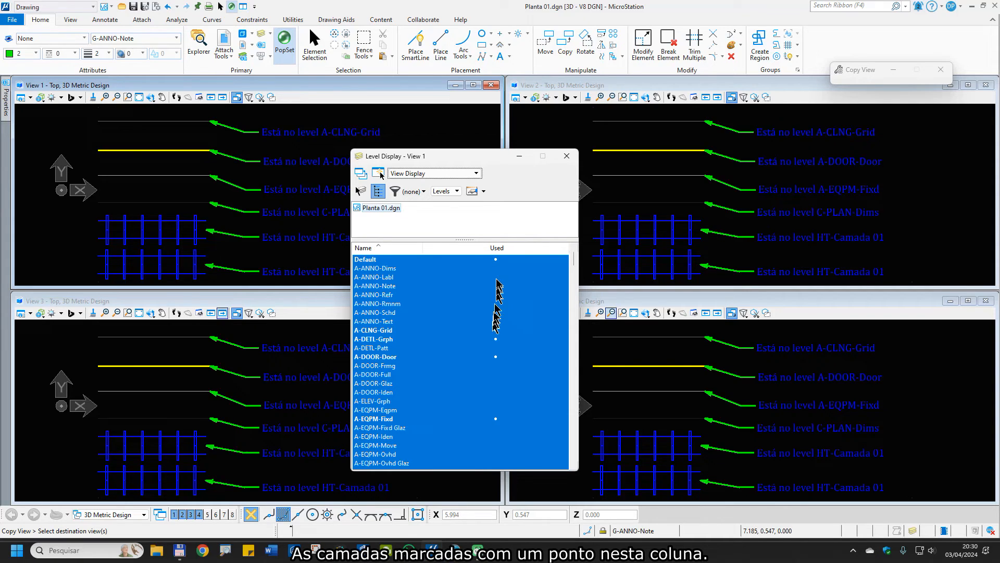
# Sort the displayed levels with the used ones first and apply the Em Uso filter to the list
pyautogui.click(508, 249)
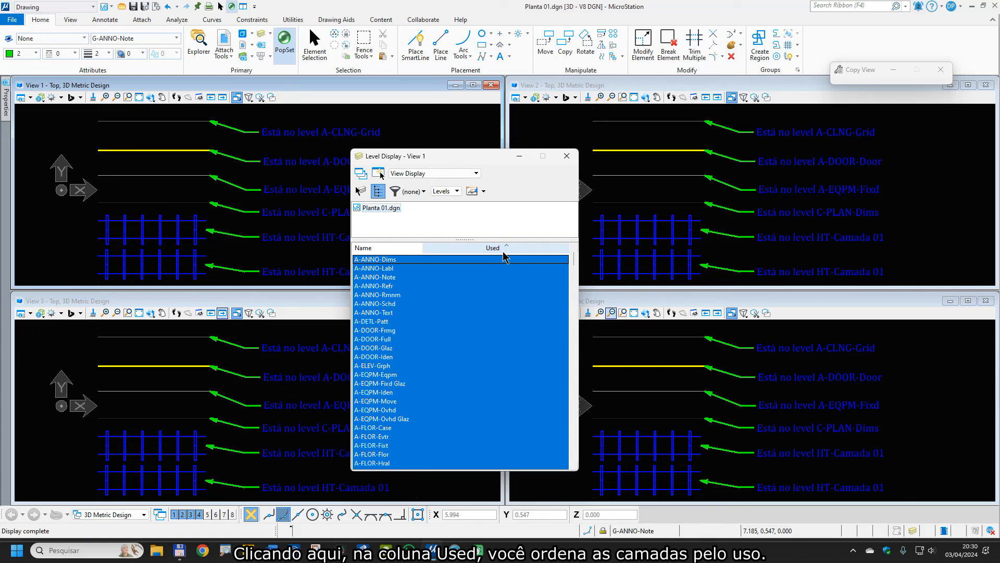
pyautogui.moveTo(574, 261)
pyautogui.mouseDown()
pyautogui.moveTo(569, 469)
pyautogui.moveTo(573, 258)
pyautogui.mouseUp()
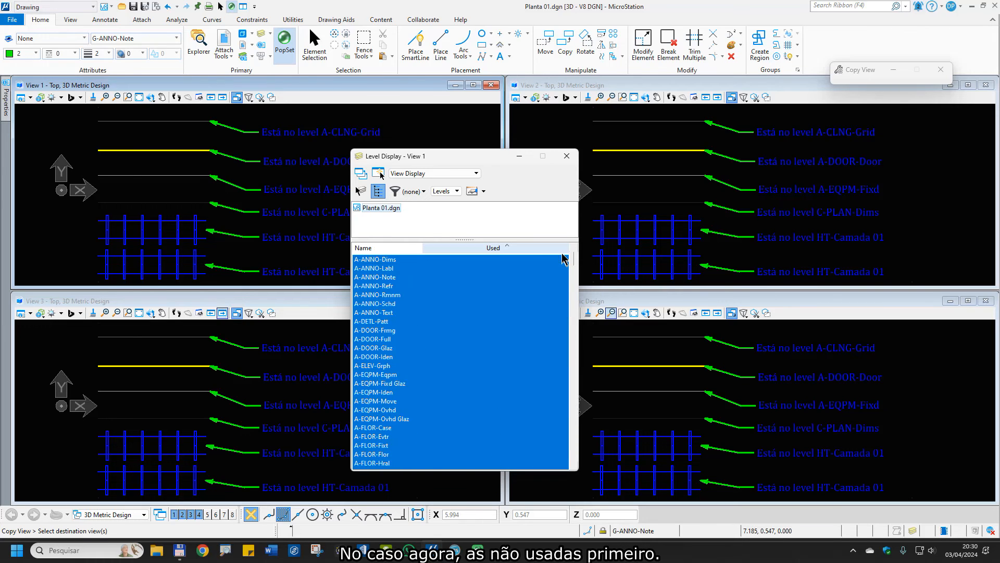
pyautogui.click(508, 249)
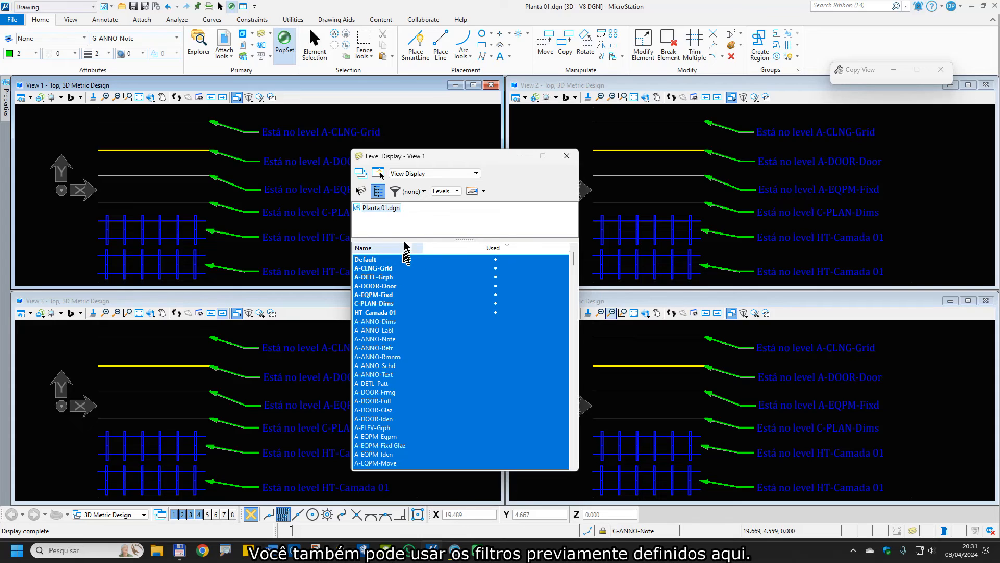
pyautogui.click(405, 192)
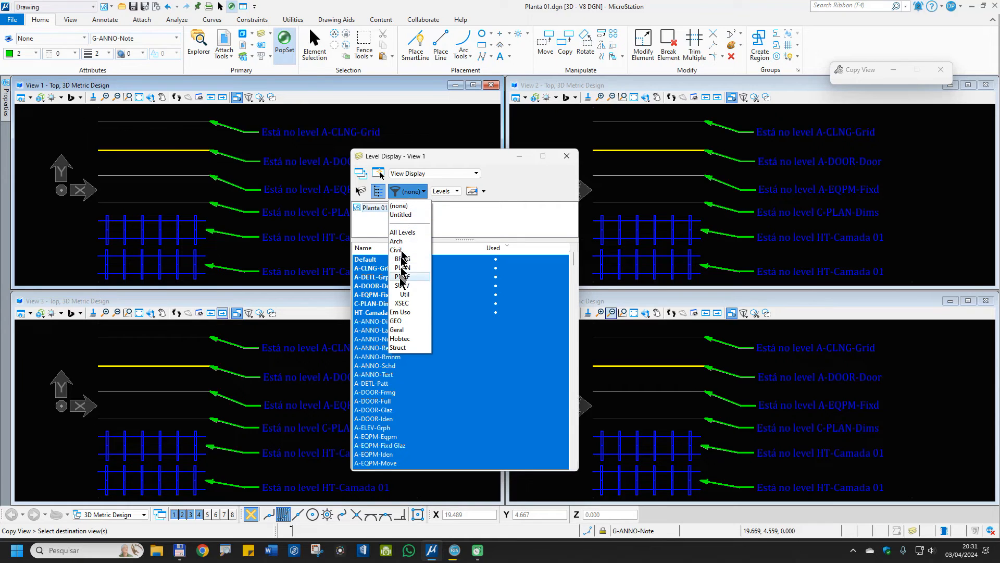
pyautogui.click(407, 313)
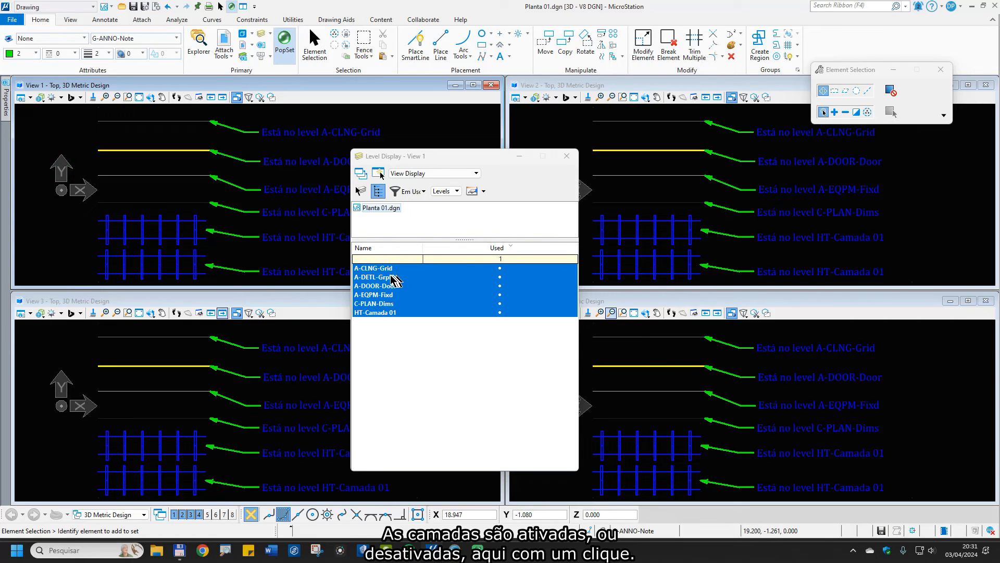
# Turn off the levels A-CLNG-Grid, A-DETL-Grph, A-DOOR-Door, A-EQPM-Fixd, C-PLAN-Dims and HT-Camada 01 in View 1
pyautogui.click(373, 269)
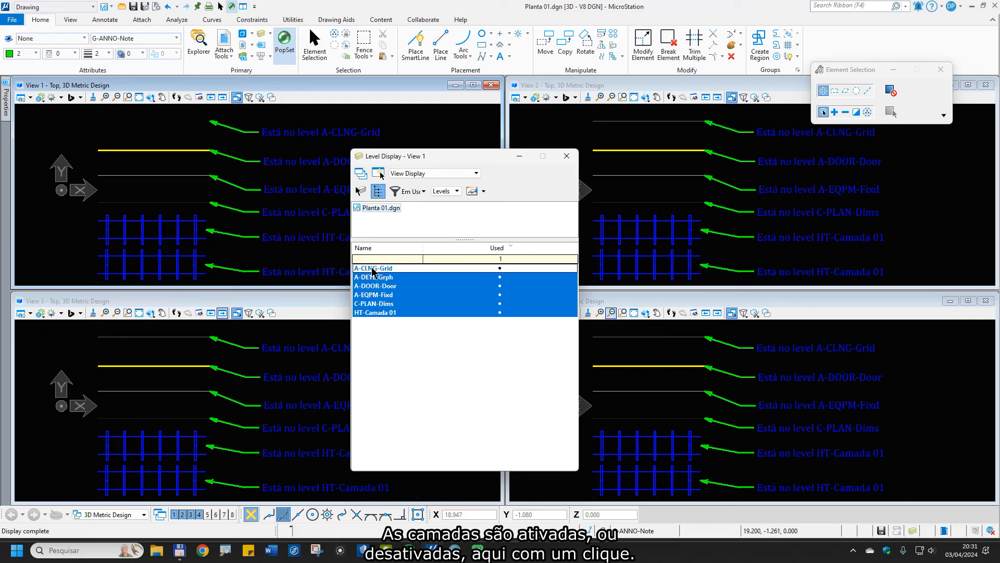
pyautogui.click(373, 277)
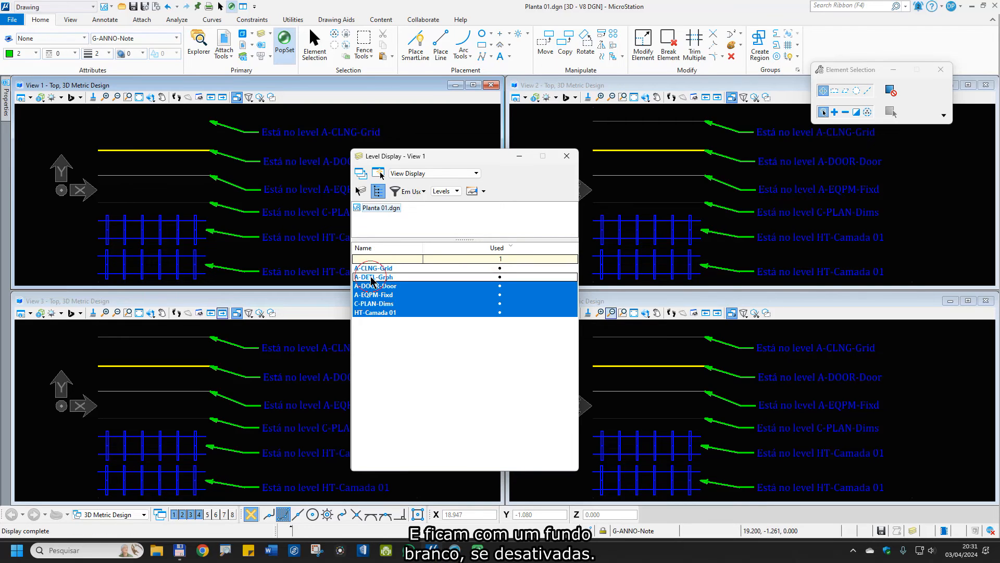
pyautogui.click(373, 286)
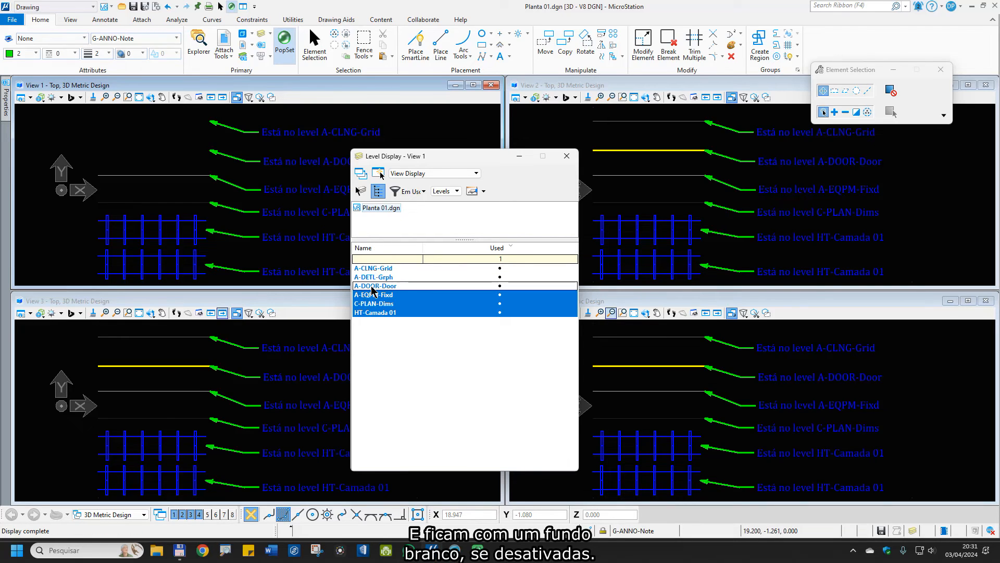
pyautogui.click(373, 294)
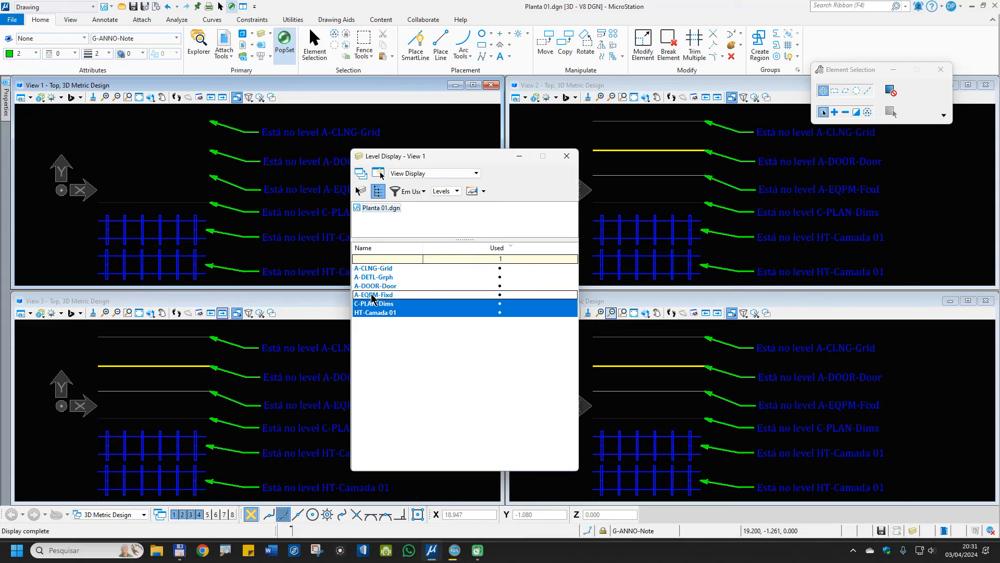
pyautogui.click(373, 304)
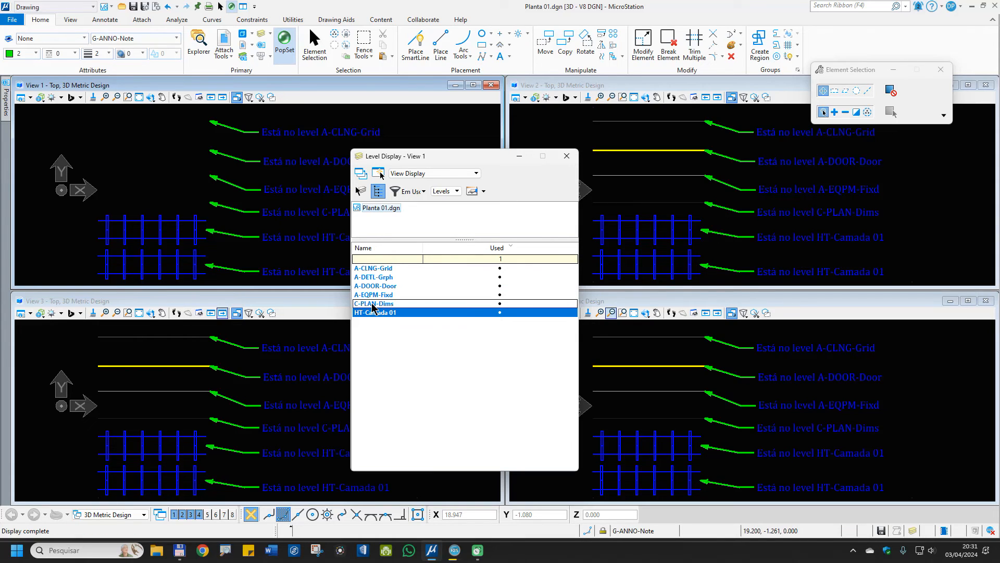
pyautogui.click(374, 312)
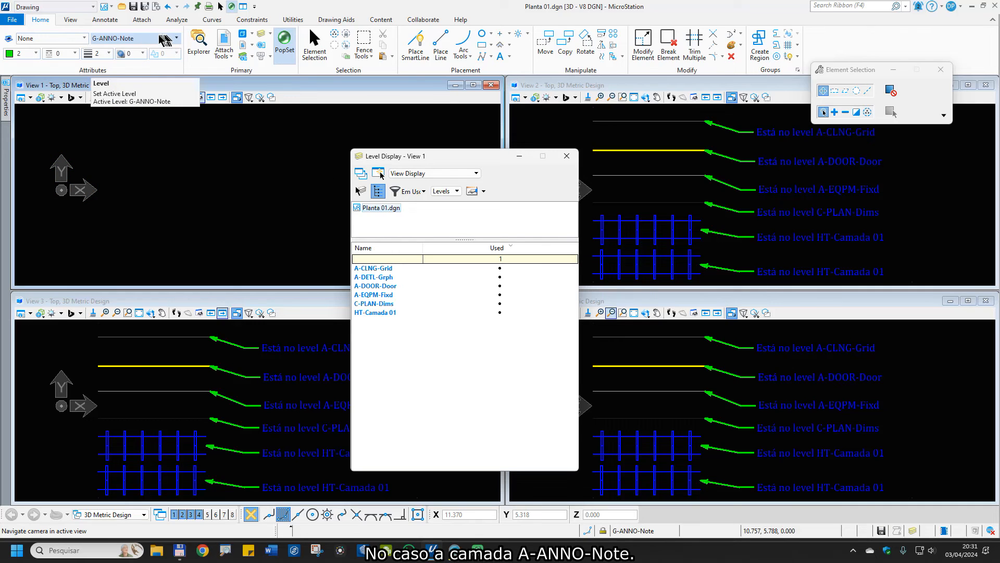
# Turn the levels HT-Camada 01 and A-DOOR-Door back on in View 1
pyautogui.click(375, 313)
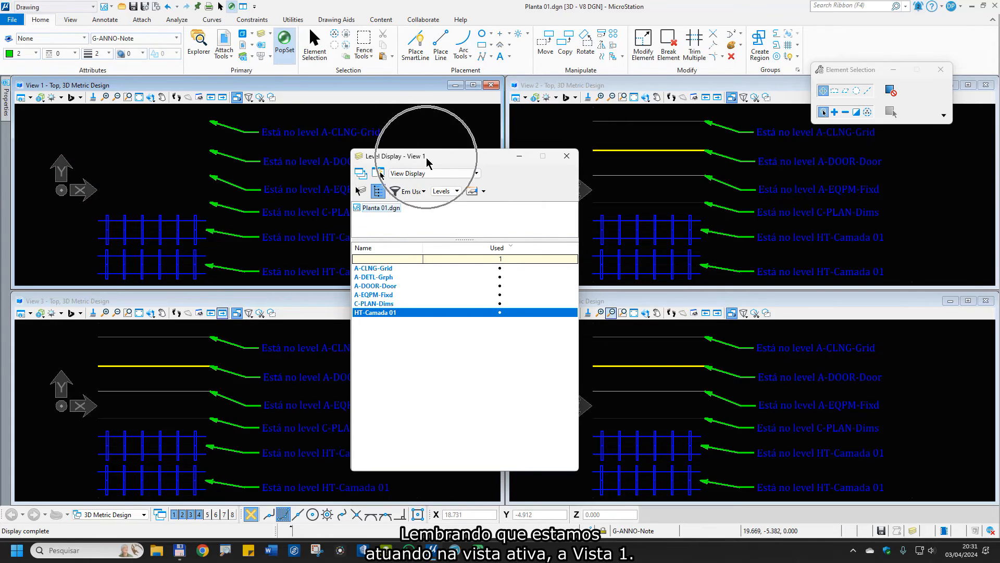
pyautogui.click(372, 287)
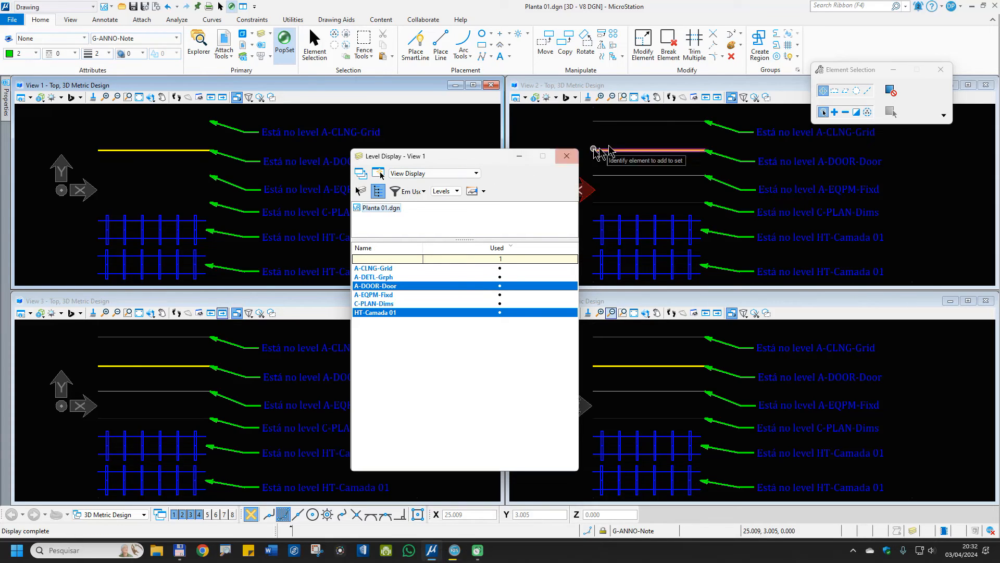
# Make View 2 active and turn off its levels A-EQPM-Fixd, C-PLAN-Dims and HT-Camada 01
pyautogui.click(719, 88)
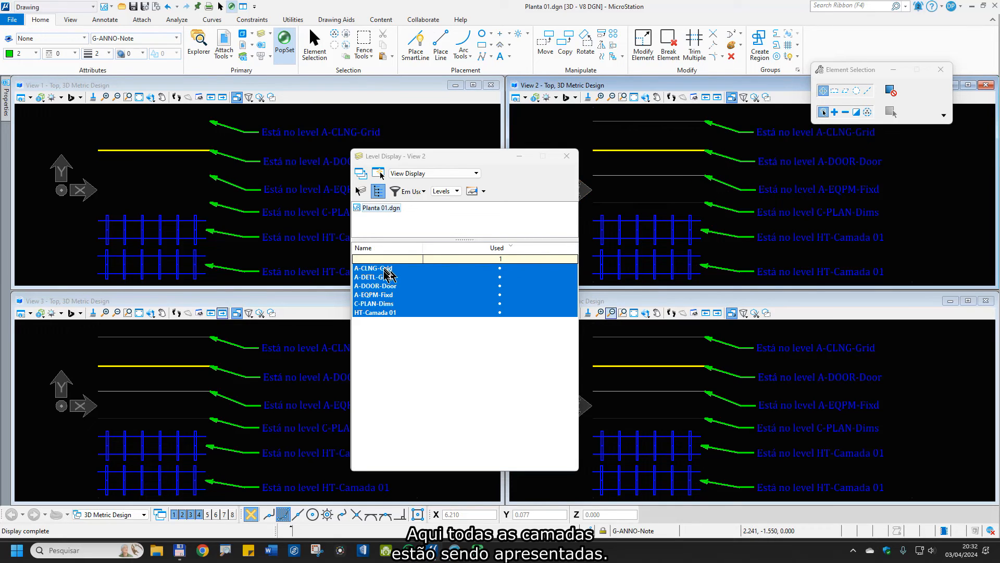
pyautogui.click(382, 297)
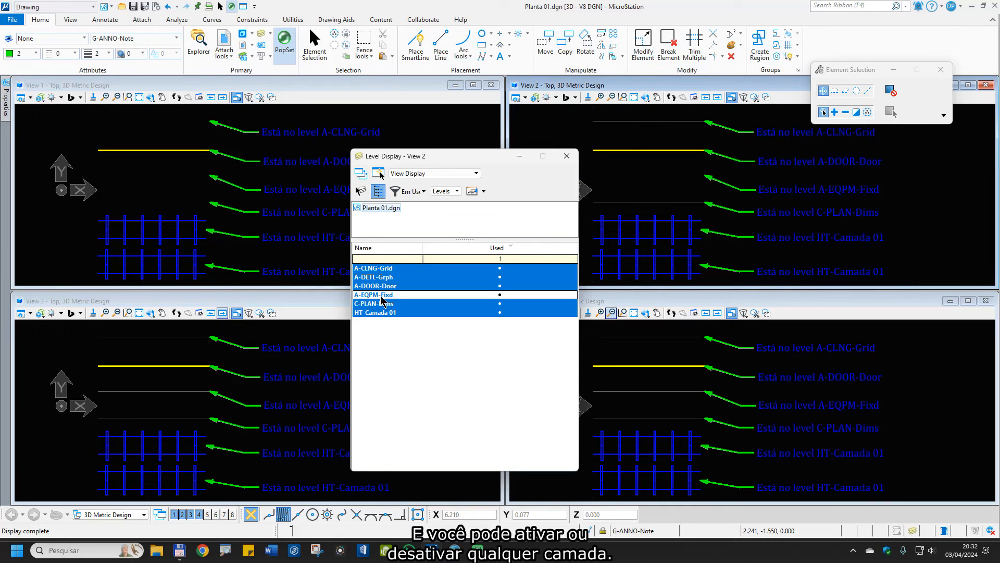
pyautogui.click(384, 306)
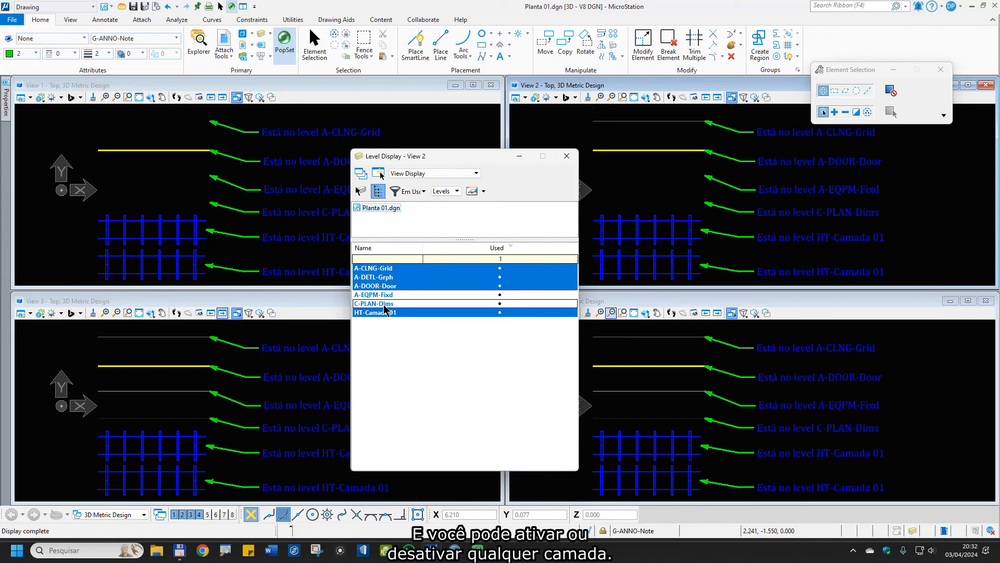
pyautogui.click(388, 314)
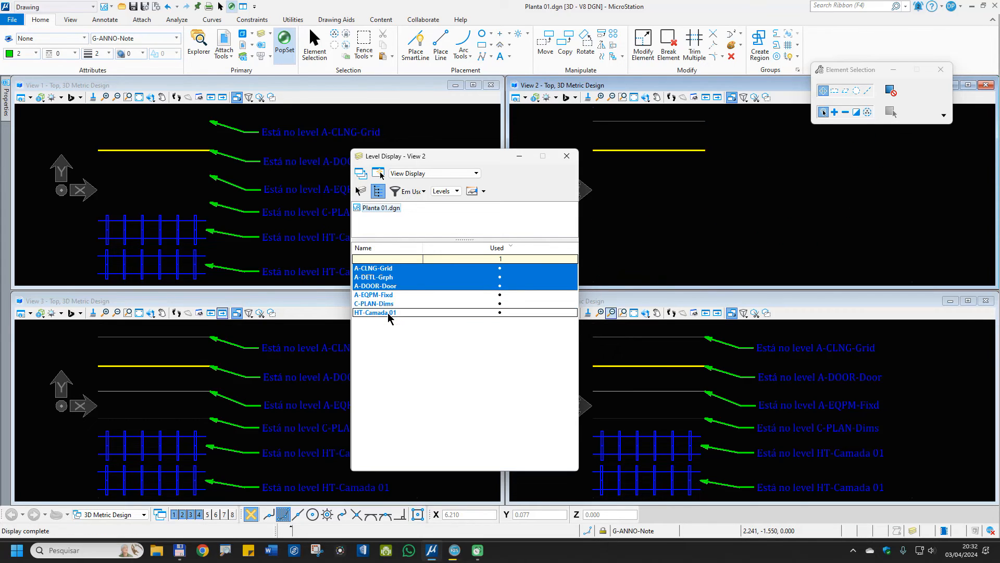
# Make View 3 active and turn off its levels C-PLAN-Dims and A-CLNG-Grid
pyautogui.click(188, 303)
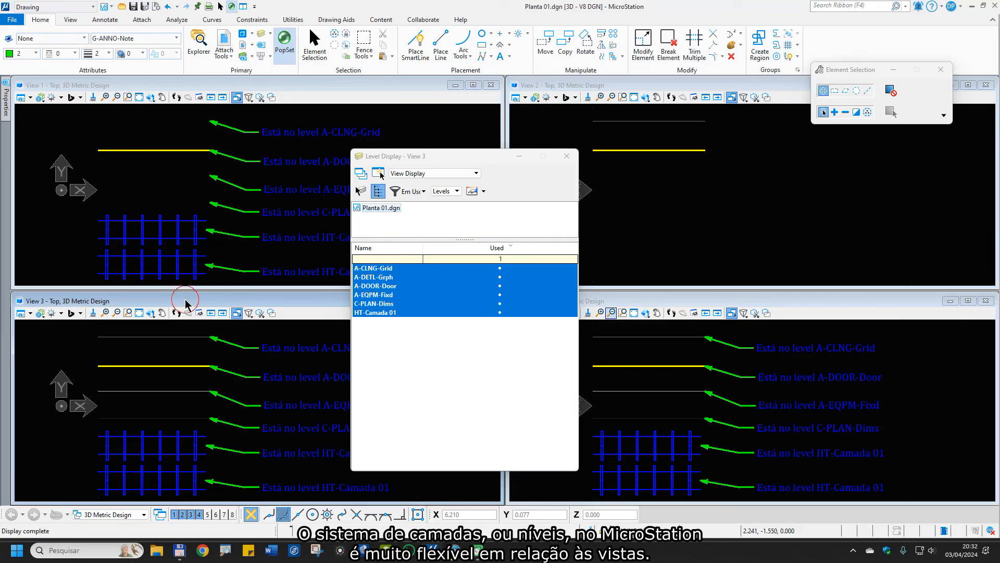
pyautogui.click(380, 304)
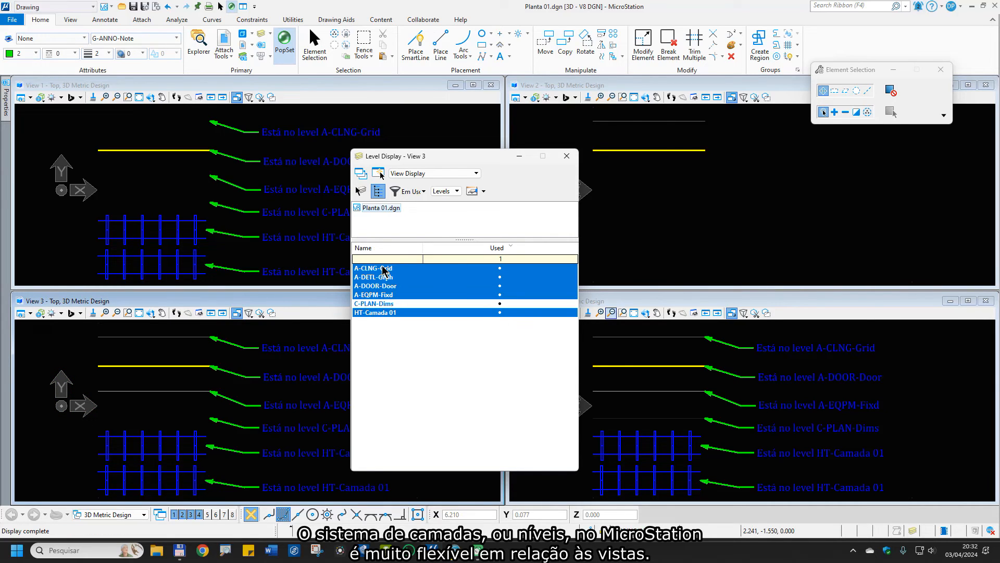
pyautogui.click(383, 268)
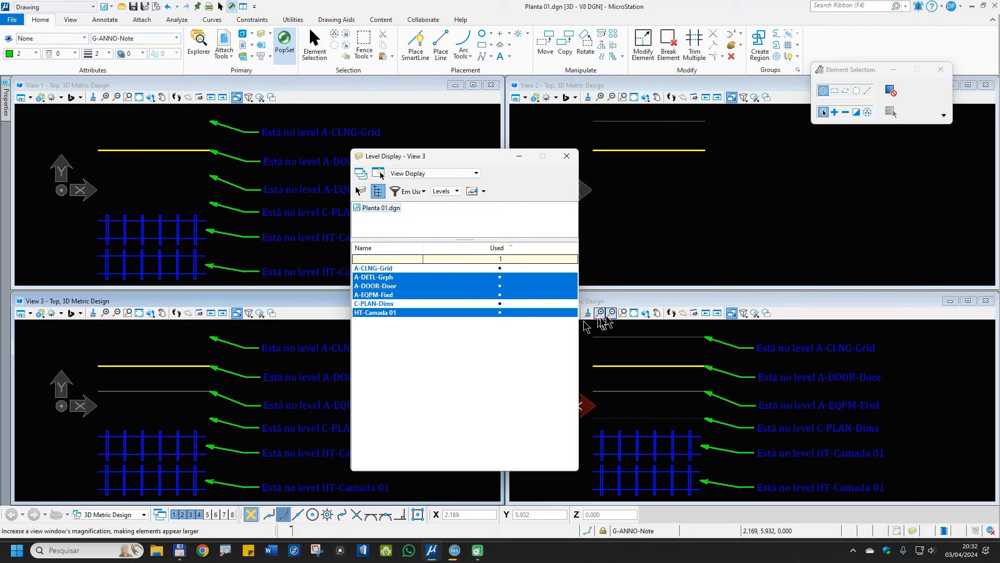
# Make View 4 active and apply its level display to all open views
pyautogui.click(643, 301)
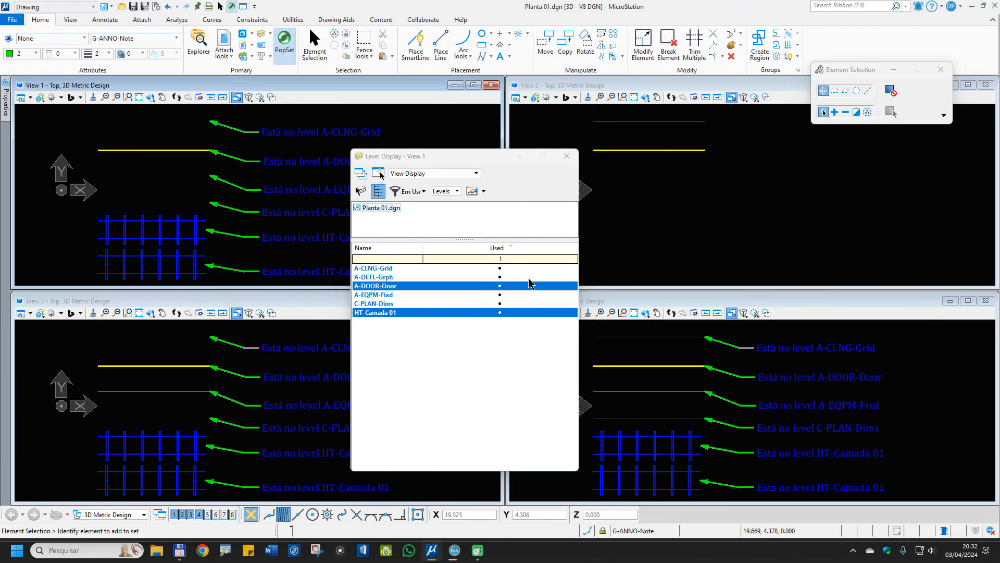
pyautogui.click(667, 304)
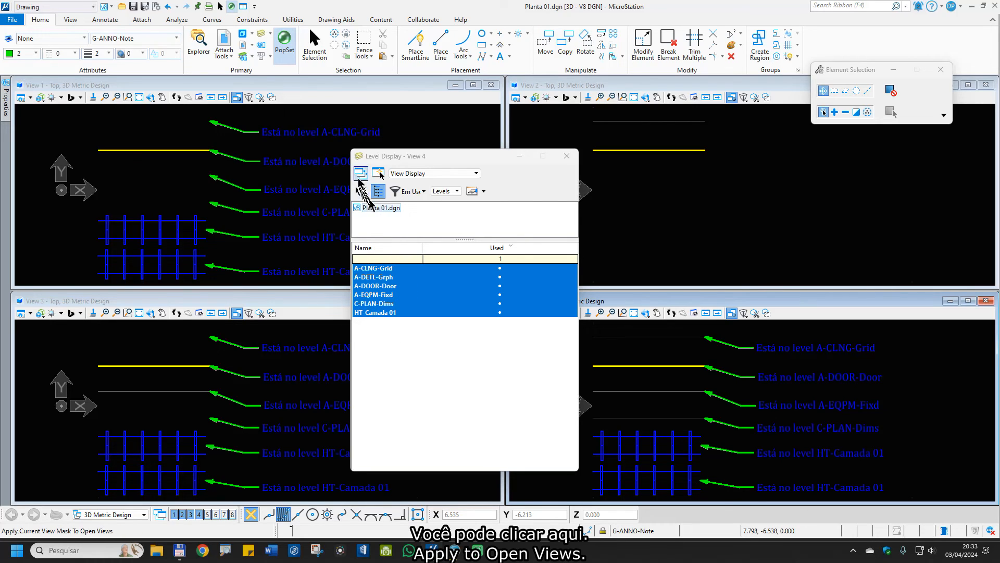
pyautogui.click(358, 176)
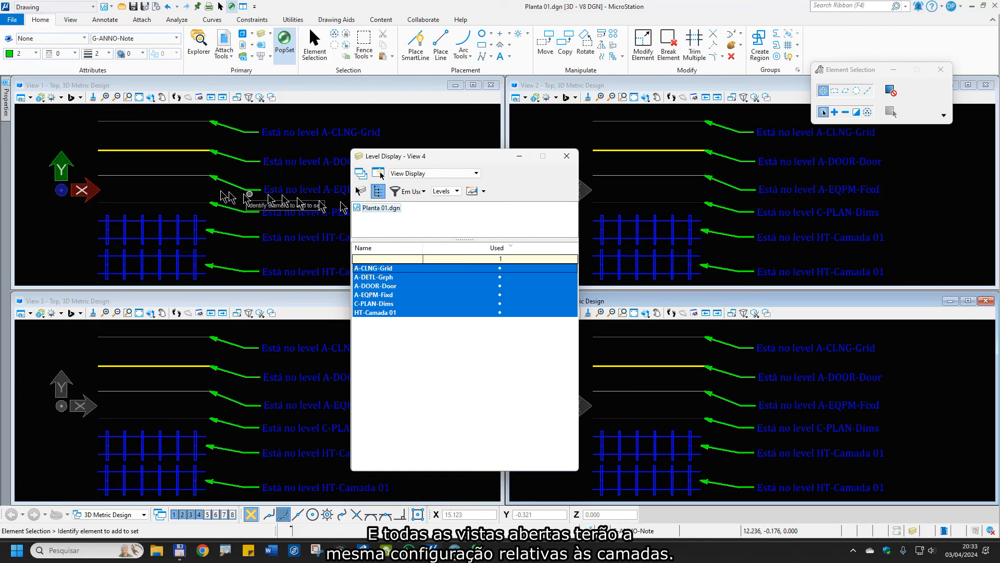
# Turn off the level of the A-EQPM-Fixd line in View 1 with the Level Off tool
pyautogui.click(162, 177)
pyautogui.rightClick(162, 177)
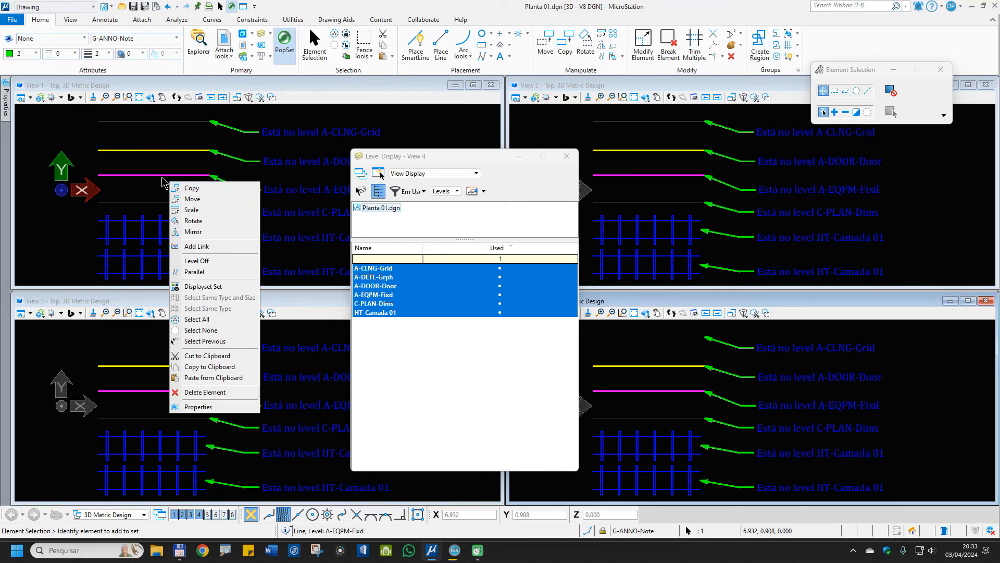
pyautogui.click(204, 263)
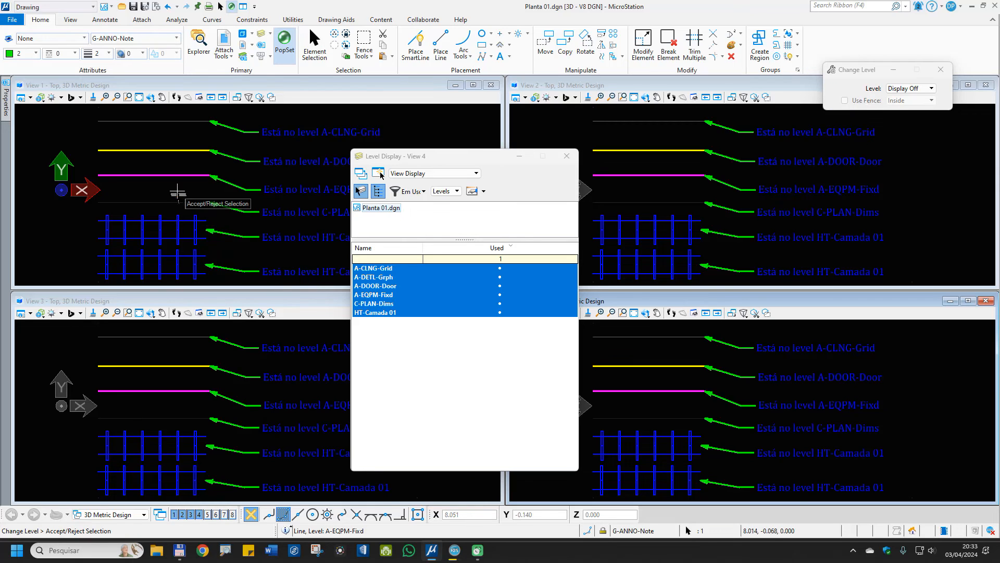
pyautogui.click(364, 176)
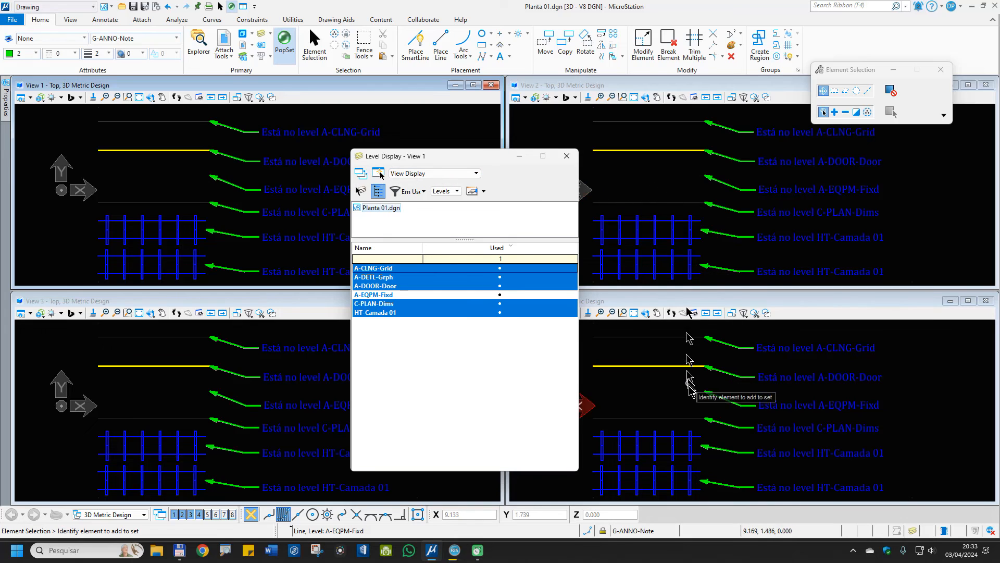
pyautogui.click(697, 265)
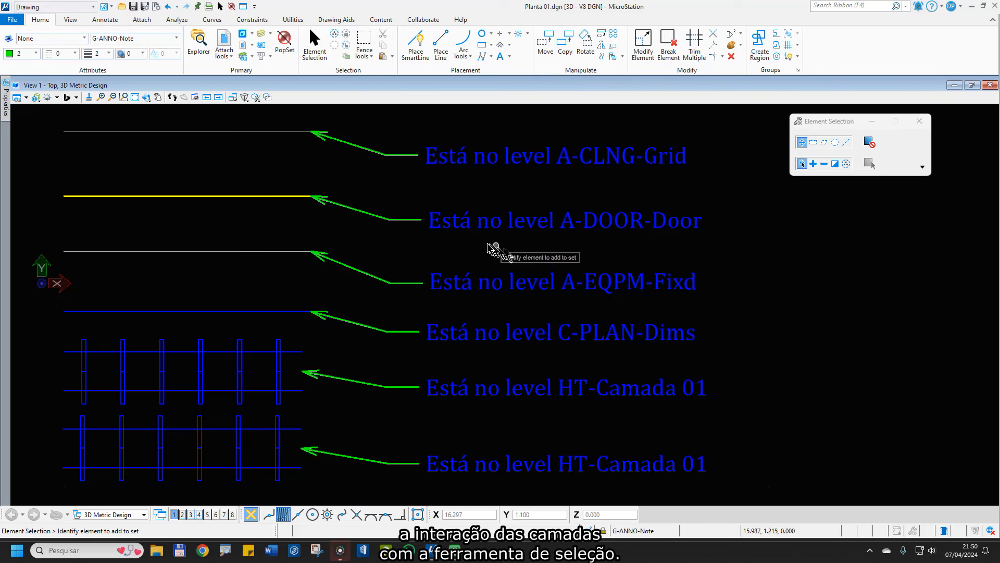
# Show the extended settings of the Element Selection tool and browse its list of levels
pyautogui.click(314, 52)
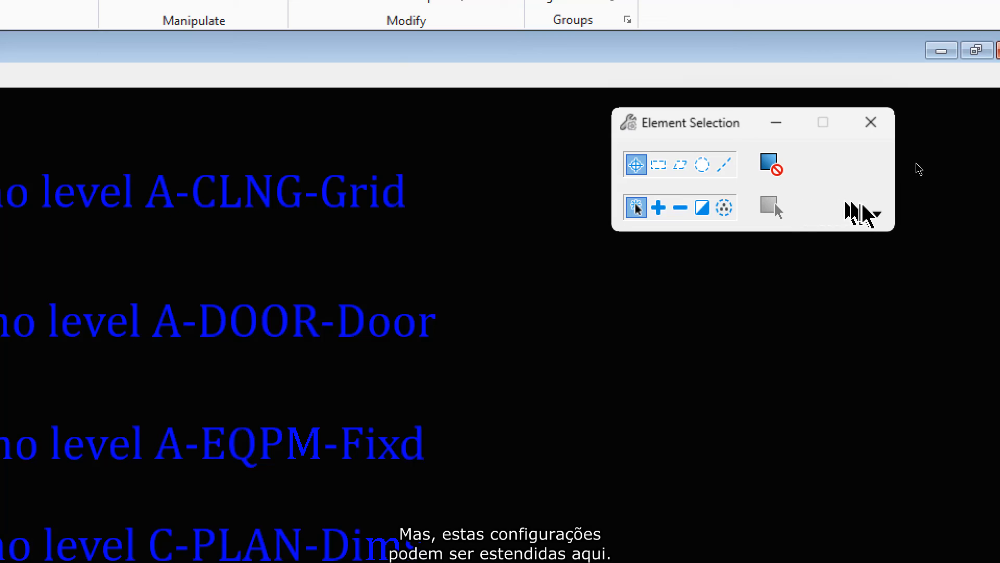
pyautogui.click(877, 214)
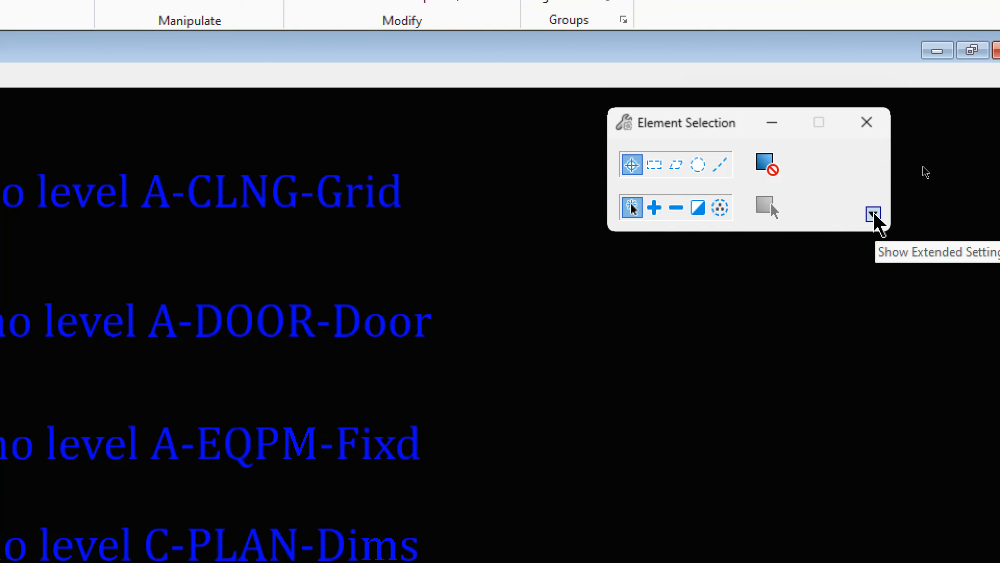
pyautogui.click(874, 215)
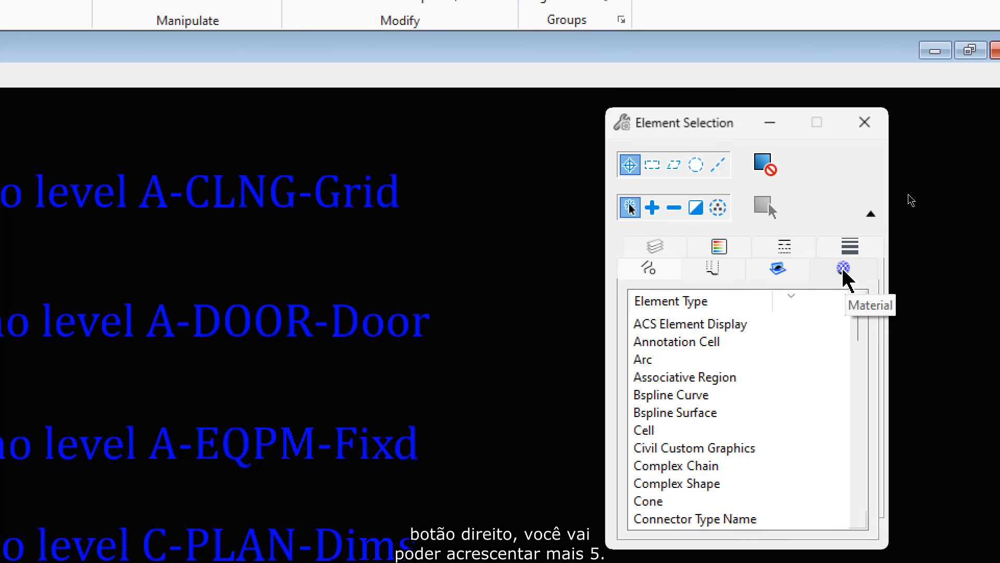
pyautogui.click(721, 249)
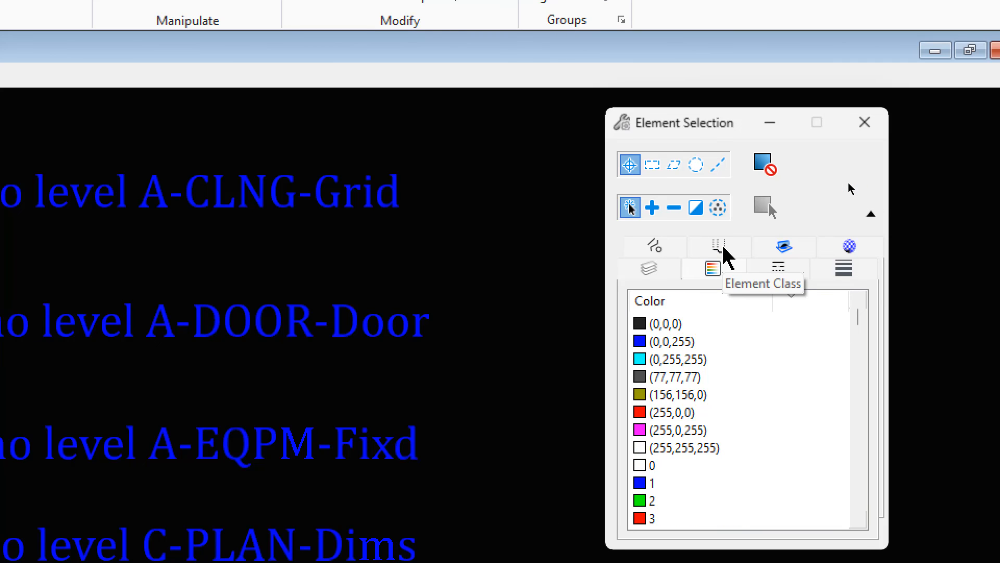
pyautogui.click(654, 247)
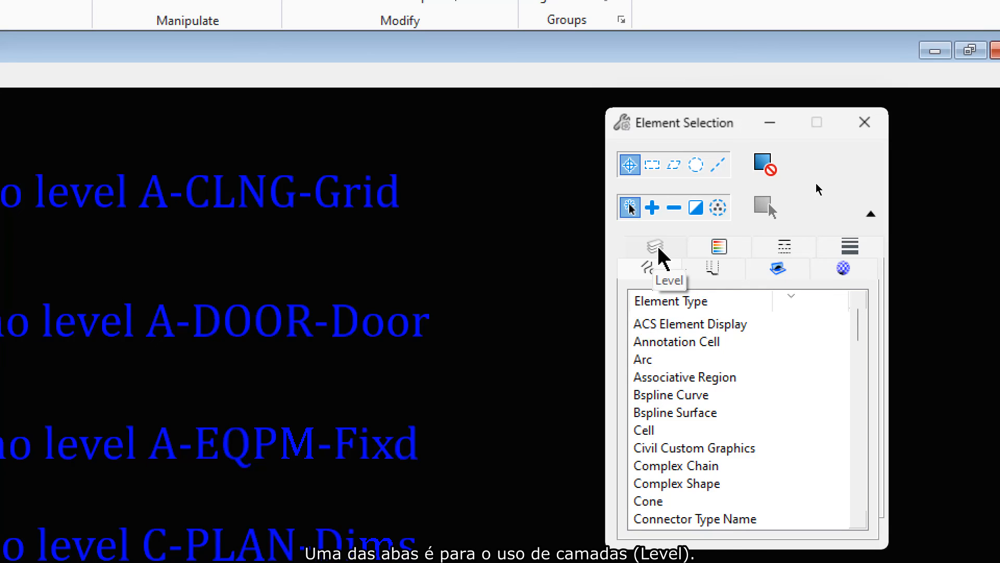
pyautogui.click(657, 249)
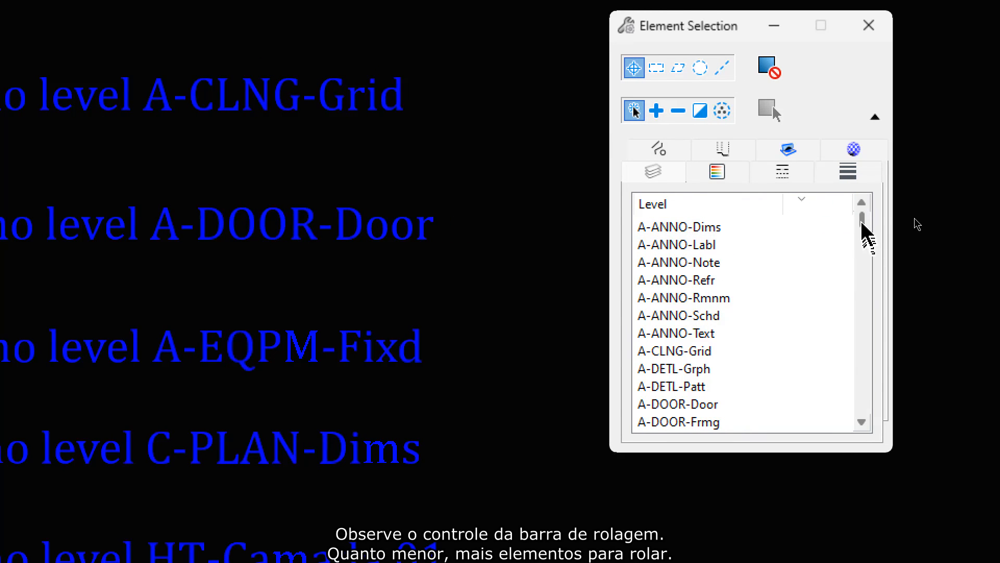
pyautogui.click(861, 220)
pyautogui.moveTo(860, 220); pyautogui.dragTo(857, 276)
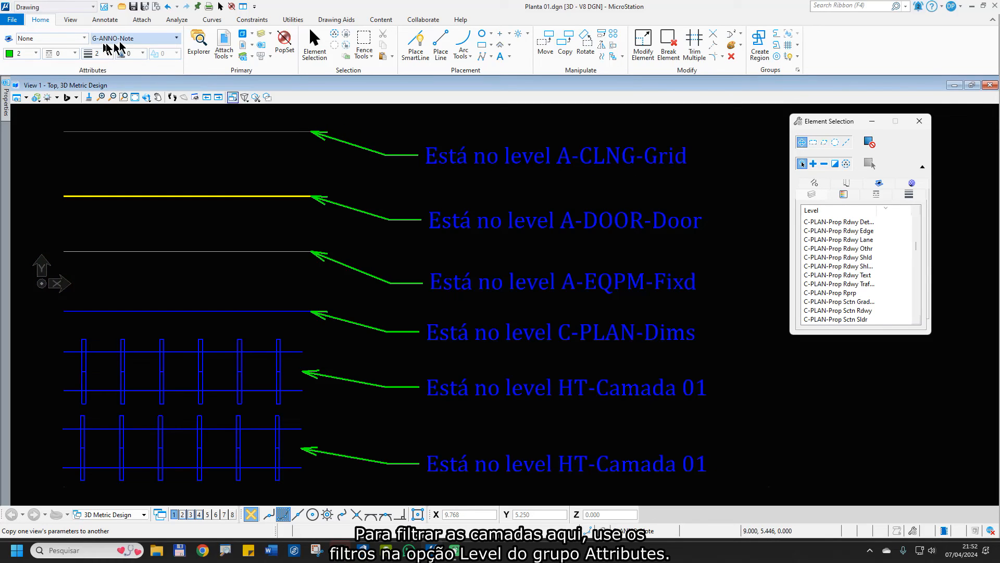
# Apply the Em Uso level filter so that the Element Selection list is limited to levels in use
pyautogui.click(121, 41)
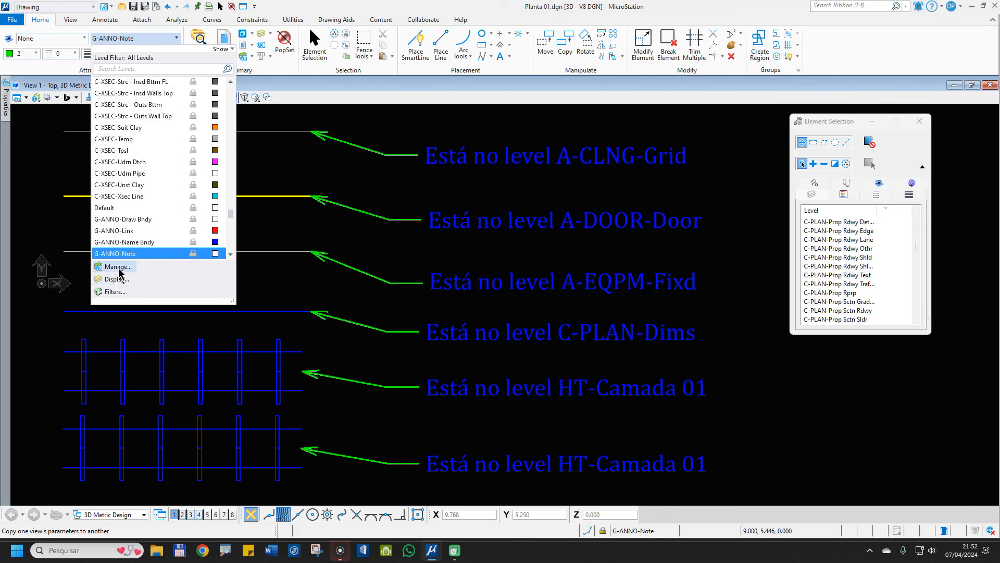
pyautogui.click(112, 292)
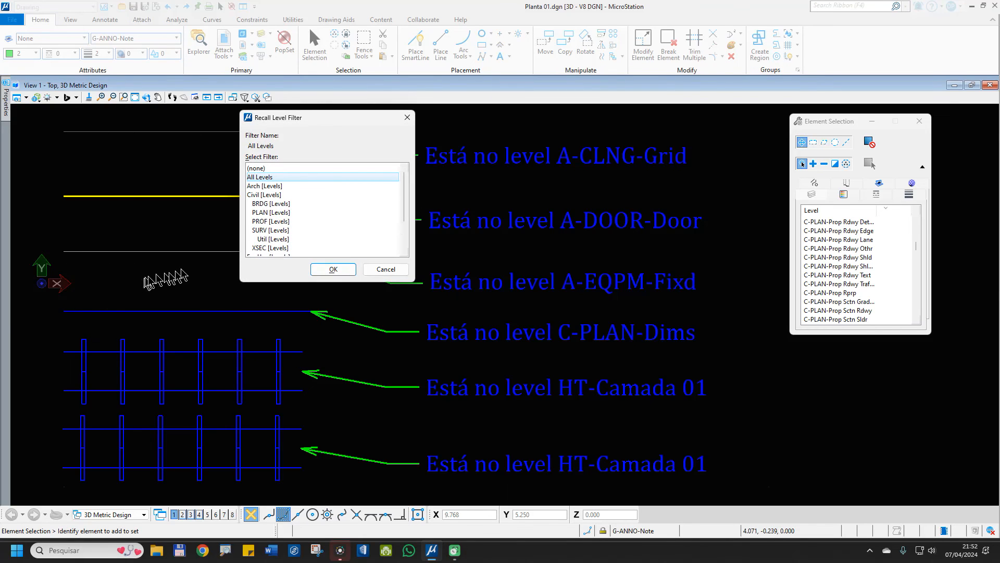
pyautogui.scroll(-1, 276, 215)
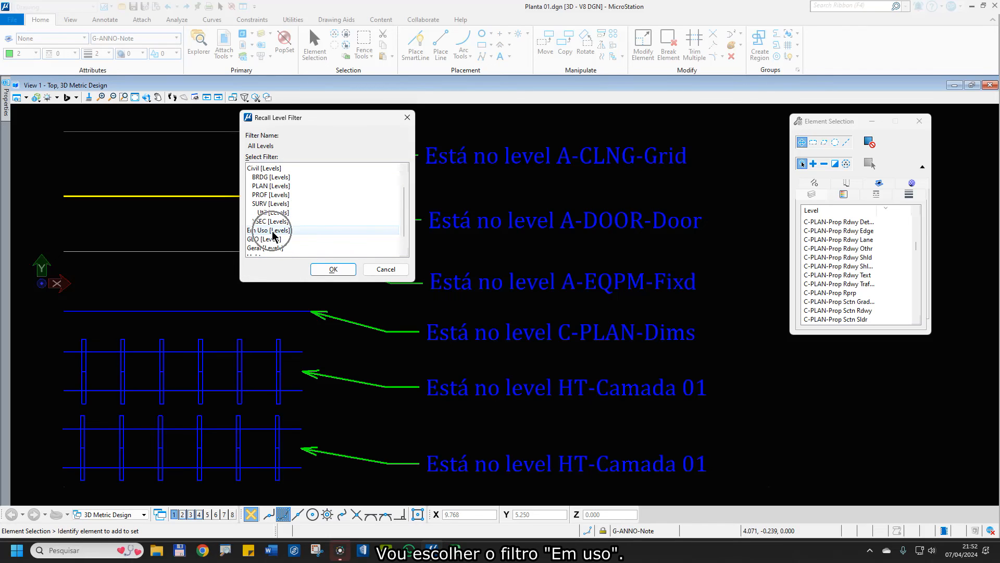
pyautogui.click(333, 270)
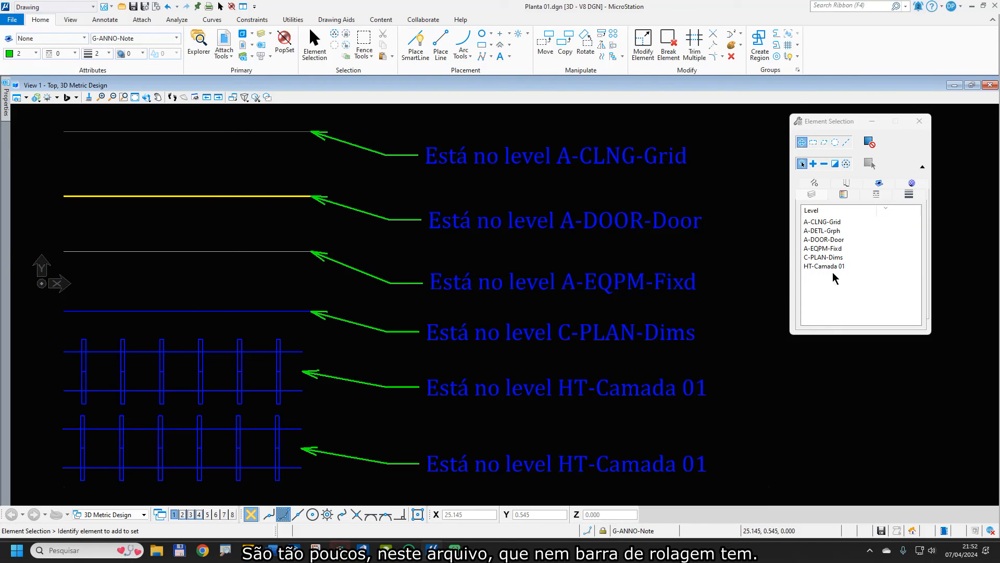
# Select all elements on A-DOOR-Door, A-DETL-Grph, A-CLNG-Grid, A-EQPM-Fixd, C-PLAN-Dims and HT-Camada 01 by level
pyautogui.click(816, 239)
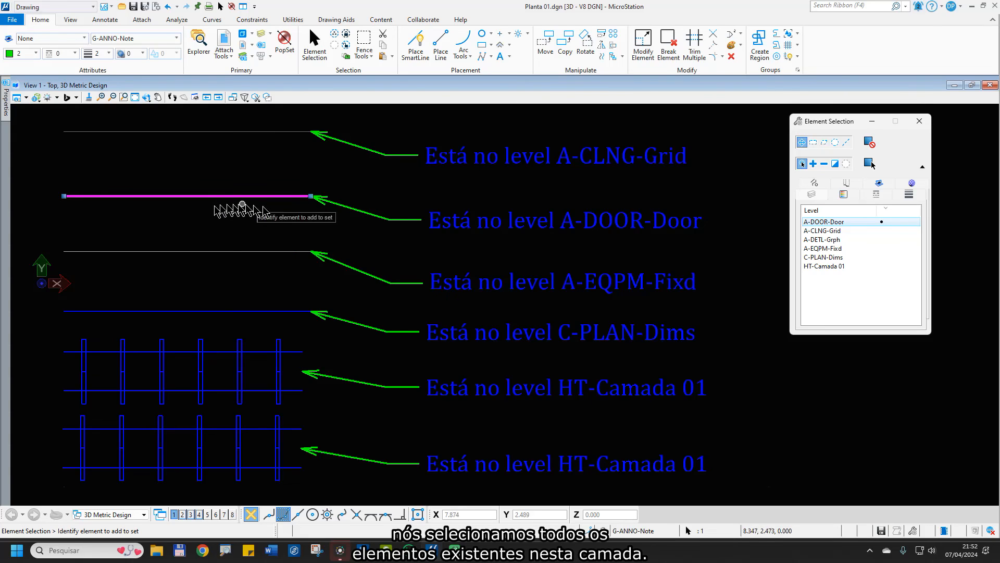
pyautogui.click(816, 239)
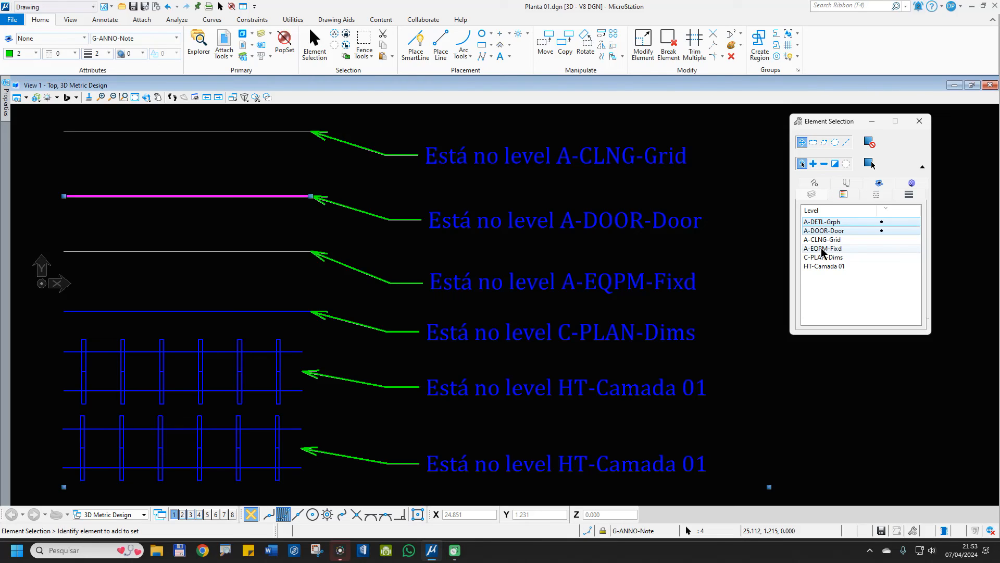
pyautogui.click(820, 241)
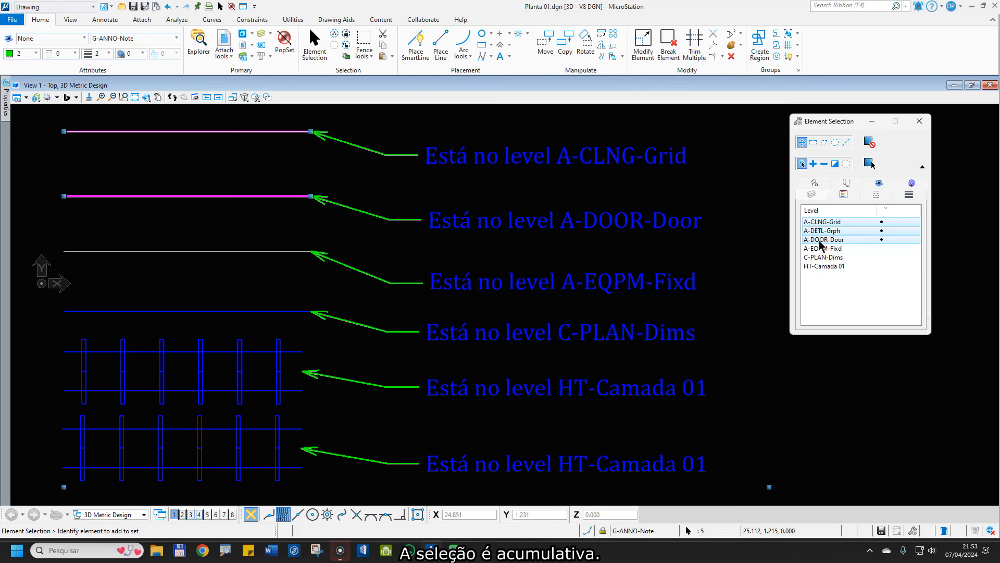
pyautogui.click(821, 248)
pyautogui.click(818, 259)
pyautogui.click(819, 265)
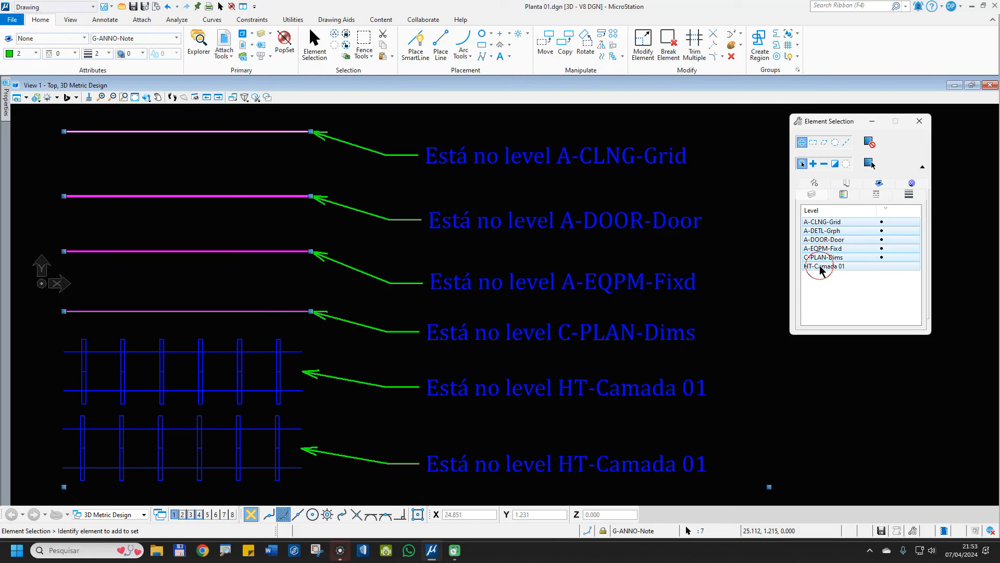
# Deselect the elements of every selected level one by one in the Element Selection level list
pyautogui.click(821, 222)
pyautogui.click(823, 223)
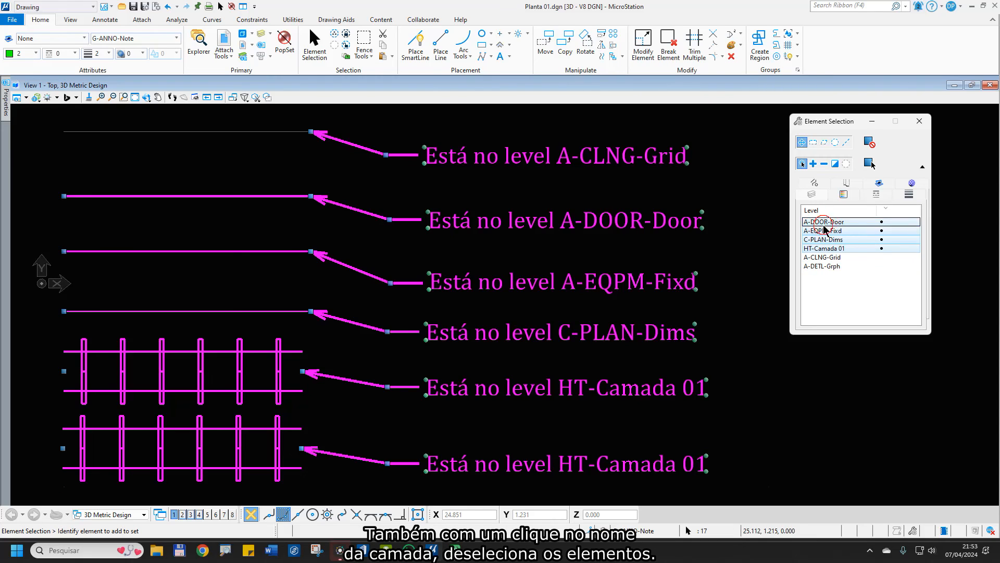
pyautogui.click(824, 223)
pyautogui.click(824, 231)
pyautogui.click(823, 222)
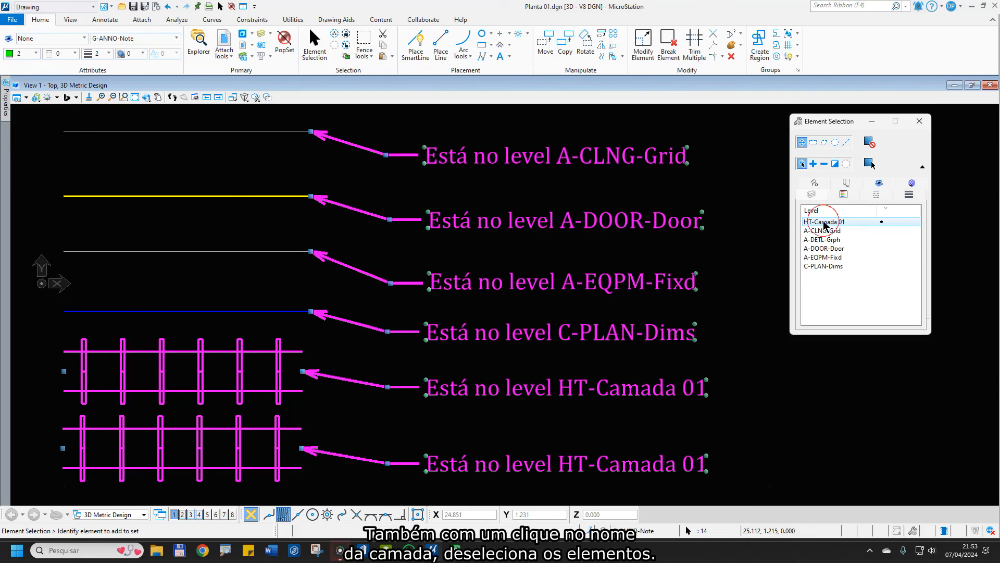
pyautogui.click(824, 223)
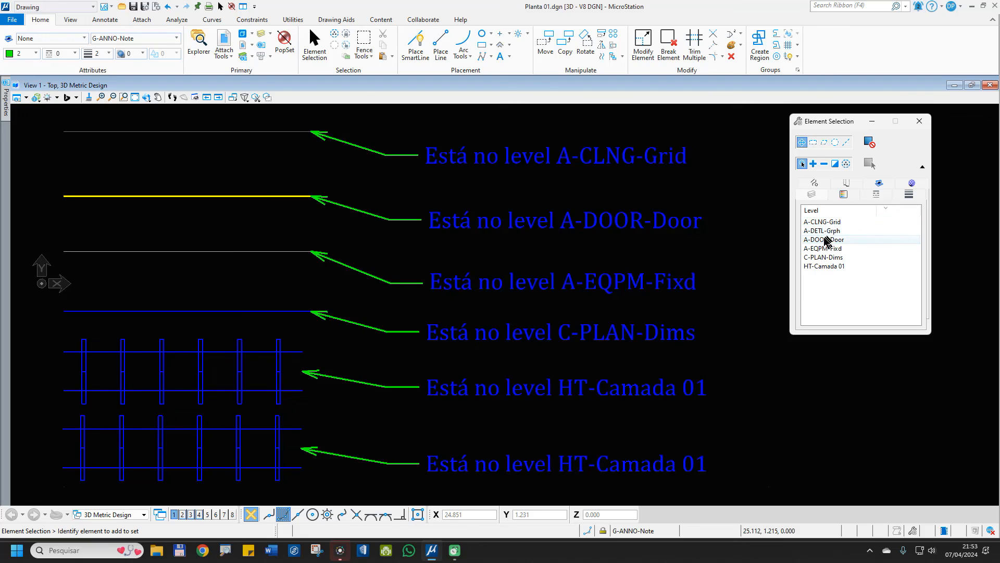
pyautogui.click(824, 241)
# Open the recent file MD-PE-XXXX-ARQ-L-005-PAV_TIP-R06.dgn and browse its levels in the Element Selection list
pyautogui.click(12, 20)
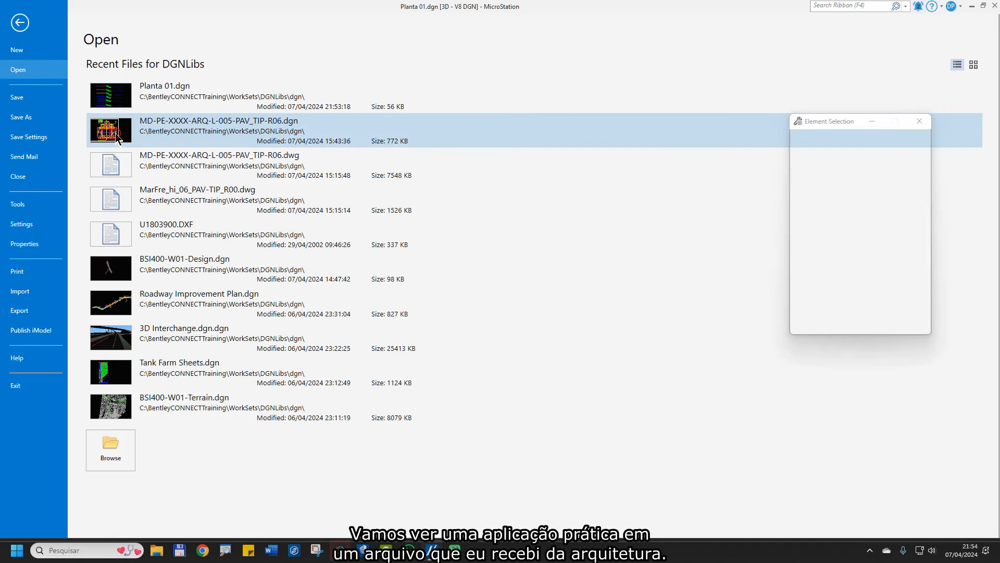
pyautogui.click(116, 137)
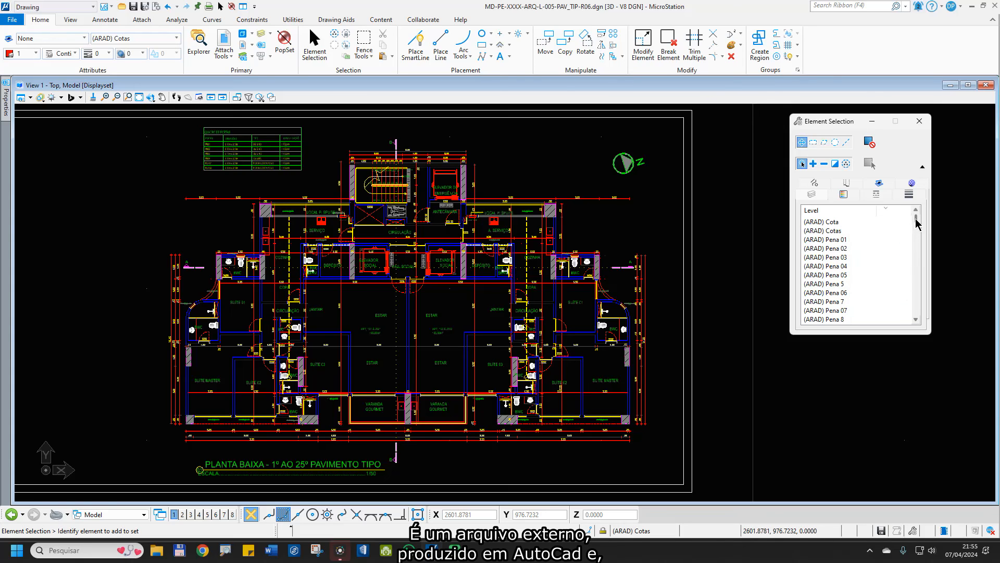
pyautogui.scroll(-10, 885, 256)
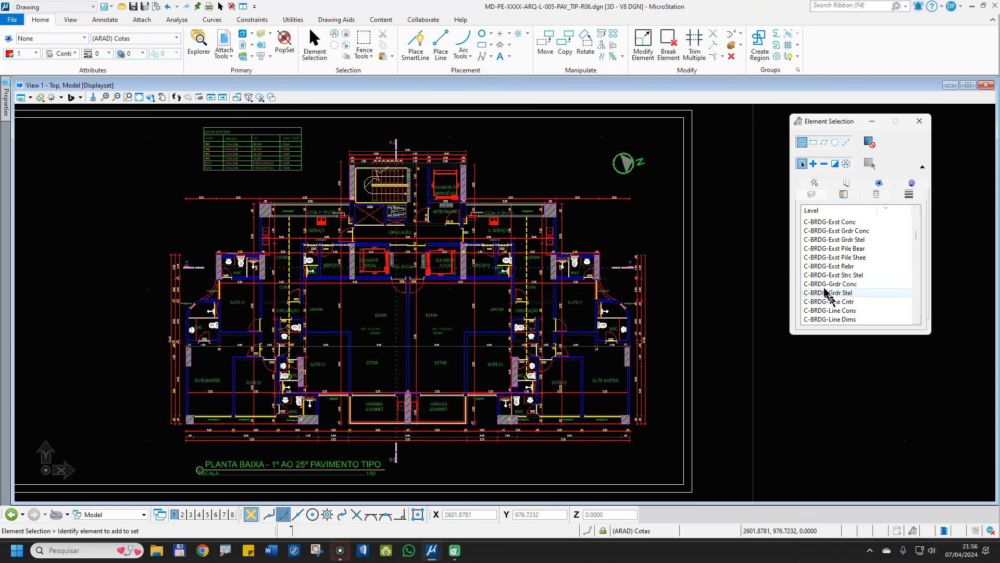
# Apply the Em Uso level filter to the architectural floor plan and review the remaining levels
pyautogui.click(145, 38)
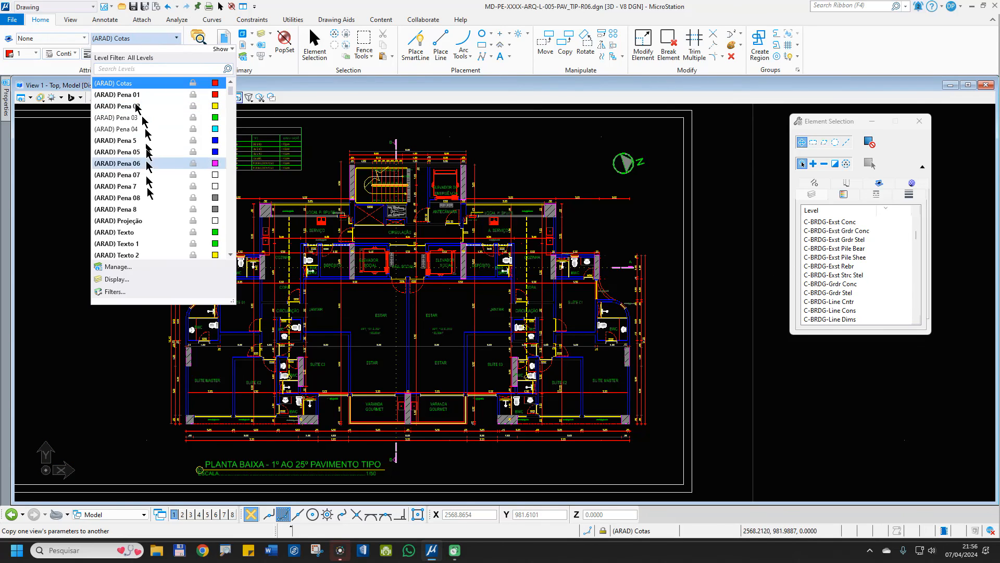
pyautogui.click(112, 291)
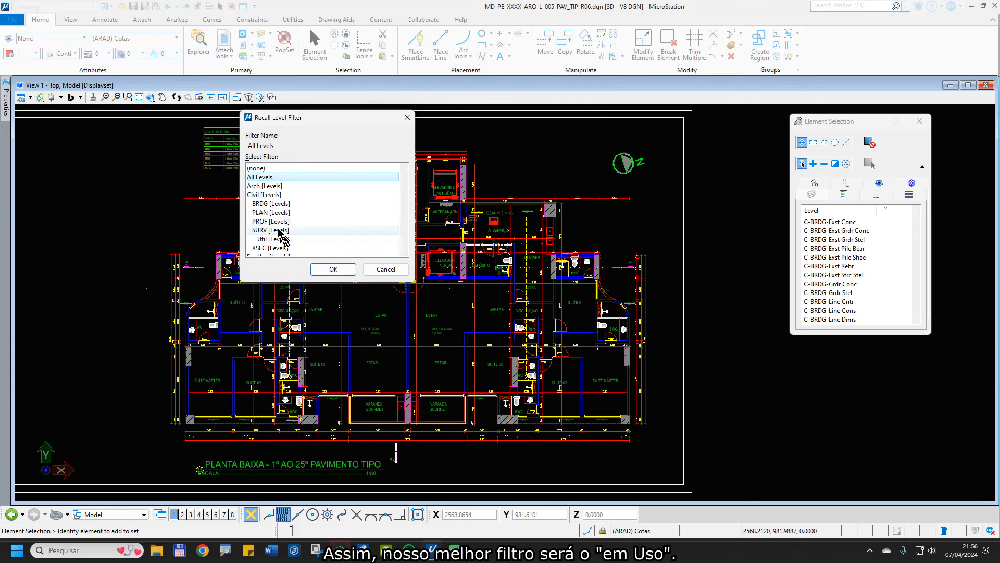
pyautogui.scroll(-2, 285, 237)
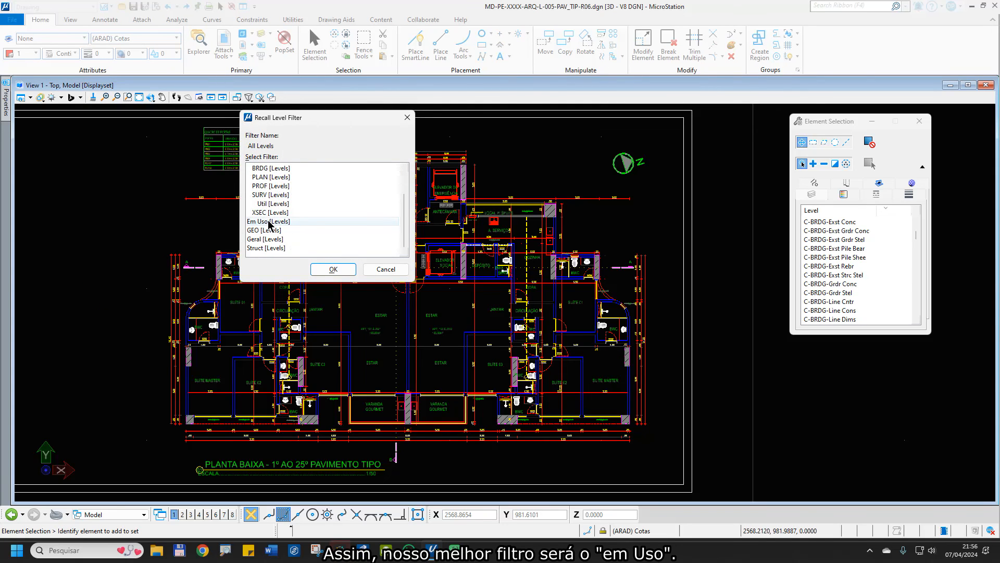
pyautogui.doubleClick(269, 223)
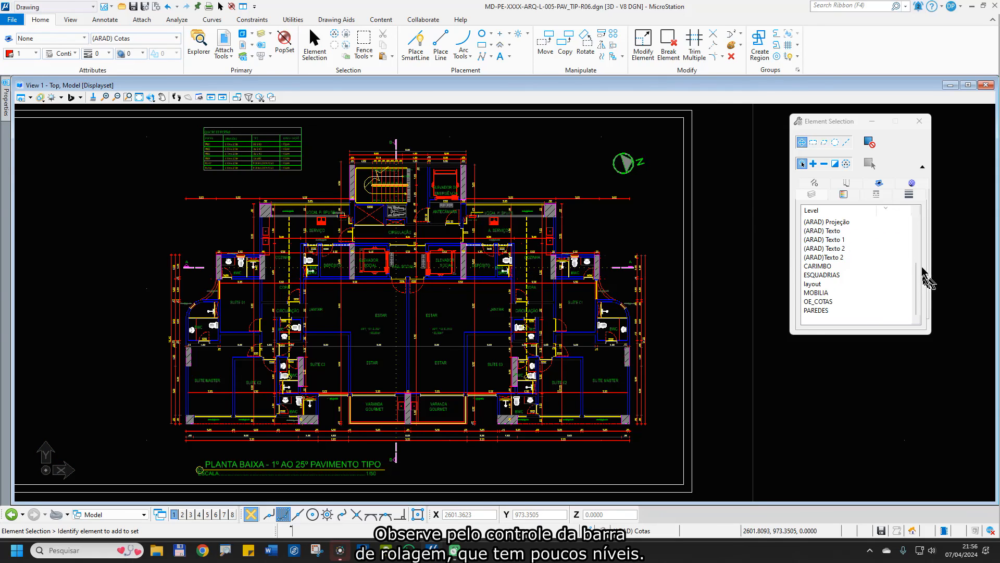
pyautogui.moveTo(918, 290)
pyautogui.mouseDown()
pyautogui.moveTo(921, 237)
pyautogui.moveTo(927, 308)
pyautogui.mouseUp()
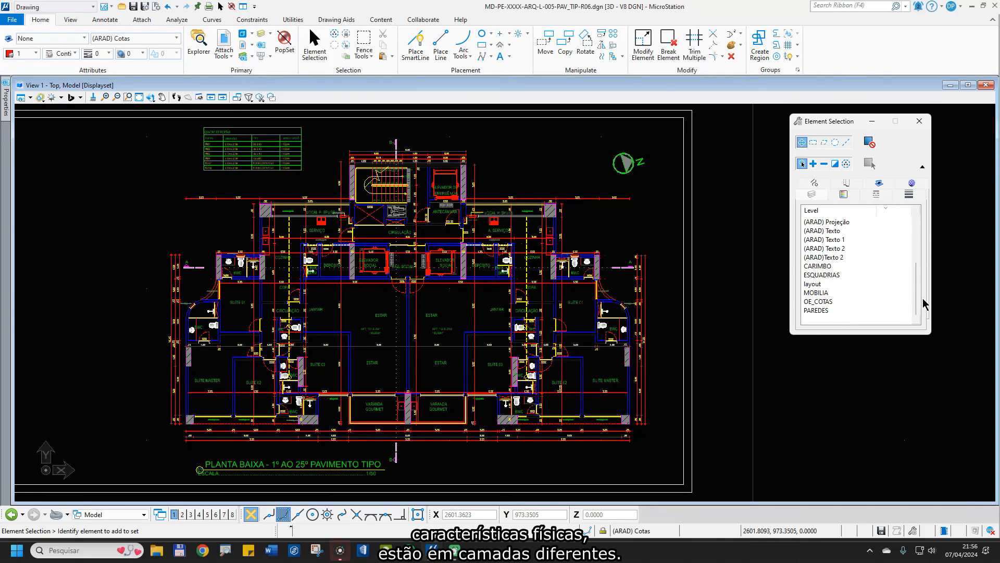
# Select all wall elements on the PAREDES level and check which levels the other walls are on
pyautogui.moveTo(409, 328)
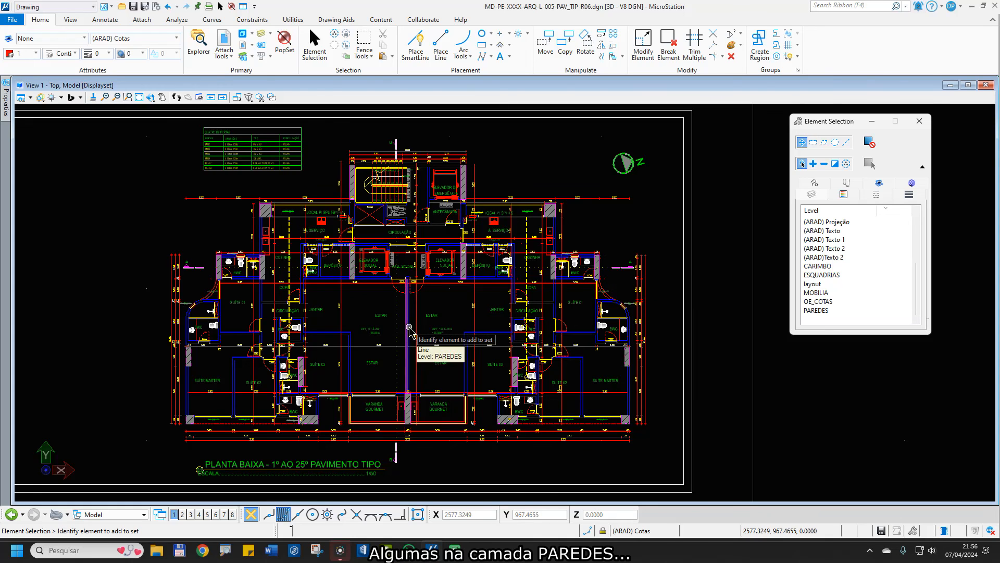
pyautogui.click(816, 310)
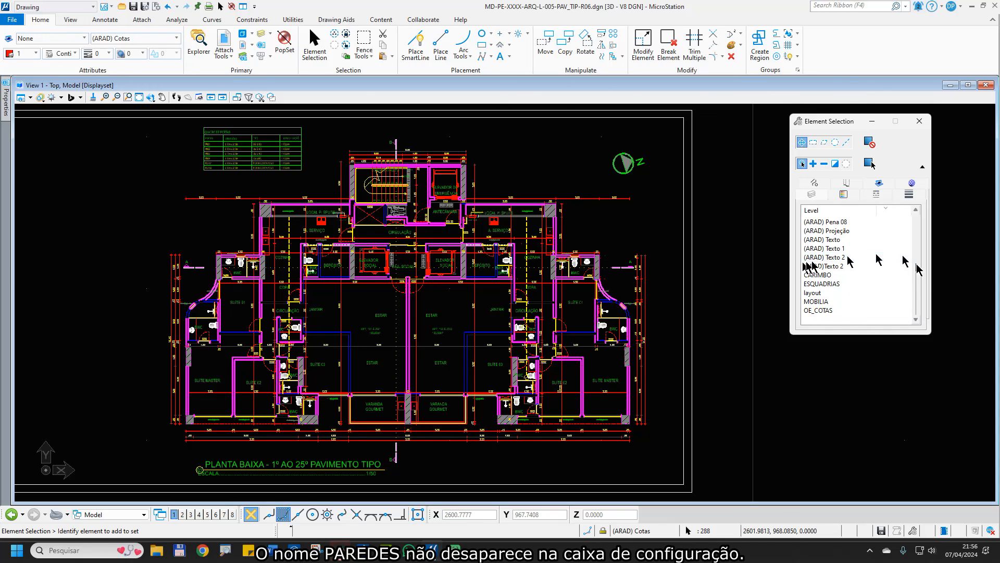
pyautogui.moveTo(917, 284); pyautogui.dragTo(917, 224)
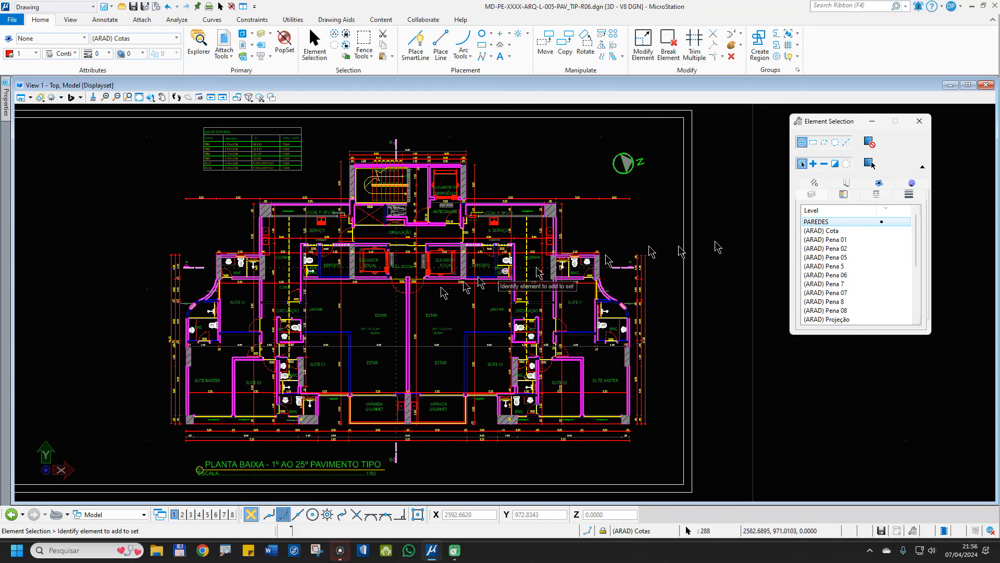
pyautogui.moveTo(465, 371)
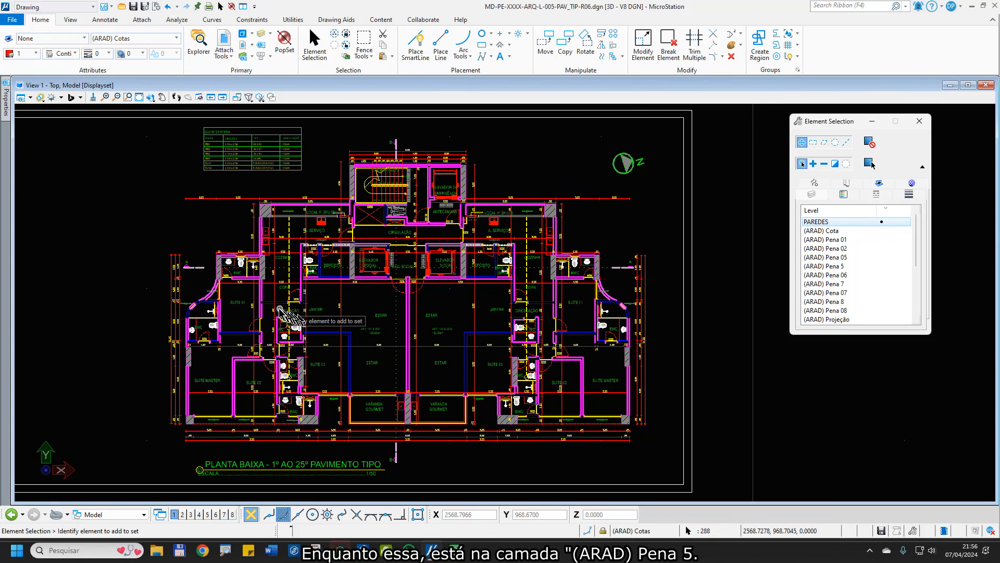
pyautogui.moveTo(268, 303)
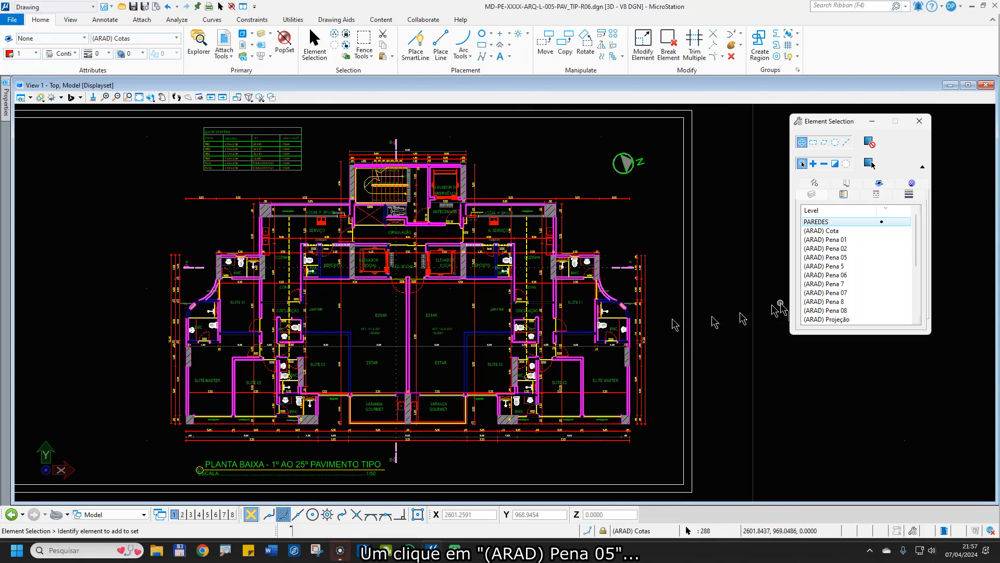
# Add the elements on levels (ARAD) Pena 05 and (ARAD) Pena 5 to the PAREDES selection and isolate them with Displayset Set
pyautogui.click(831, 257)
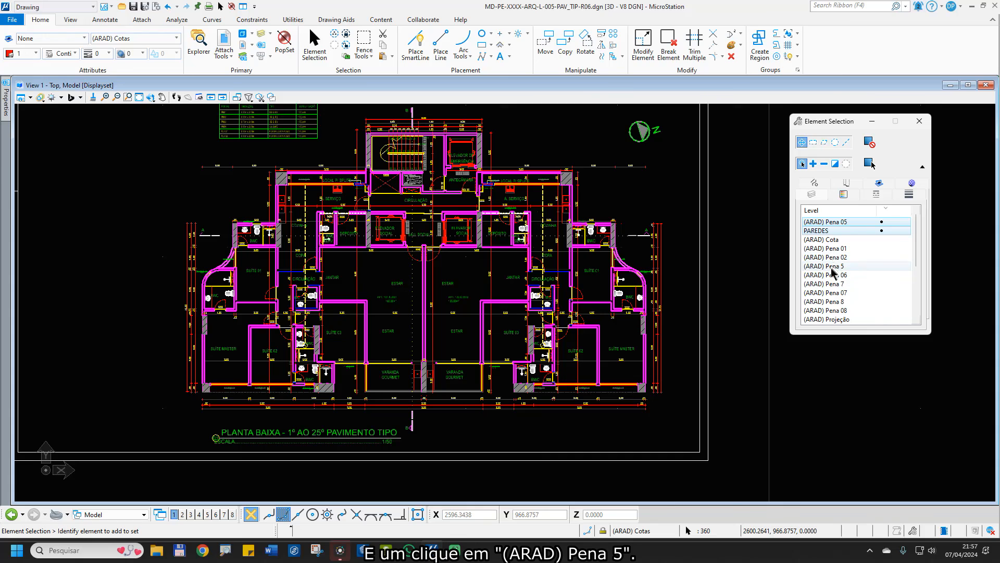
pyautogui.click(832, 267)
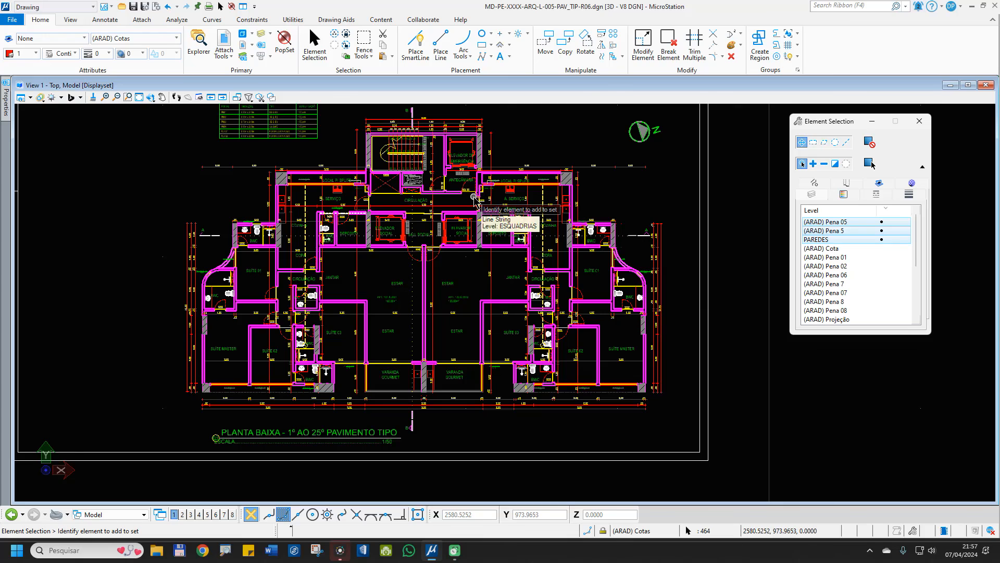
pyautogui.rightClick(569, 145)
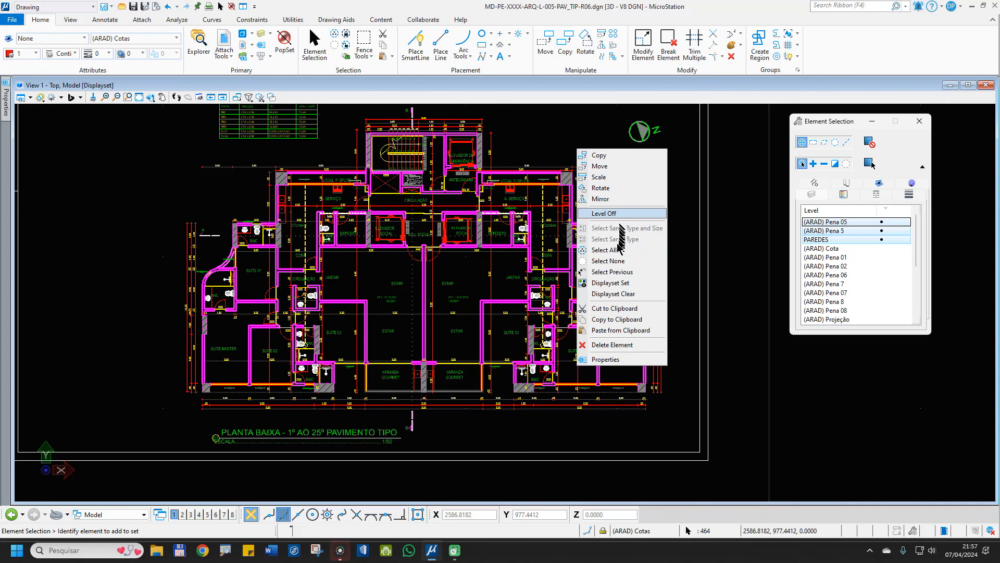
pyautogui.click(610, 284)
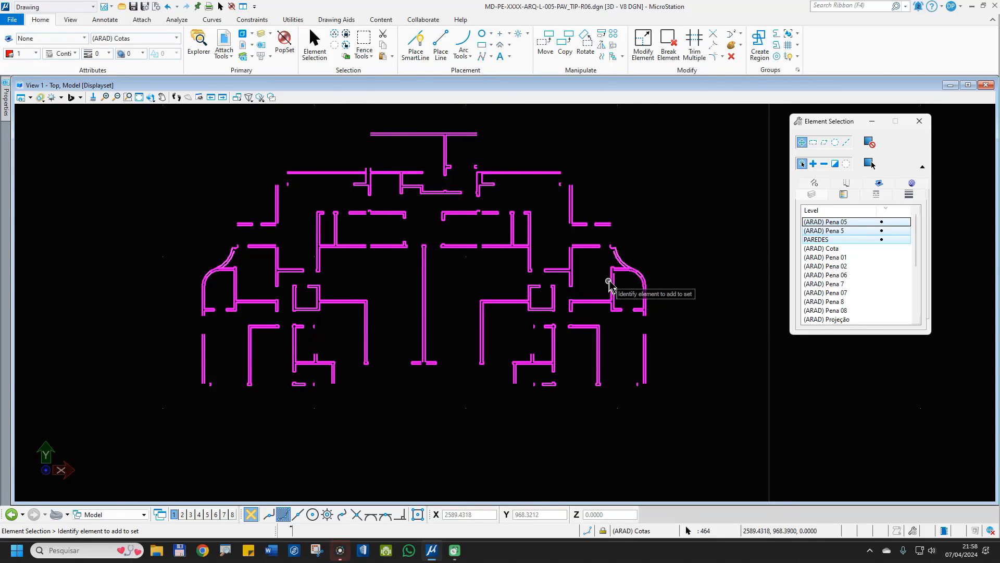
# Clear the current selection and reselect the isolated walls on levels (ARAD) Pena 05, (ARAD) Pena 5 and PAREDES
pyautogui.click(663, 256)
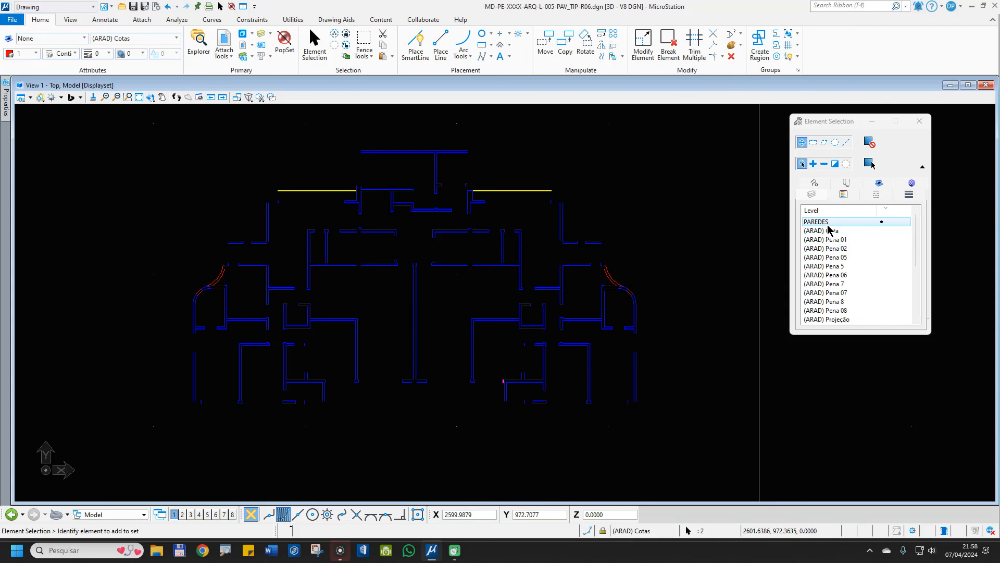
pyautogui.click(821, 222)
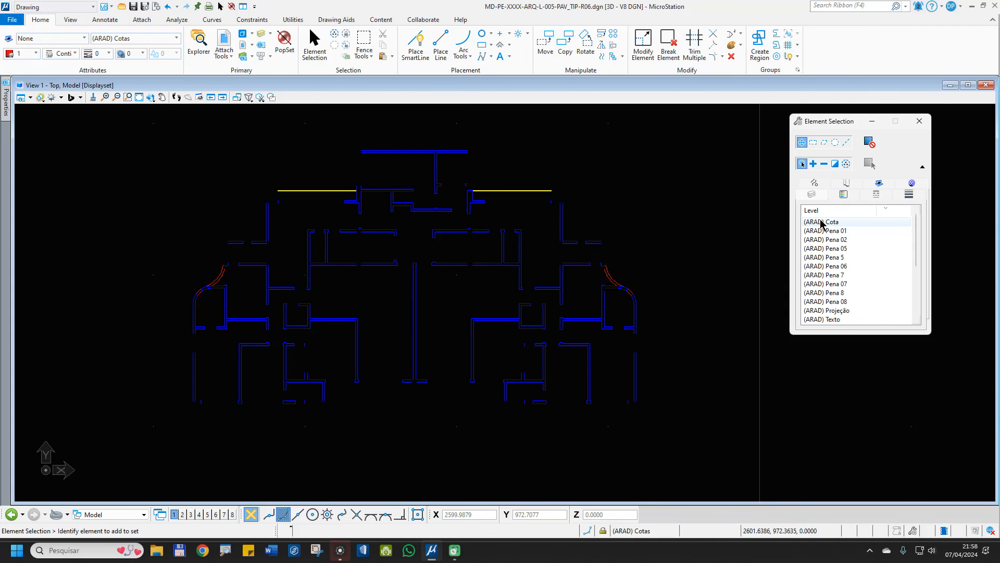
pyautogui.click(830, 248)
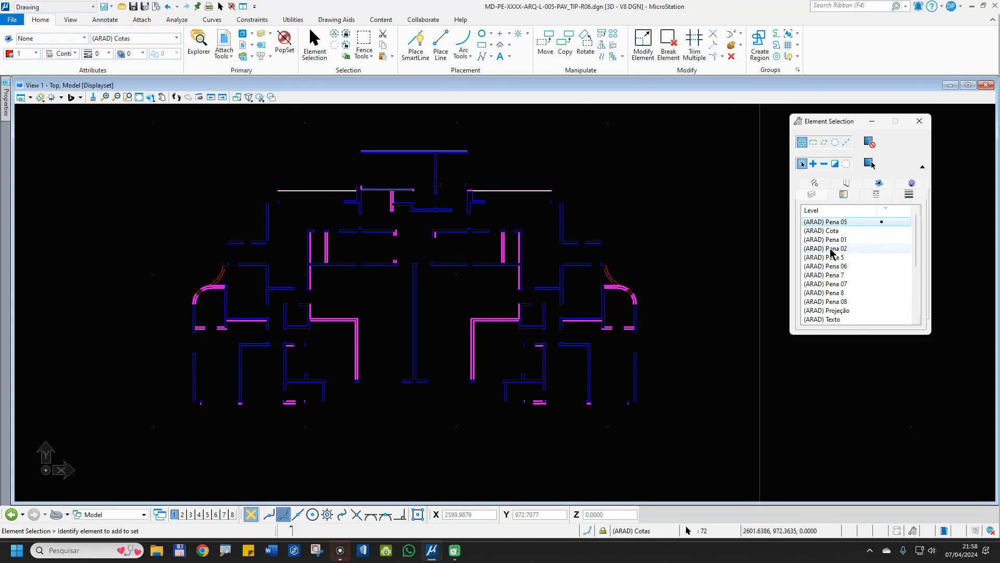
pyautogui.click(837, 258)
pyautogui.scroll(-1, 837, 262)
pyautogui.scroll(-2, 836, 266)
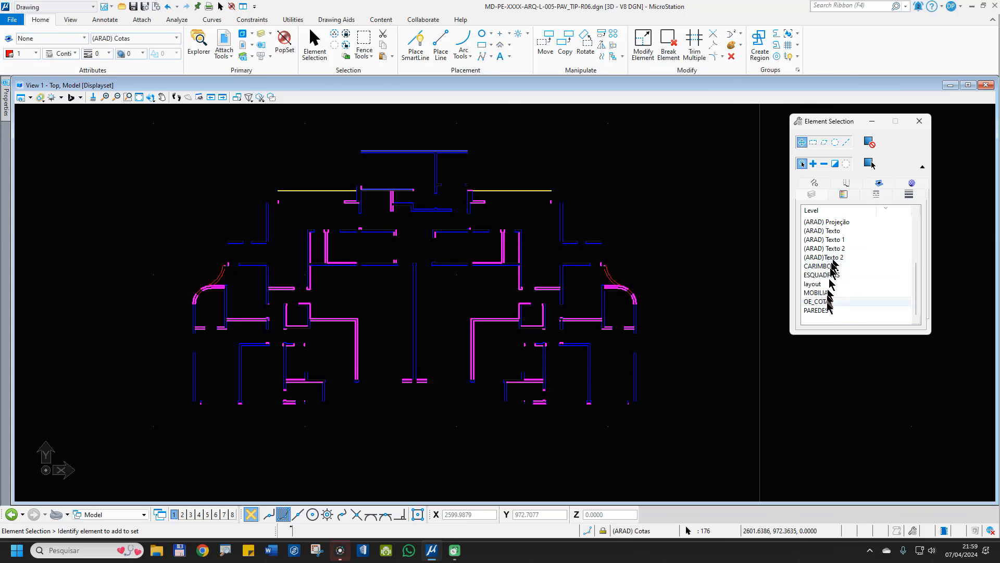
pyautogui.click(826, 312)
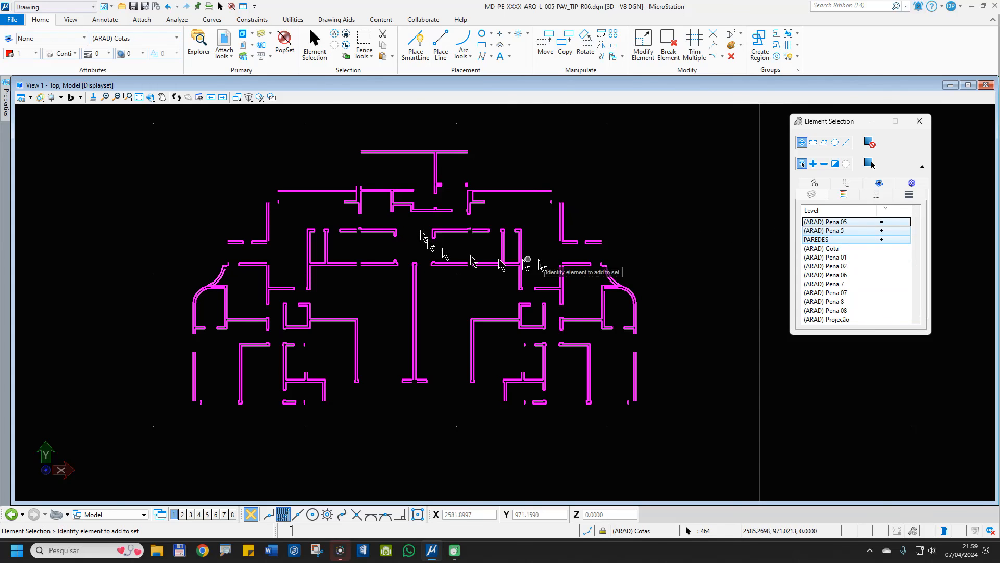
# Start Change Attributes for the selected walls, enable the Level attribute and set it to PAREDES
pyautogui.click(732, 47)
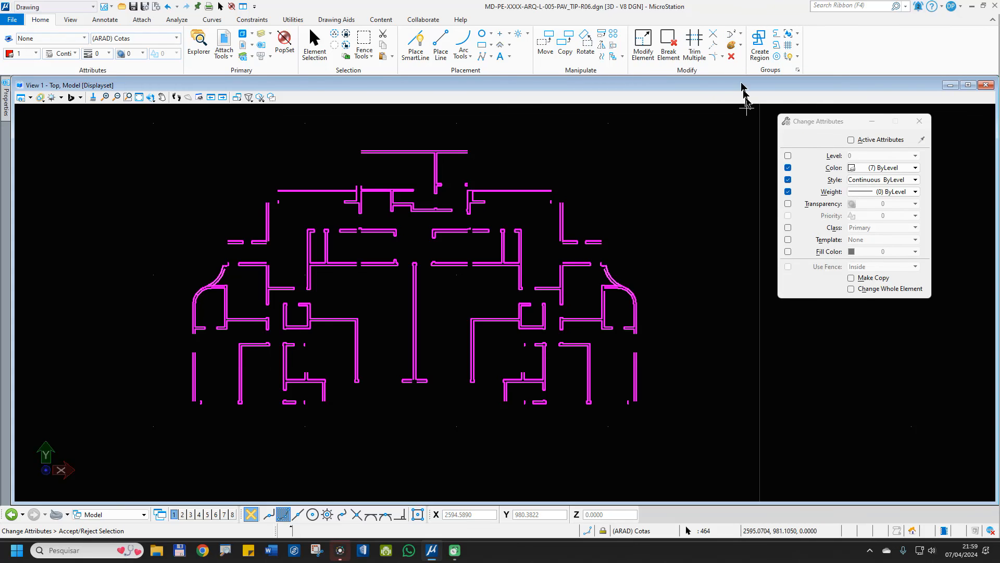
pyautogui.click(788, 155)
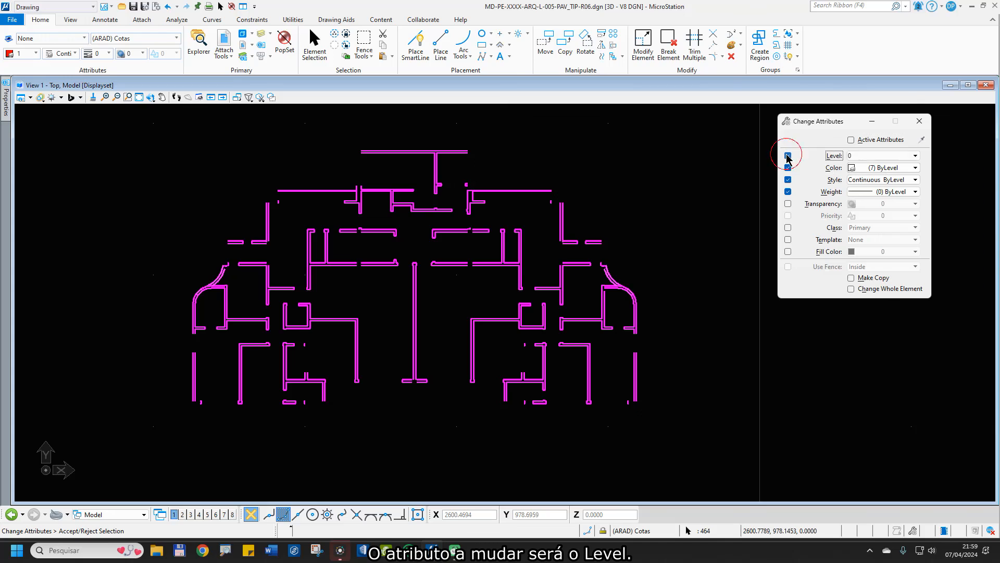
pyautogui.click(861, 156)
pyautogui.scroll(-4, 875, 192)
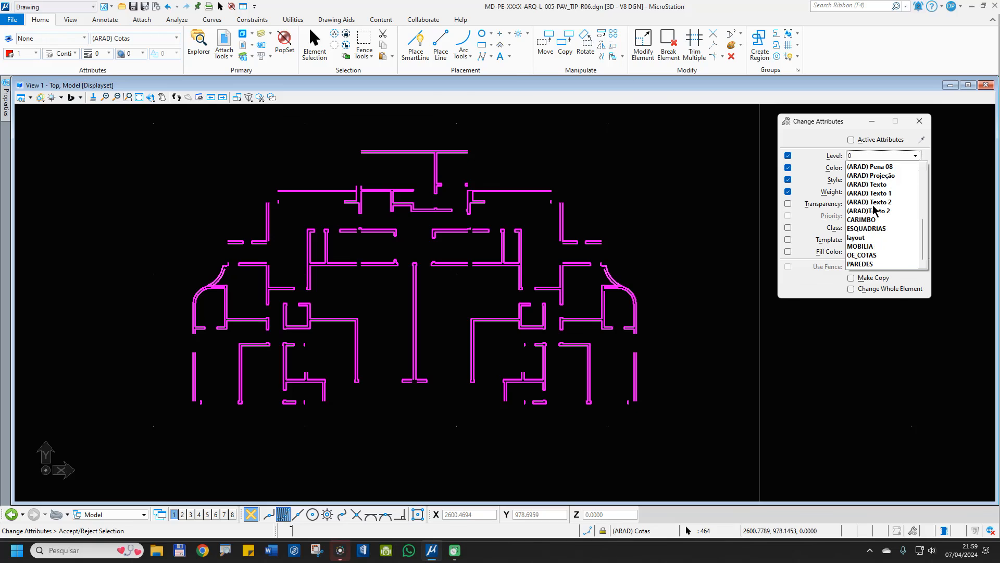
pyautogui.scroll(-2, 875, 250)
pyautogui.click(865, 264)
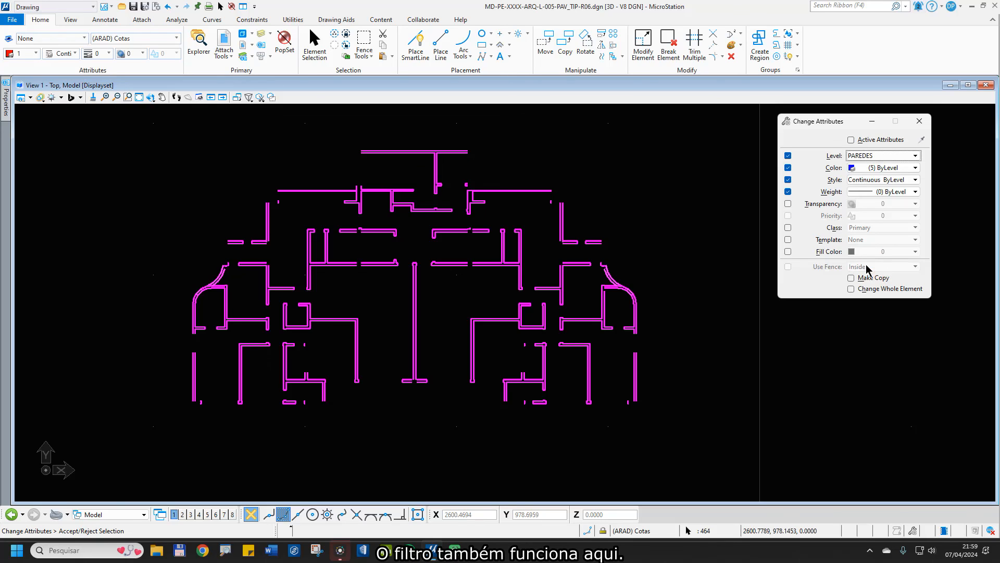
# Exclude Color, Style and Weight from the attribute change, apply it to the selected walls and deselect them
pyautogui.click(787, 168)
pyautogui.click(787, 180)
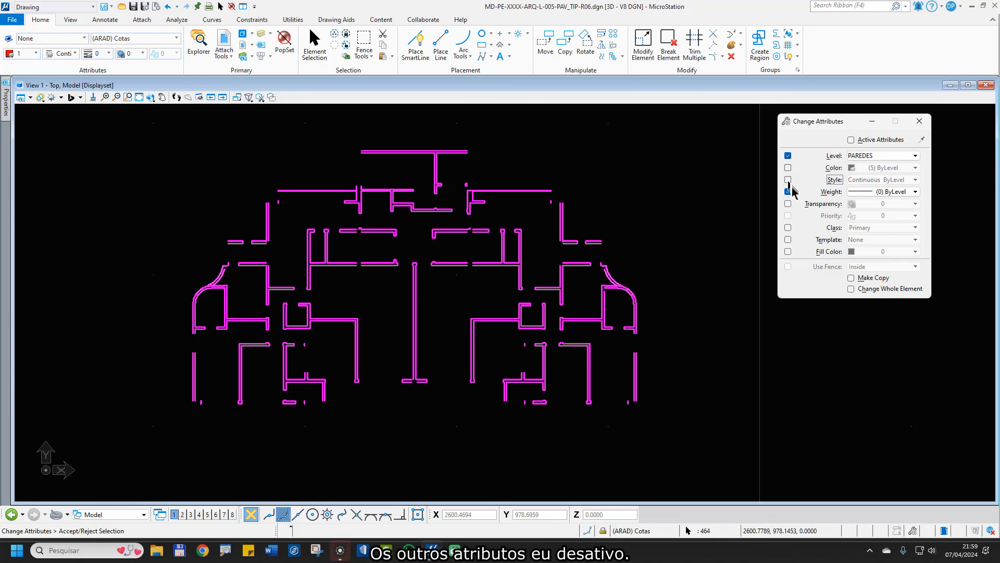
pyautogui.click(788, 192)
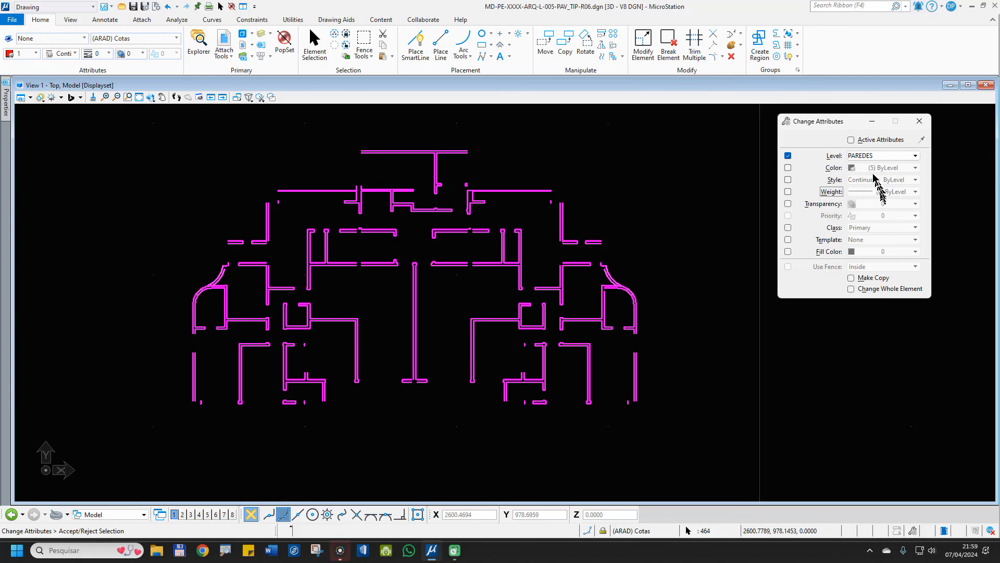
pyautogui.click(602, 181)
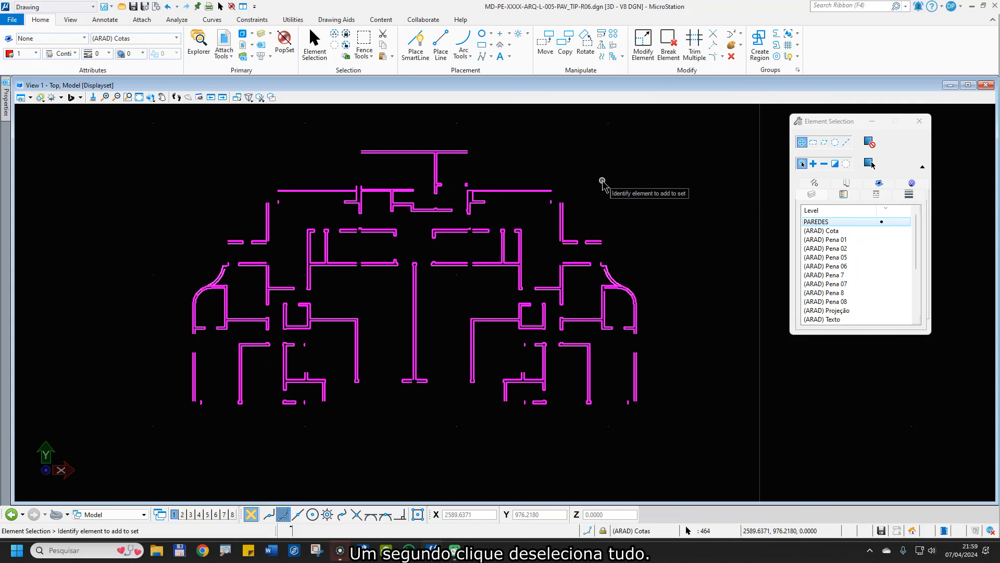
pyautogui.click(602, 180)
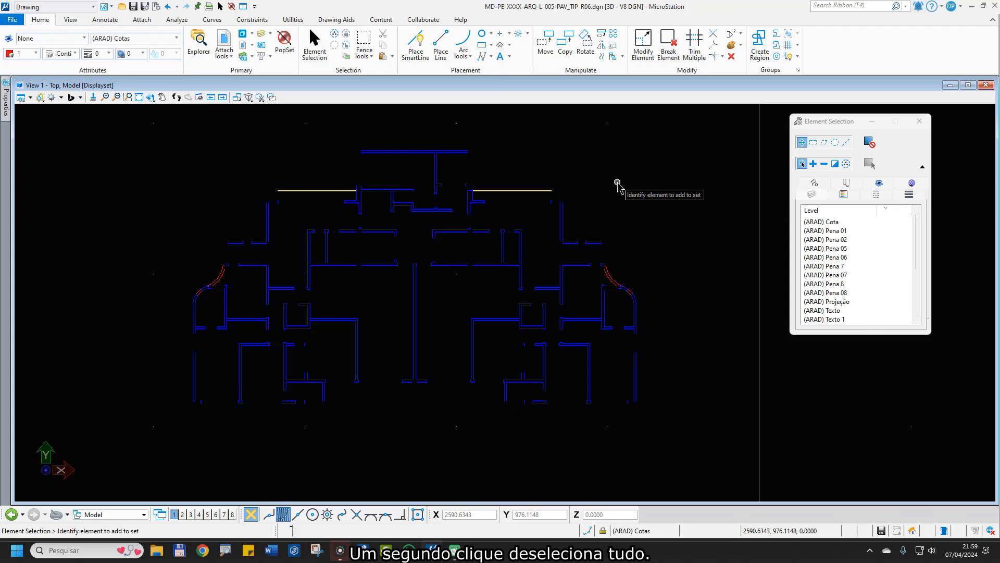
# Clear the displayset to show the whole floor plan and select all elements on the PAREDES level to check the walls
pyautogui.rightClick(647, 182)
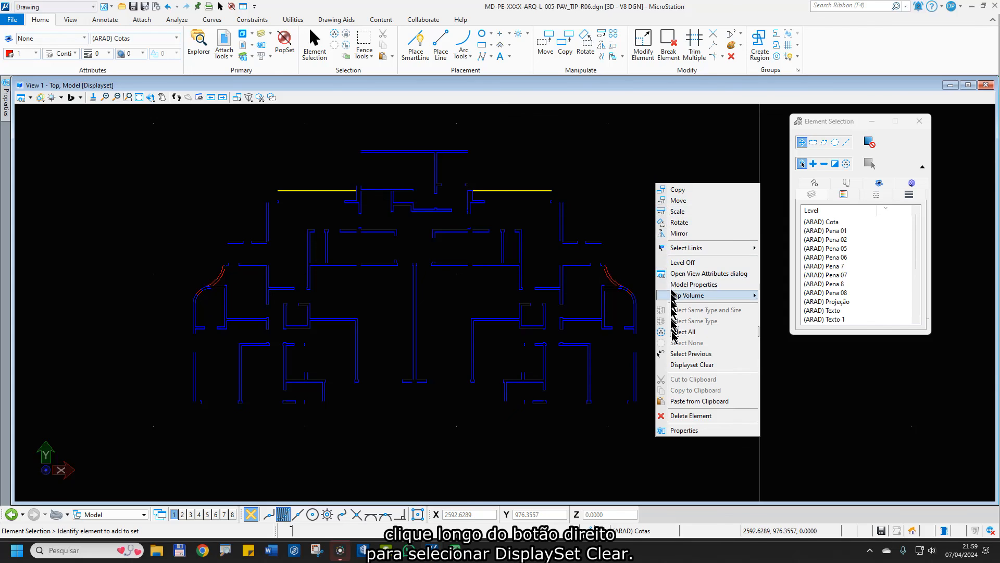
pyautogui.click(683, 365)
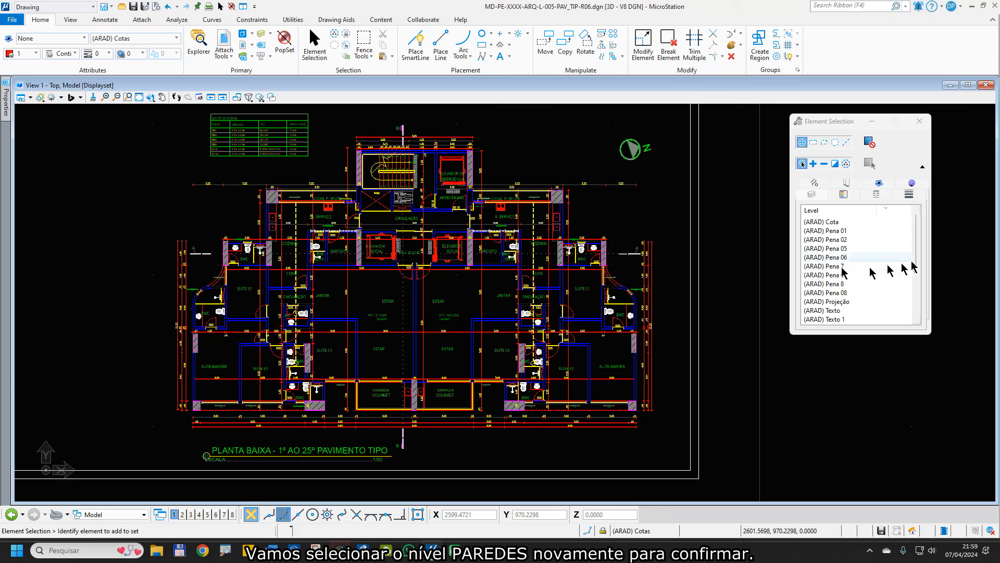
pyautogui.moveTo(918, 251); pyautogui.dragTo(927, 294)
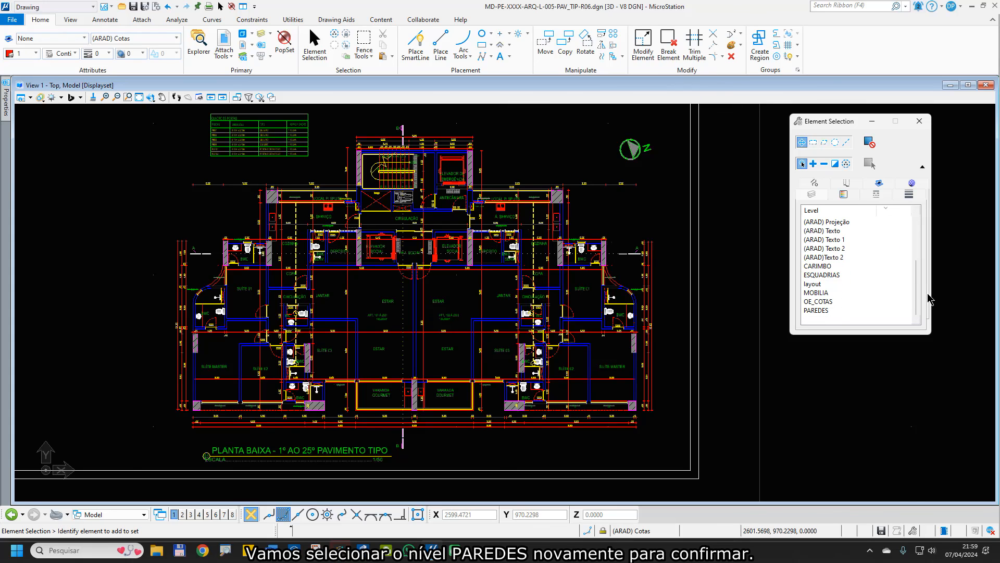
pyautogui.click(817, 310)
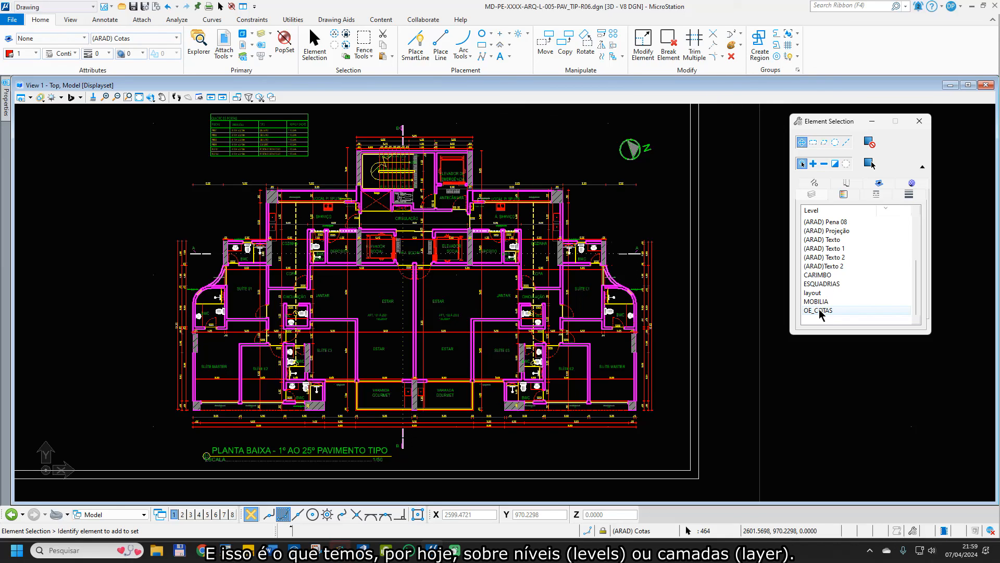
pyautogui.scroll(3, 822, 307)
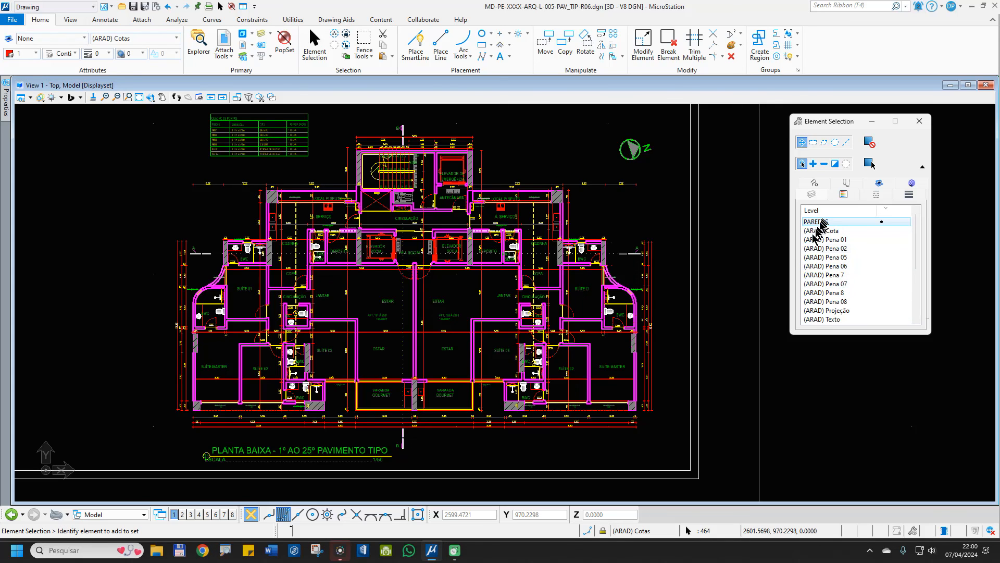